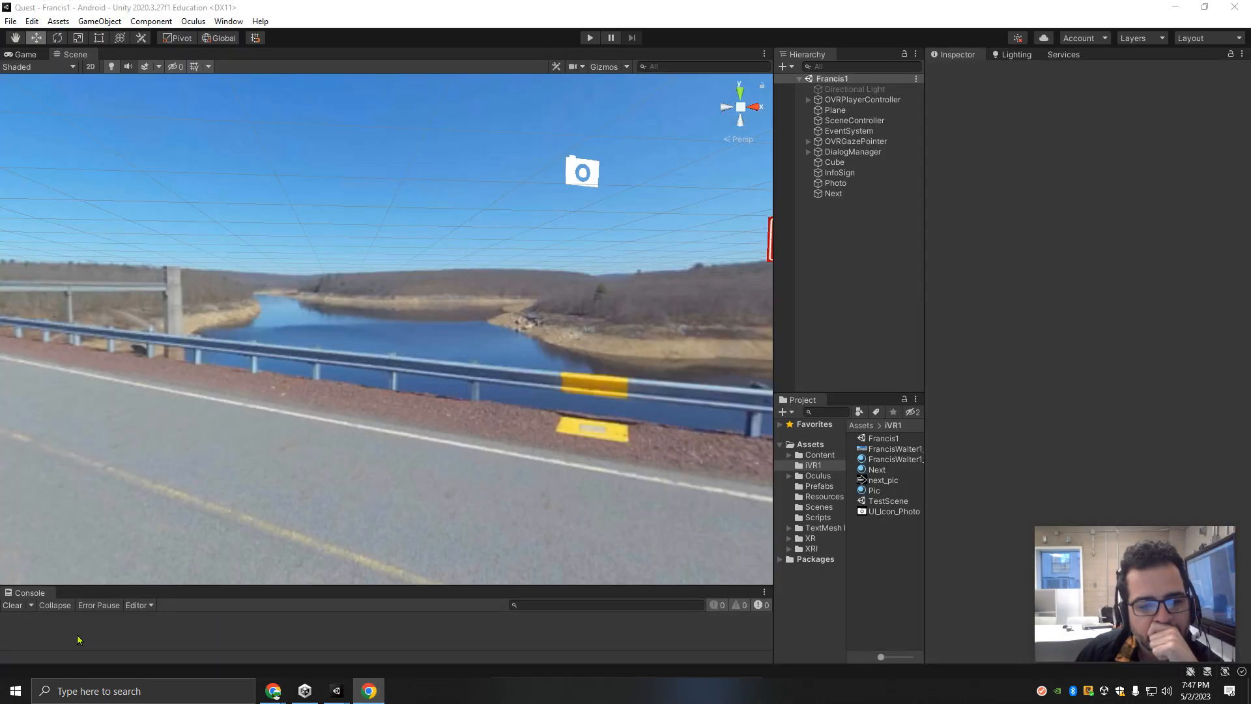
Step: Close the Quest project's editor and the Unity Hub window, leaving the UI for RedCap project open
click(1237, 9)
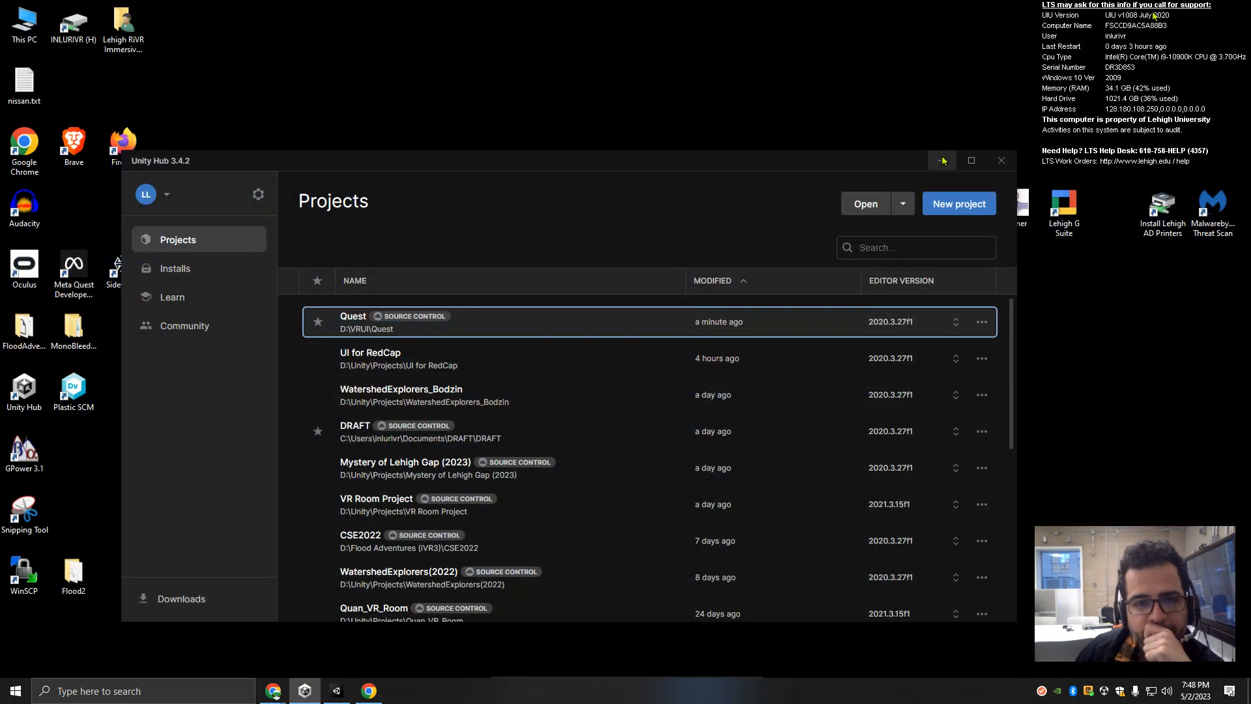
click(1002, 160)
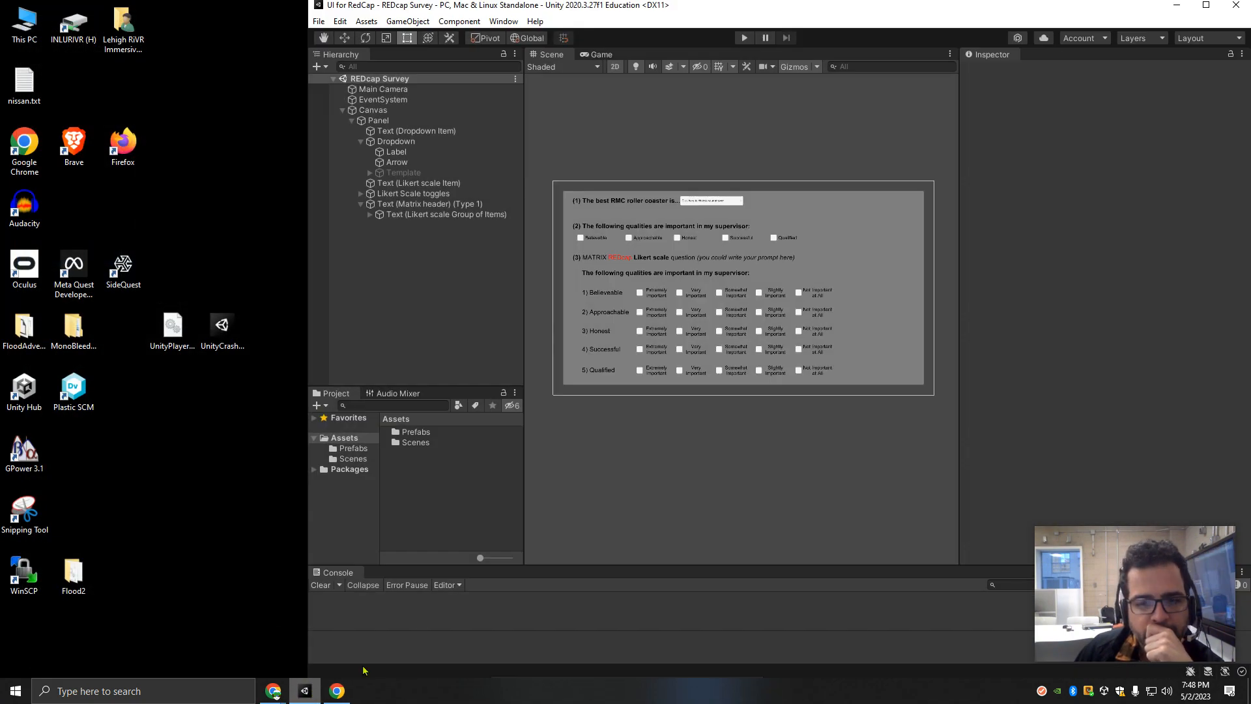
click(305, 691)
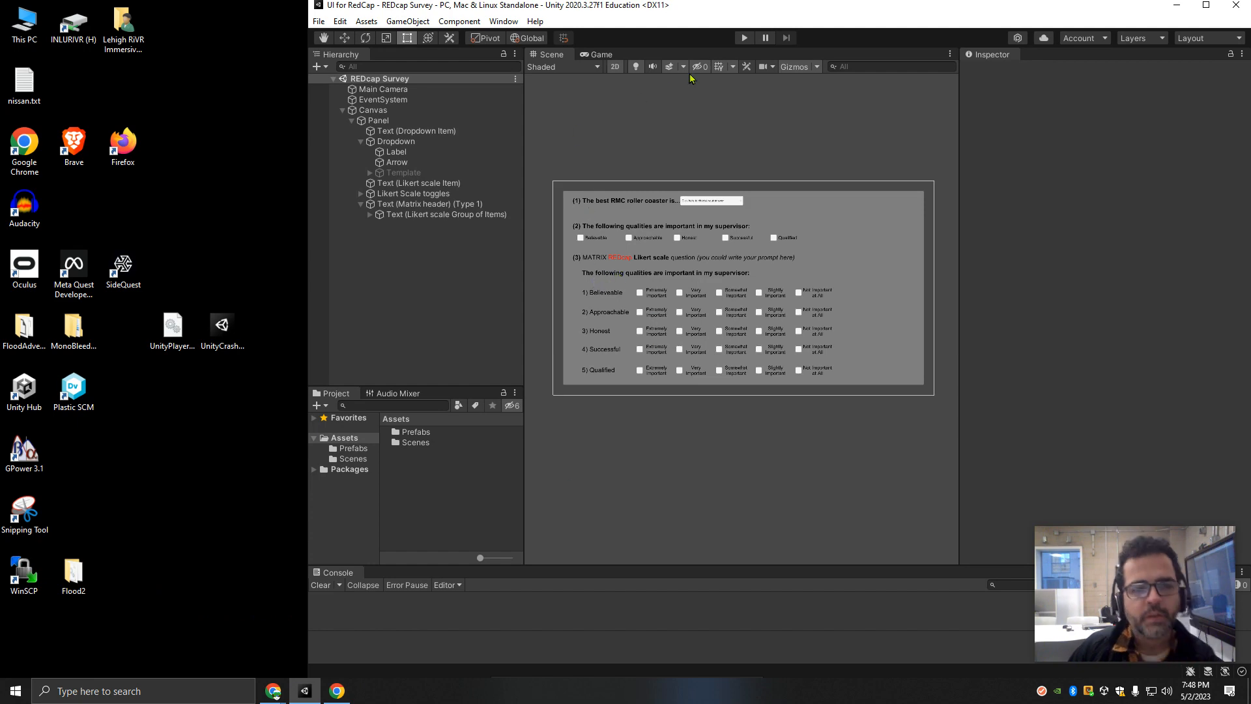
Step: Maximize the UI for RedCap editor window and widen the Scene view
click(1205, 5)
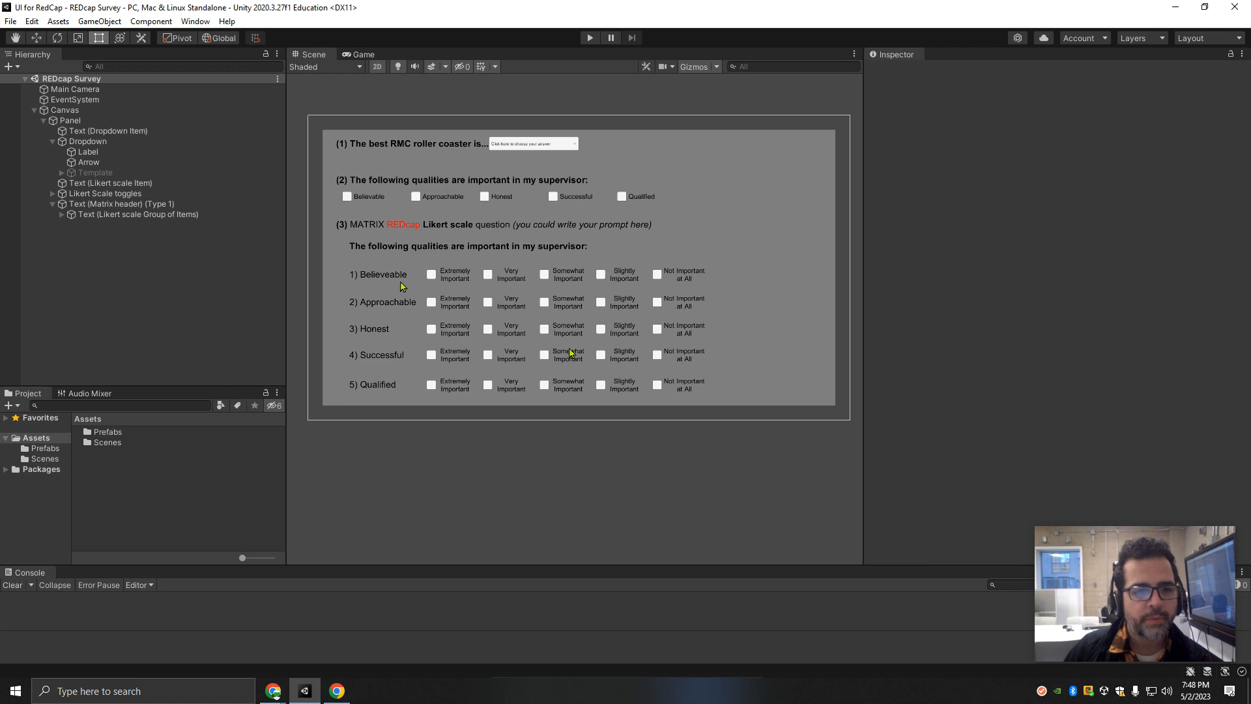
scroll(399, 330, up, 3)
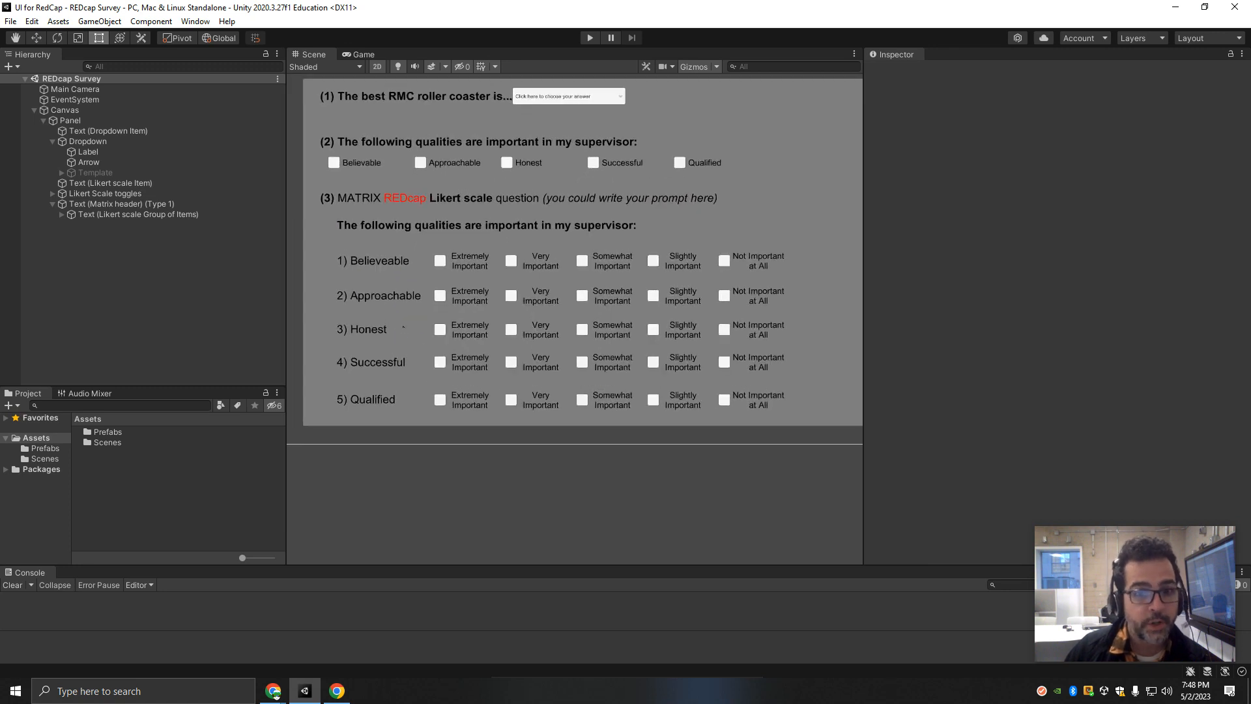
drag(864, 235, 1054, 236)
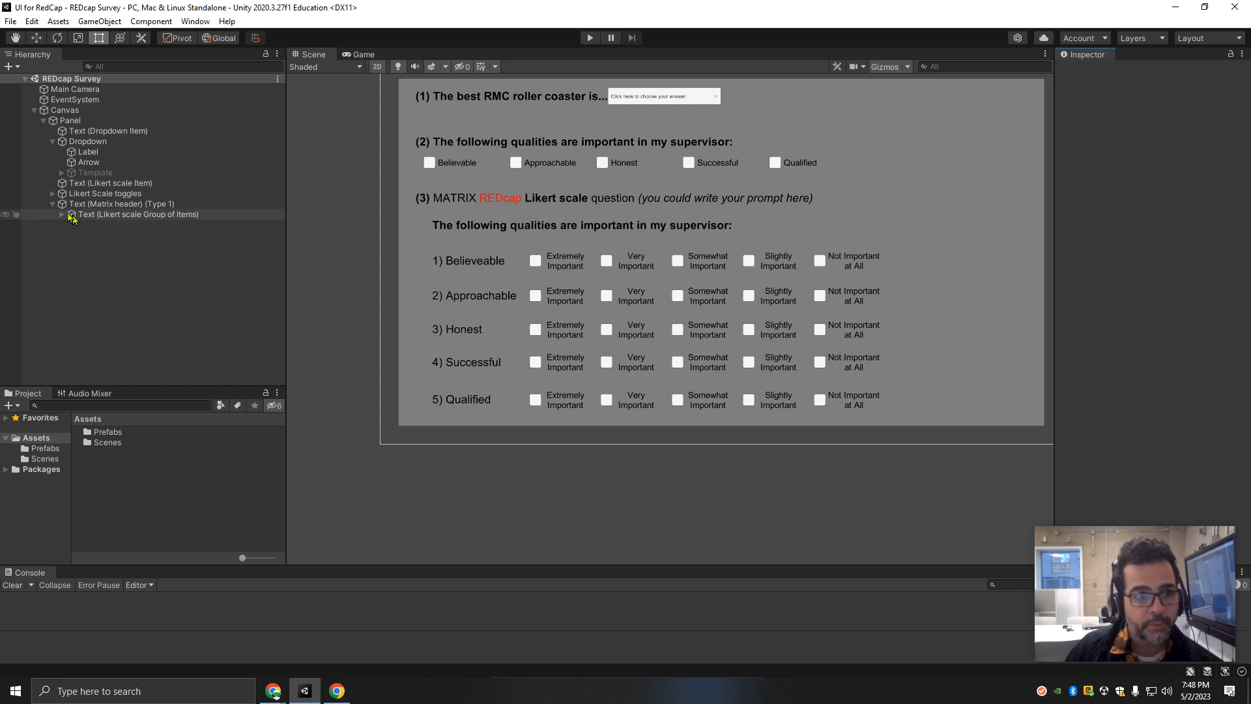
Step: Expand the Likert scale Group of Items under the Matrix header and collapse each of its five quality text items
click(101, 214)
click(113, 204)
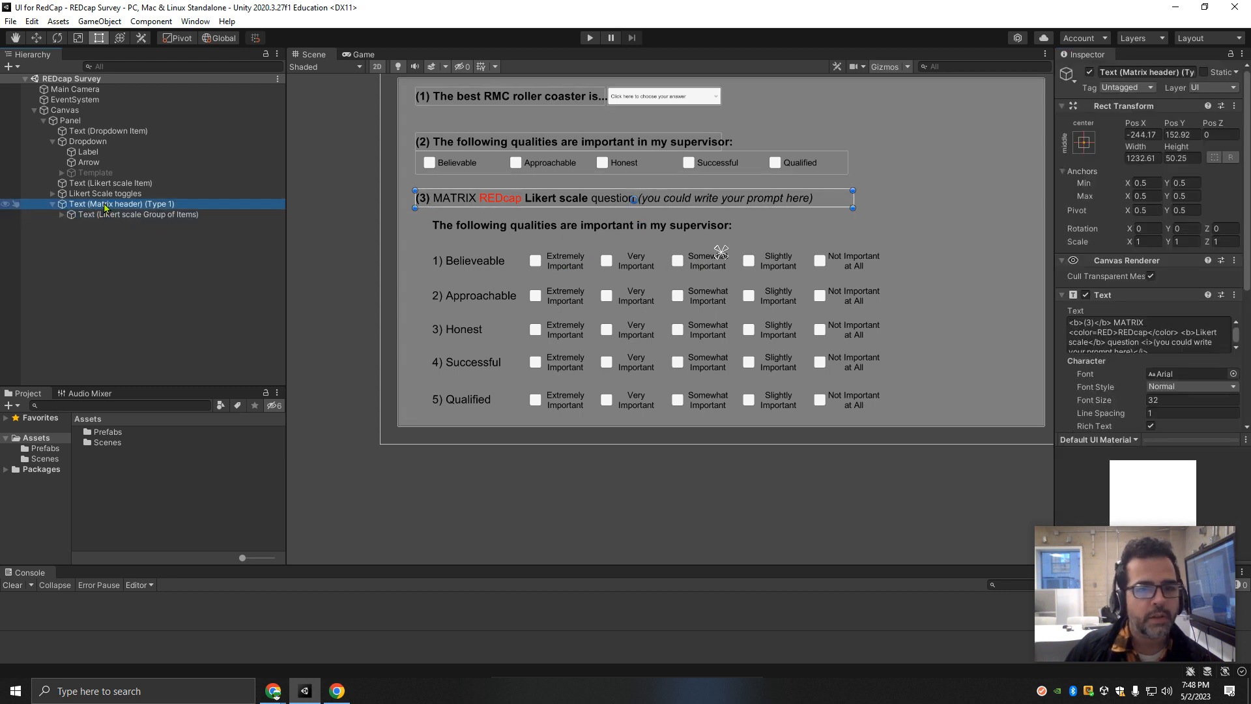
click(104, 215)
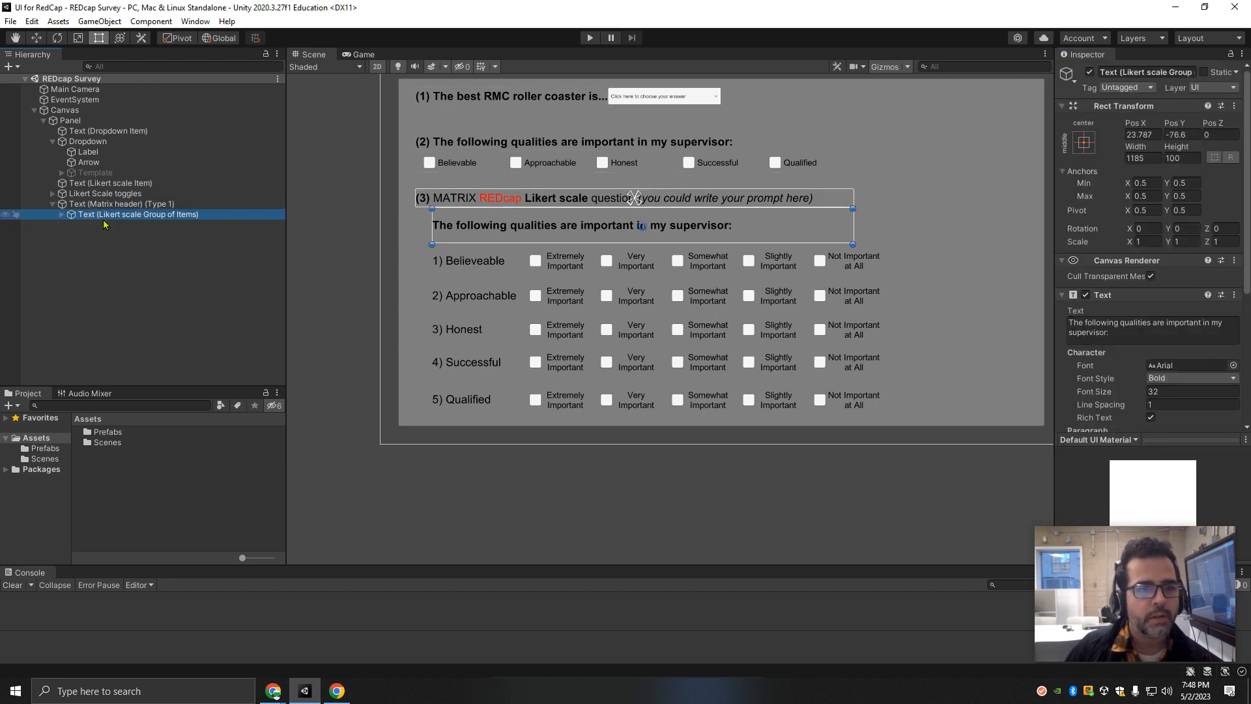
click(62, 215)
click(71, 224)
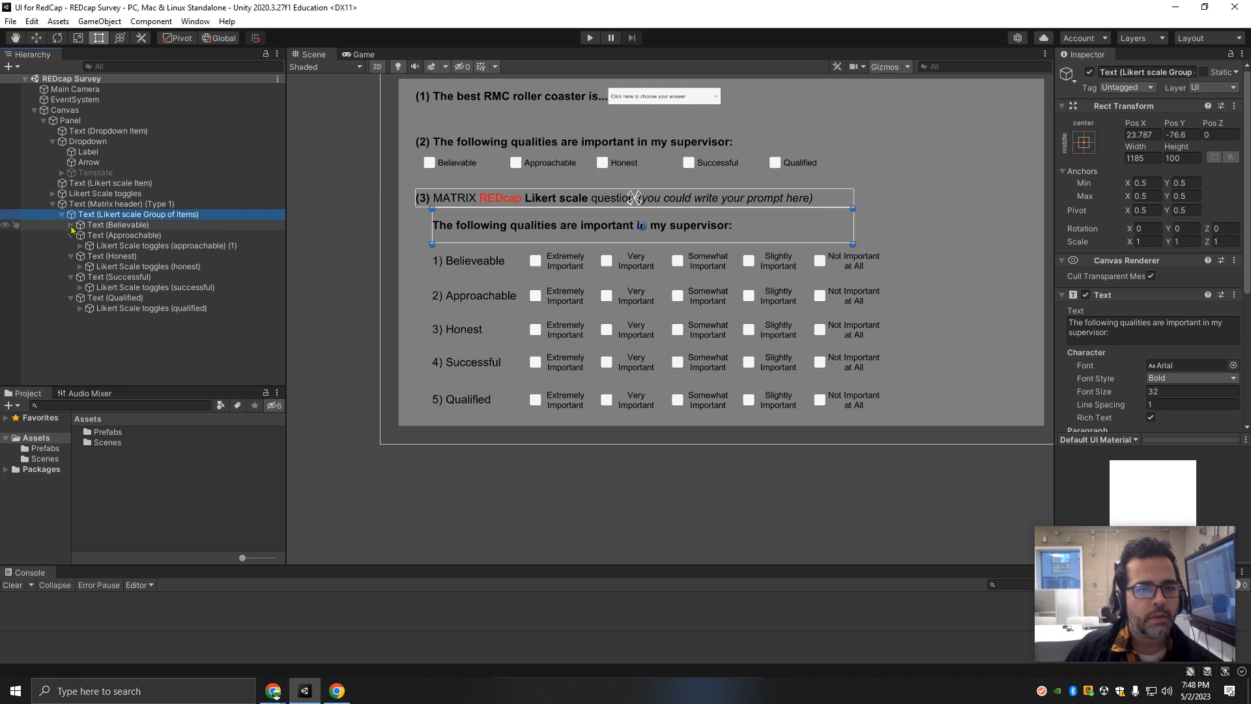
click(71, 235)
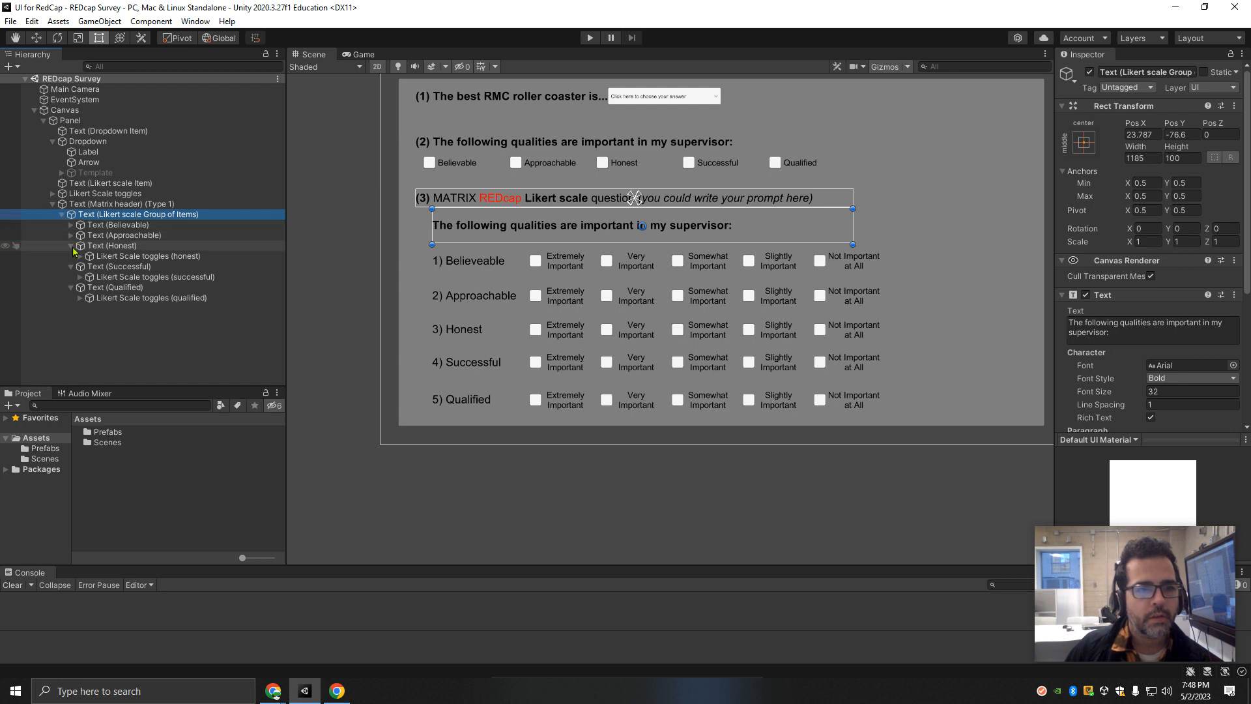
click(70, 246)
click(71, 256)
click(71, 267)
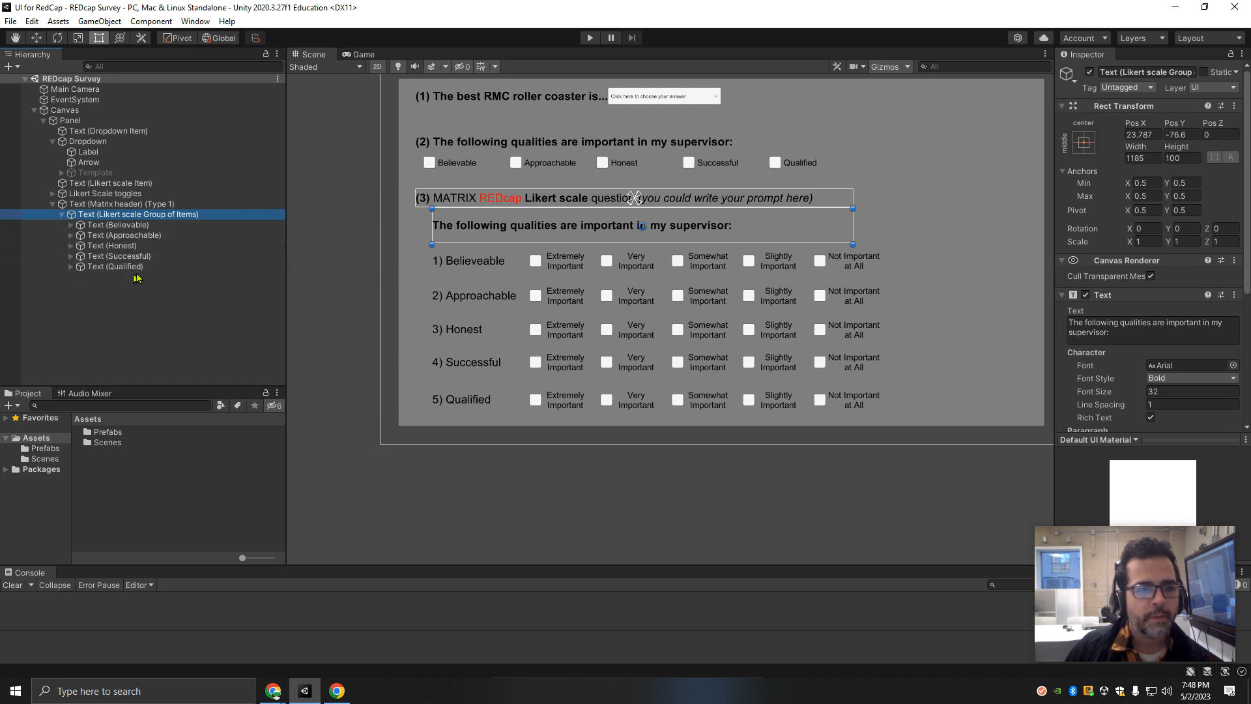
Step: Remove "(Type 1)" from the Matrix header object's name so it reads "Text (Matrix header)"
click(164, 205)
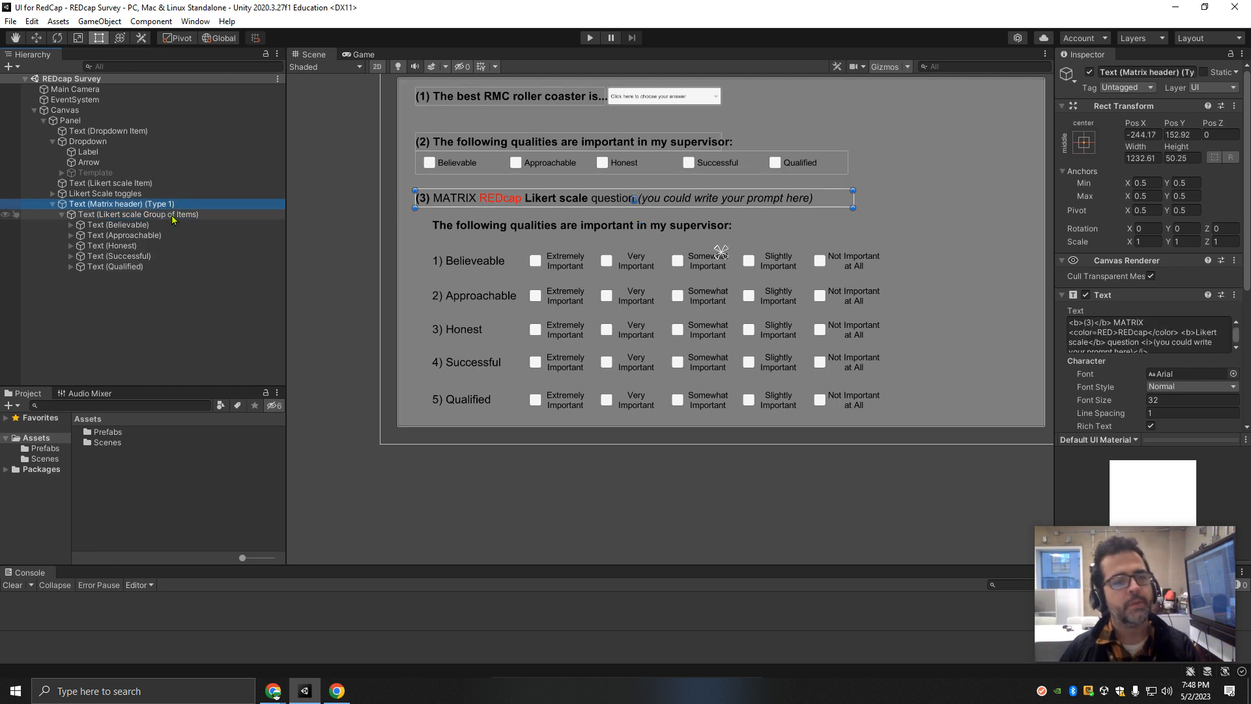
click(173, 203)
drag(174, 204, 144, 204)
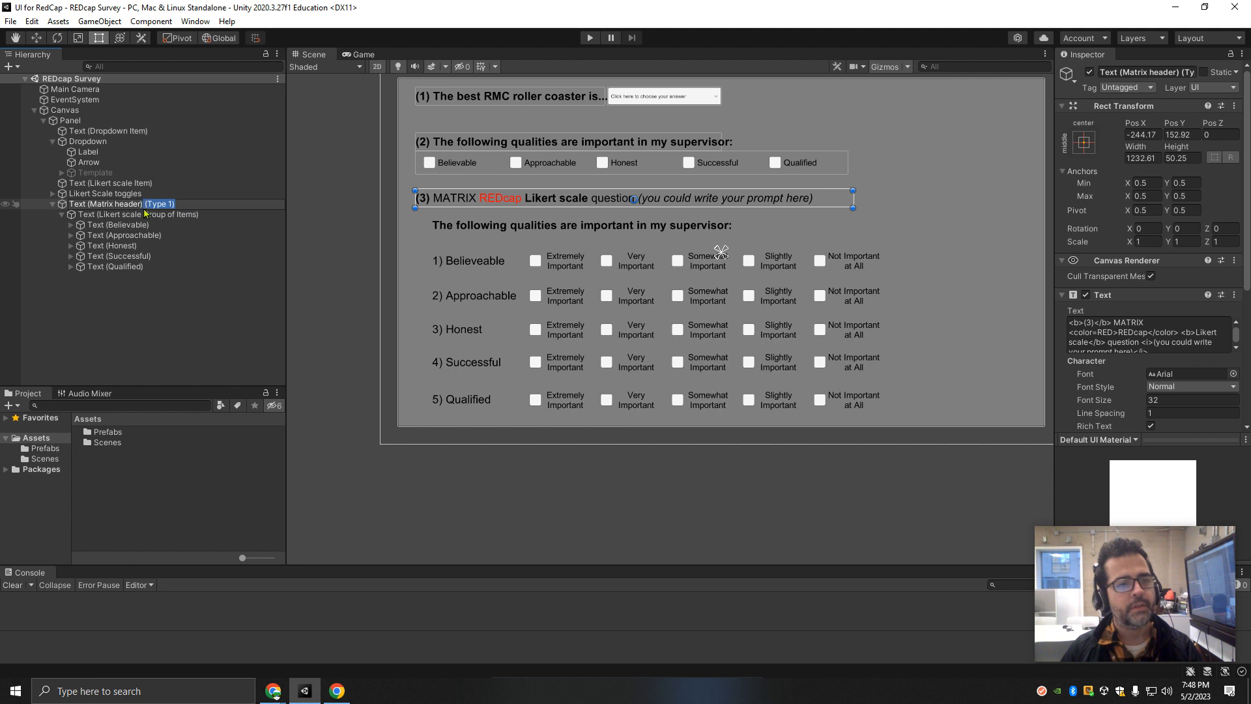
key(BackSpace)
click(157, 215)
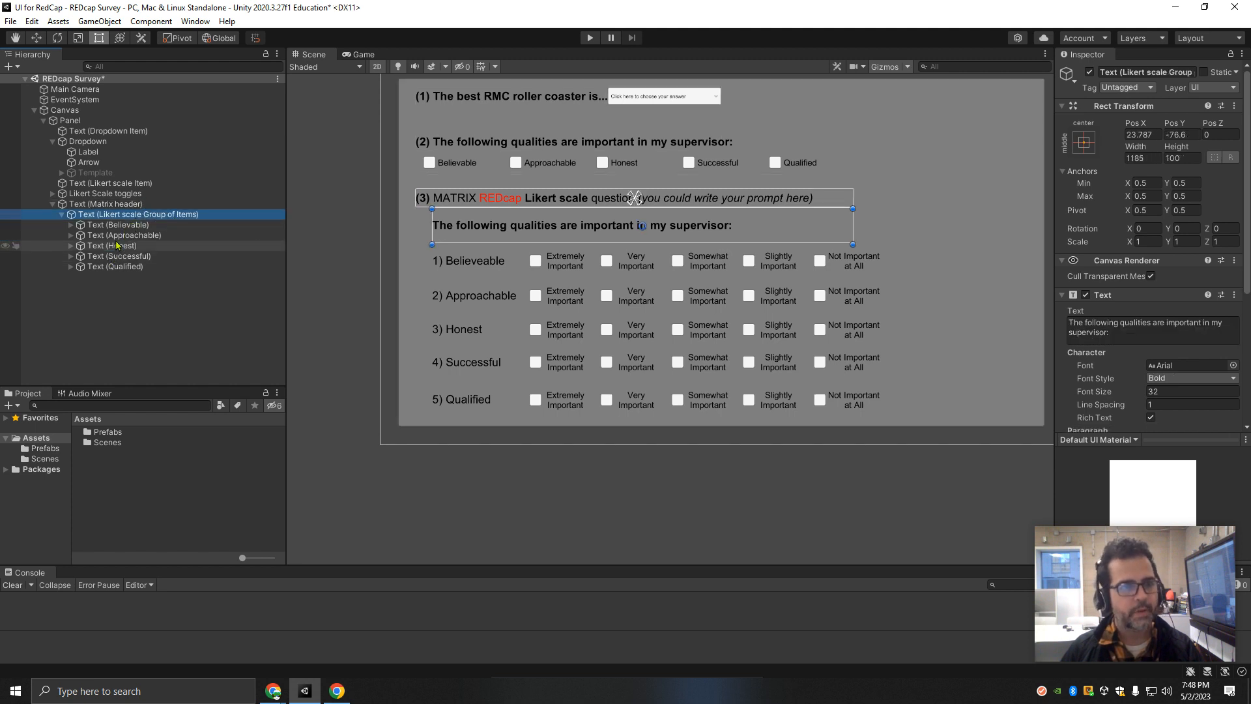
Step: Deactivate the Likert scale Group of Items and reactivate it to check which part of the survey it contains
click(133, 226)
click(143, 218)
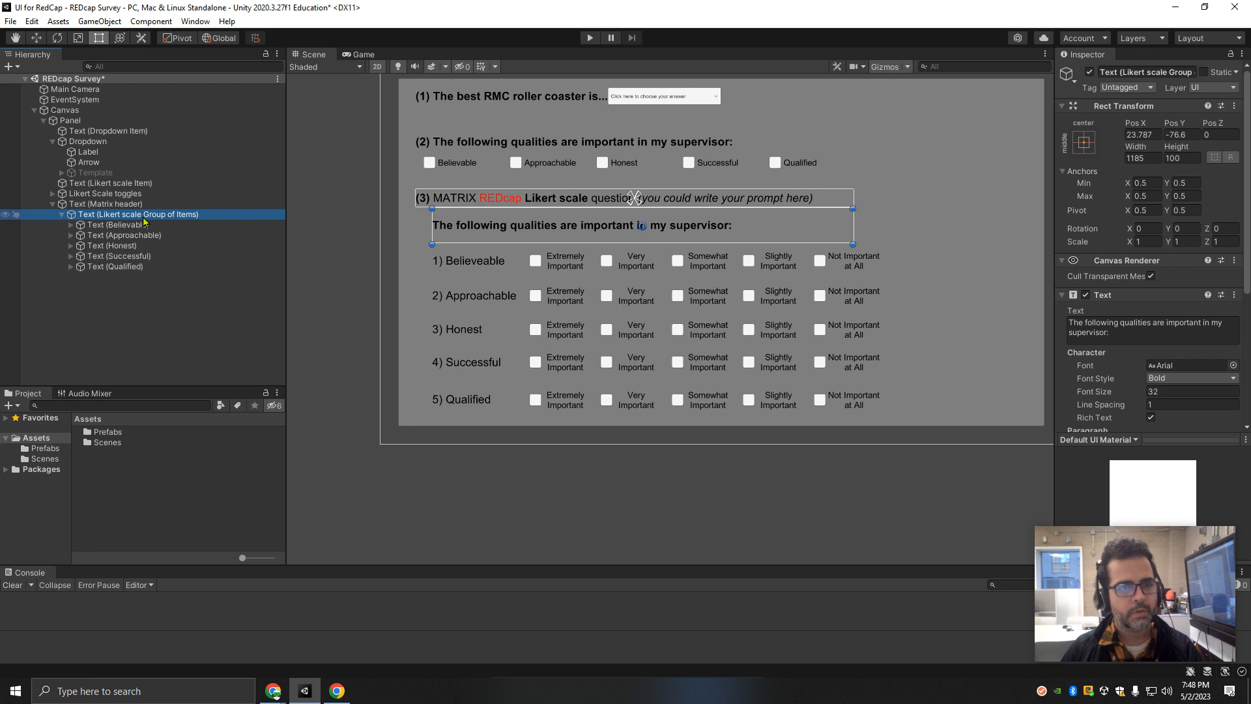
click(1090, 72)
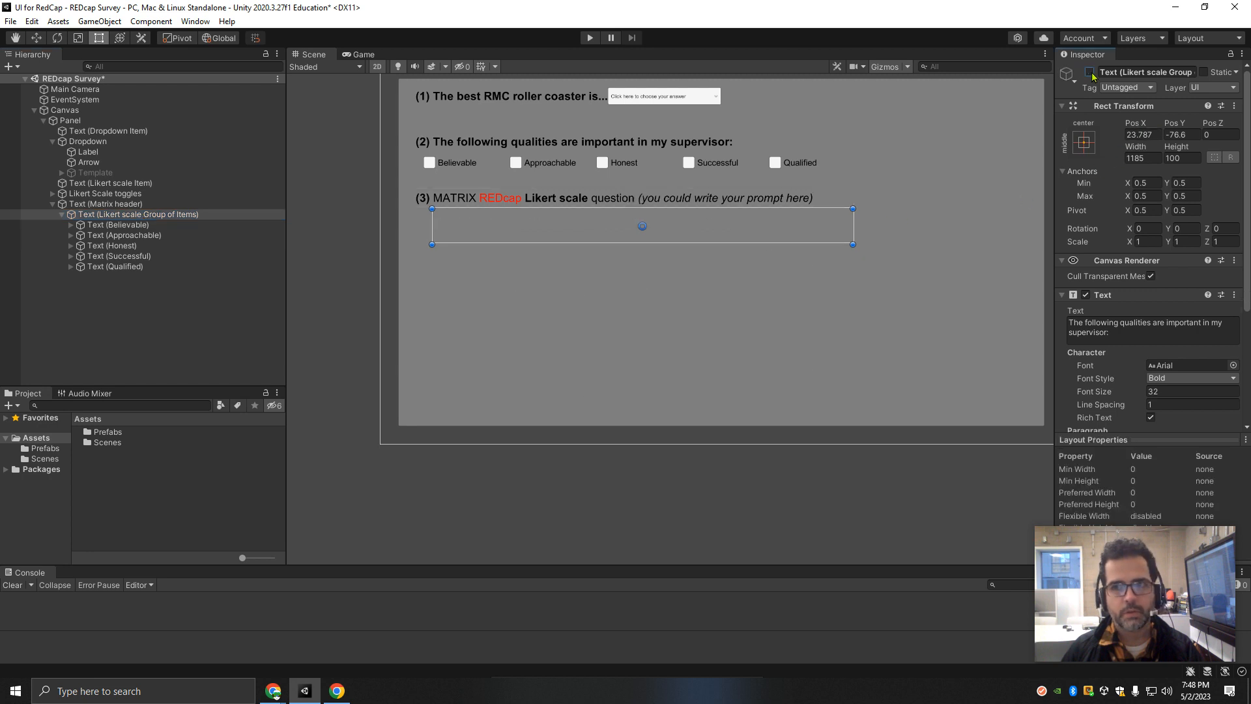
click(1089, 72)
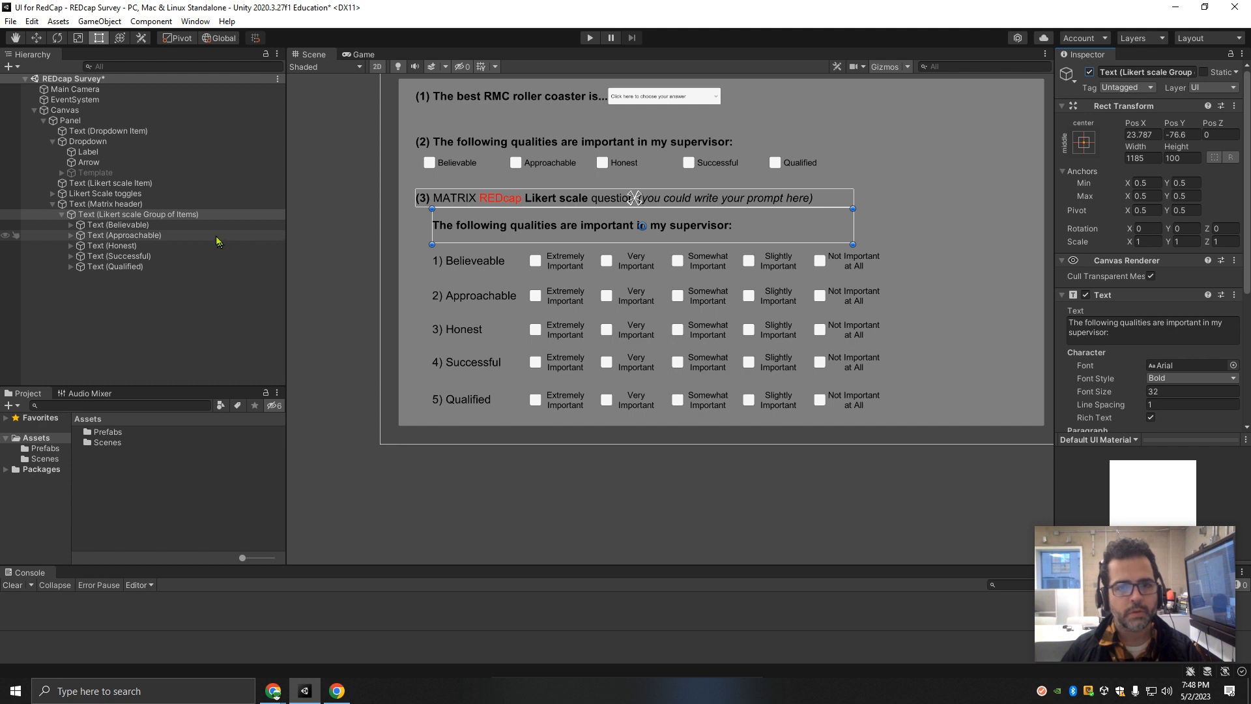
Step: Rename the Likert scale group under the Matrix header to "Text (Group of Survey Items) (Type 1)"
click(149, 215)
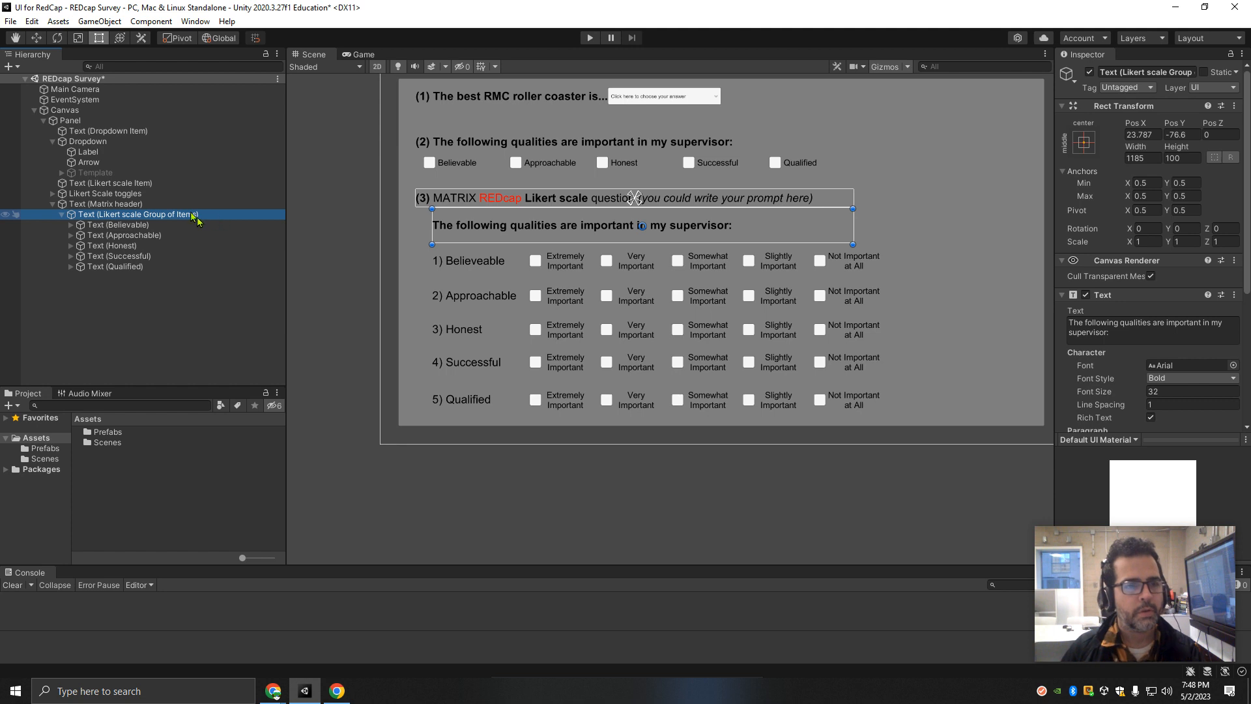
click(109, 215)
drag(98, 215, 144, 213)
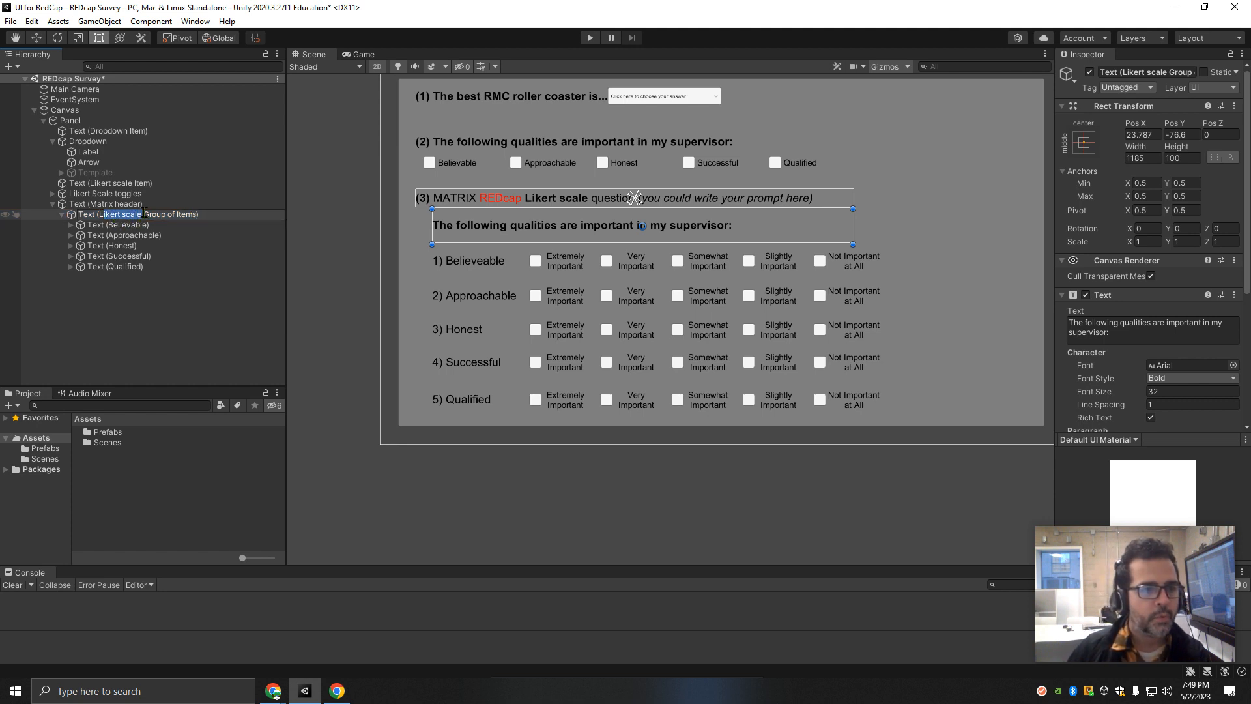
key(BackSpace)
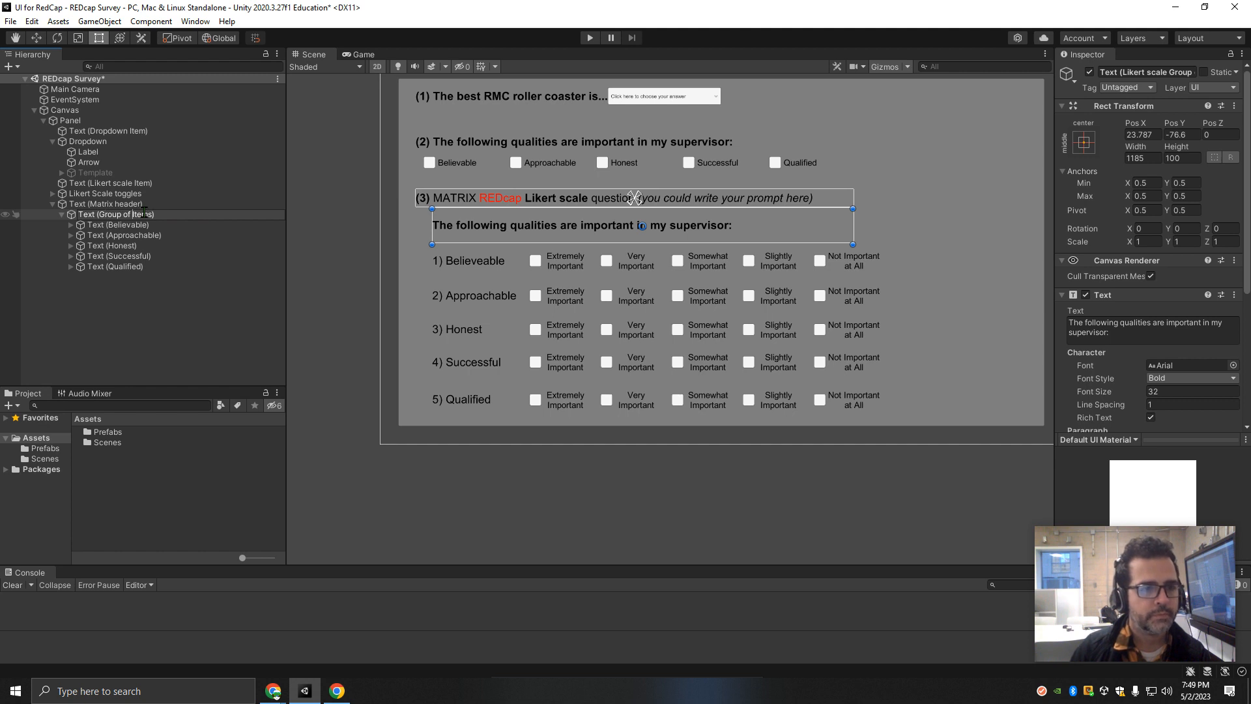
text(Survey)
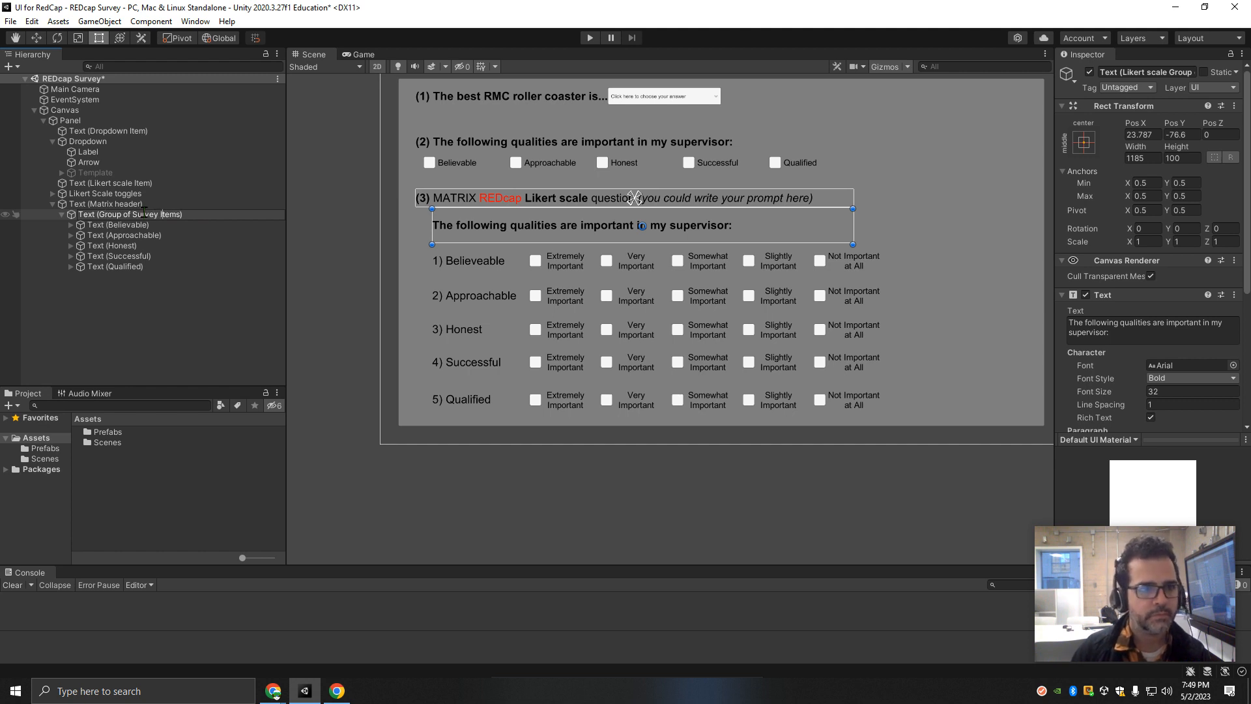
text( Items) (Type 1))
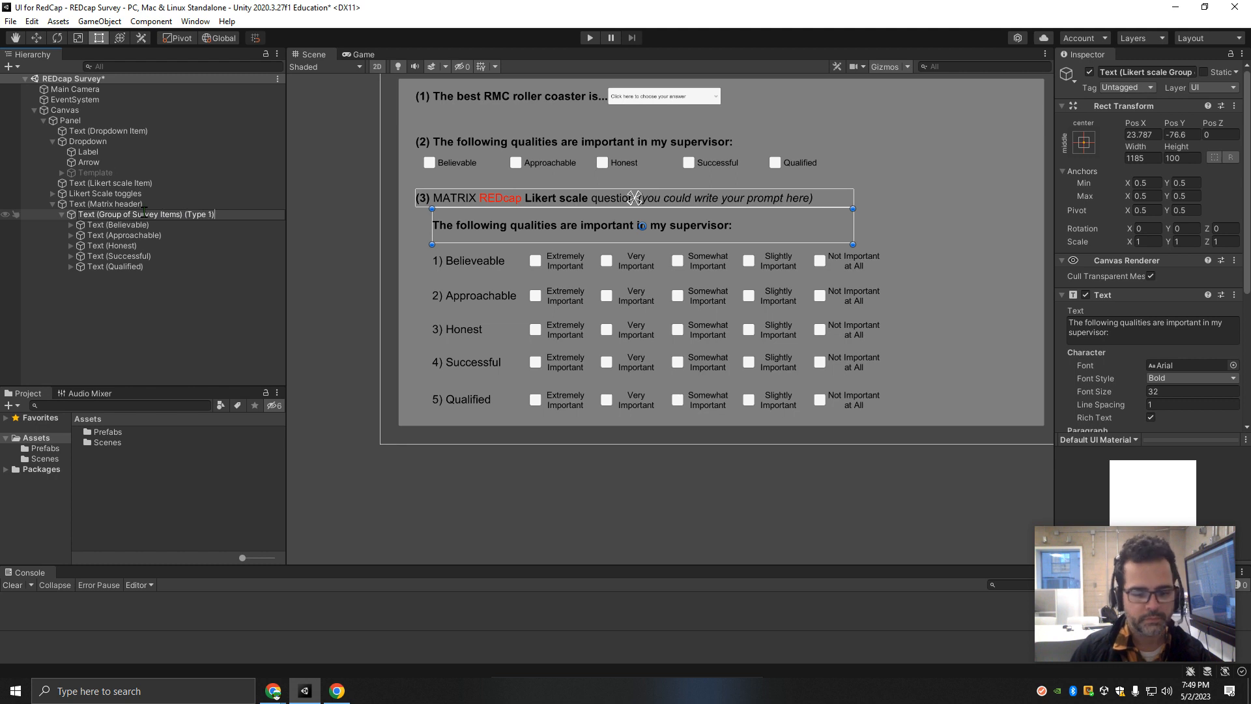
key(Return)
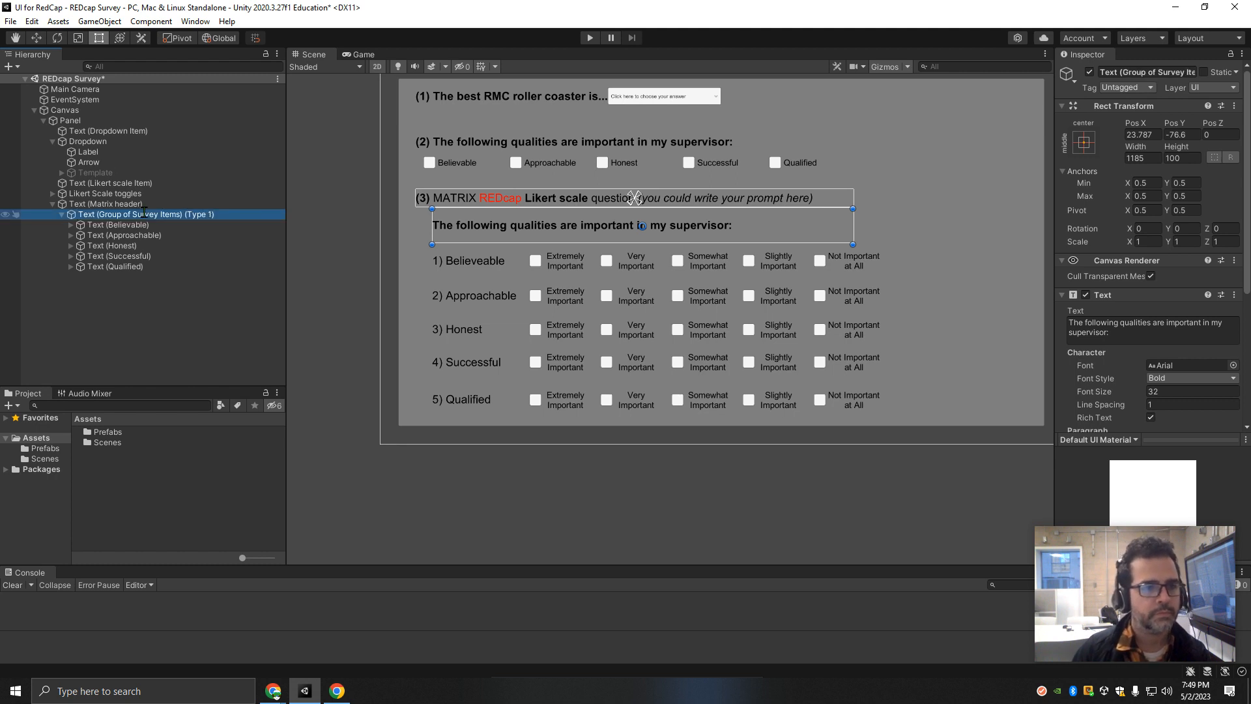
Step: Toggle the Type 1 survey item group off and on, and collapse it in the hierarchy
click(1090, 72)
click(1090, 72)
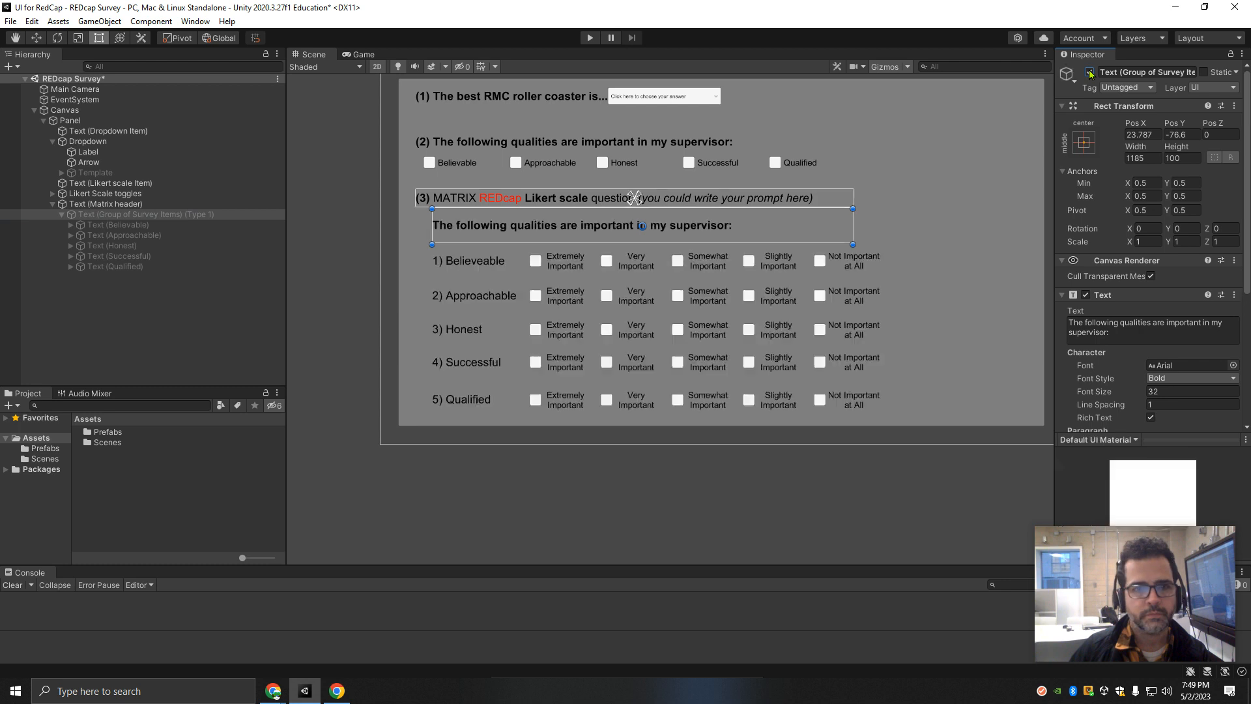
click(64, 214)
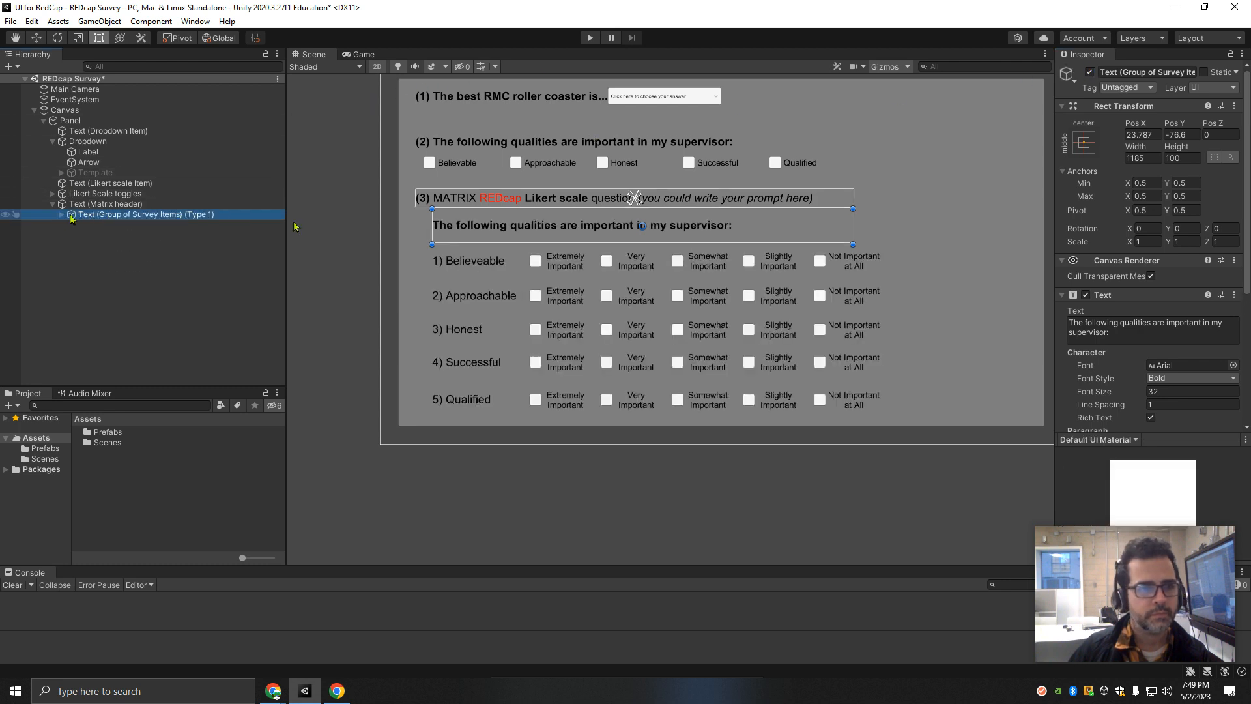
Step: Switch to the Game view and deactivate the Type 1 group of survey items
scroll(613, 248, down, 2)
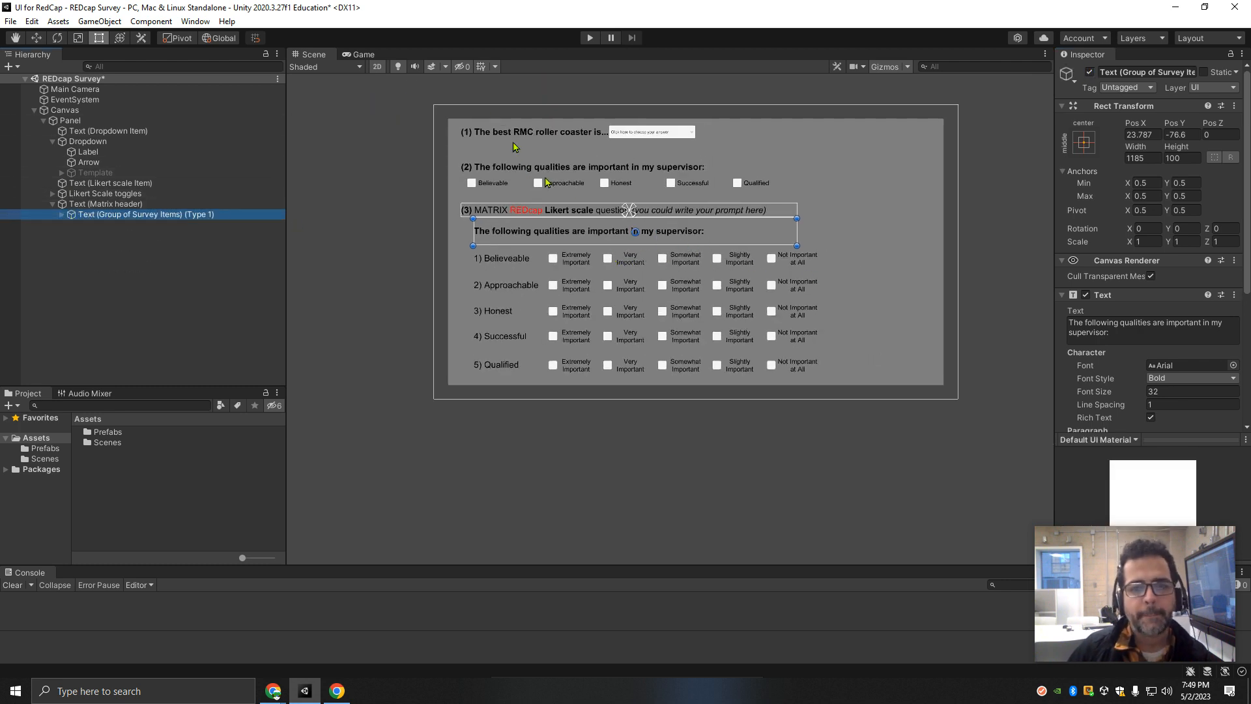
click(361, 55)
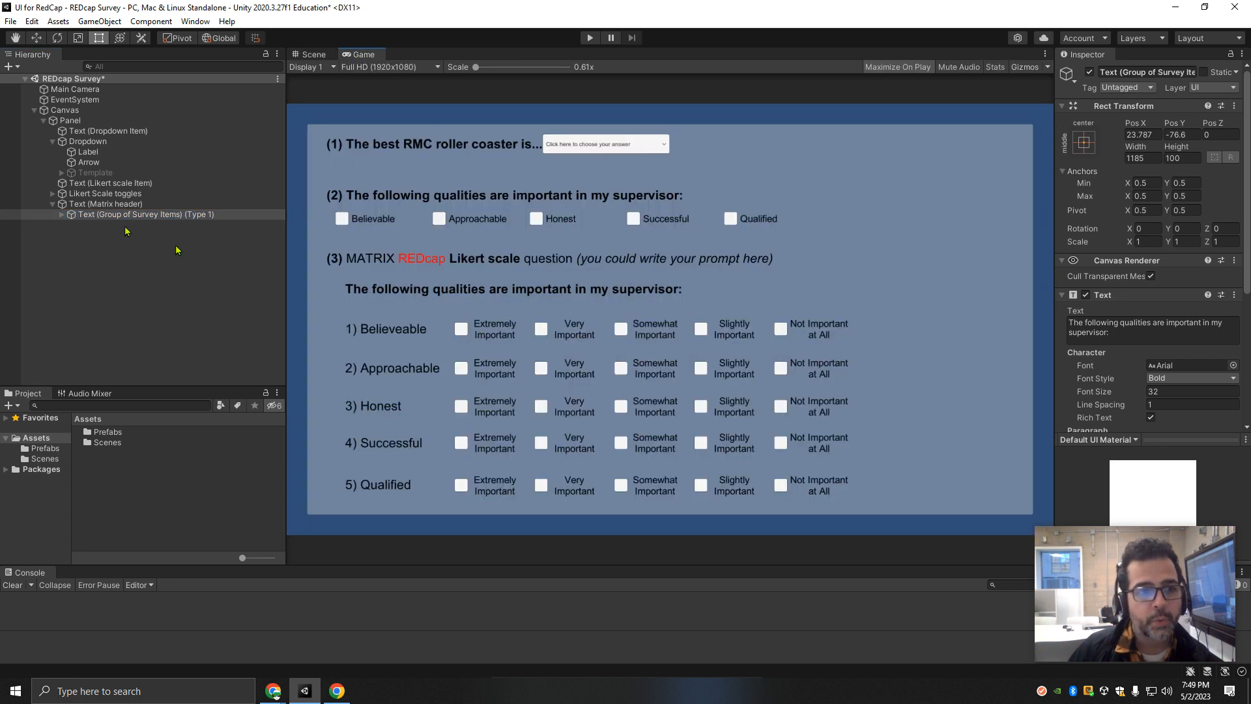
click(72, 217)
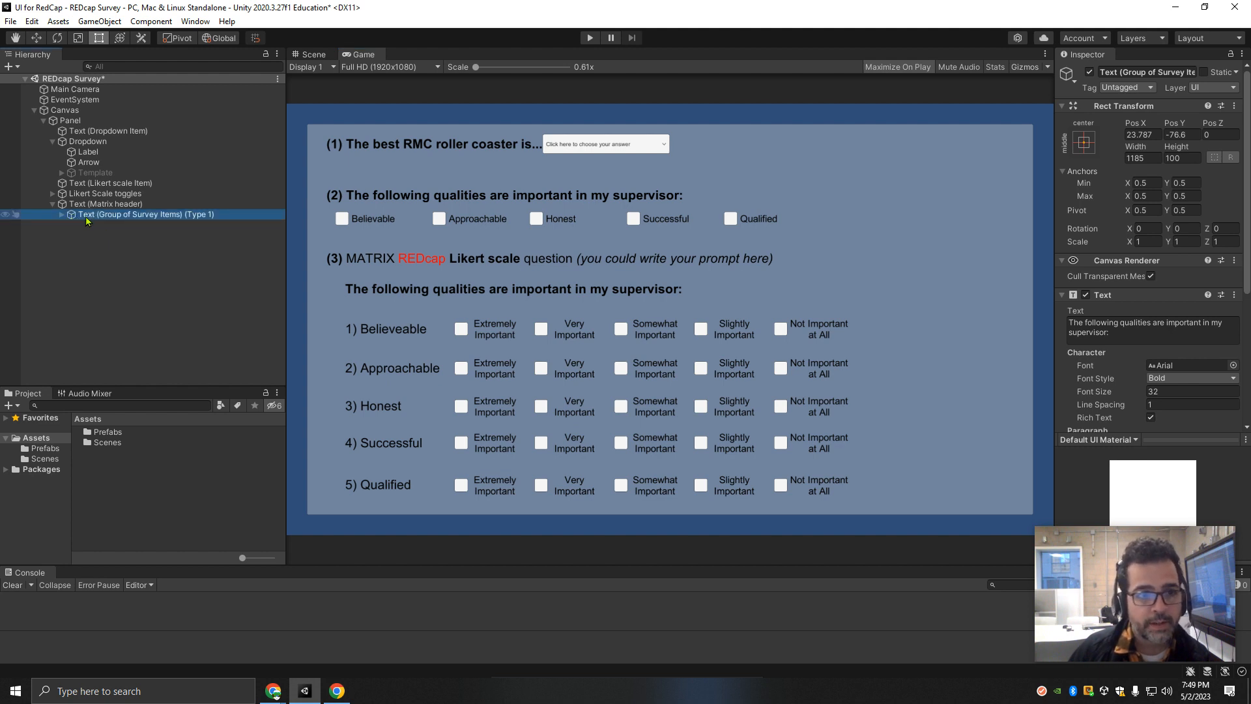
click(1089, 72)
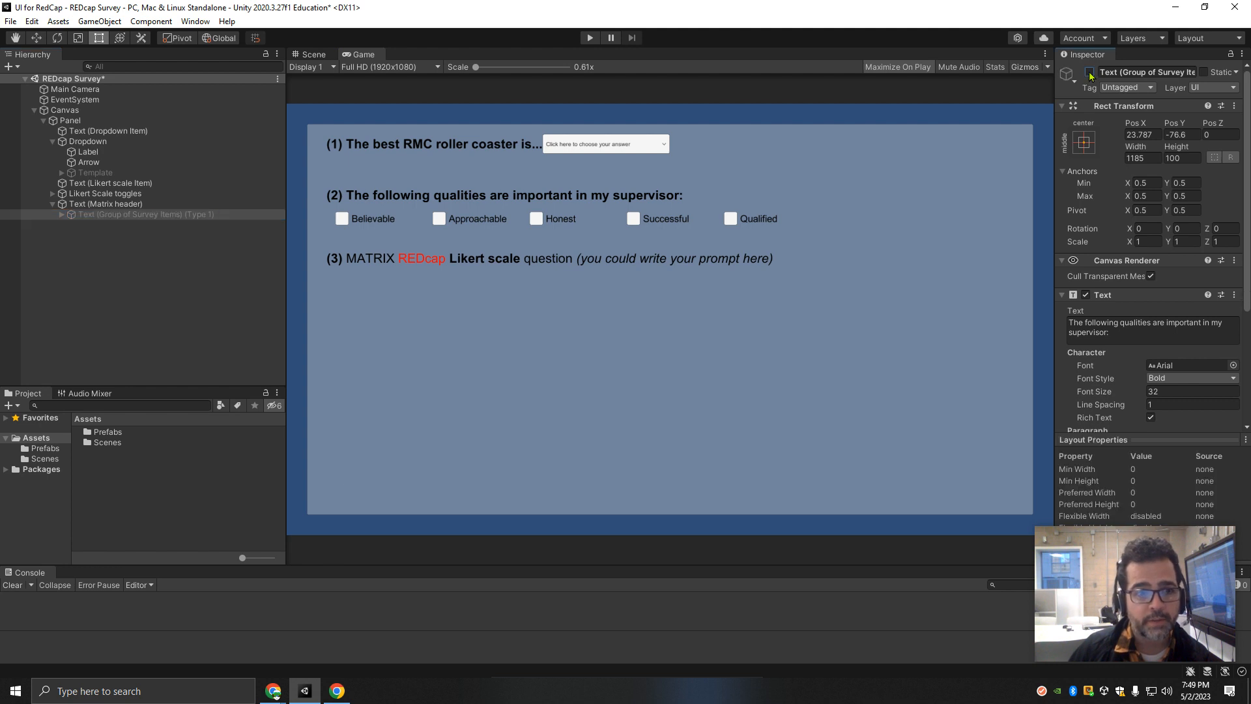
click(134, 245)
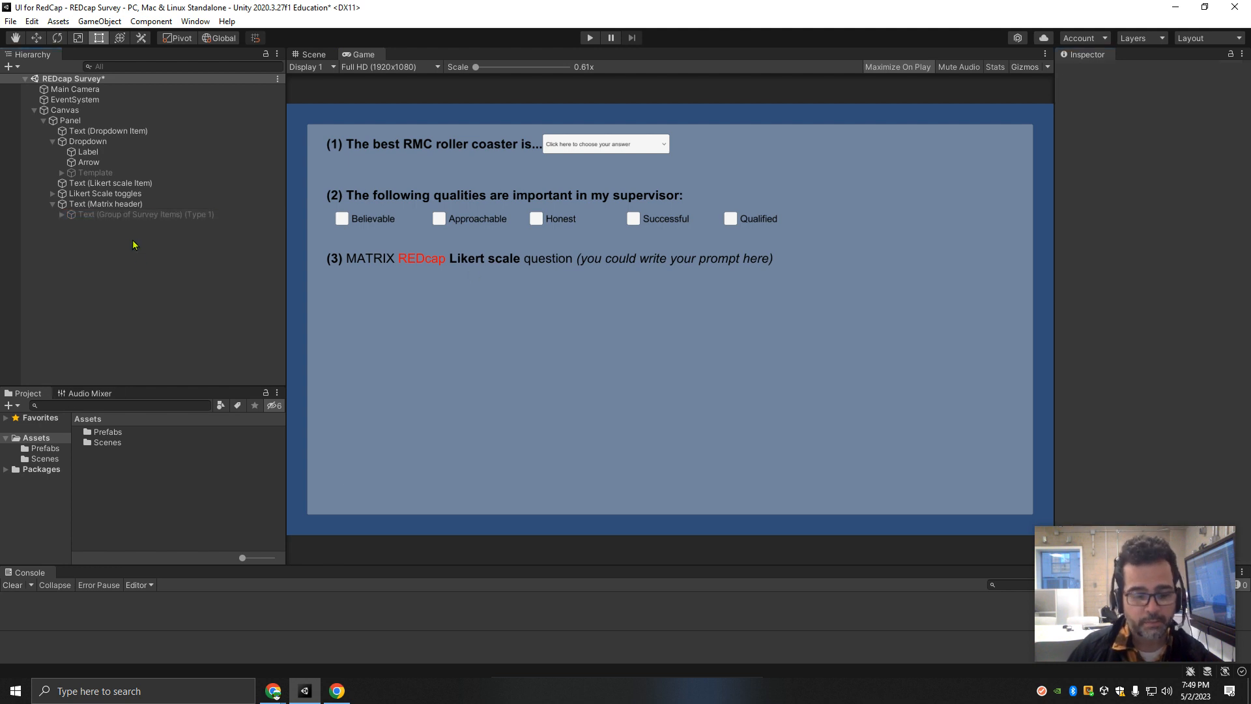
Step: Duplicate the Type 1 group of survey items and activate the copy
click(116, 216)
key(ctrl+d)
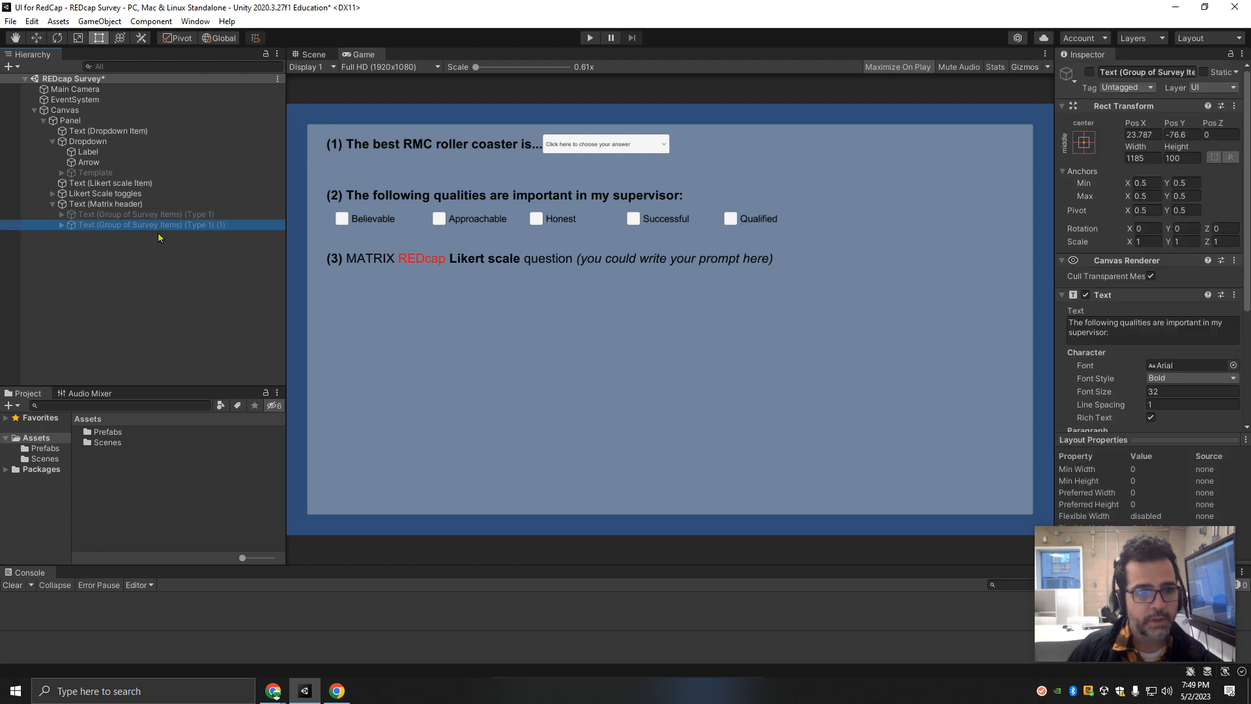
click(1090, 71)
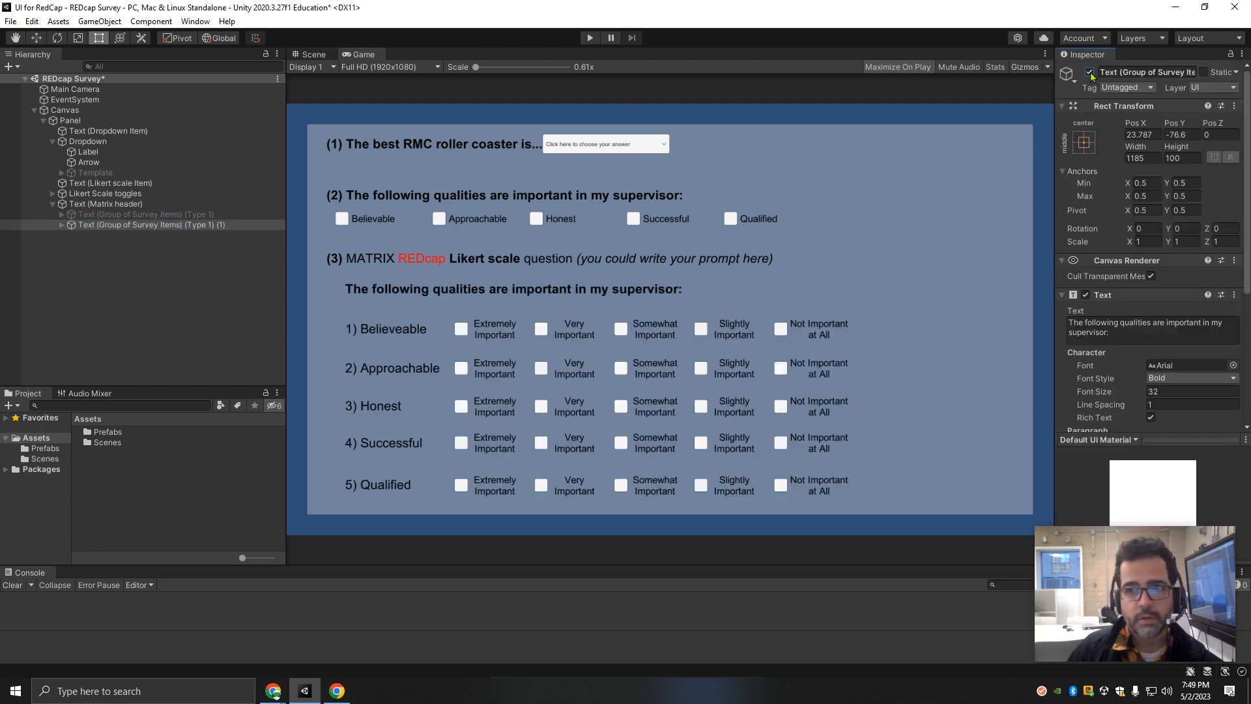
Step: Rename the duplicated group to "Text (Group of Survey Items) (Type 2)" and select the Type 1 group
click(199, 227)
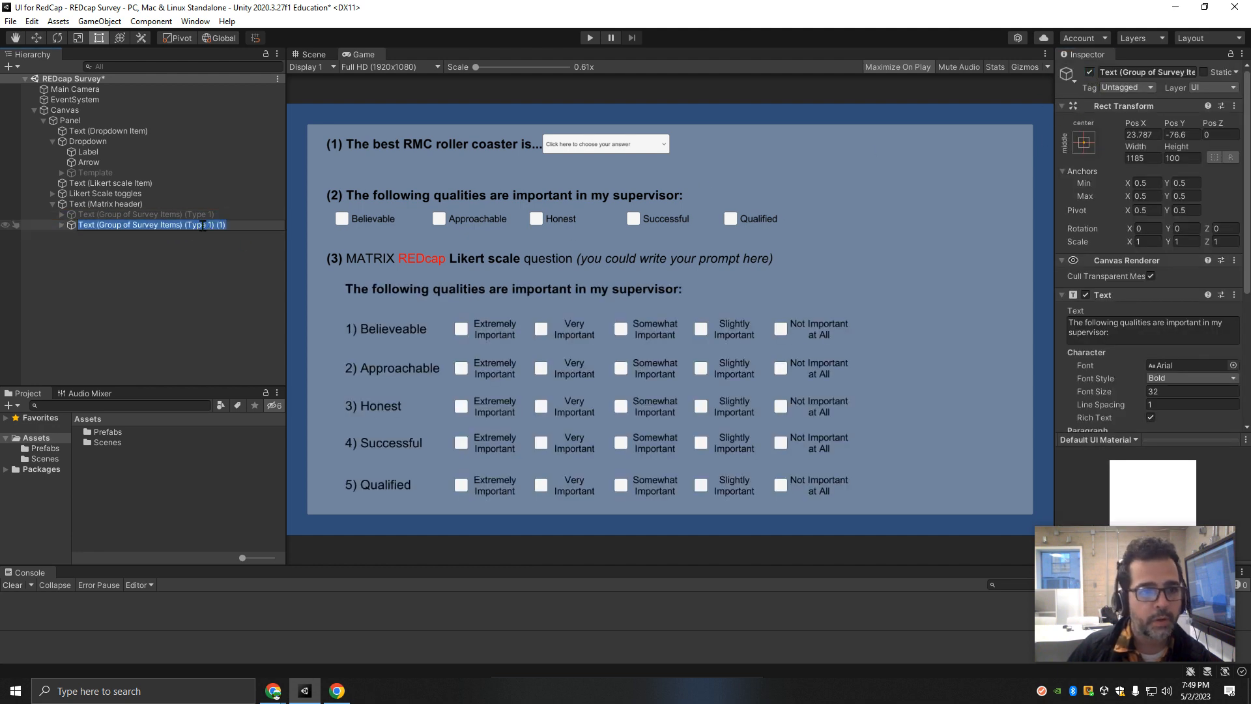
key(Right)
key(Right)
key(Delete)
text(2)
key(Right)
key(Delete)
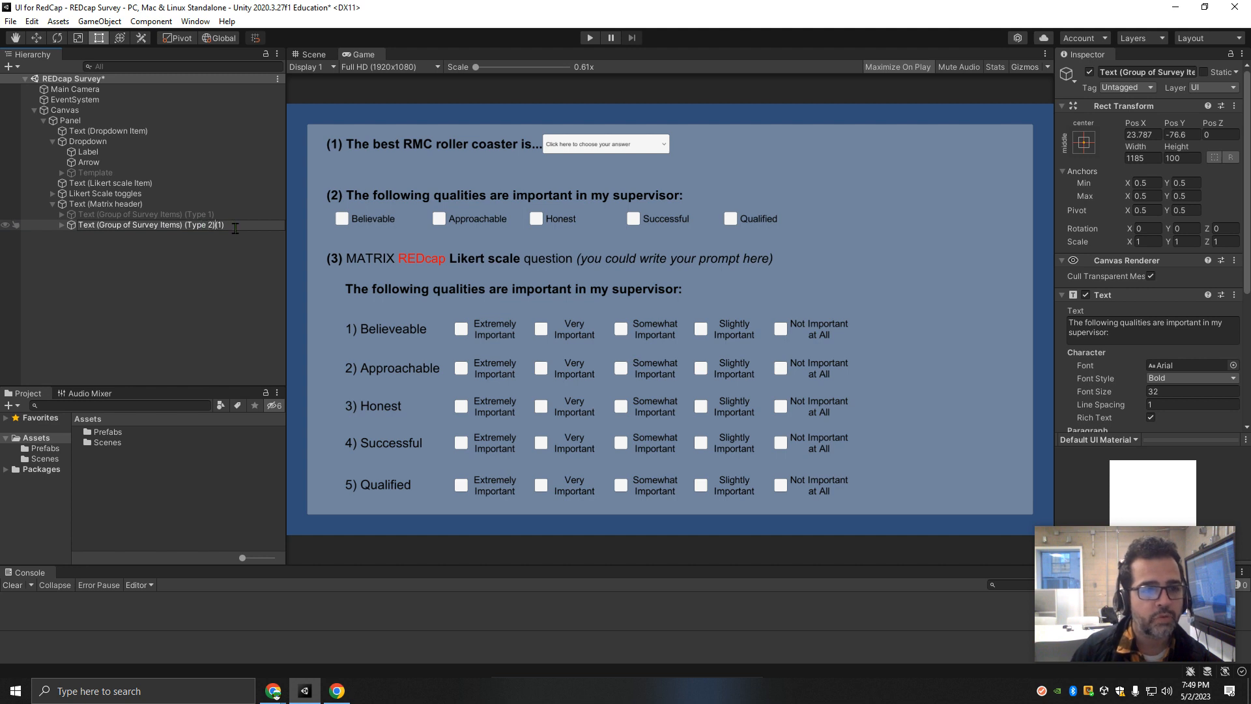
key(Return)
key(Up)
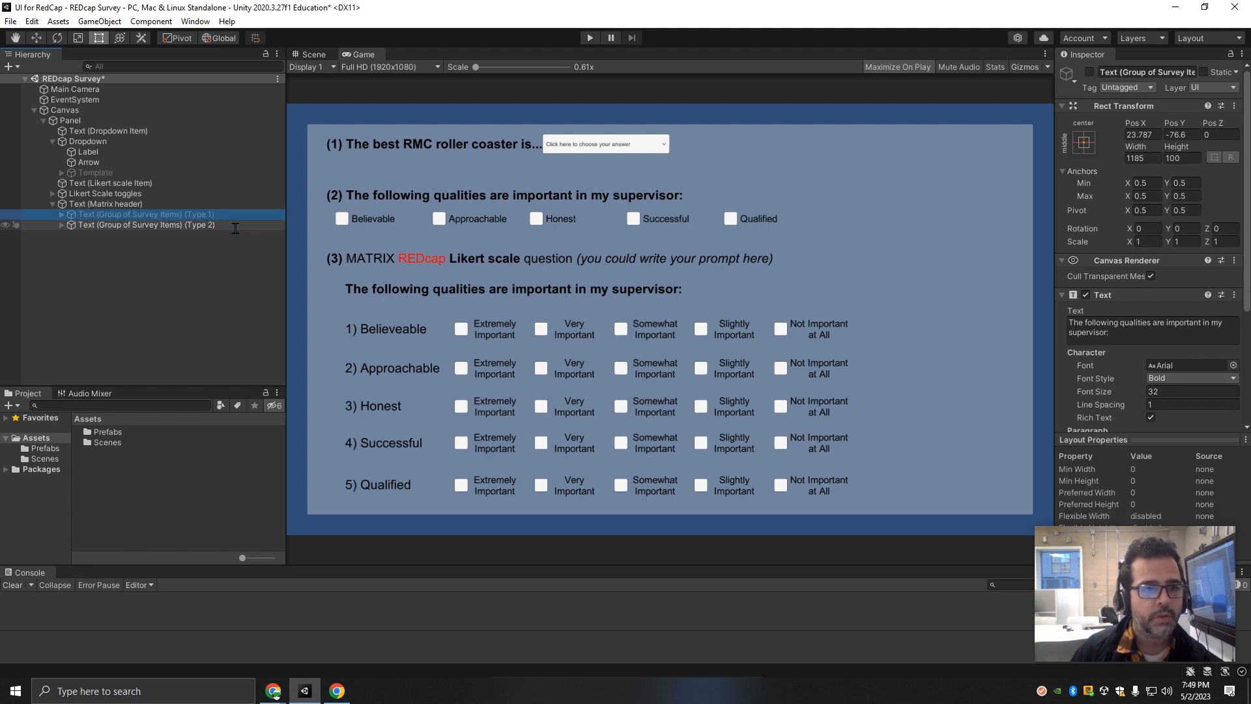
Step: Select the Type 2 group of survey items and save the scene
click(83, 228)
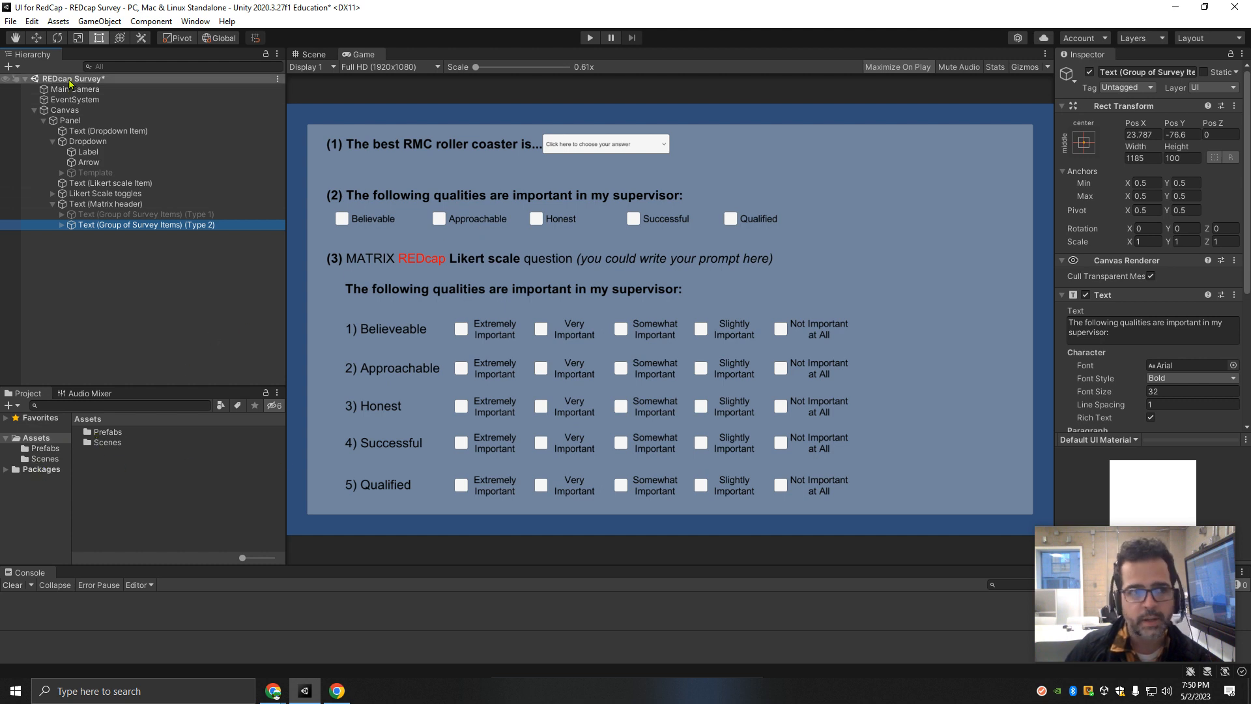
click(11, 21)
click(59, 86)
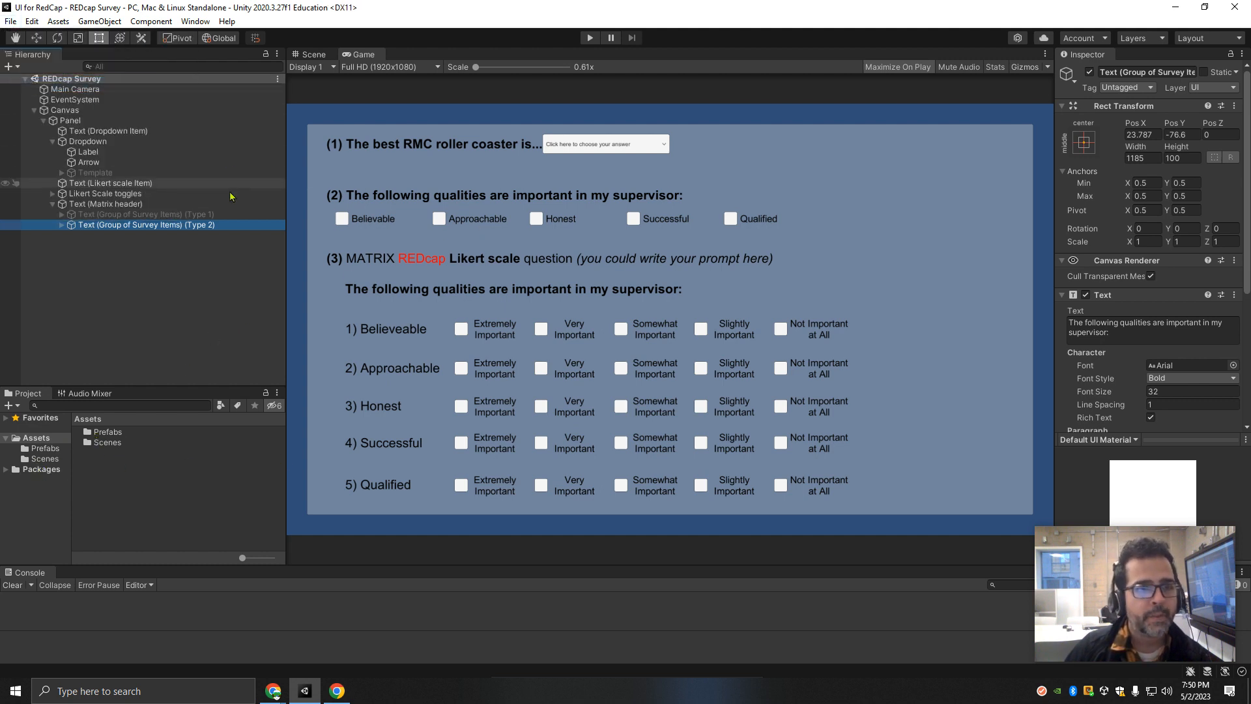
Step: Expand the Type 2 group down to the Believable row's Likert toggles and inspect which toggle group the first toggle is assigned to
click(62, 225)
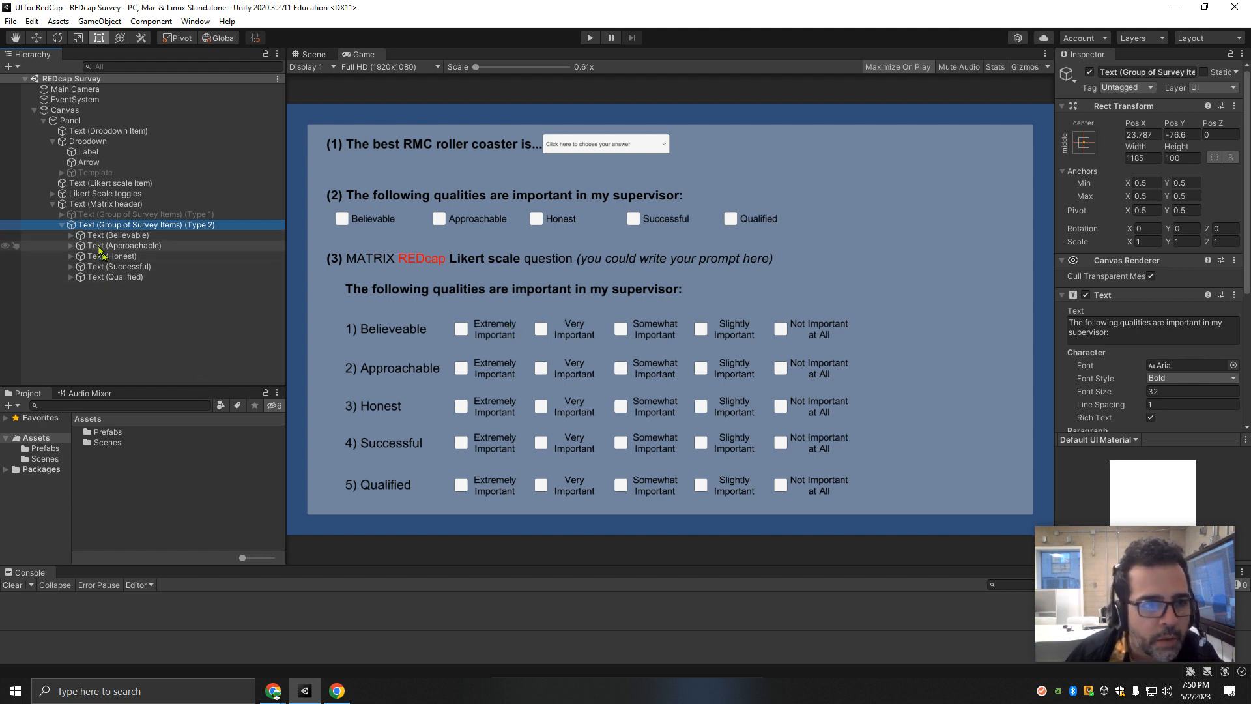
click(71, 235)
click(121, 246)
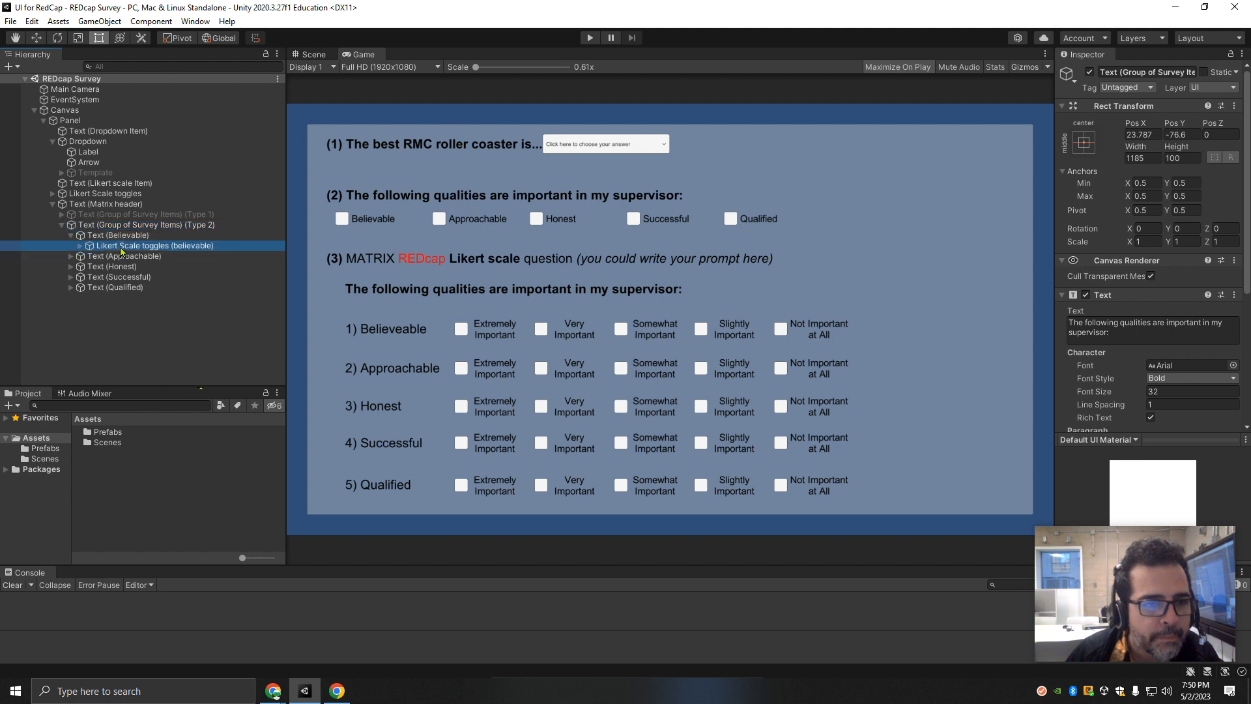
click(79, 245)
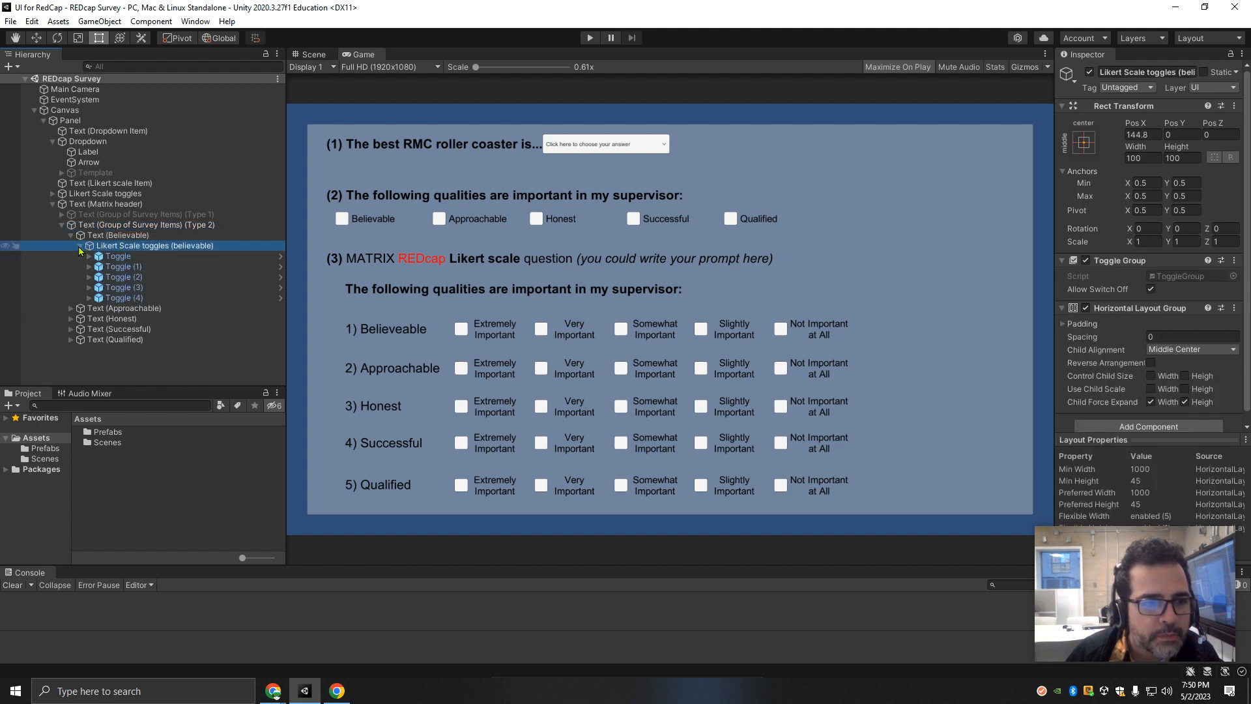
click(120, 256)
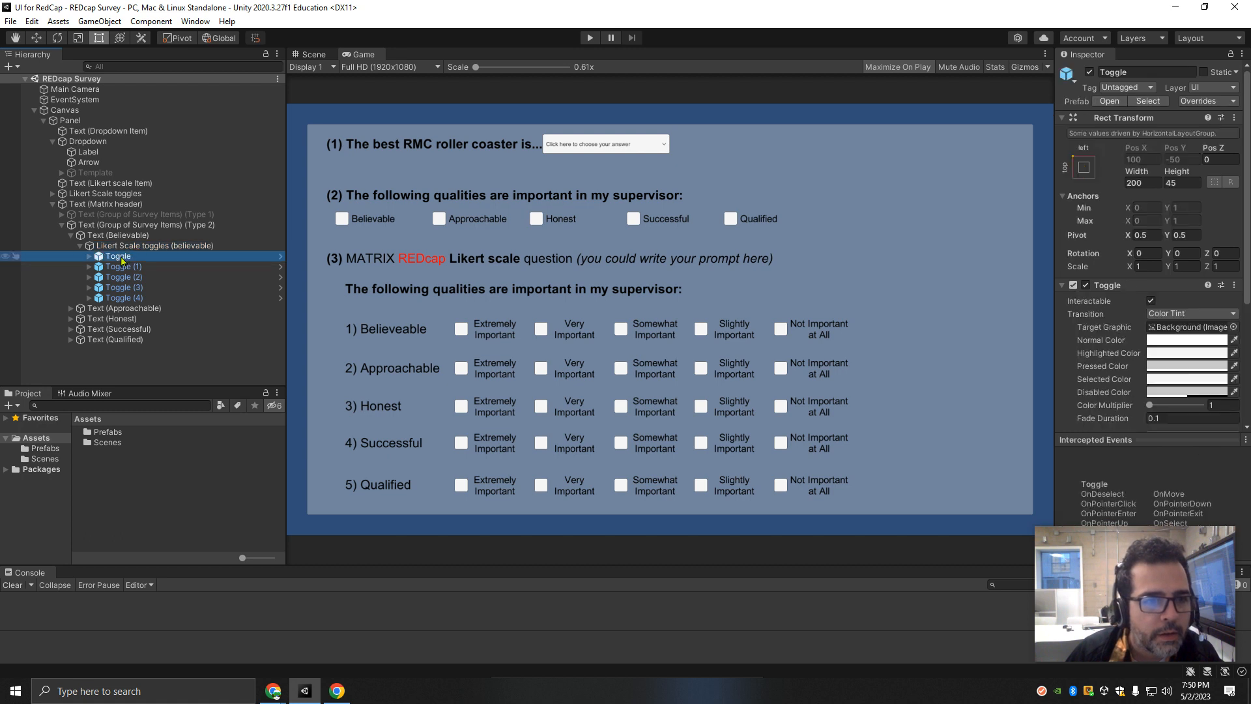
scroll(1094, 306, down, 3)
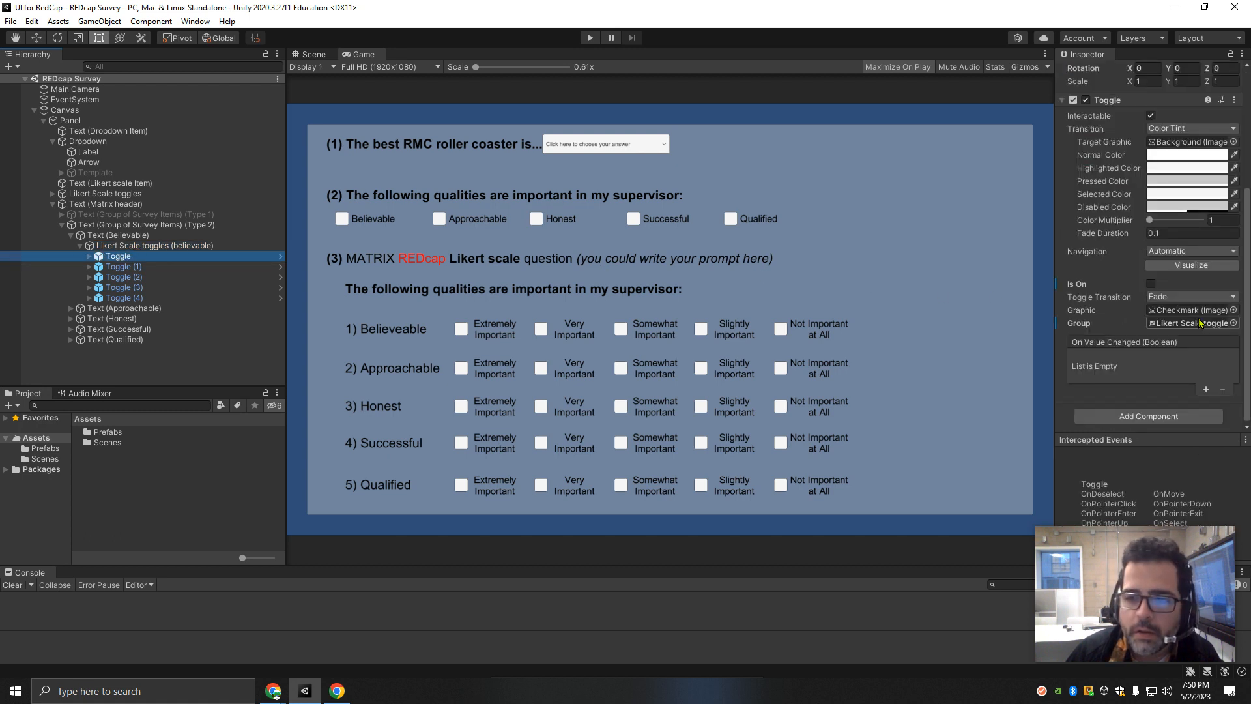
drag(1050, 294, 1000, 294)
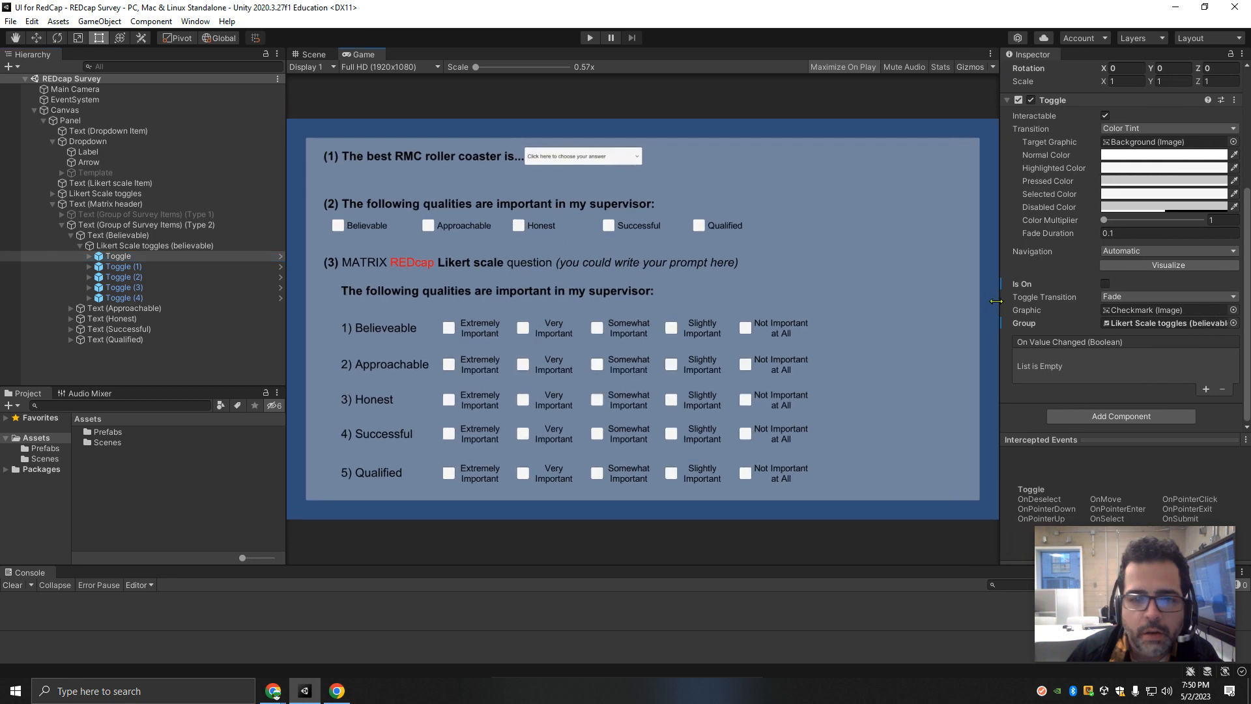
Step: Deactivate the text label of the first toggle in the Type 2 group's Believable row
click(89, 256)
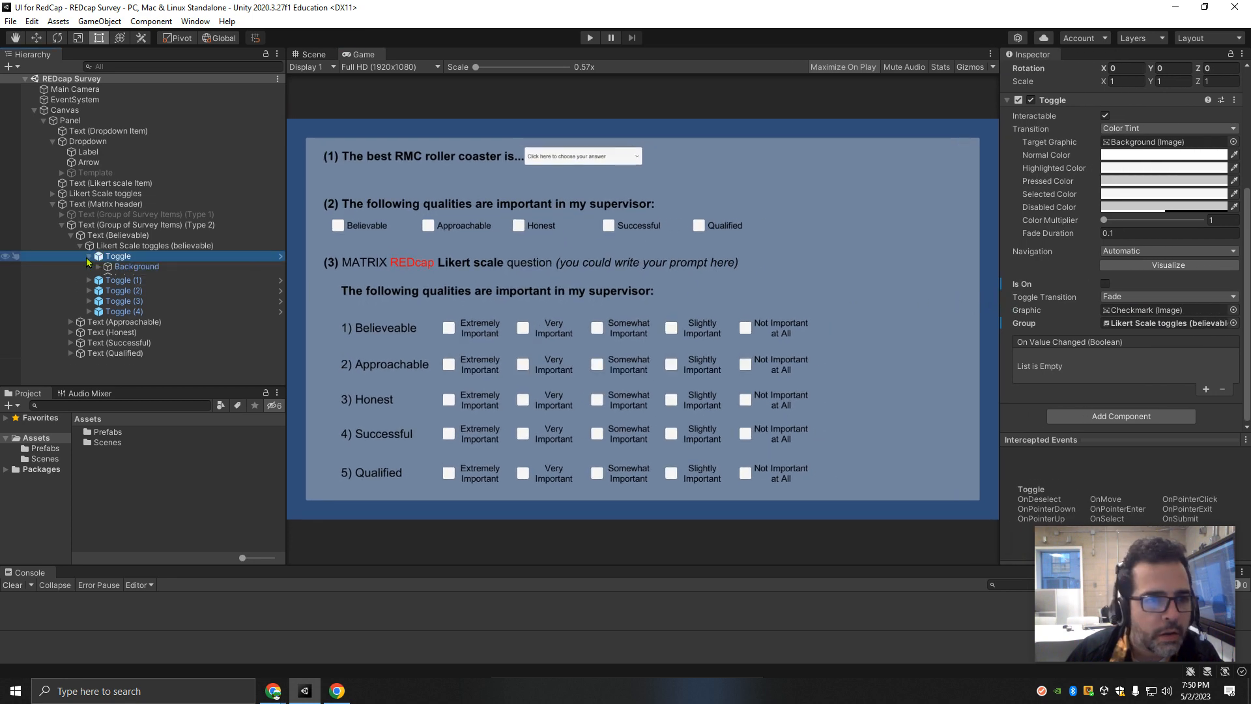
click(125, 267)
click(124, 278)
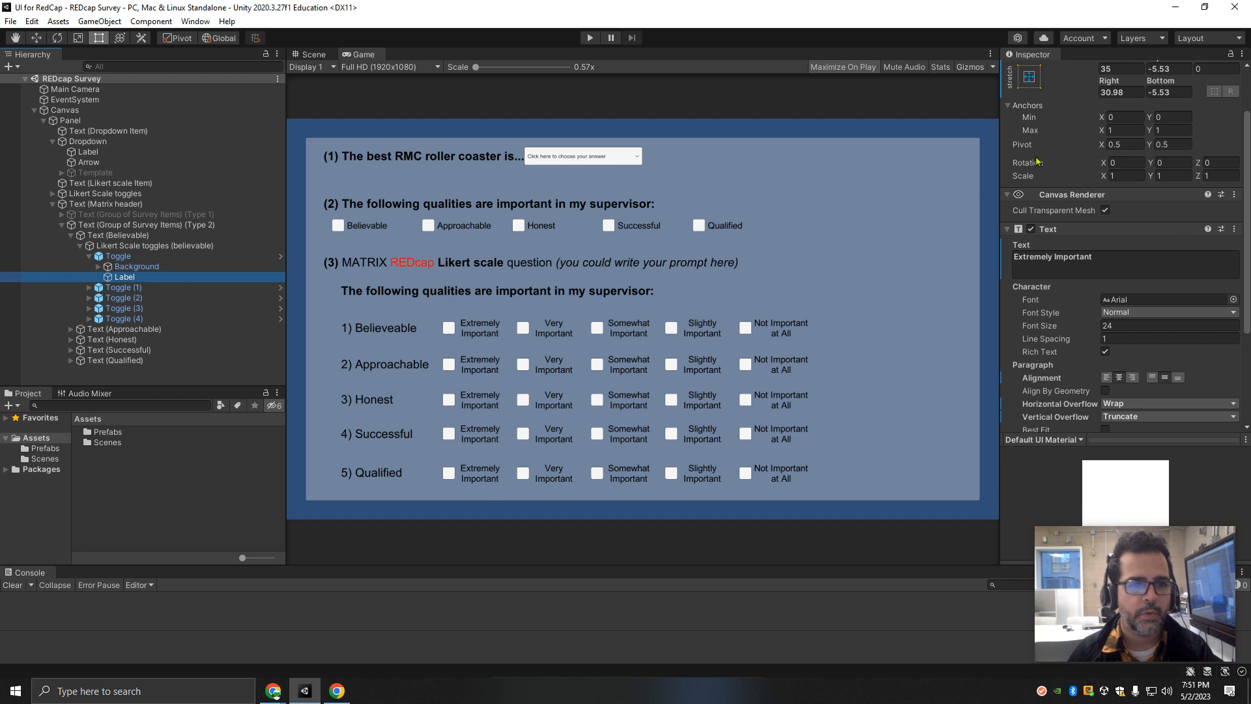
scroll(1036, 162, up, 3)
click(1035, 72)
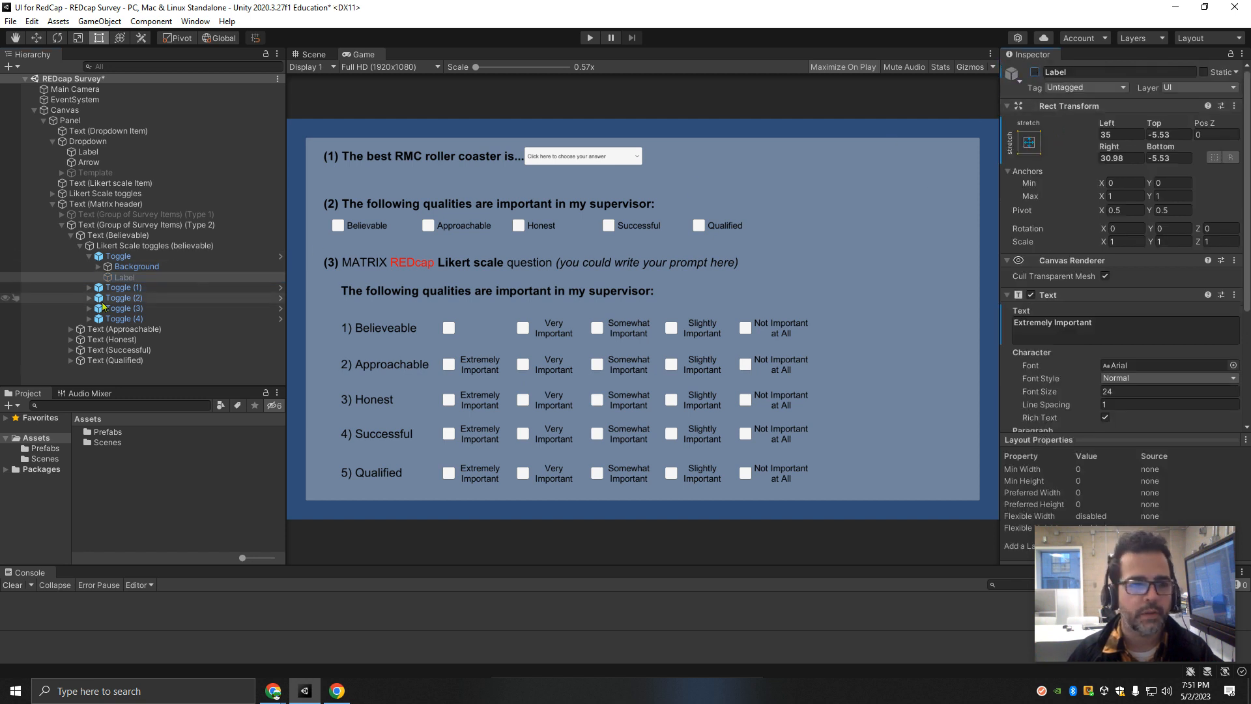
Step: Deactivate the labels of Toggle (1) through Toggle (4) in the Believable row together
click(130, 288)
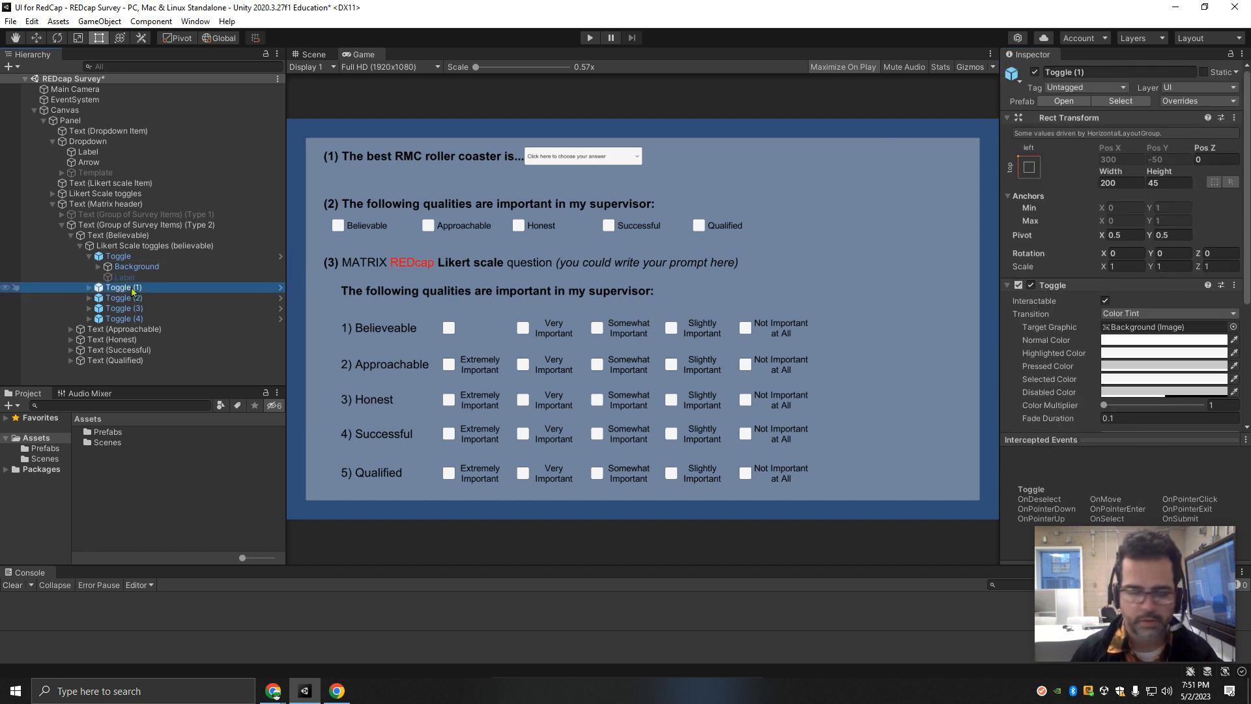
key(shift+Down)
key(shift+Down)
key(shift+Down)
key(Right)
scroll(174, 288, down, 2)
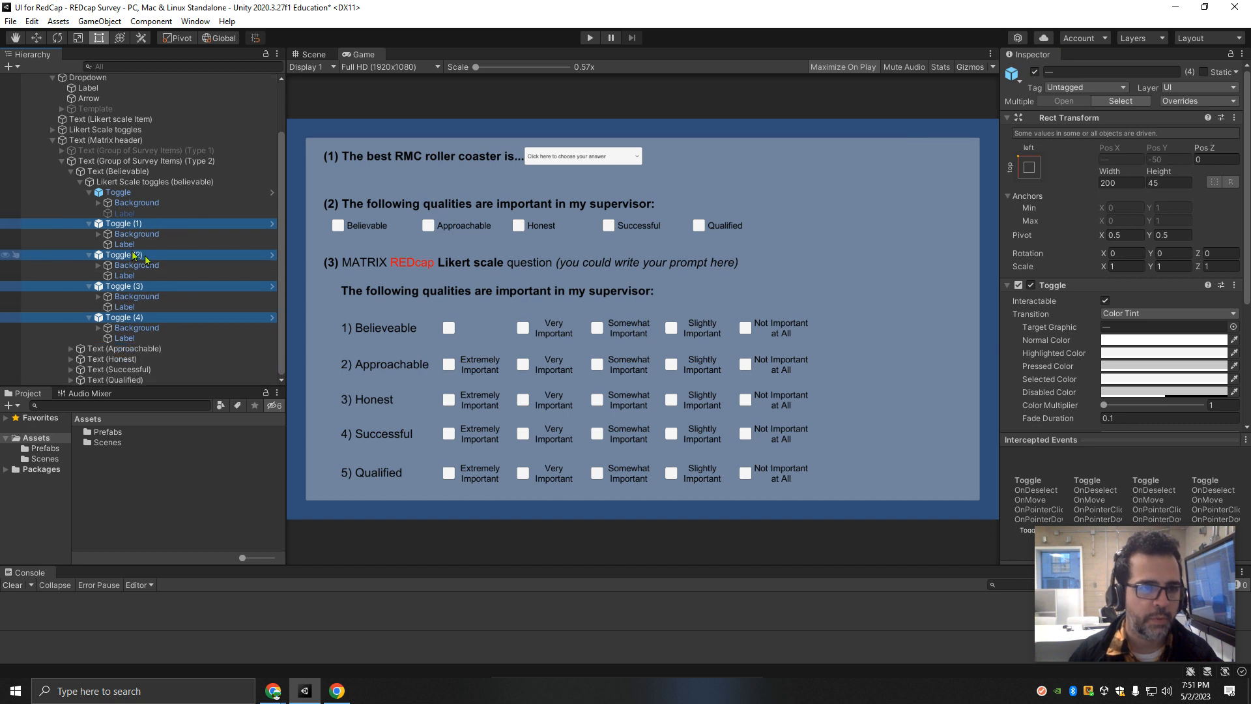
click(127, 244)
ctrl+click(138, 276)
ctrl+click(125, 337)
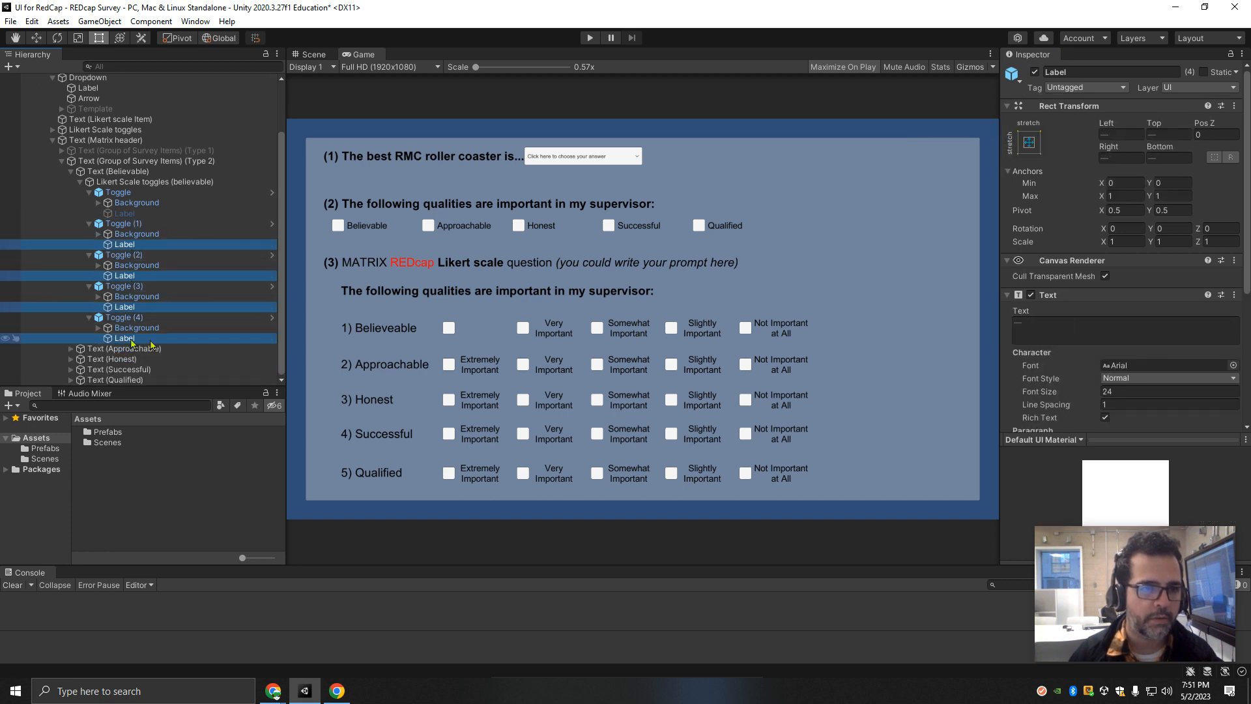
click(1036, 73)
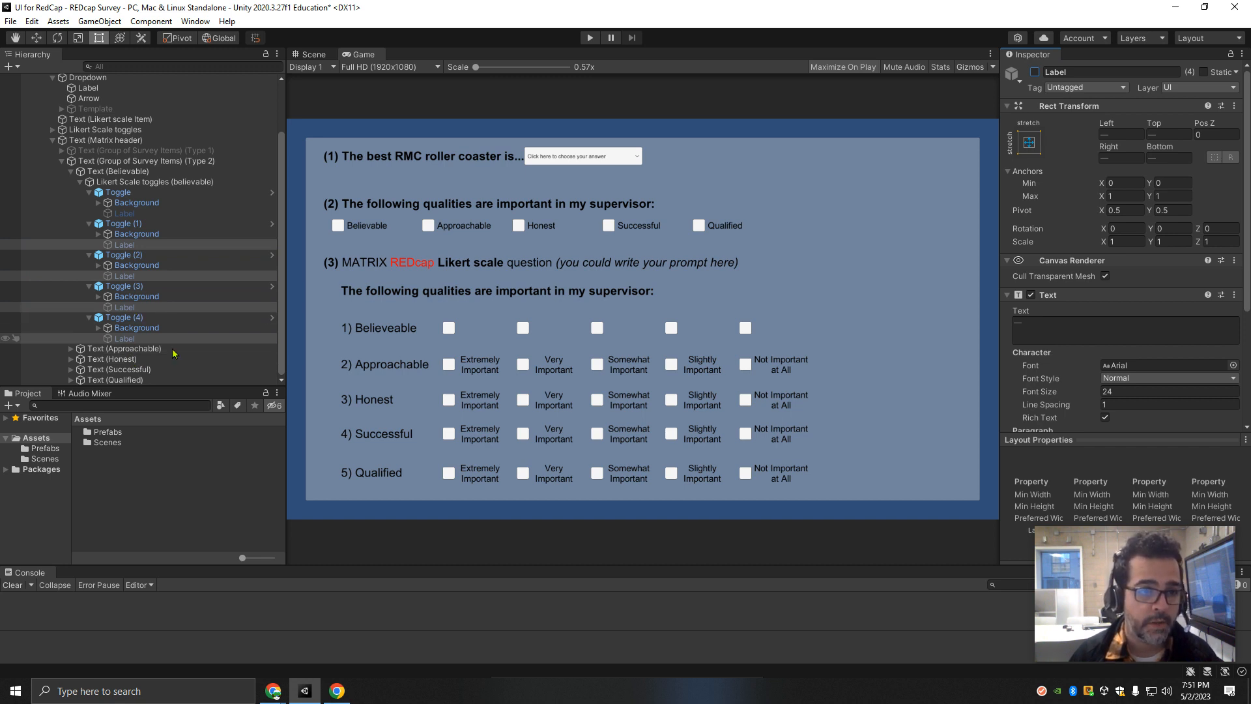
Step: Switch the four selected Believable labels back on and off again
drag(197, 387, 198, 402)
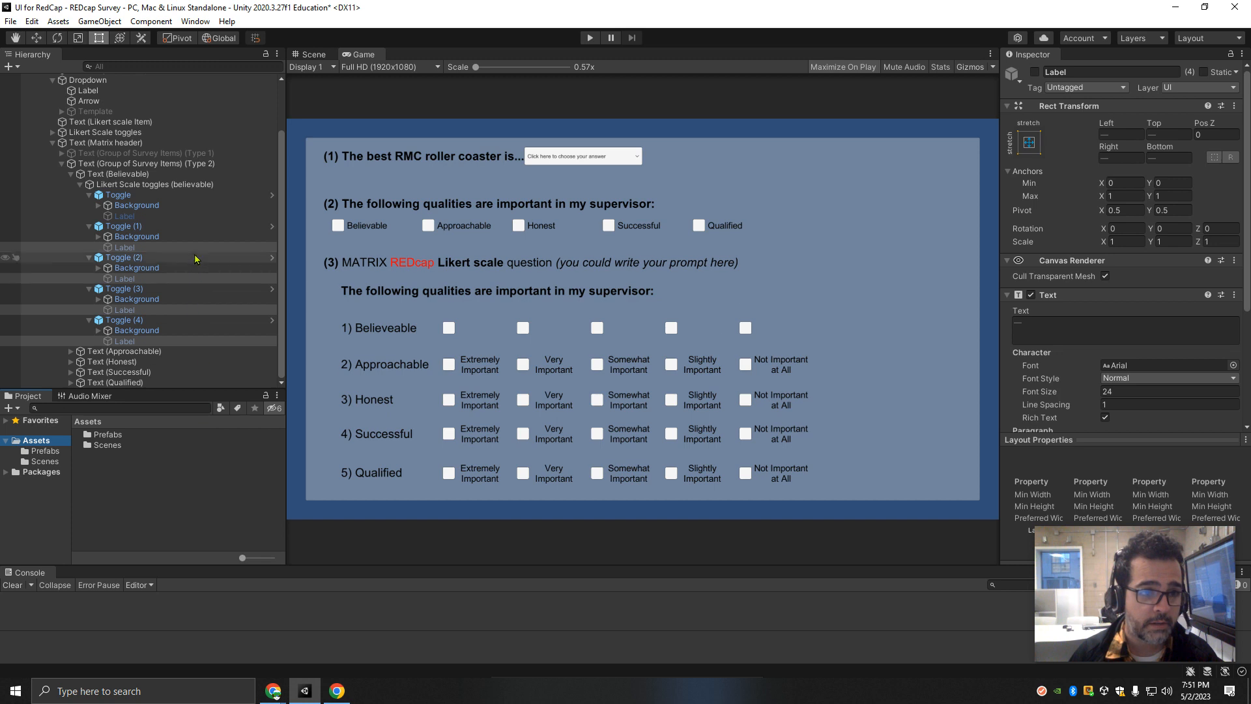
scroll(173, 243, up, 2)
scroll(159, 273, down, 2)
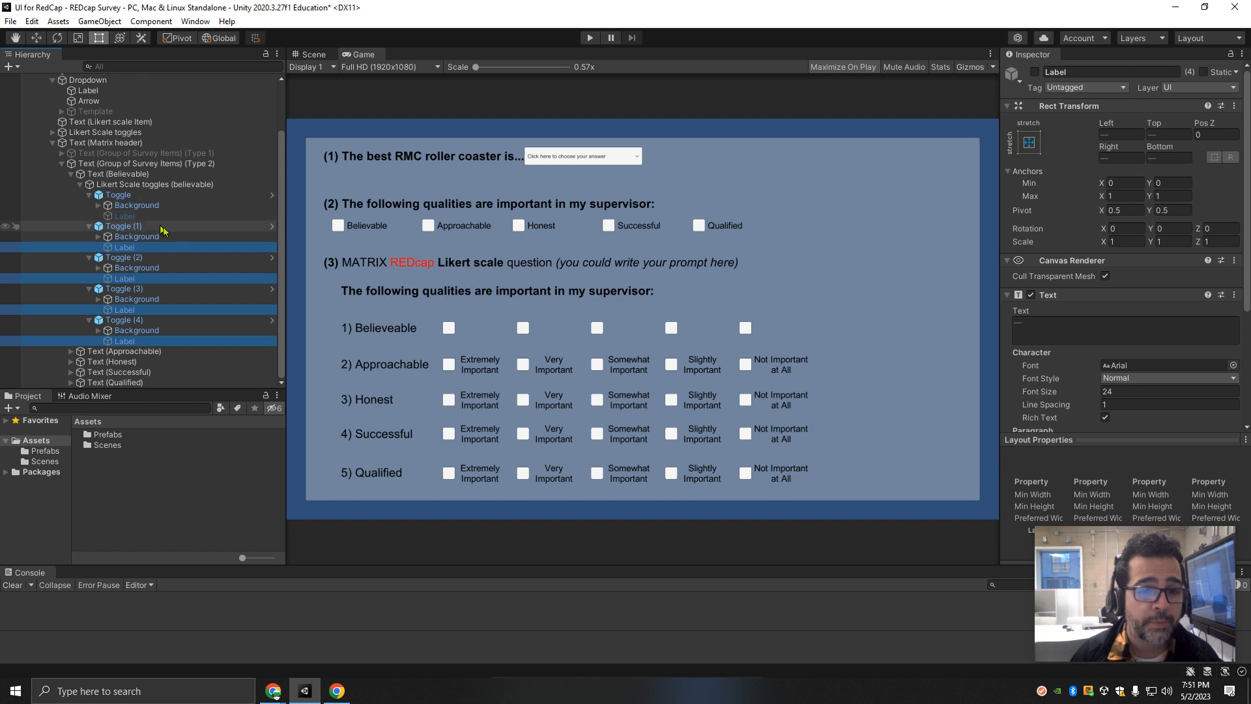
key(alt+shift+a)
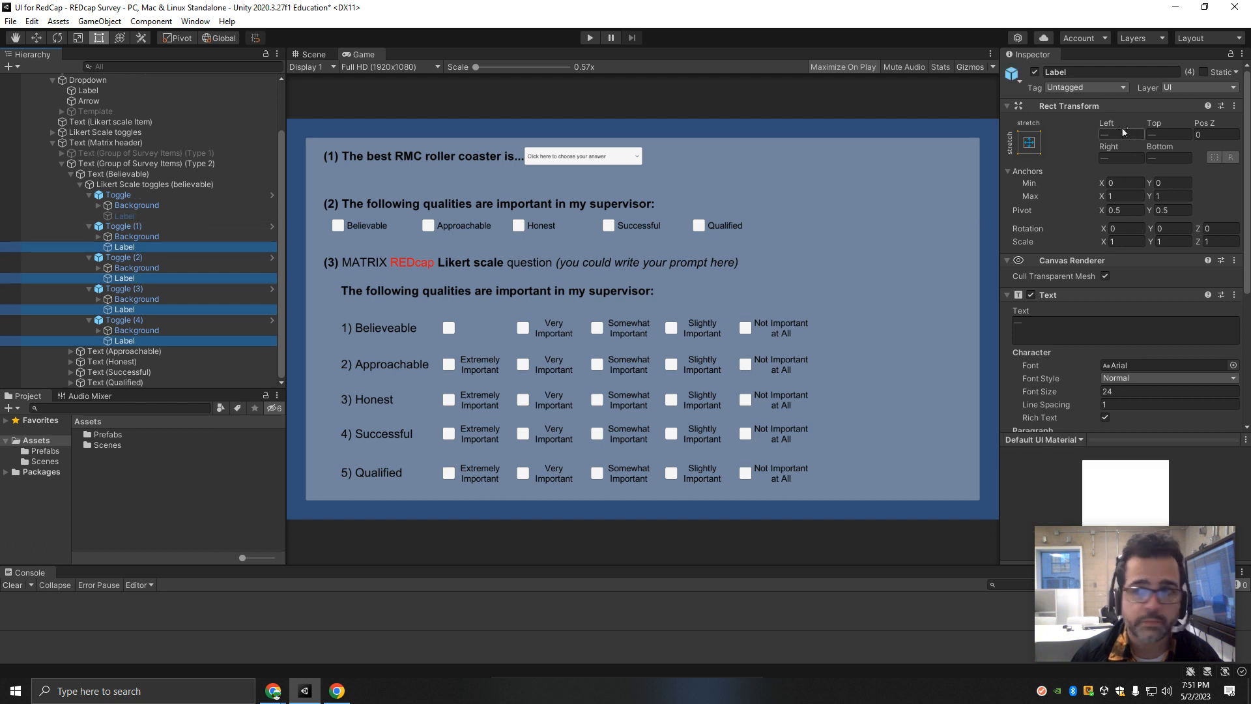
click(1035, 72)
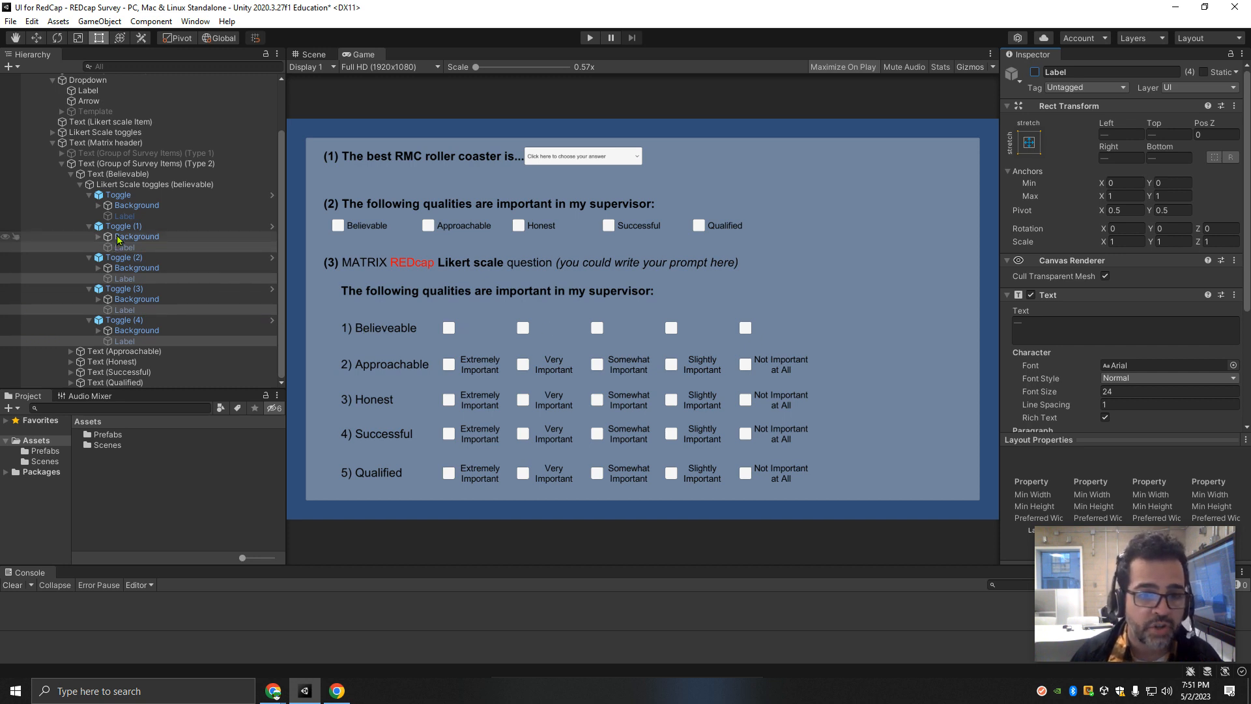
Step: Select the Background objects of all five Believable toggles and move them right in the Scene view, to the middle of their toggle cells
click(122, 196)
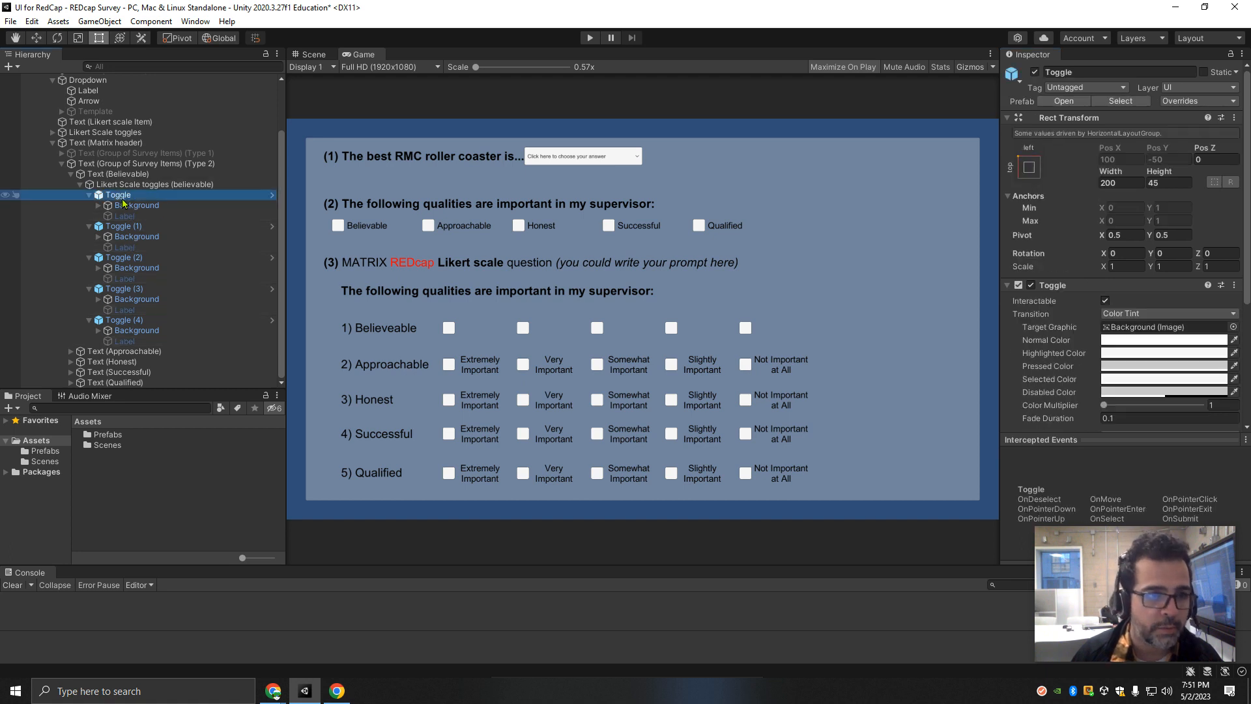
click(137, 205)
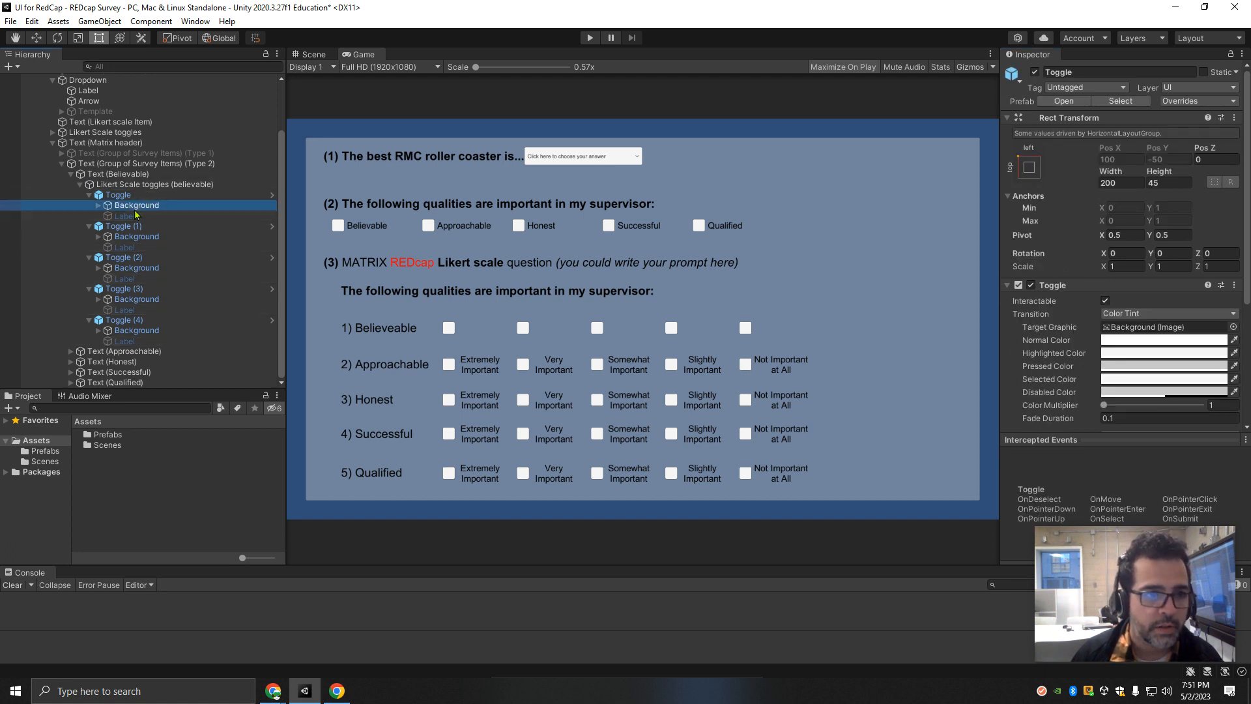
ctrl+click(137, 236)
ctrl+click(136, 268)
ctrl+click(133, 299)
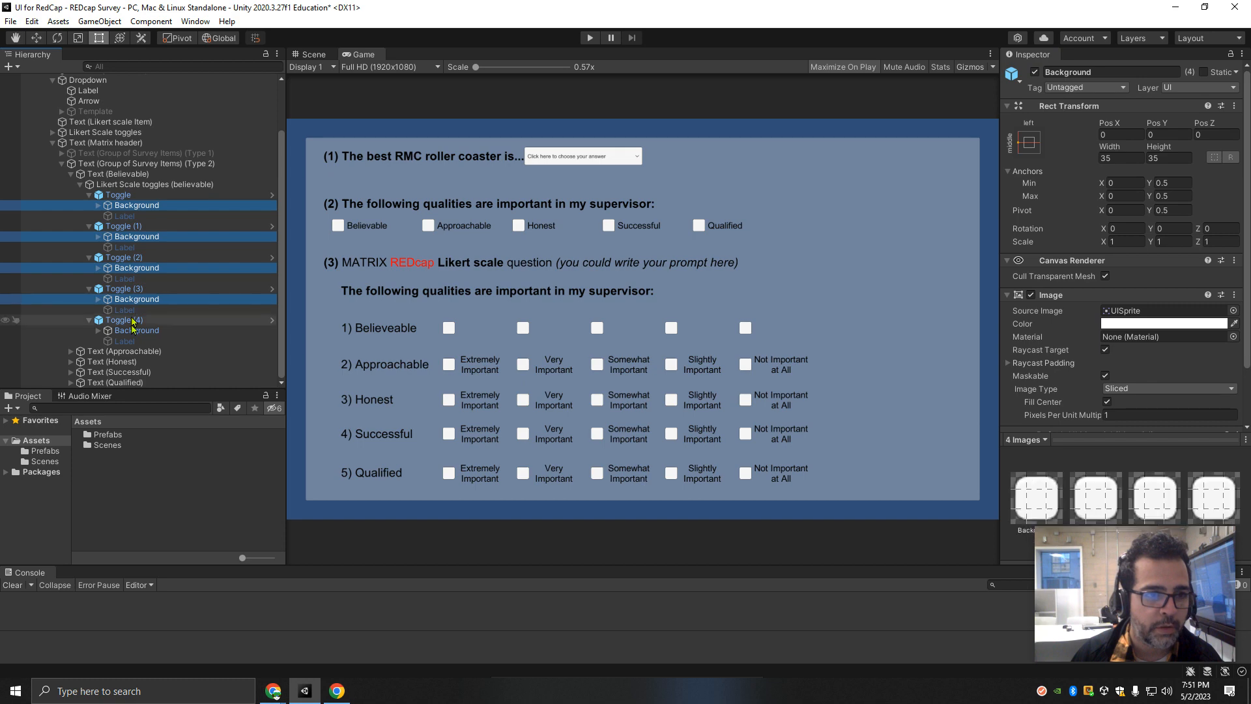
ctrl+click(135, 330)
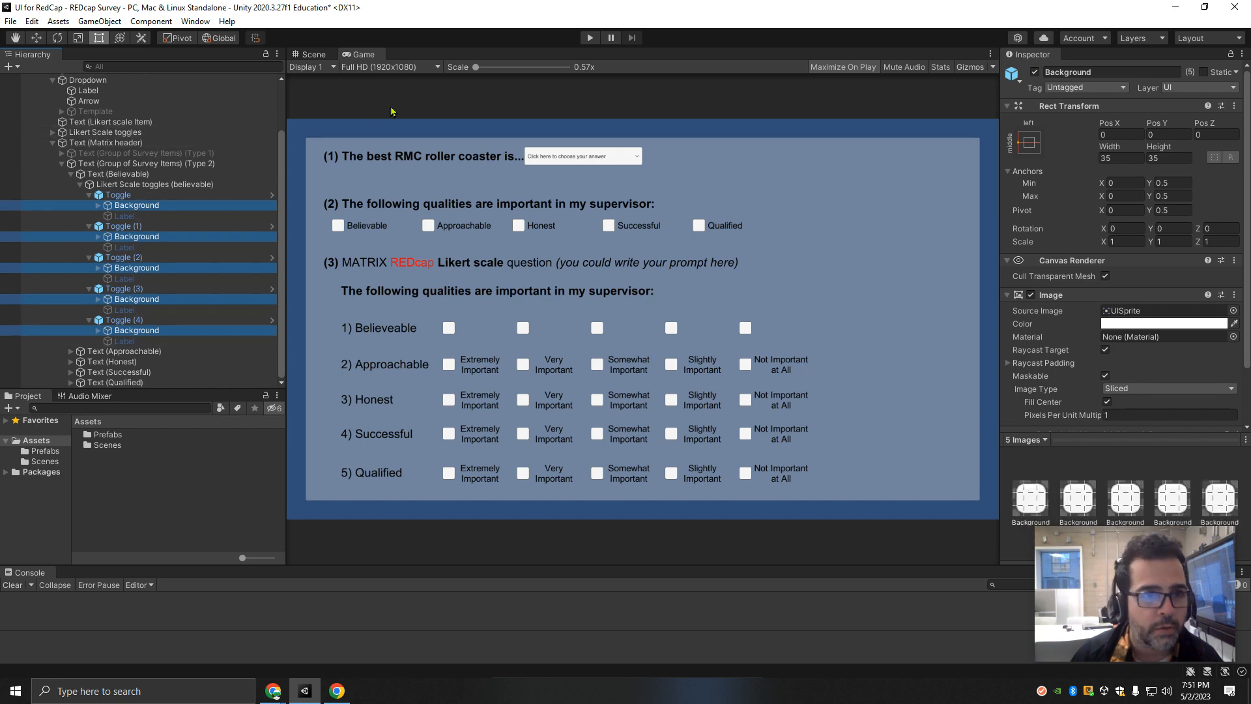
click(311, 55)
scroll(609, 278, up, 2)
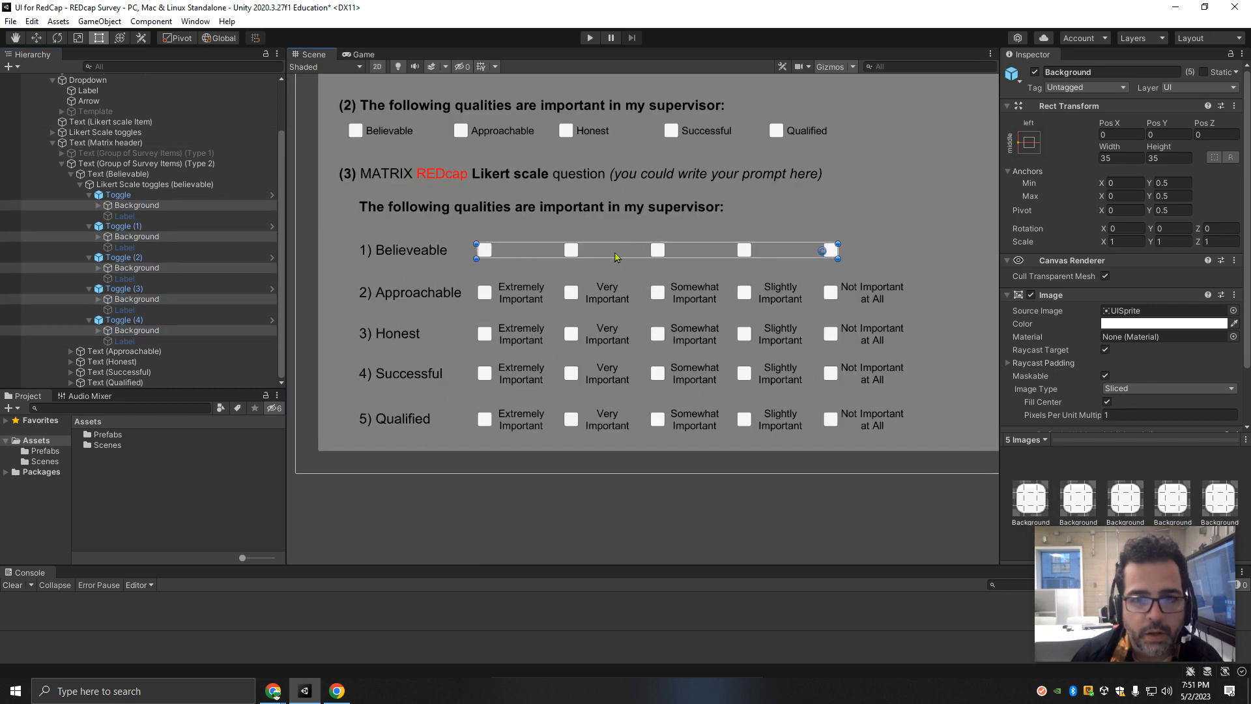
drag(619, 254, 652, 249)
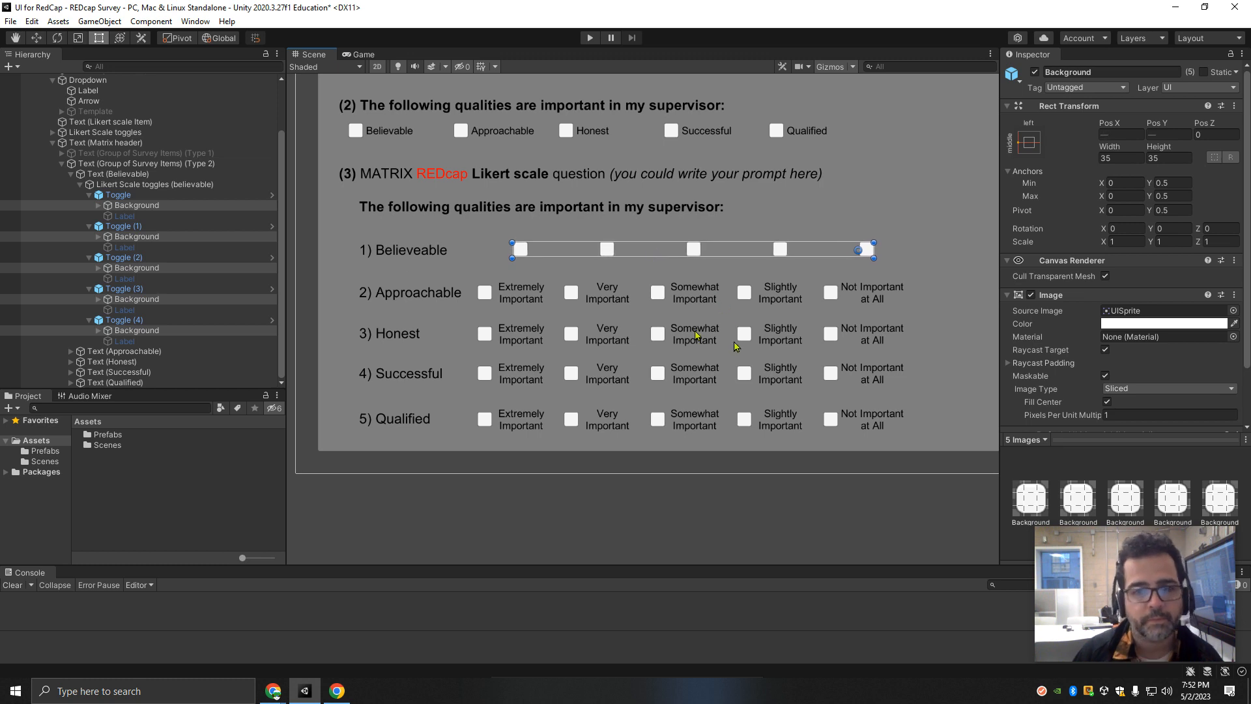
Step: Check the first Believable toggle's group assignment and collapse all five toggles in the hierarchy
click(117, 195)
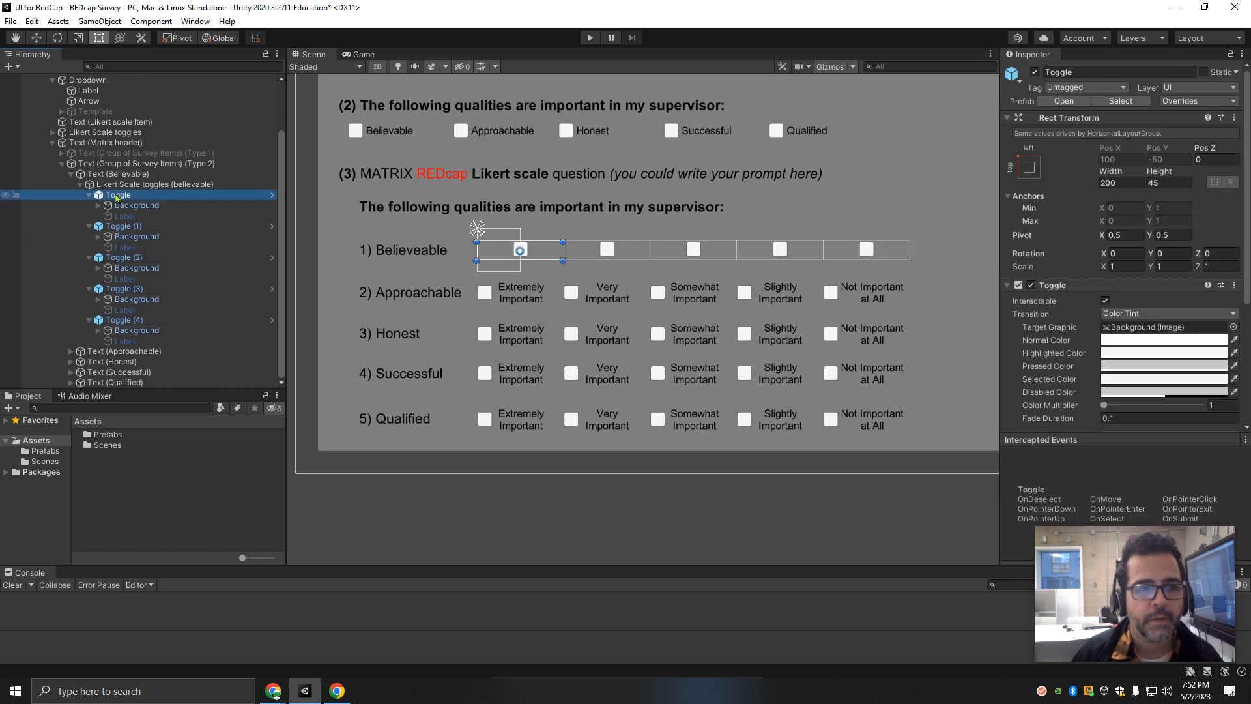
scroll(1101, 326, down, 5)
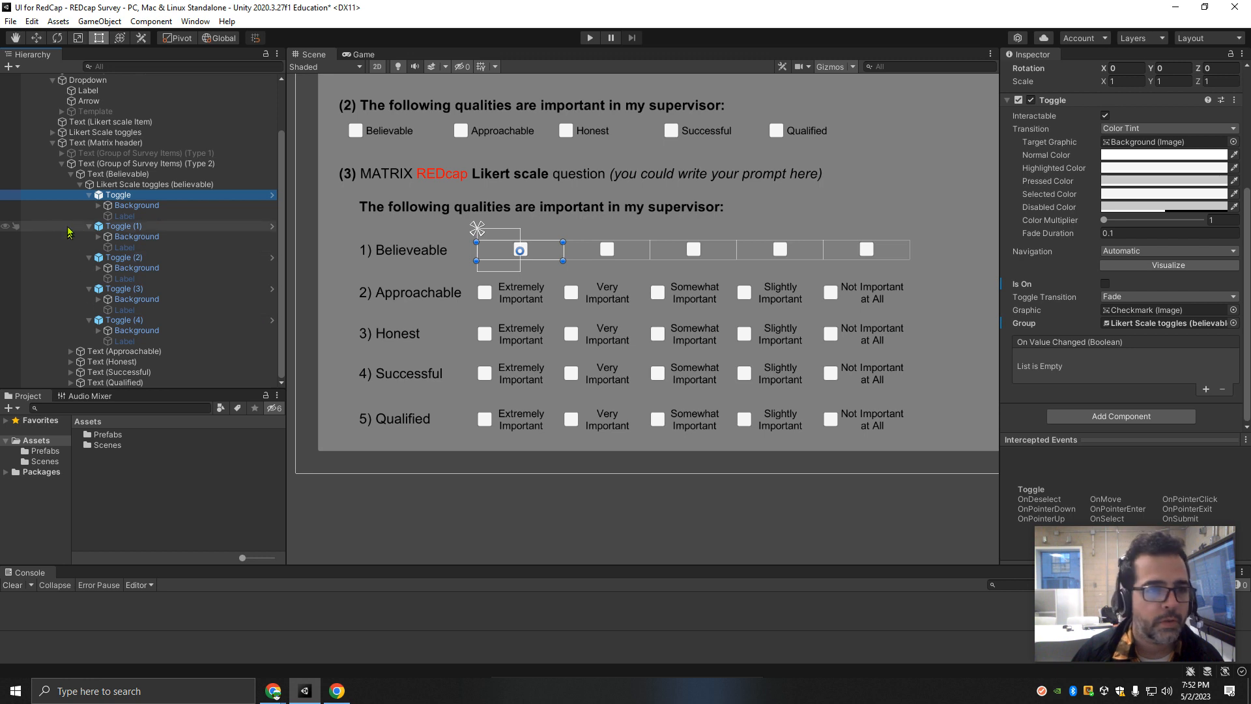
click(89, 195)
click(90, 226)
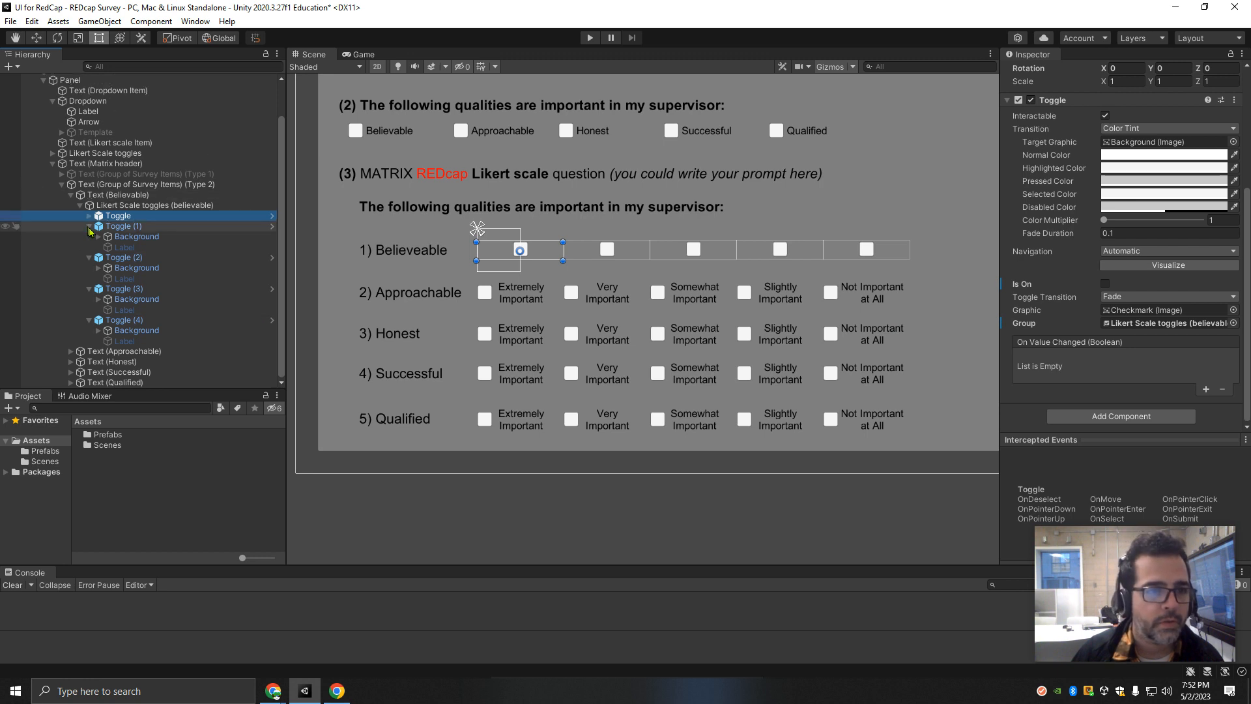
click(90, 257)
click(89, 288)
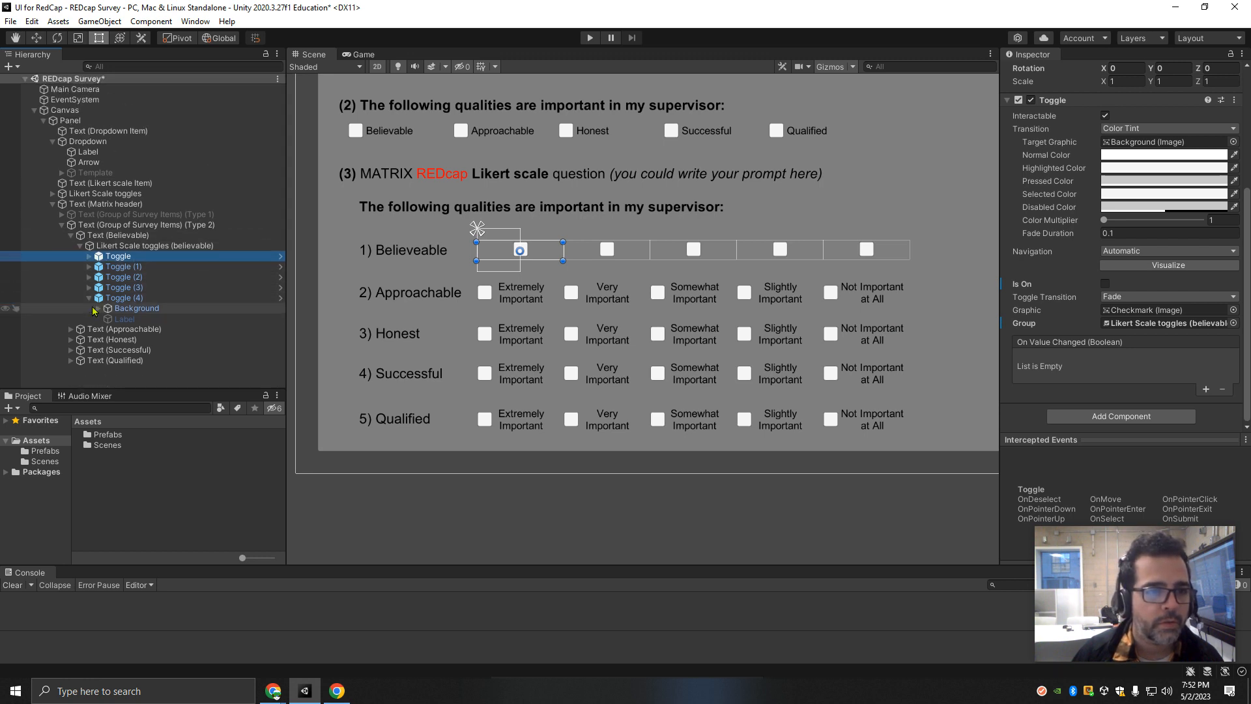
click(89, 297)
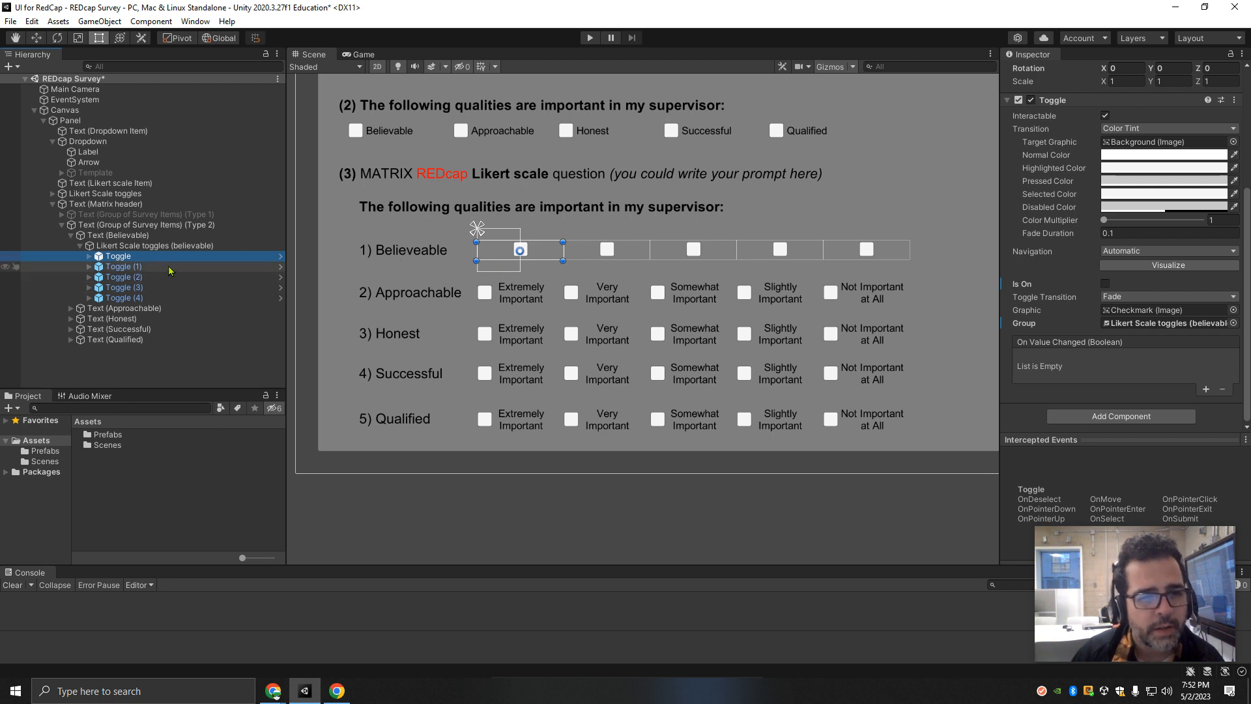
Step: Undo the checkbox move and all label deactivations in the Believable row, and collapse that row in the hierarchy
key(ctrl+z)
key(ctrl+z)
key(ctrl+z)
key(ctrl+z)
key(ctrl+z)
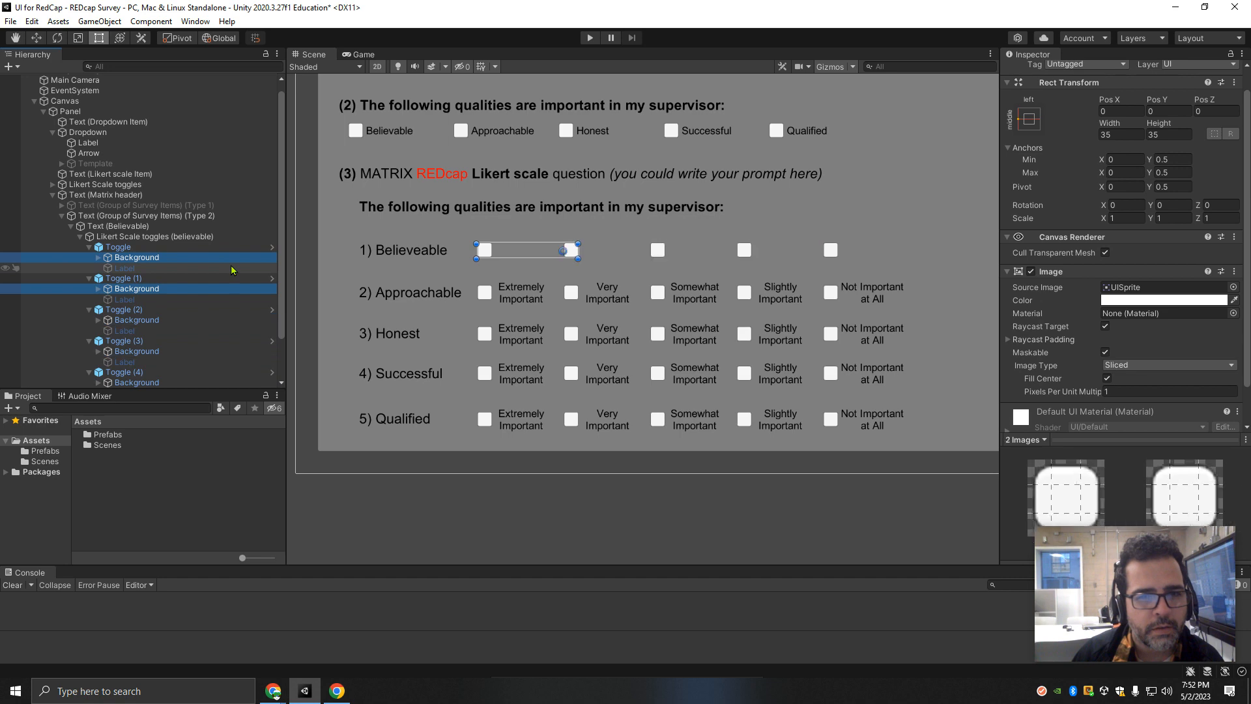
key(ctrl+z)
key(ctrl+z)
key(ctrl+z)
key(ctrl+z)
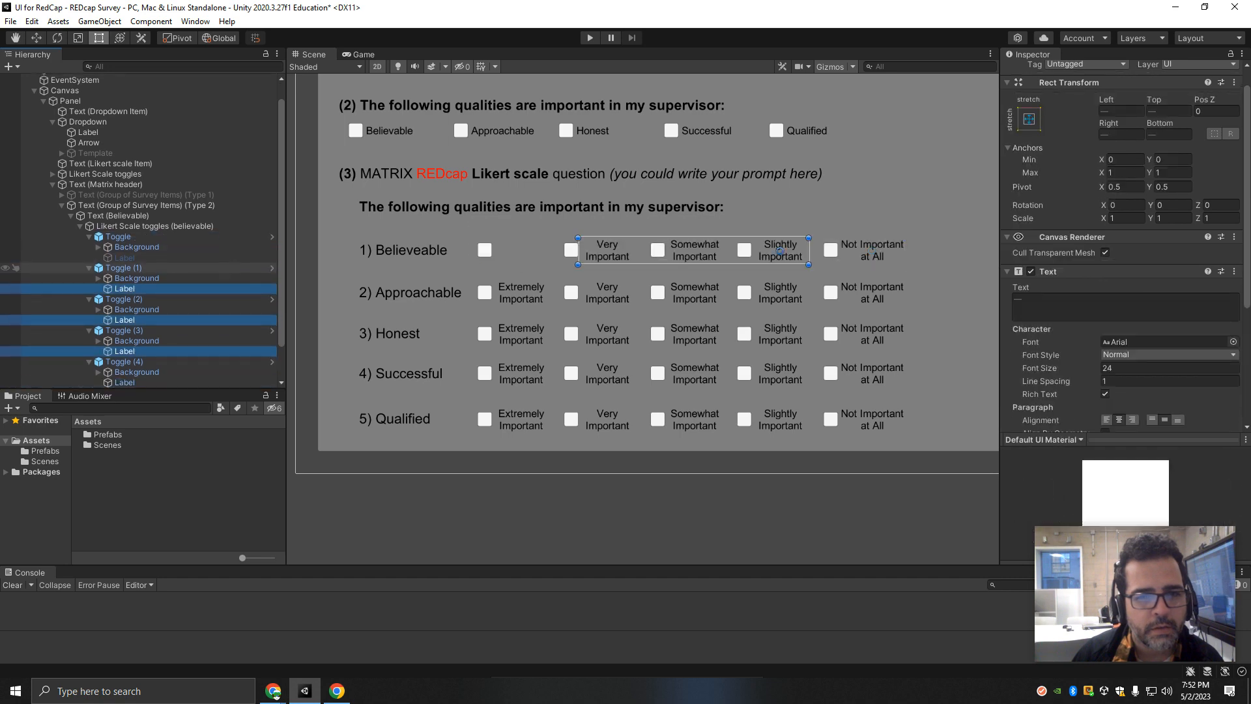
key(ctrl+z)
key(ctrl+z)
key(ctrl+z)
key(ctrl+z)
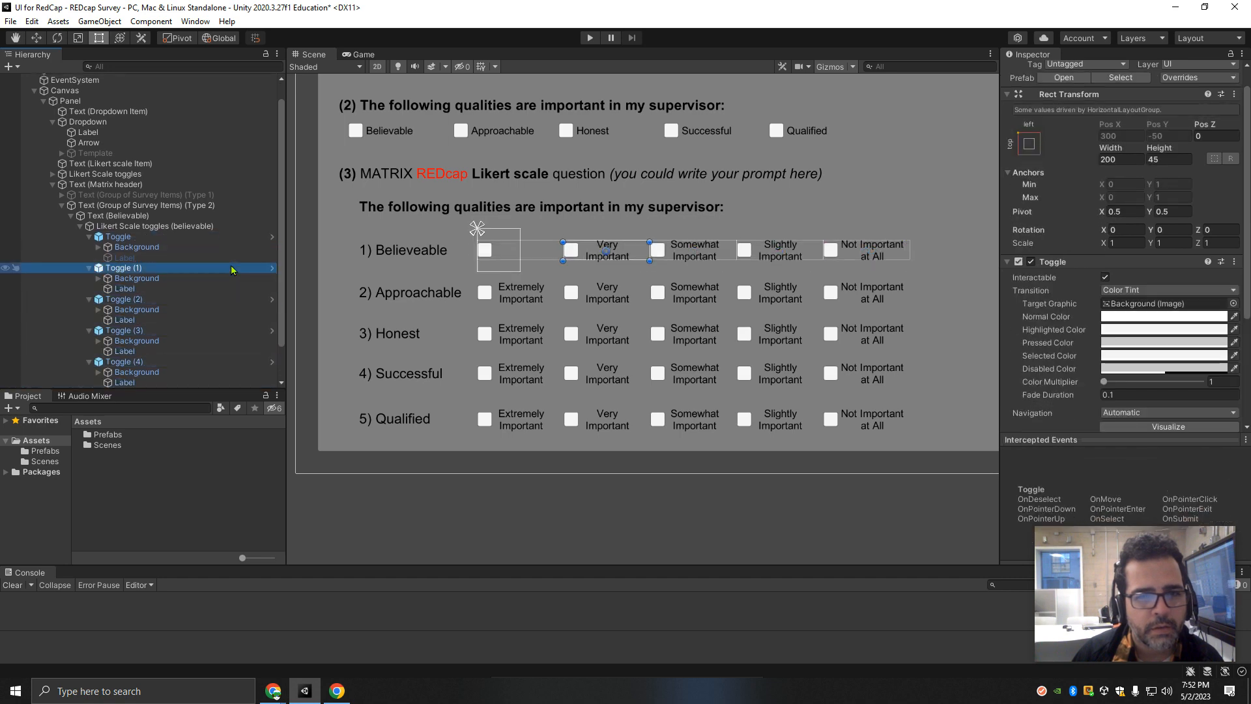
key(ctrl+z)
key(ctrl+z)
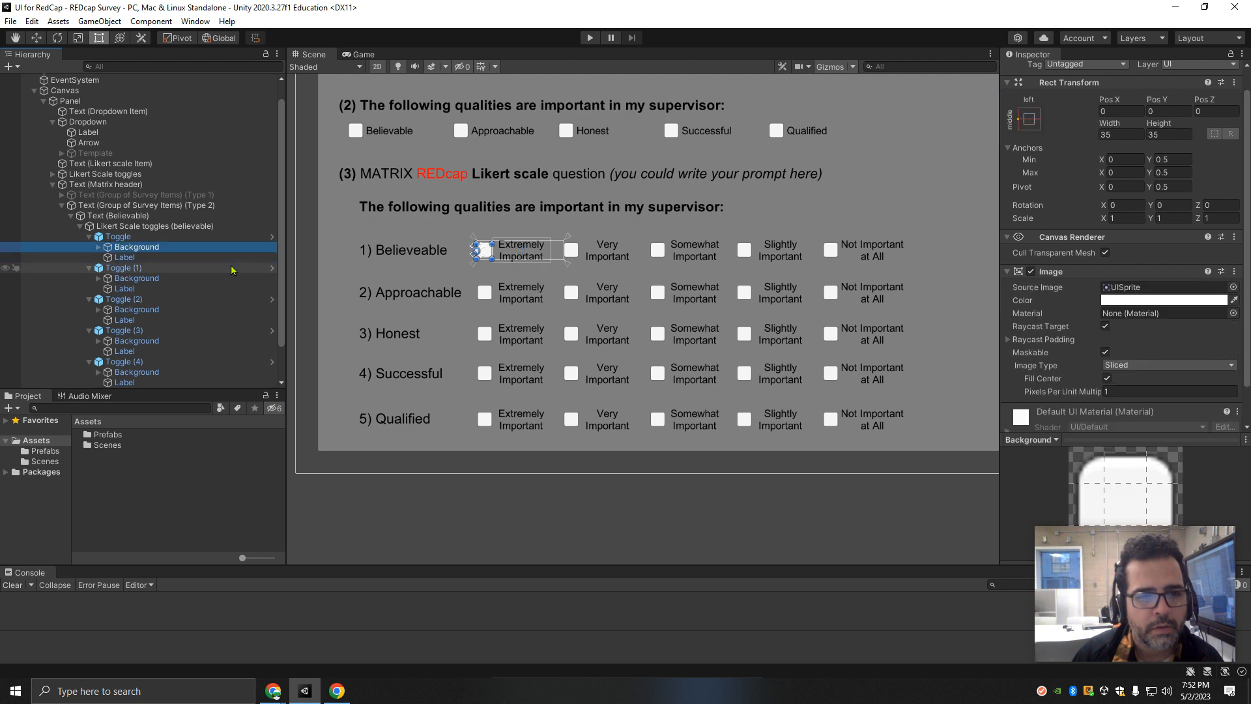
click(78, 226)
click(71, 236)
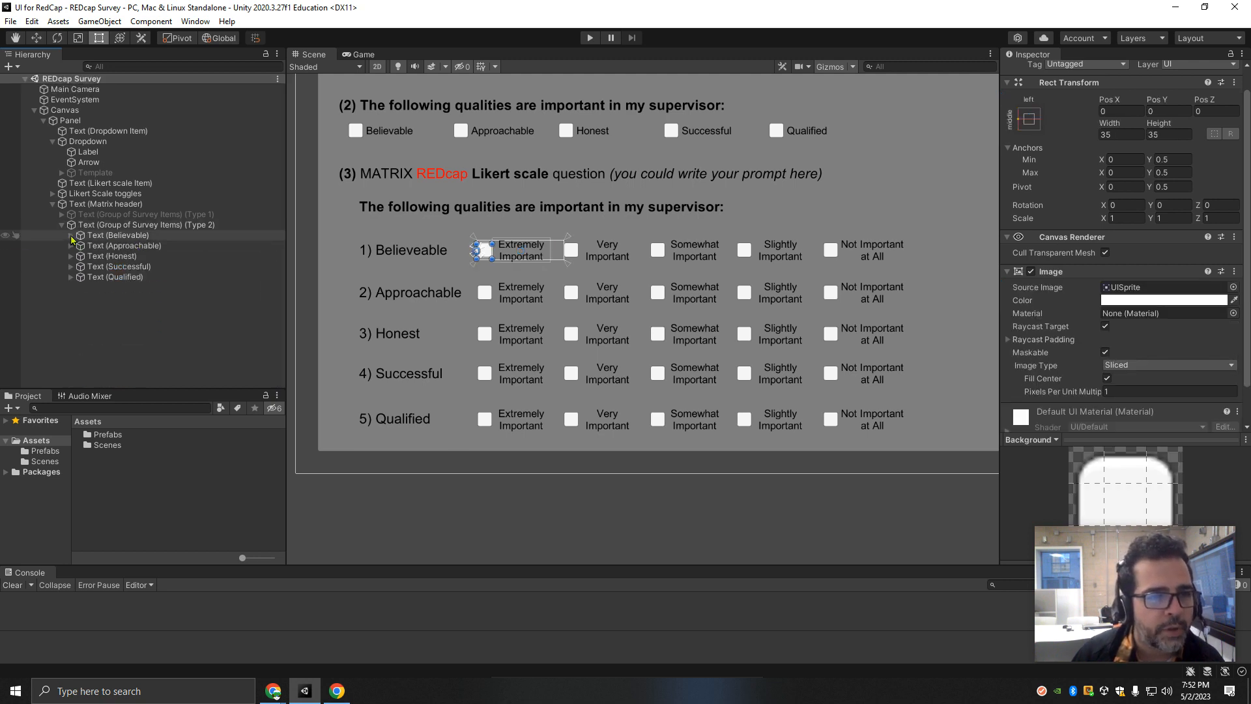
Step: Deactivate the Type 2 group of survey items and activate the Type 1 group instead
click(70, 235)
click(180, 215)
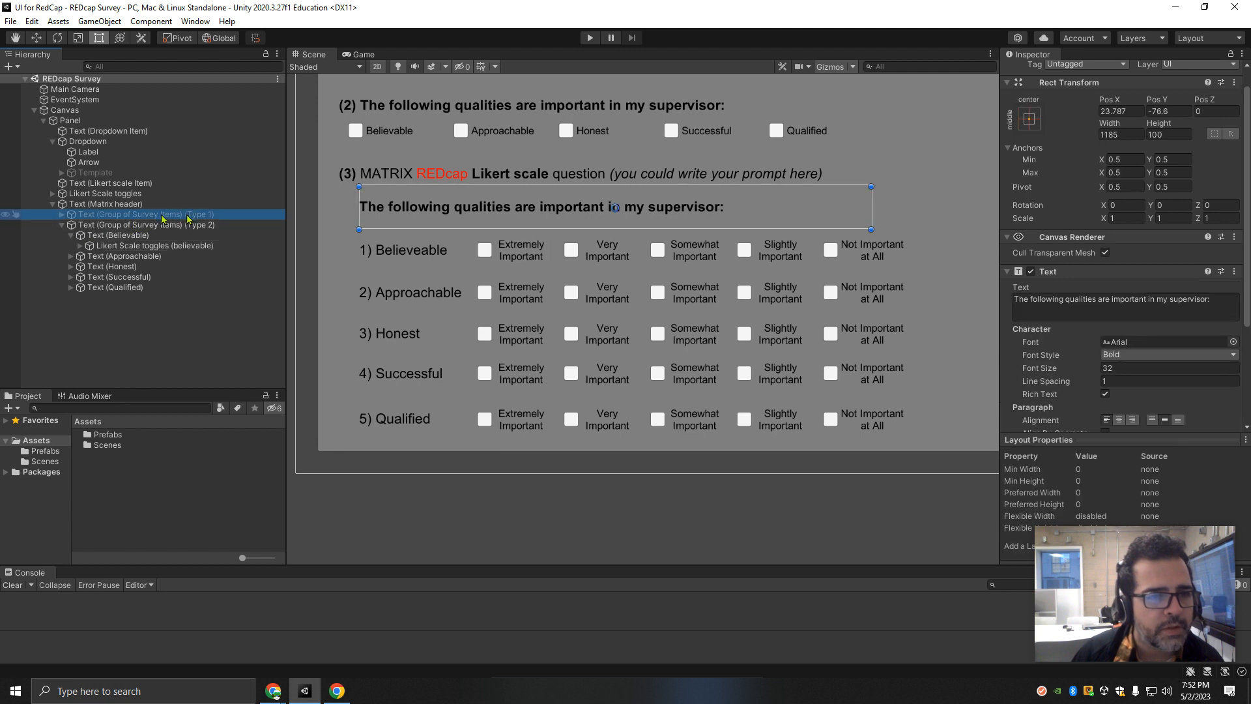
click(150, 224)
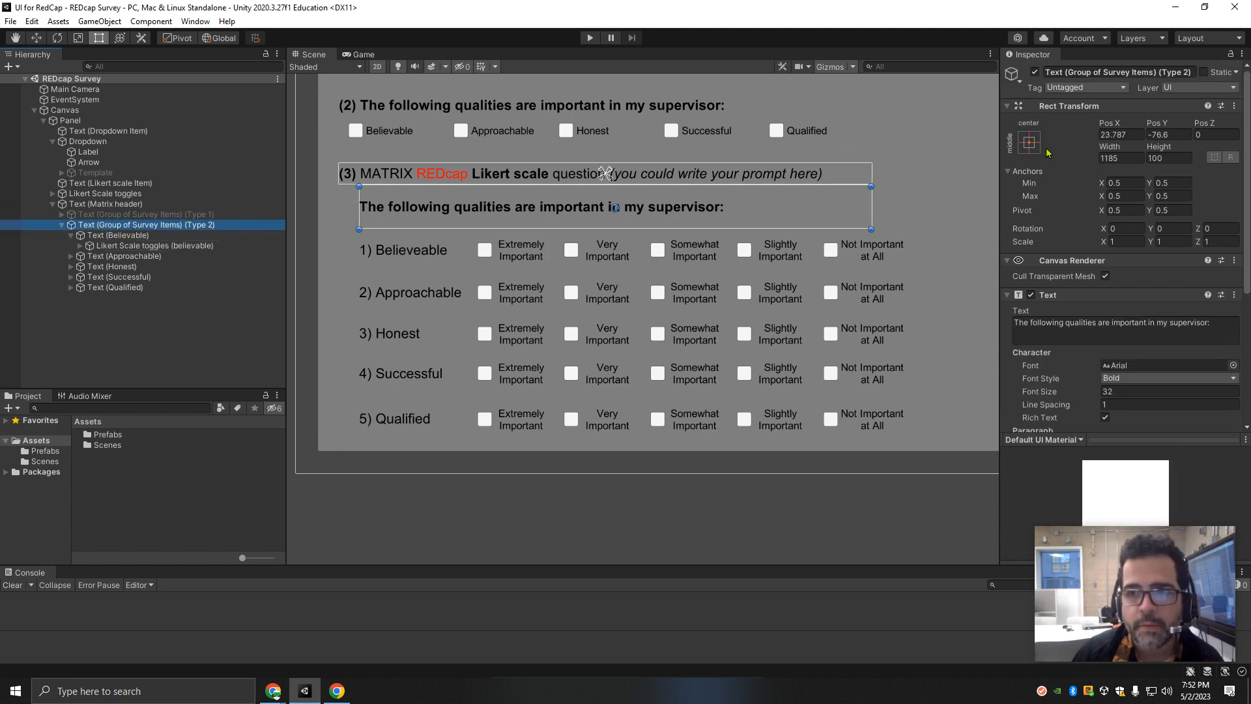
click(1034, 72)
click(189, 215)
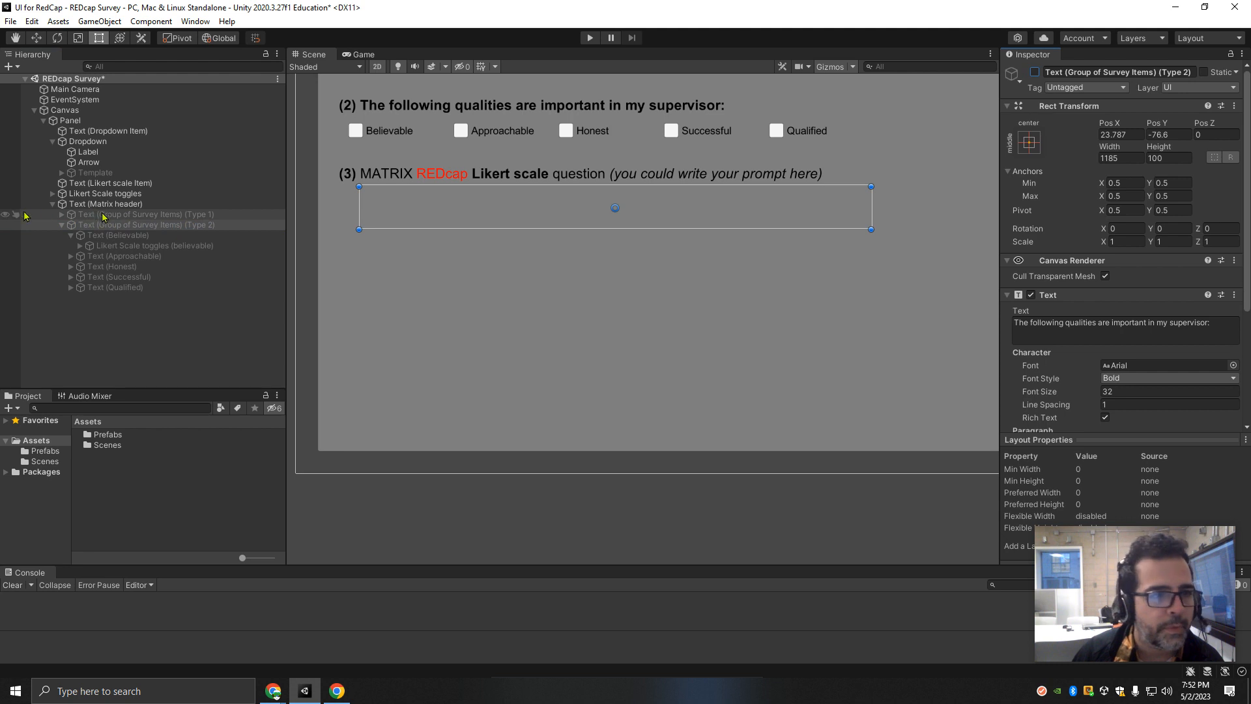
click(1035, 72)
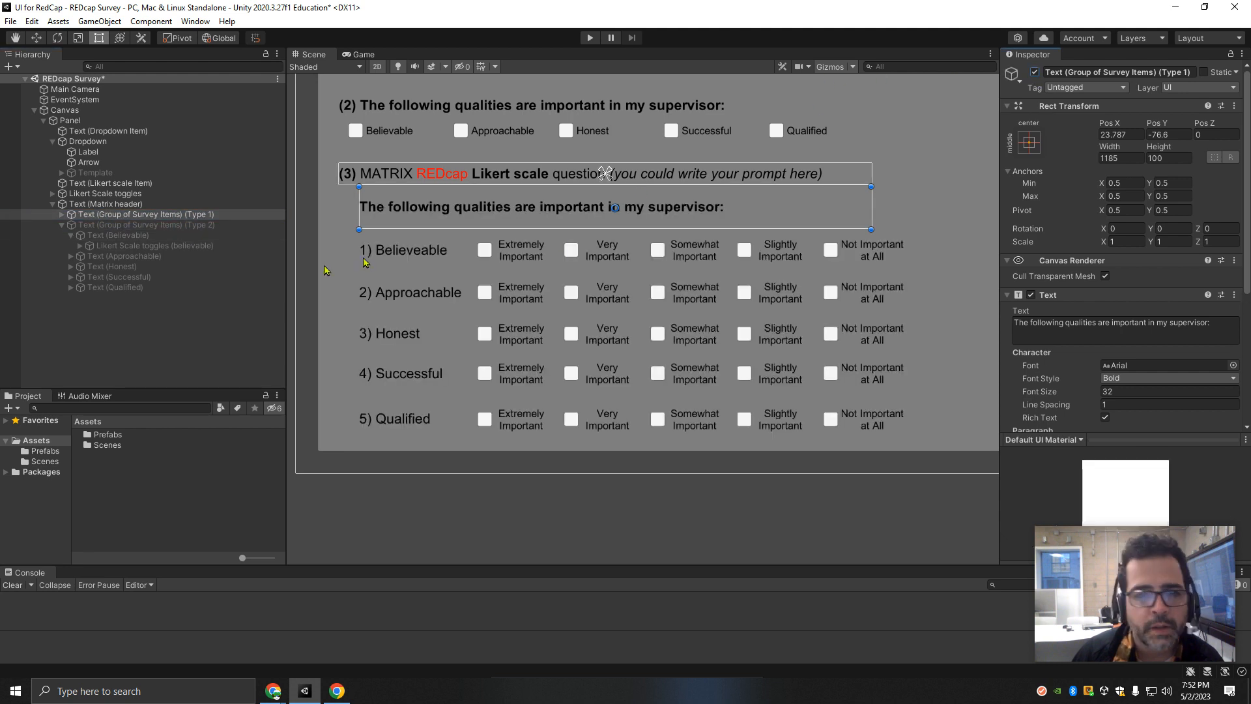
Step: Save the Type 1 group of survey items as a prefab in the Prefabs folder and deactivate it in the scene
click(62, 224)
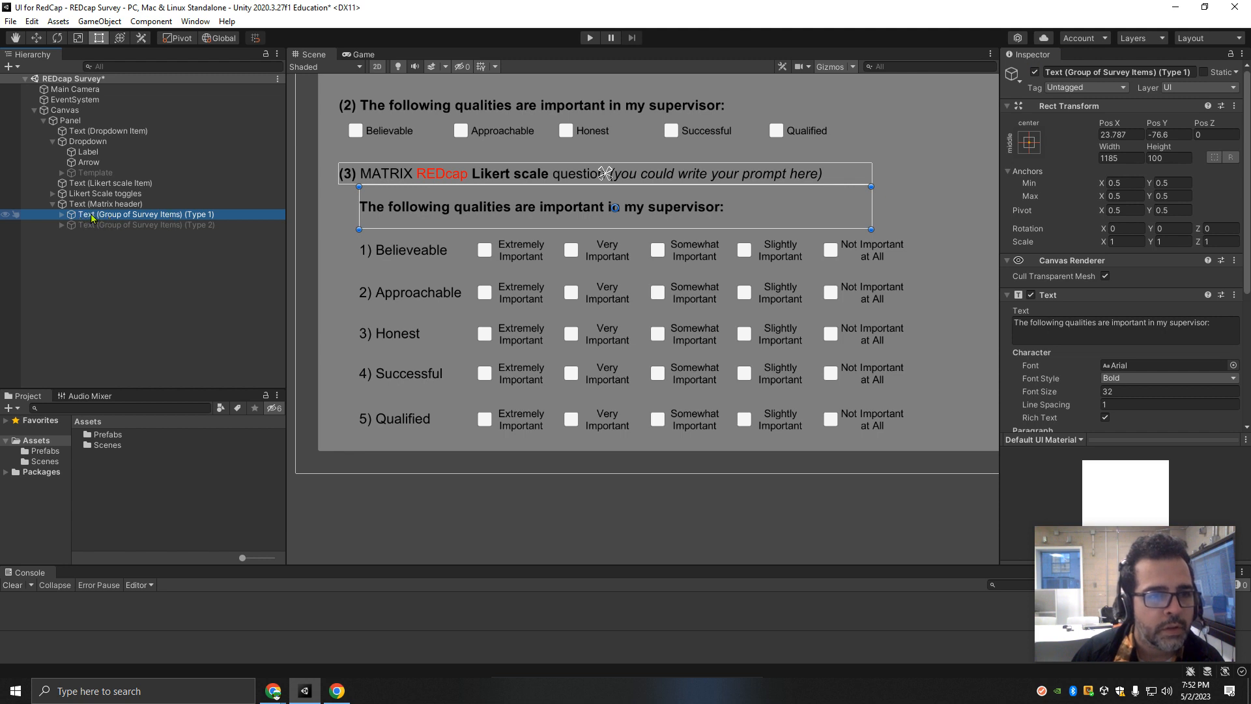
drag(91, 218, 108, 434)
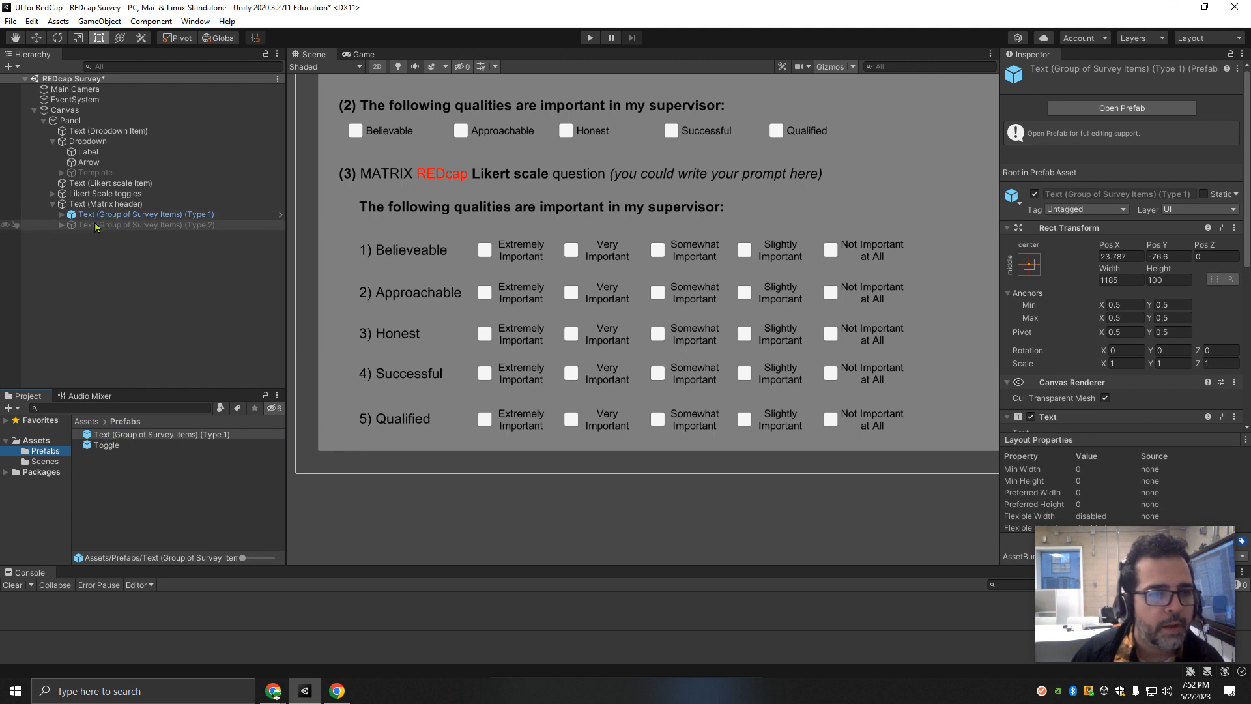
click(115, 215)
click(1034, 72)
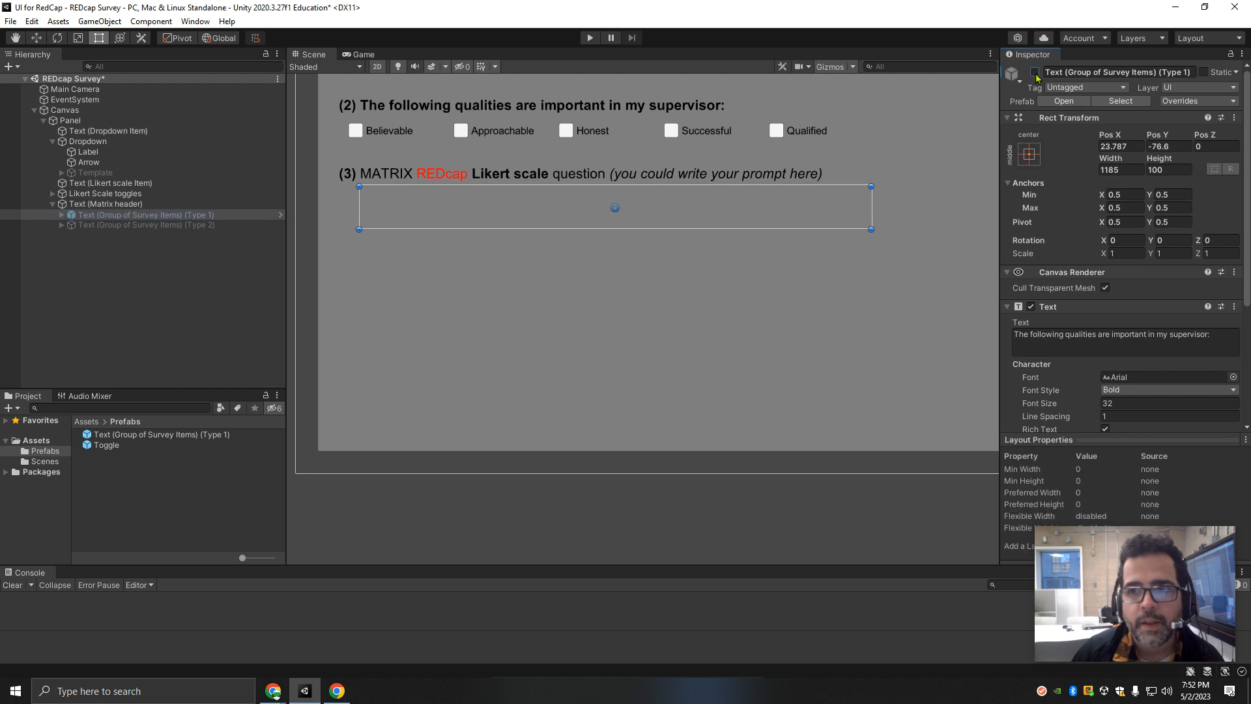
Step: Activate the Type 2 group of survey items and expand it in the hierarchy
click(196, 225)
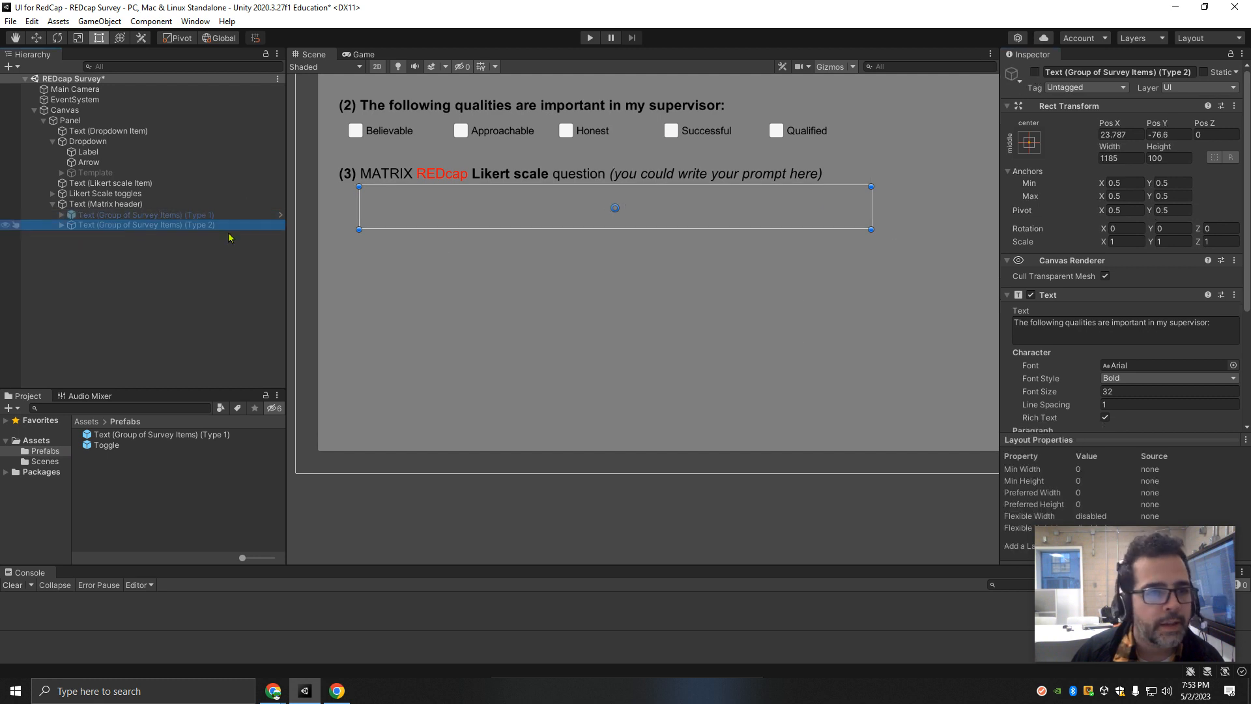
click(1035, 71)
click(62, 225)
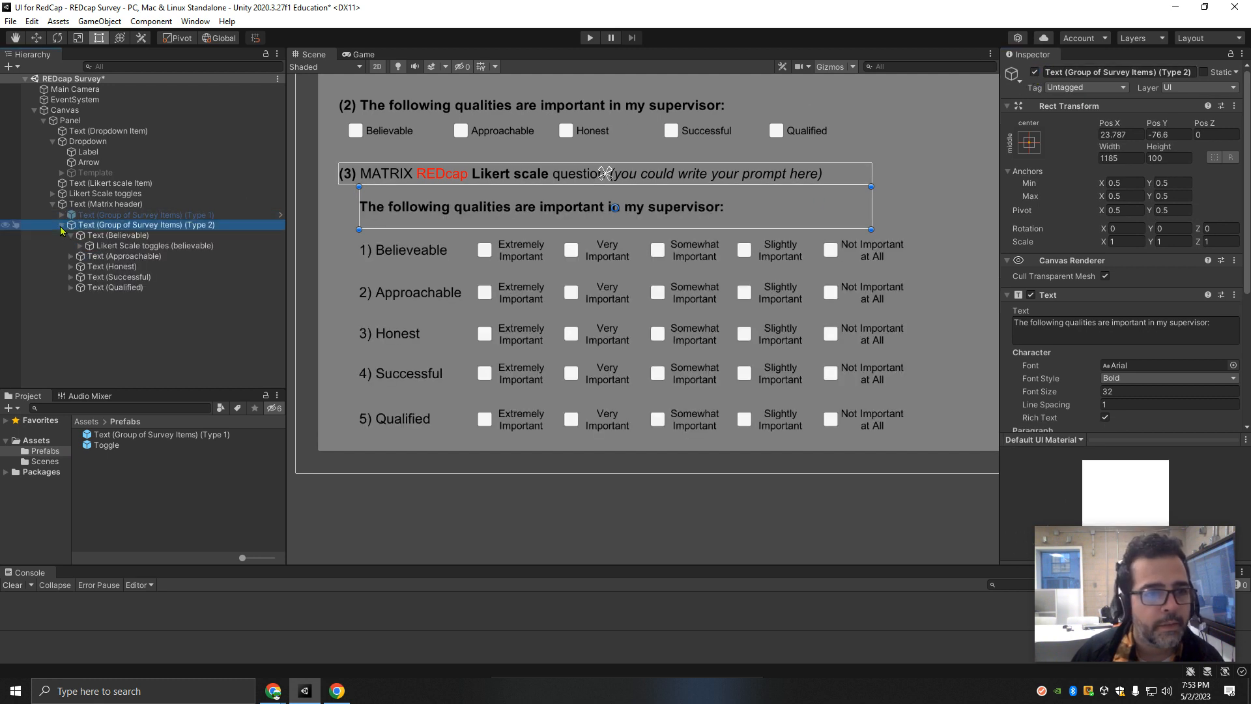
Step: Collapse the Type 2 Believable row's five toggles and delete Toggle (1) through Toggle (4), keeping only the first
click(118, 256)
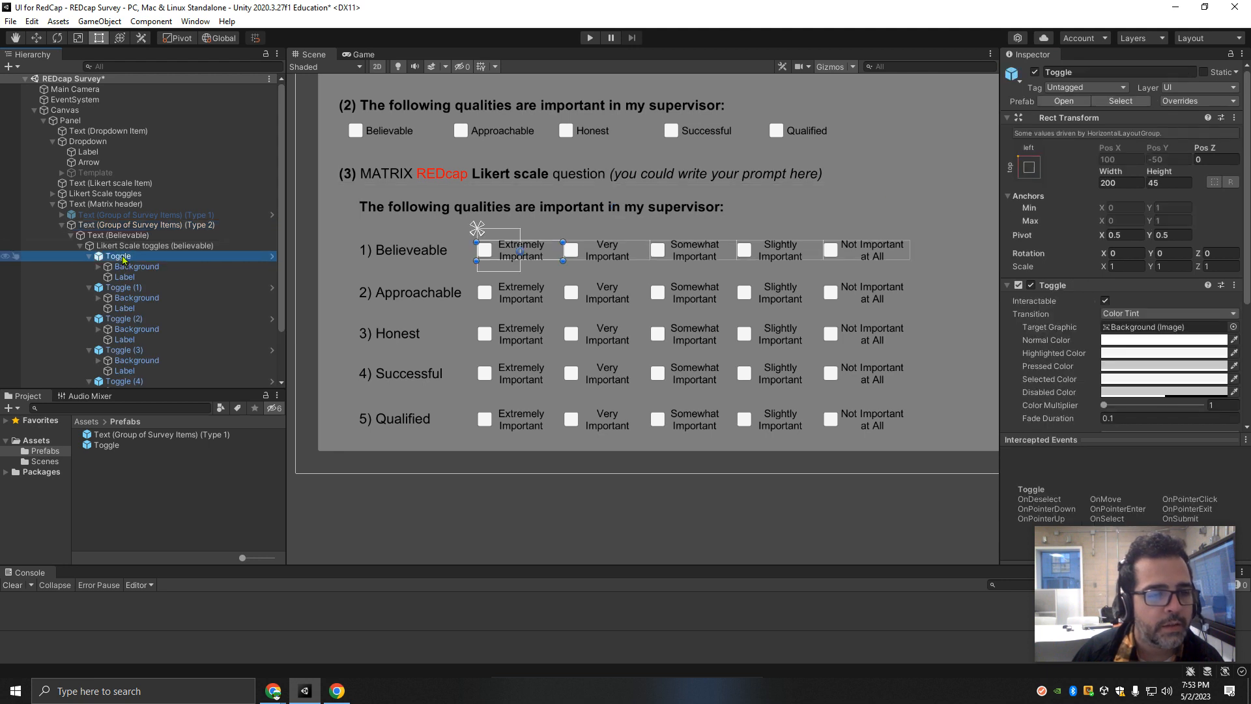
scroll(121, 263, down, 3)
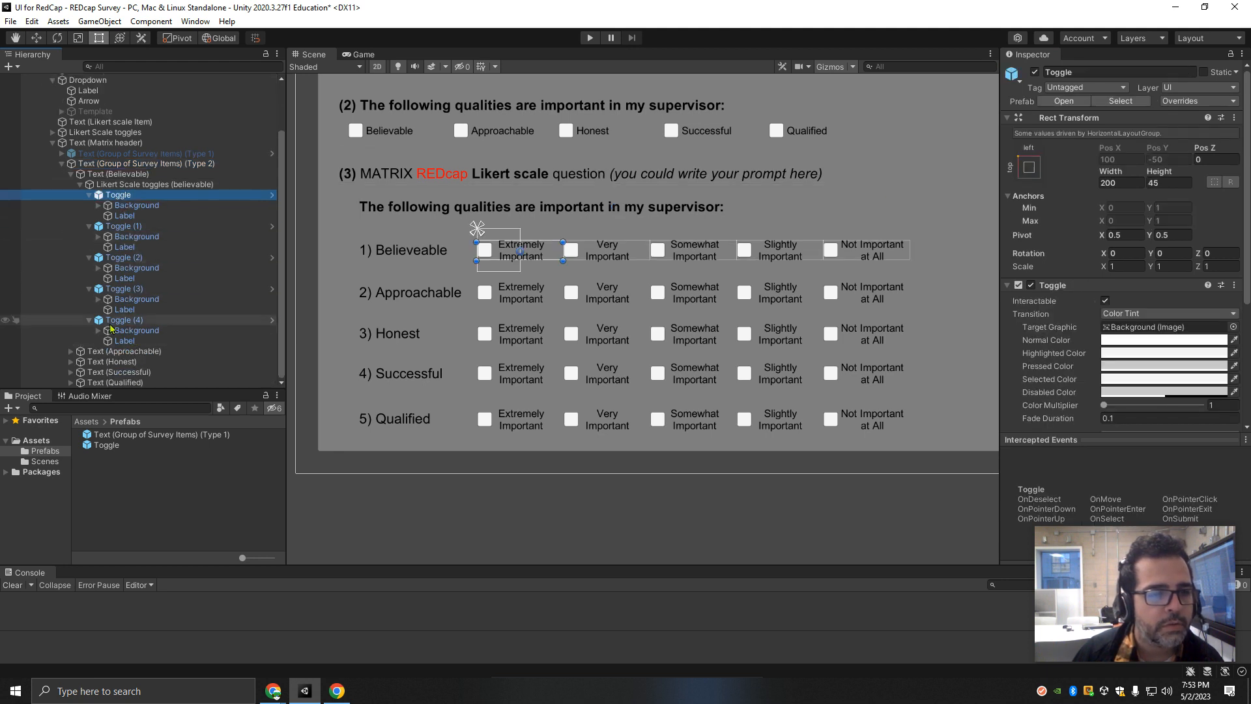
click(88, 195)
click(89, 227)
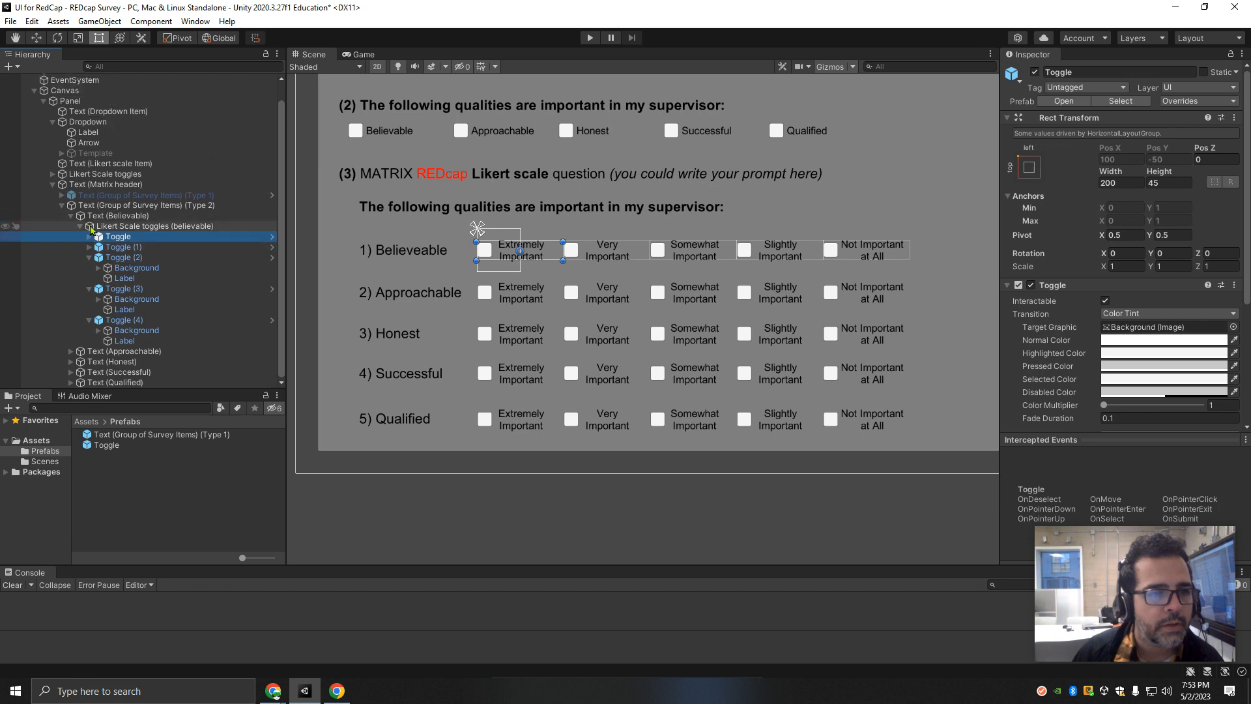
click(89, 258)
click(88, 288)
click(89, 298)
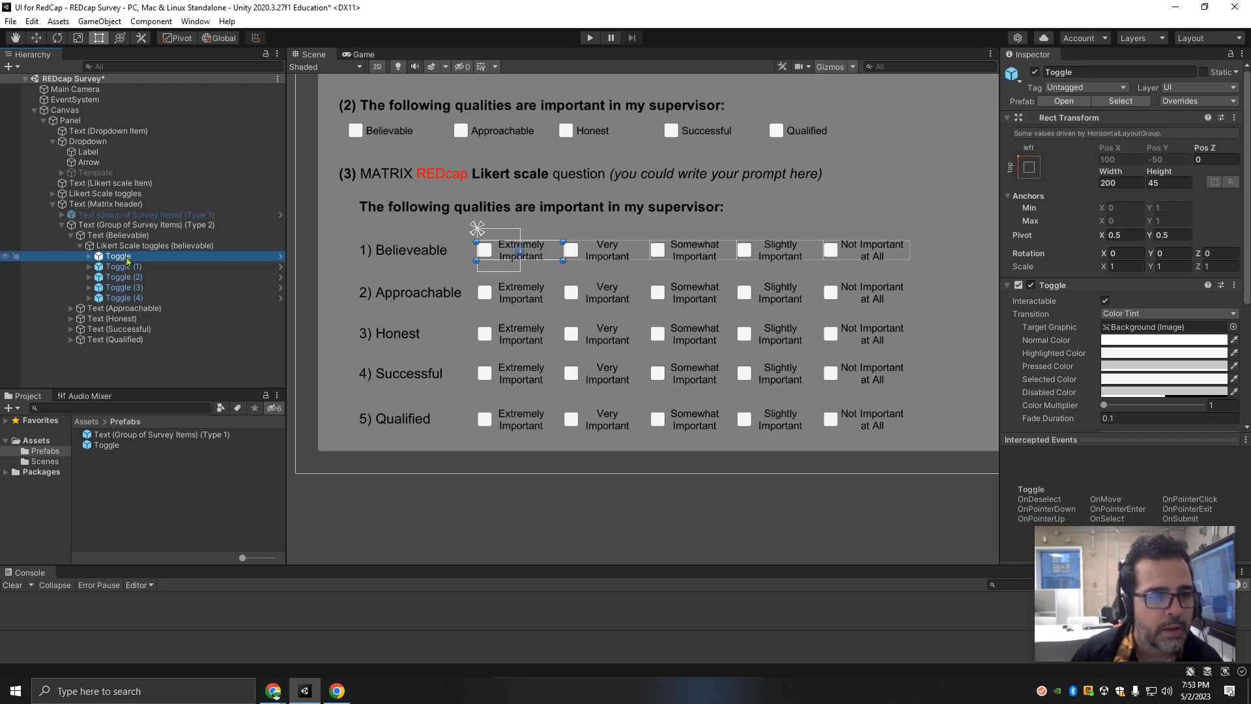
click(122, 298)
shift+click(129, 268)
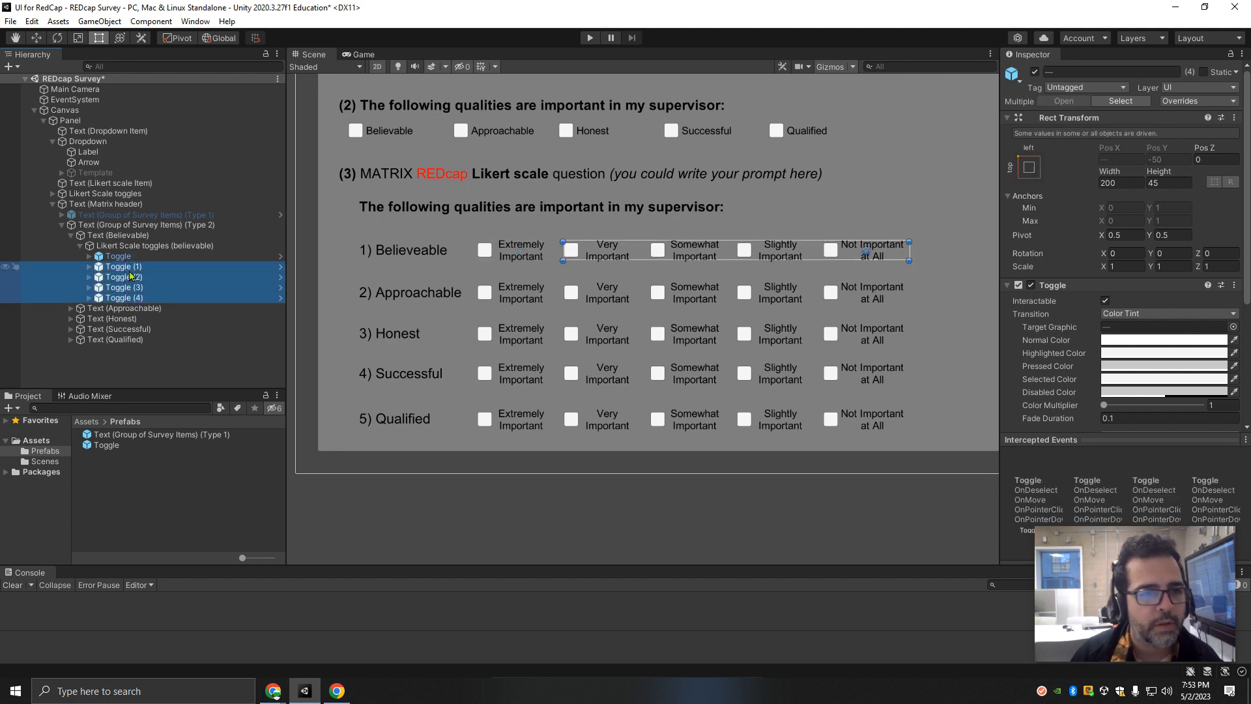
key(Delete)
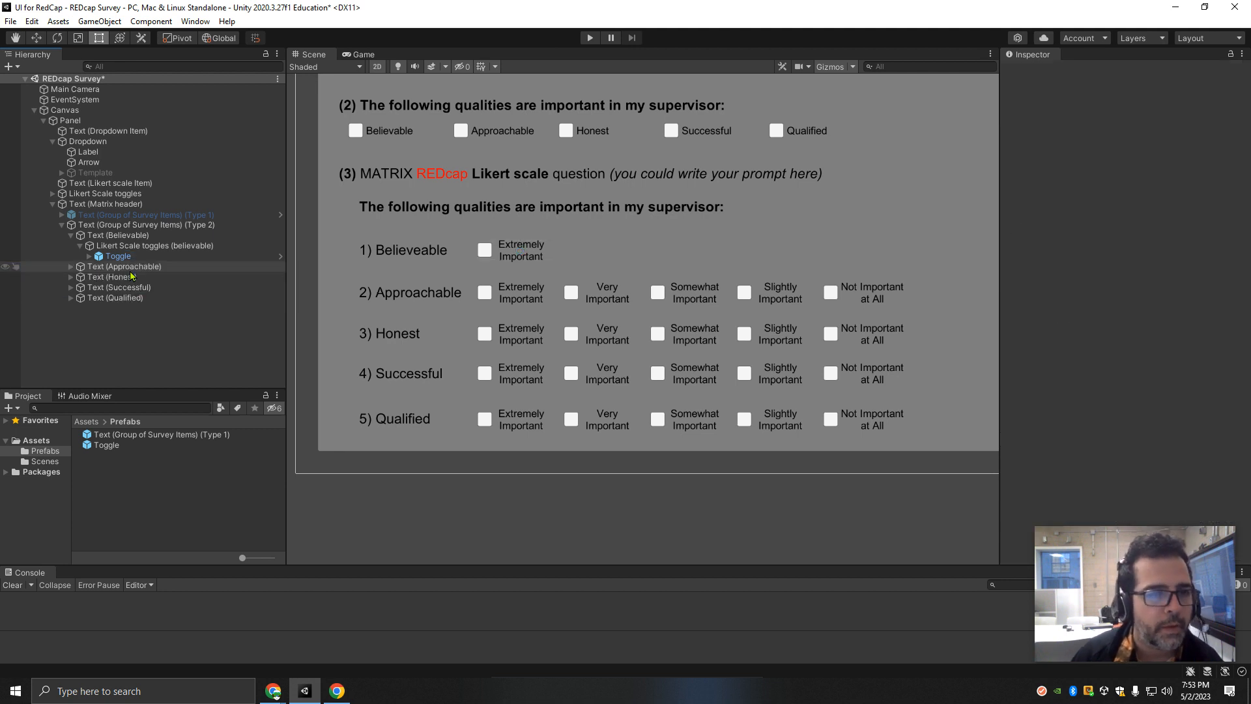
Step: Unpack the remaining Believable toggle from its prefab and delete its Label
click(89, 256)
right_click(117, 260)
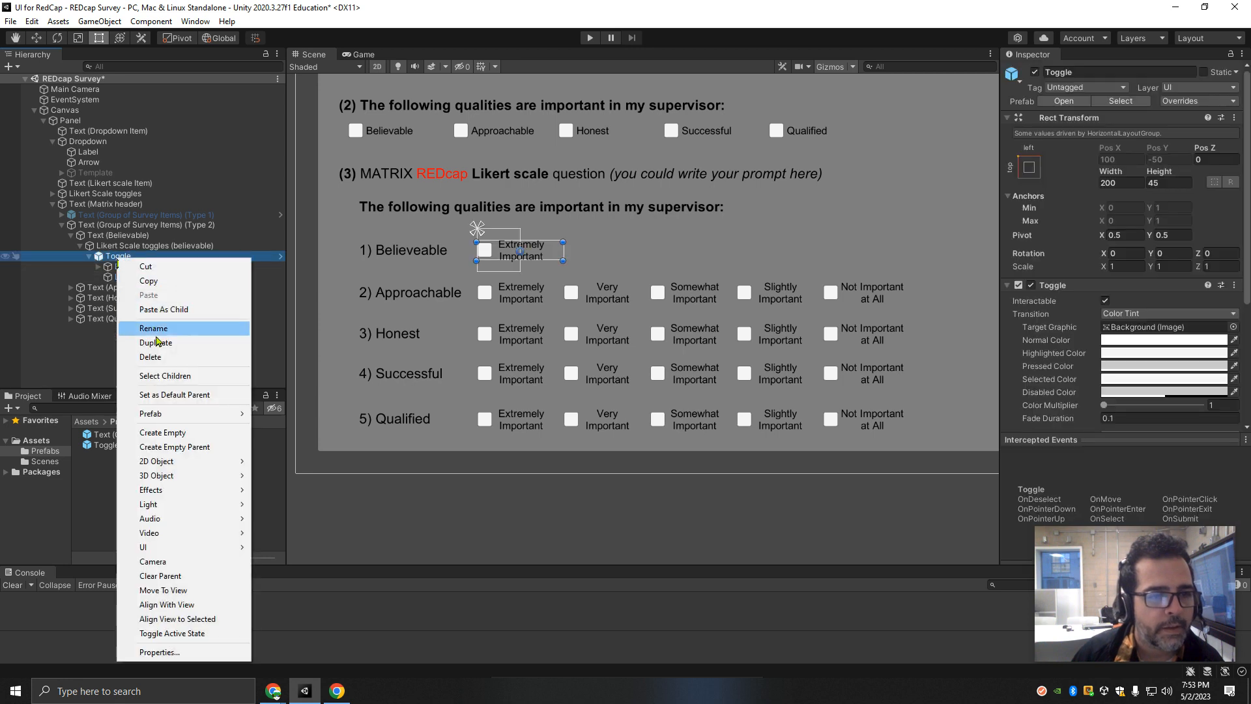
mouse_move(182, 414)
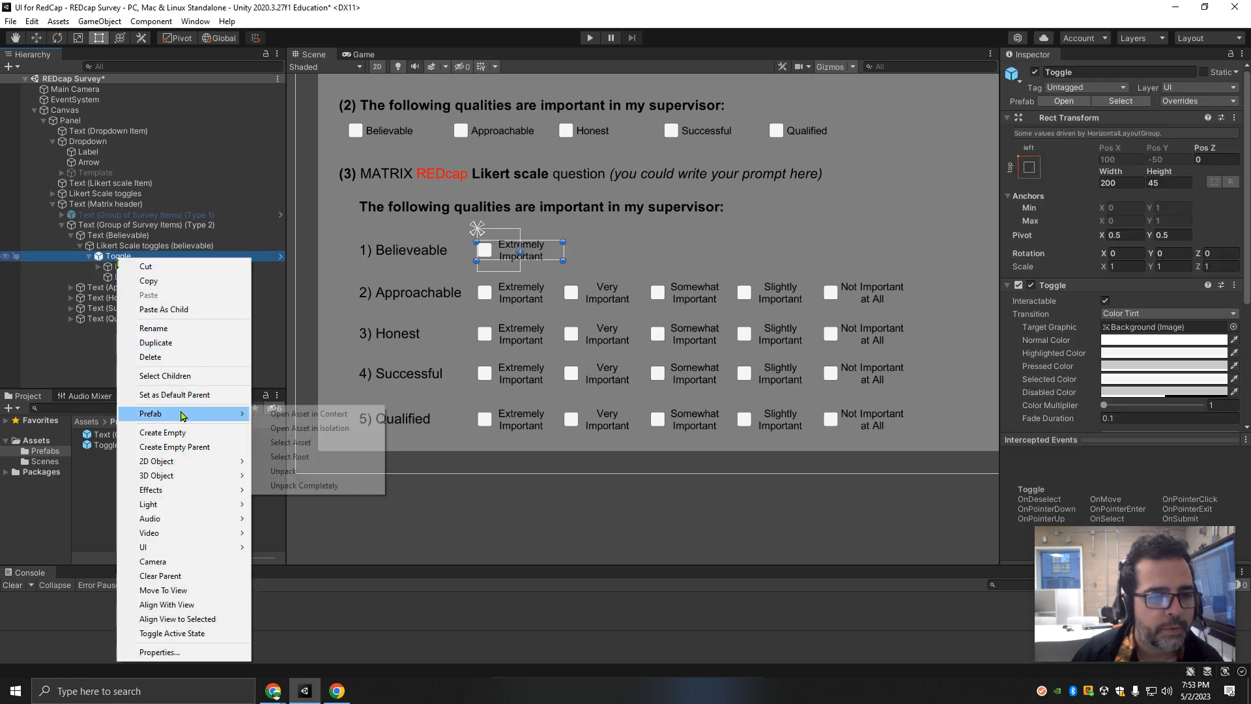
click(297, 473)
click(119, 269)
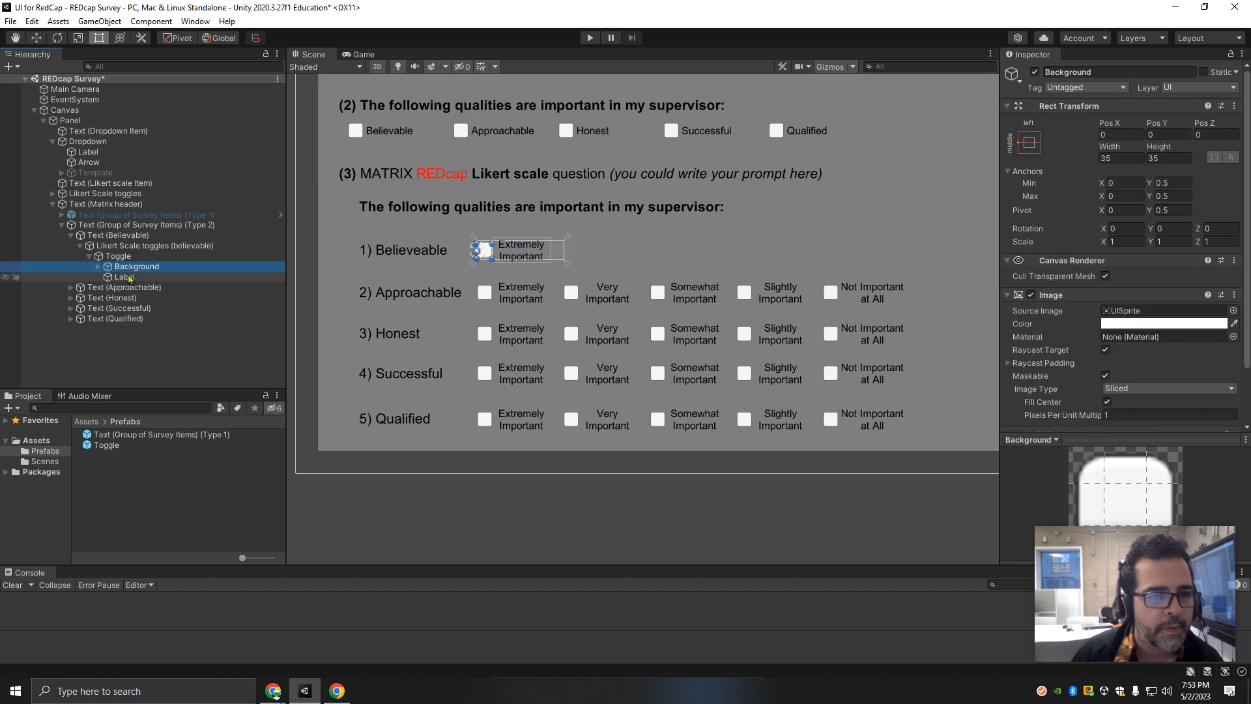
click(123, 278)
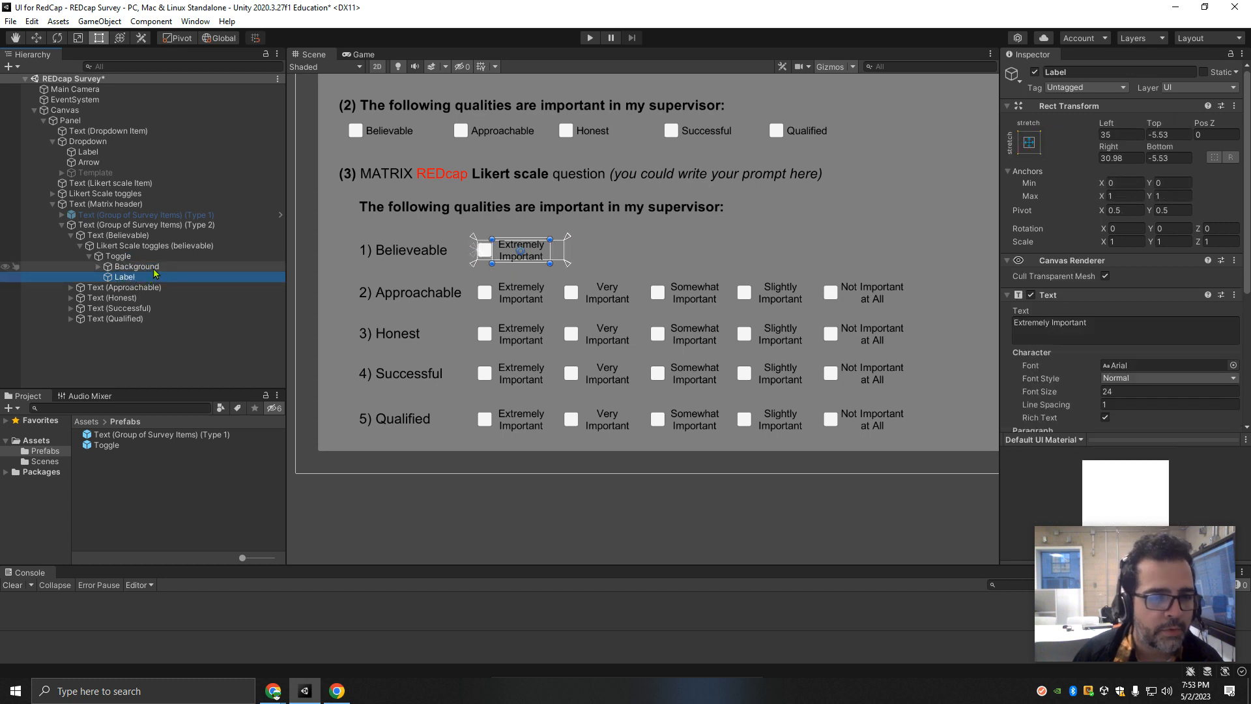
key(Delete)
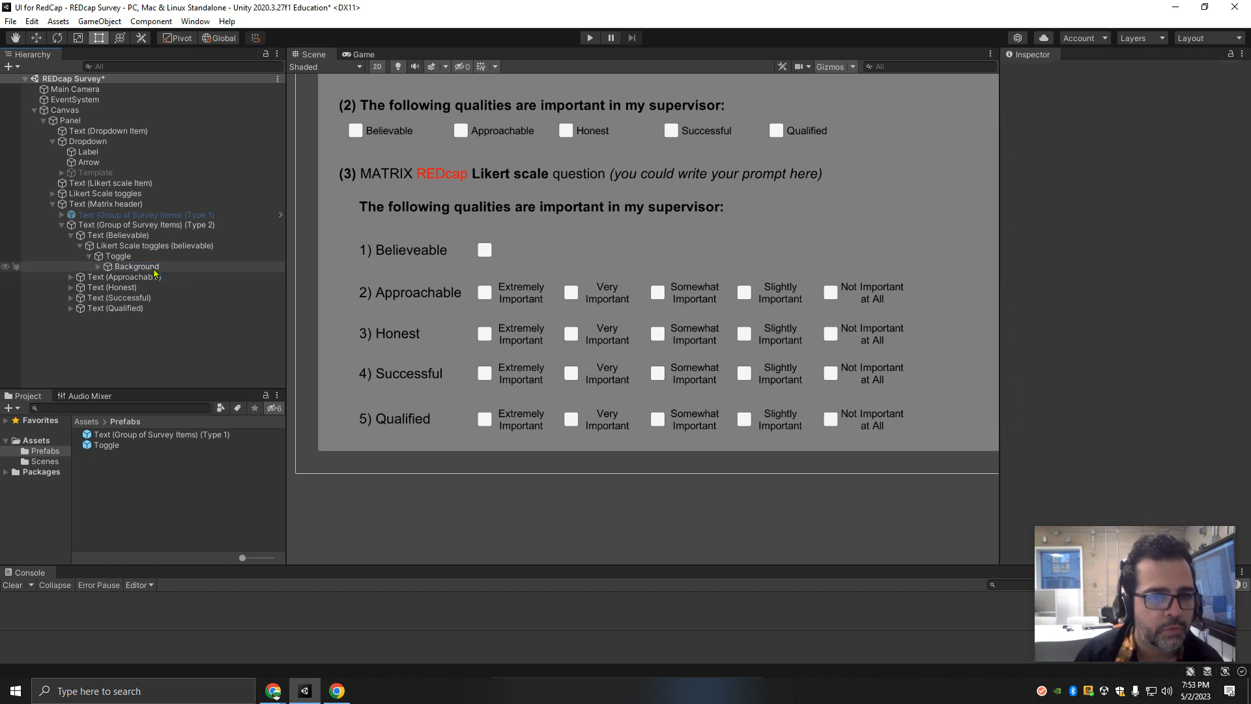
Step: Narrow the Believable toggle to a width of 100 and anchor it to middle center
click(98, 267)
click(98, 267)
click(116, 256)
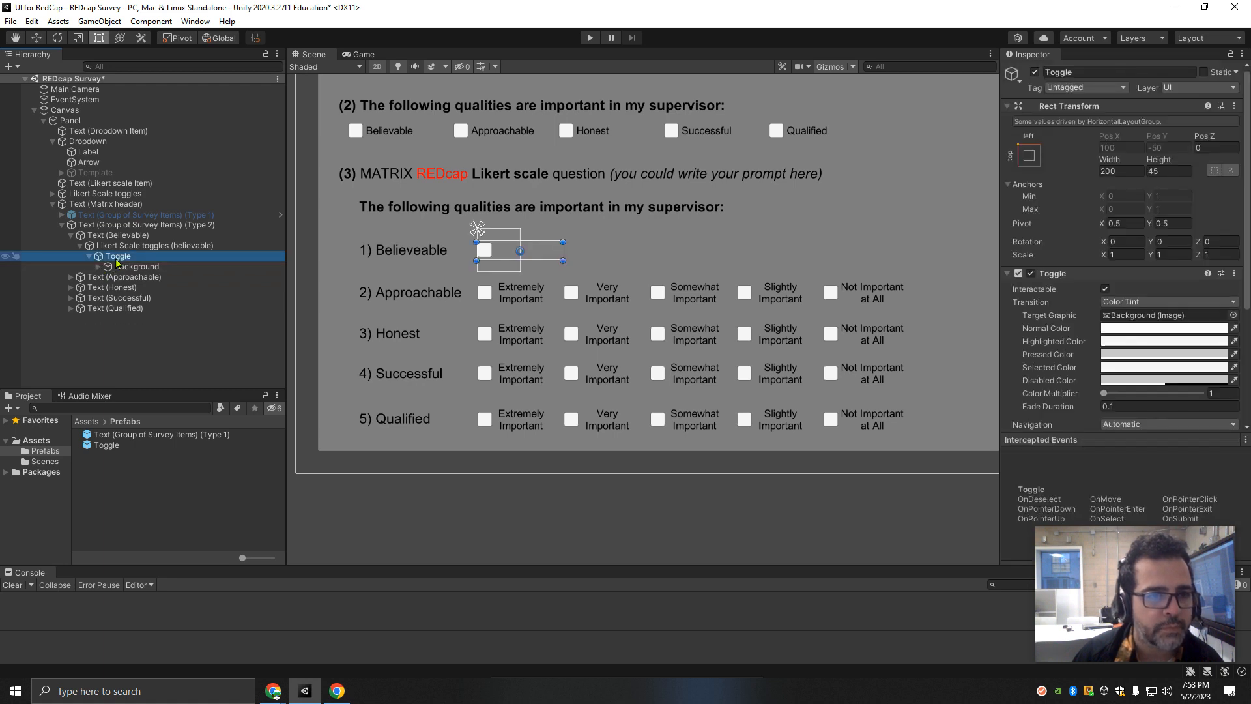
drag(563, 251, 520, 251)
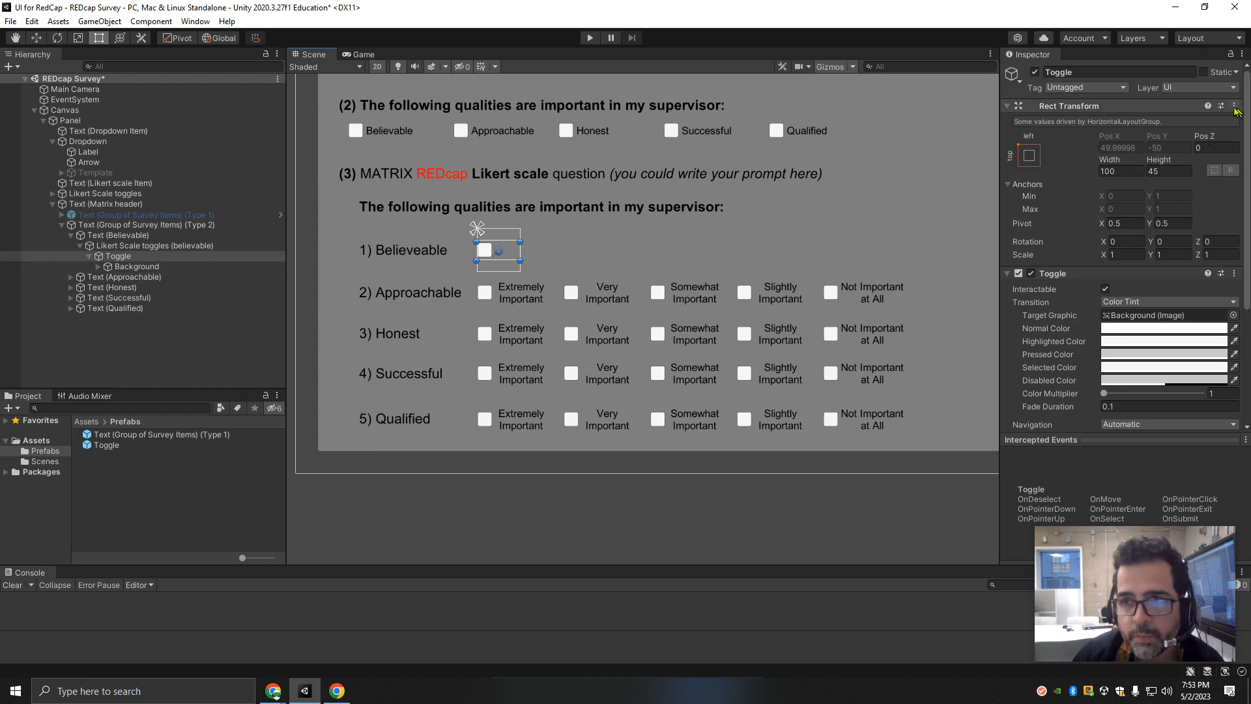
click(1029, 156)
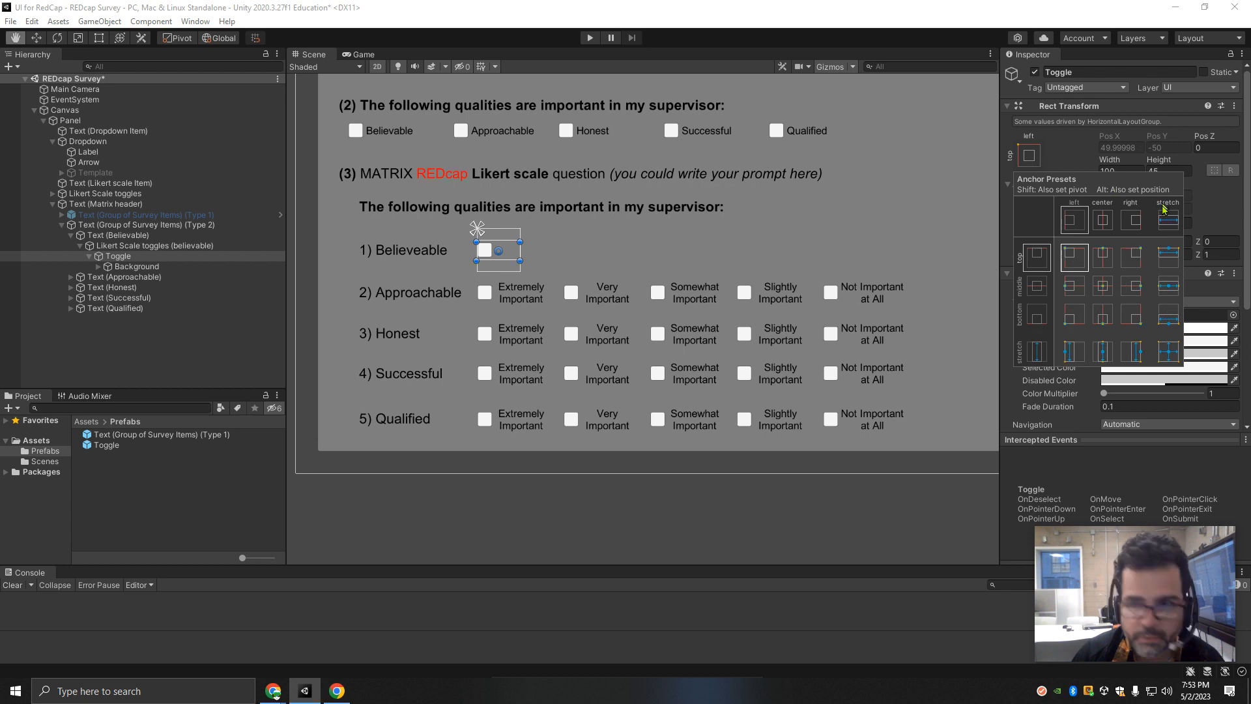
click(1109, 288)
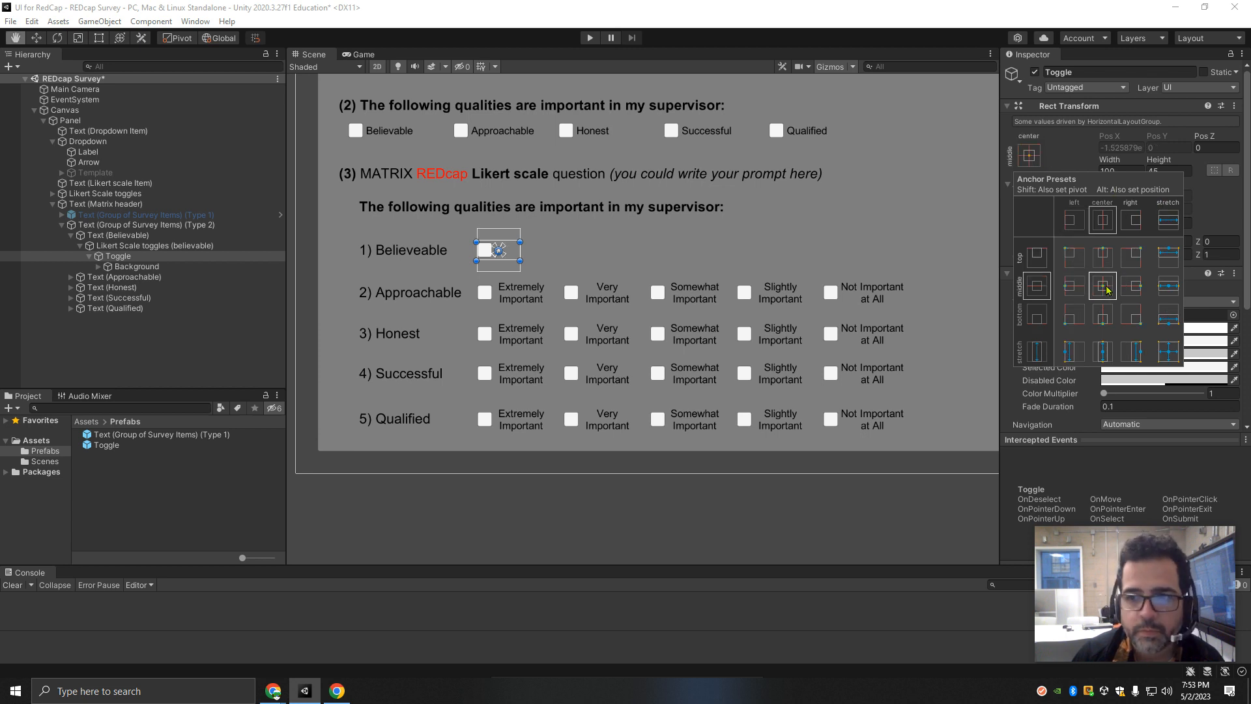
Step: Anchor the toggle's Background checkbox to middle center so it sits centered in the toggle
click(140, 266)
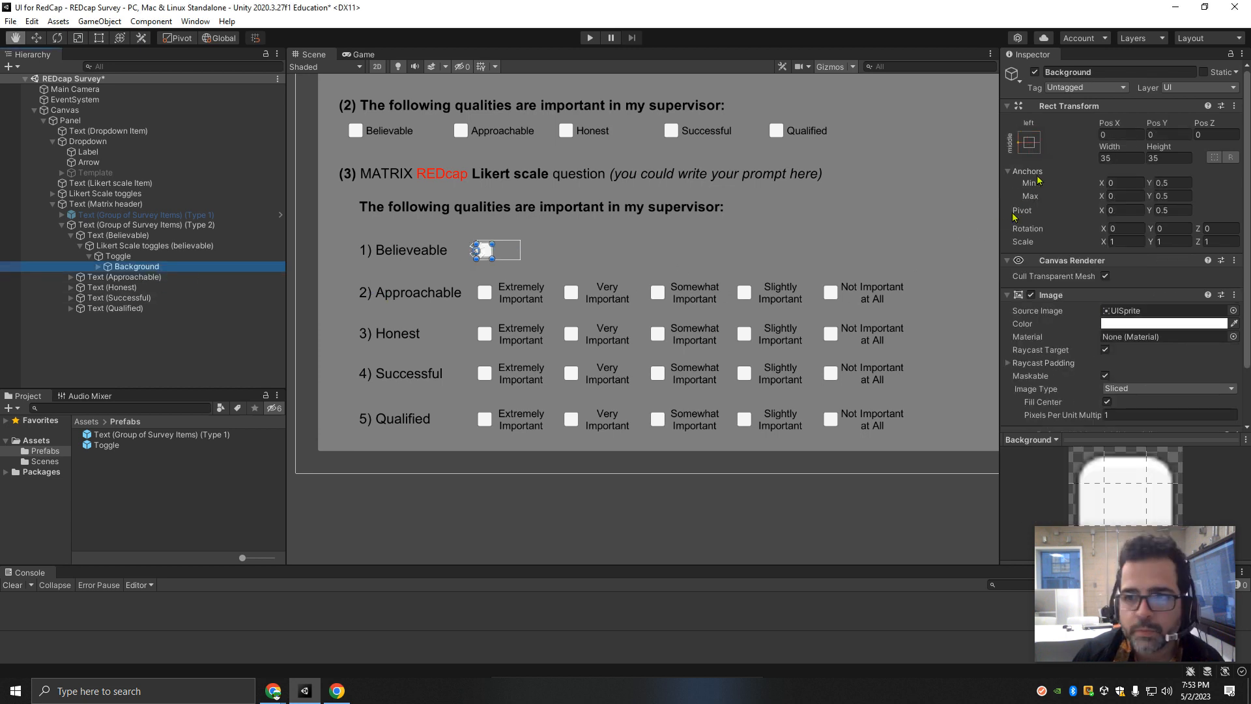
click(1029, 142)
click(1102, 277)
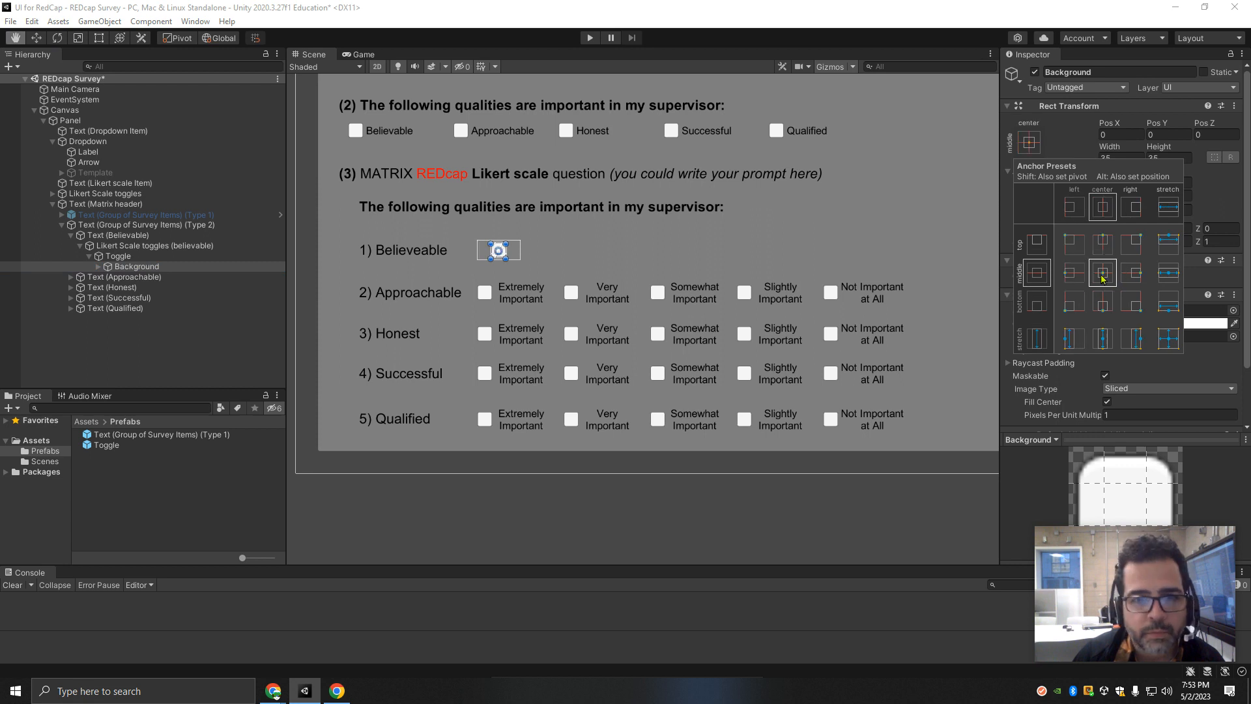
Step: Rename the Believable toggle as Toggle (labeless) and save it as a prefab in the Prefabs folder
click(118, 256)
click(122, 246)
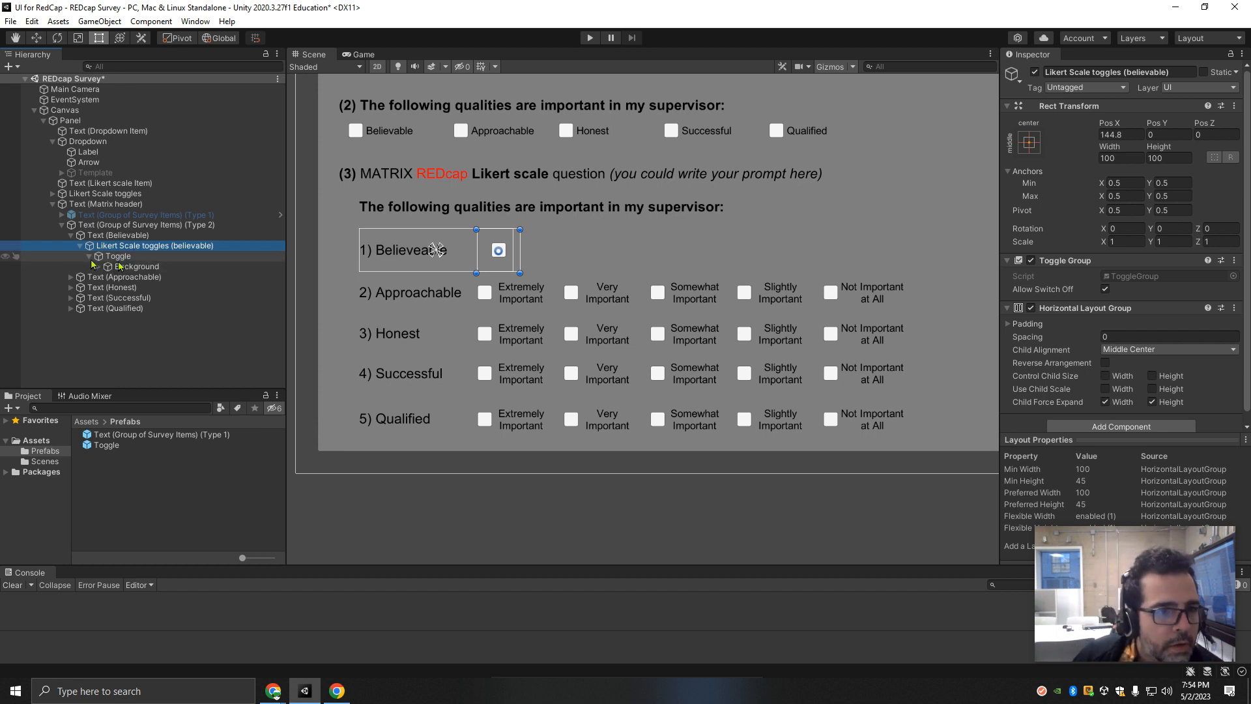
click(89, 256)
click(118, 257)
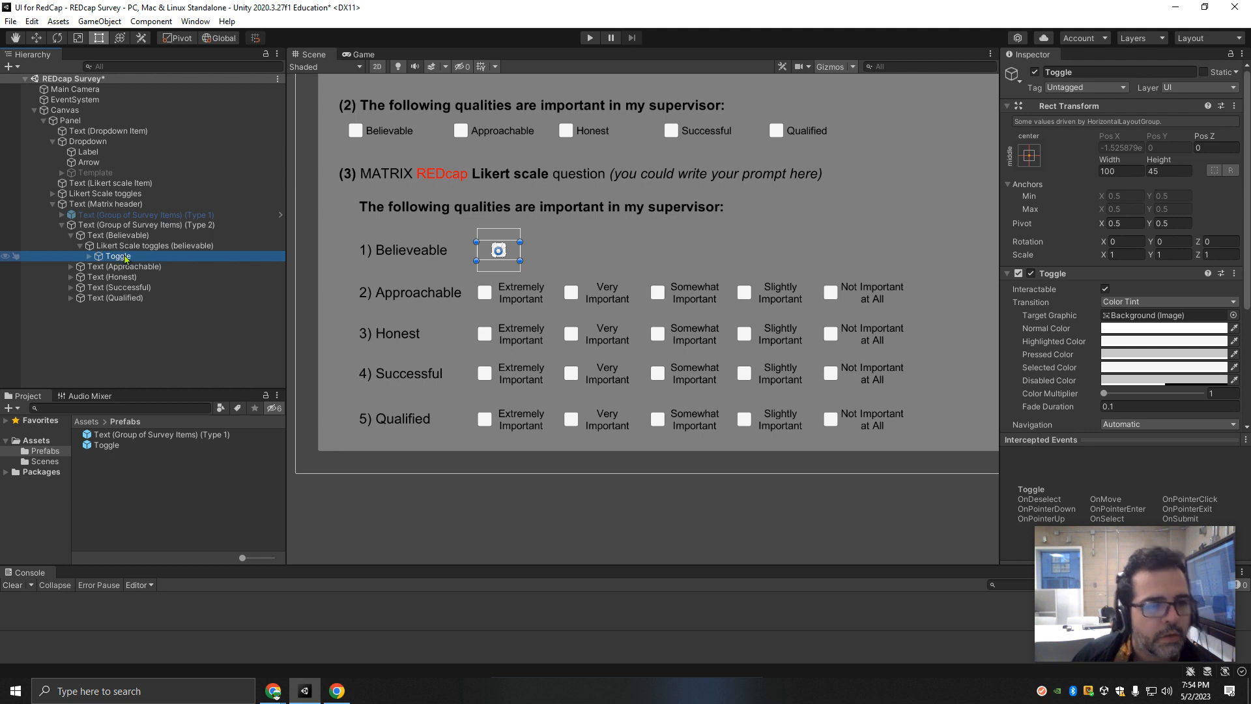
click(114, 257)
click(154, 256)
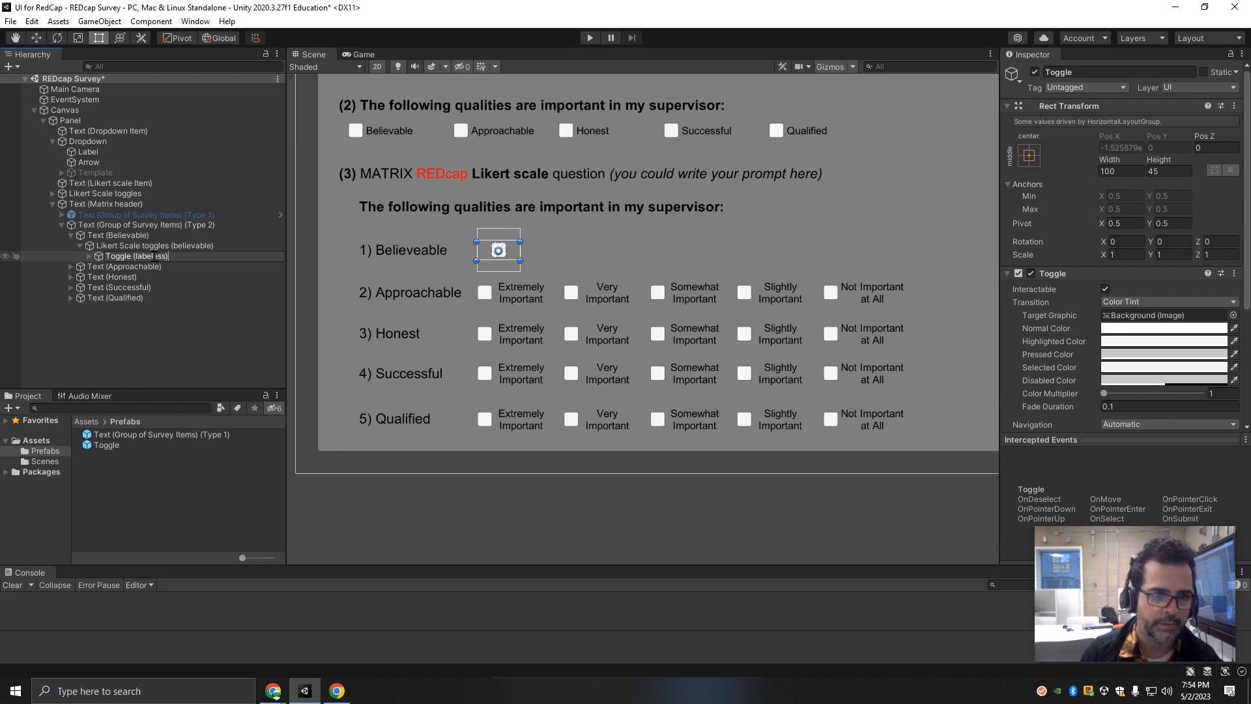
key(Return)
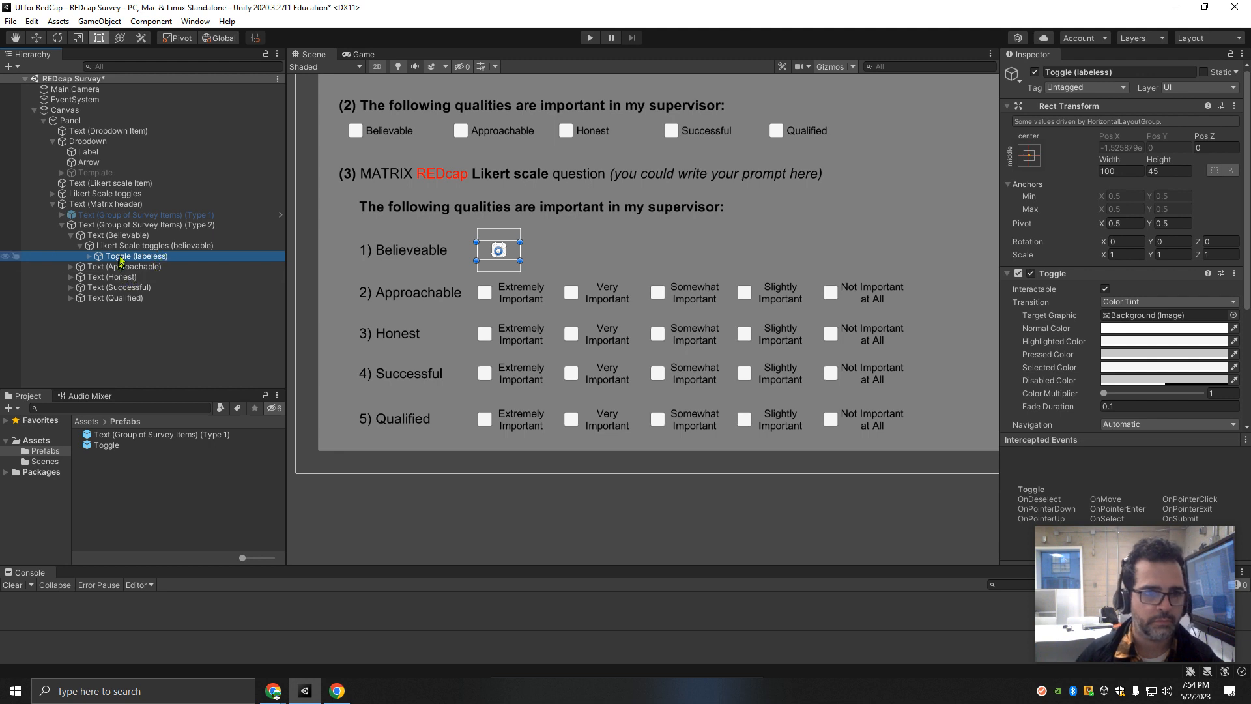
drag(121, 257, 195, 465)
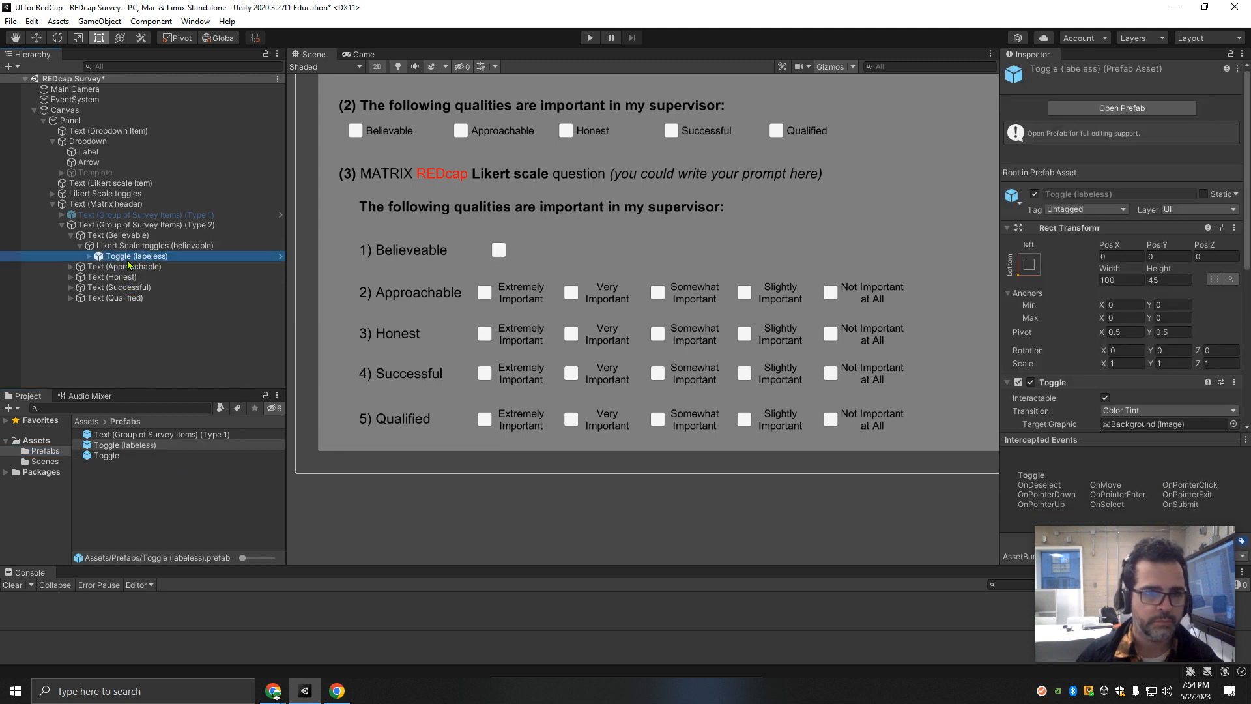
Step: Duplicate the labeless toggle three times within the Believable row
key(ctrl+d)
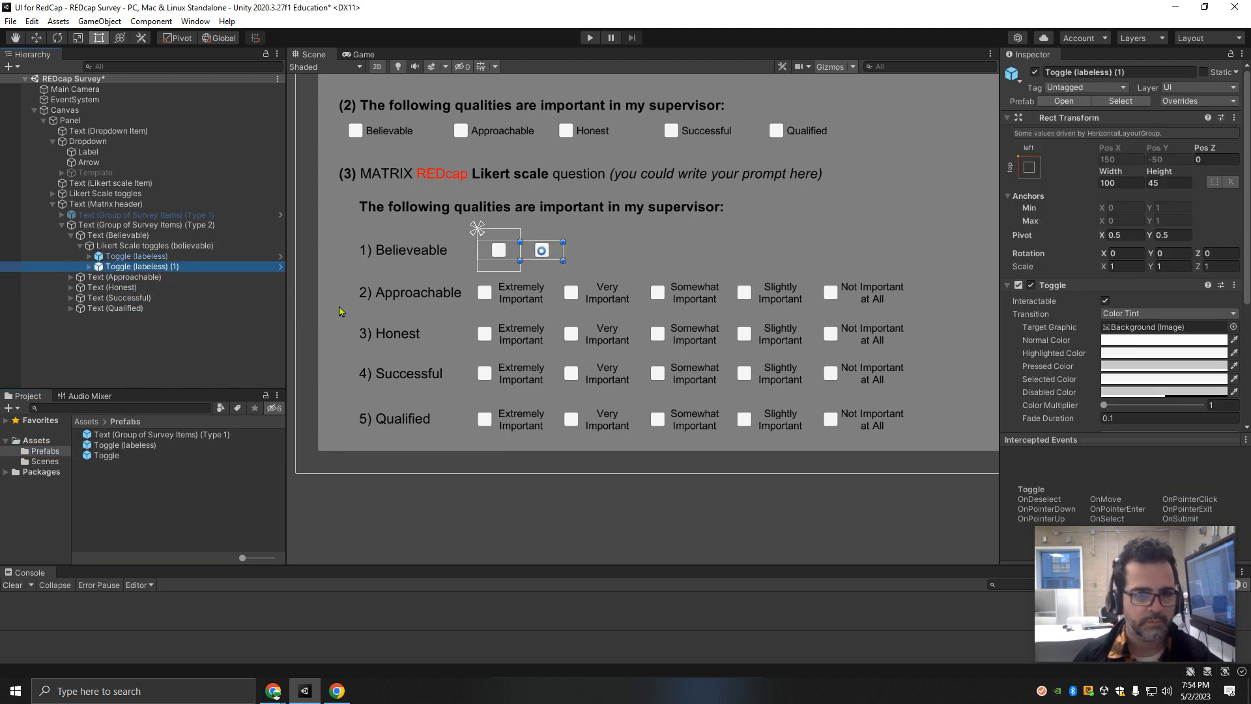
key(ctrl+d)
key(ctrl+d)
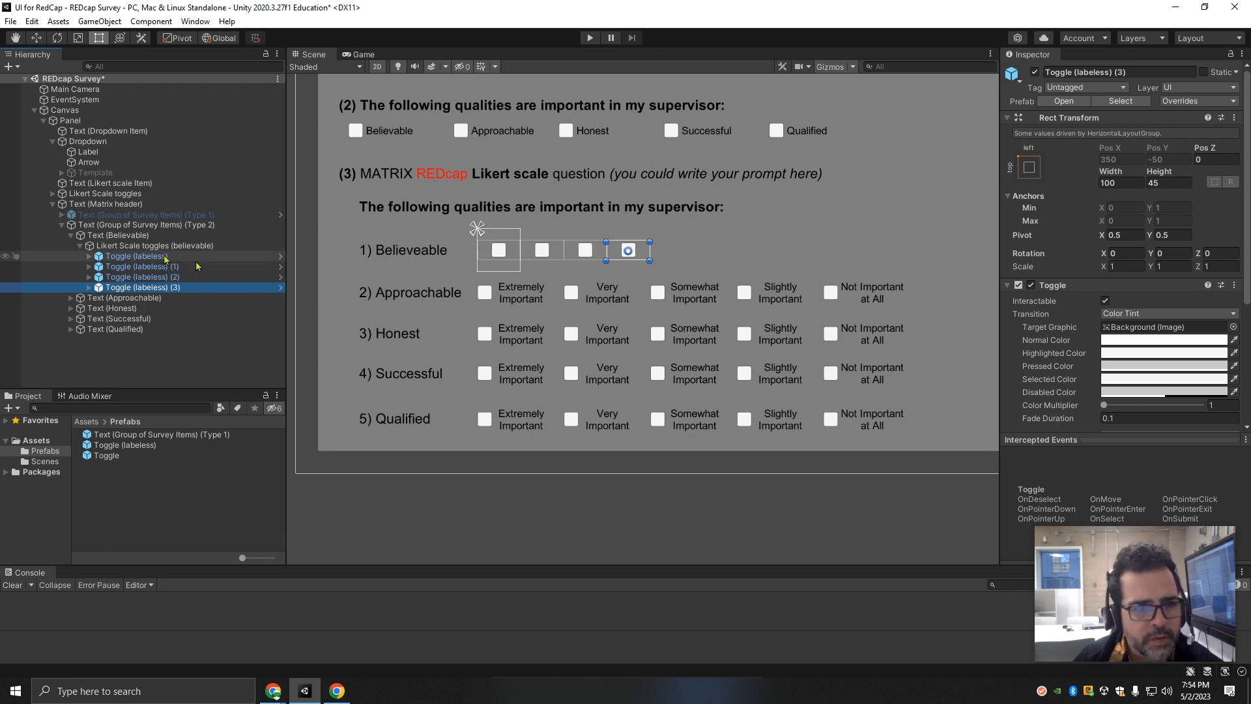
Step: Duplicate the last labeless toggle in the Believable row to make a fifth toggle
click(115, 246)
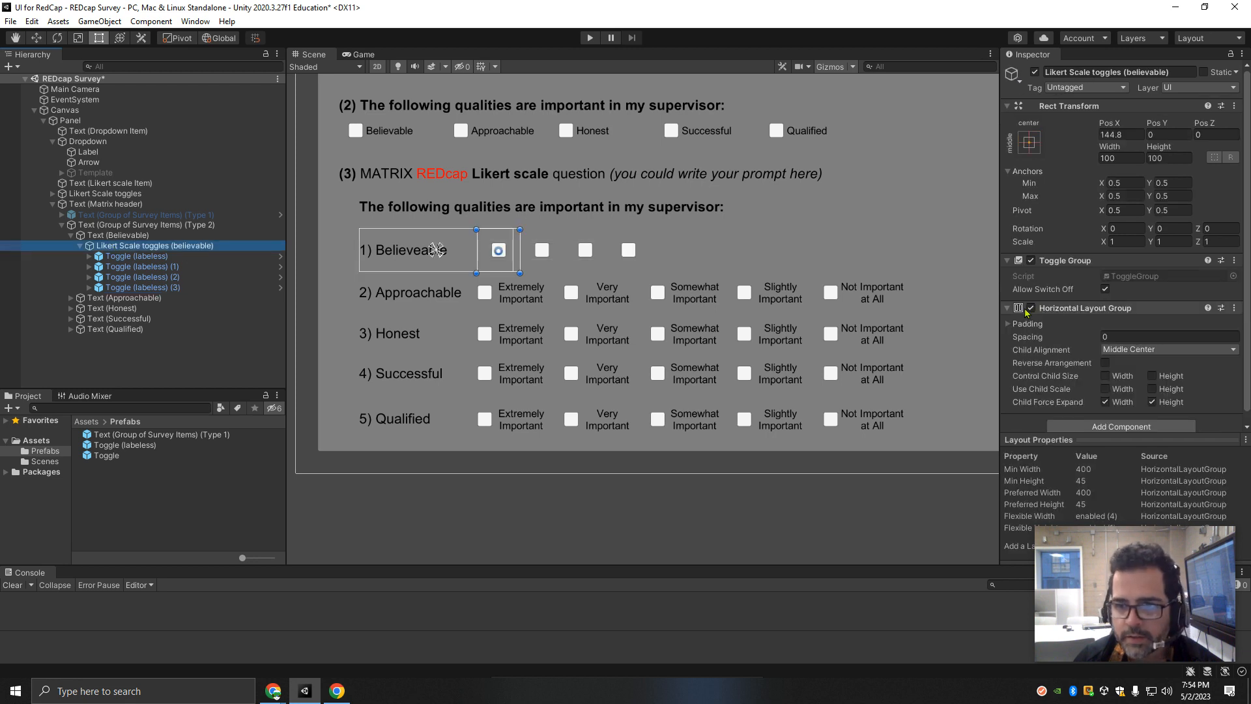
scroll(1108, 331, down, 1)
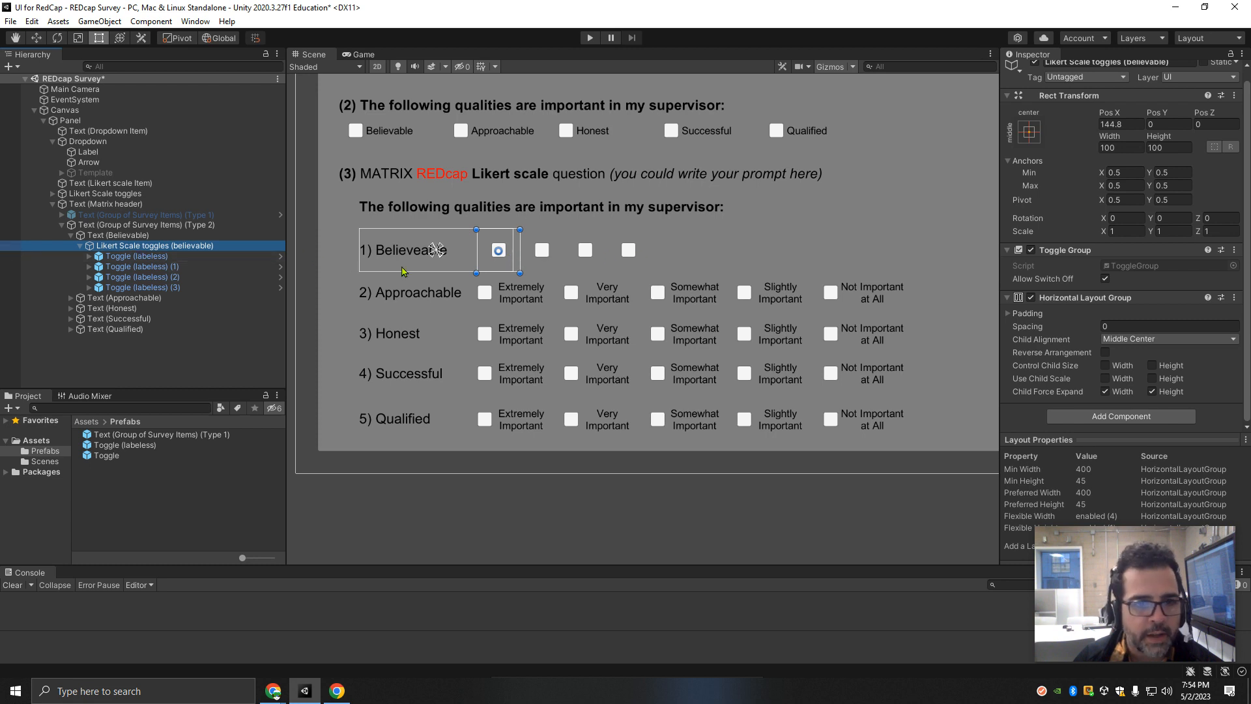
click(140, 288)
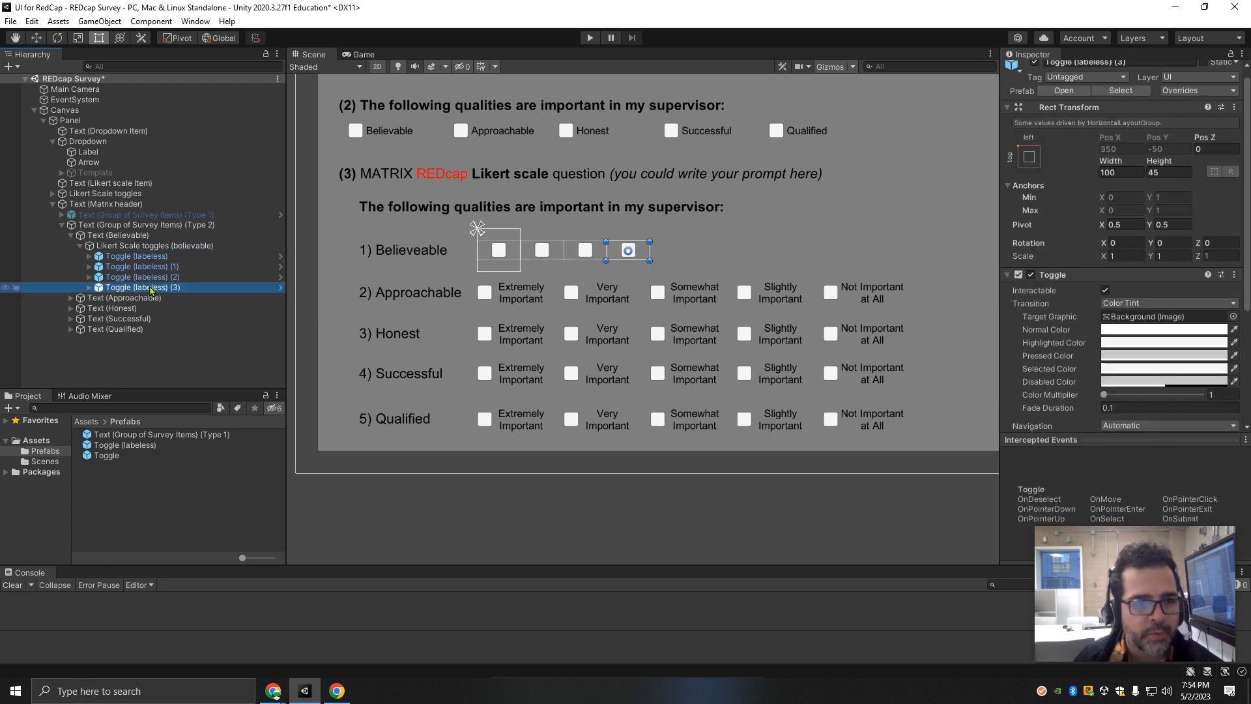
key(ctrl+d)
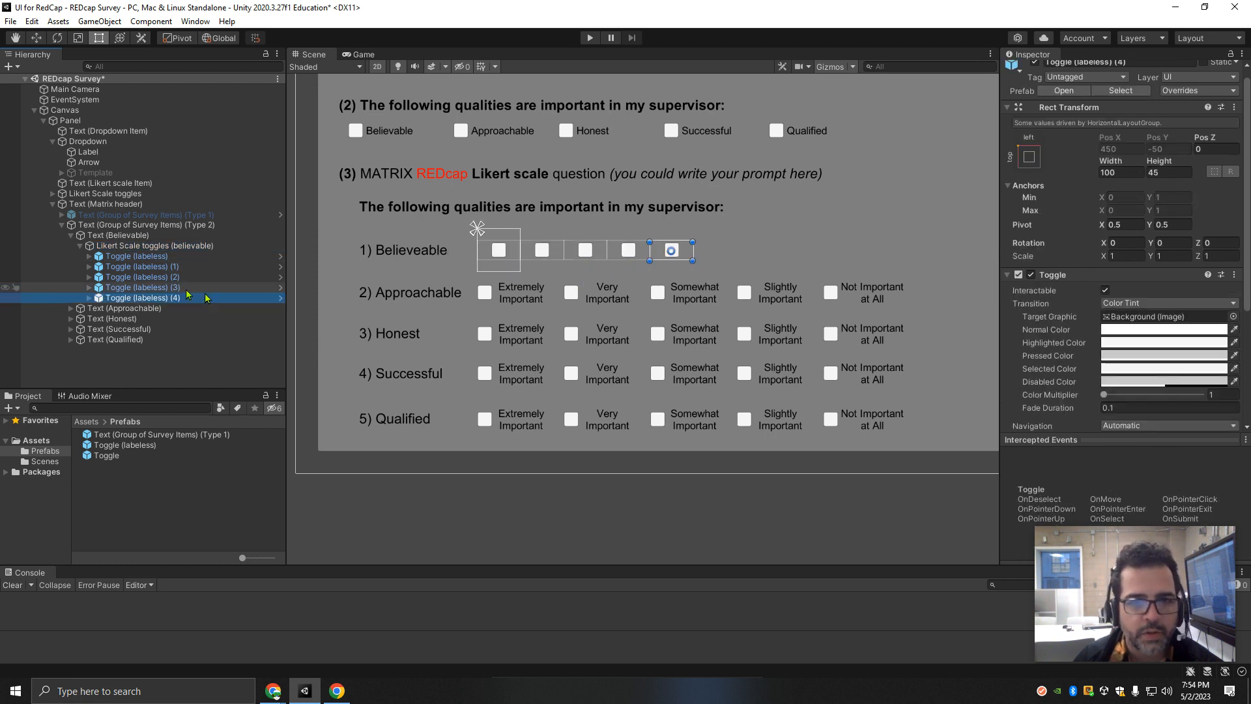
shift+click(156, 259)
Step: Stretch the Likert Scale toggles (believable) container to about 1009 wide and shrink its height to 50, keeping its lower edge in place
click(155, 246)
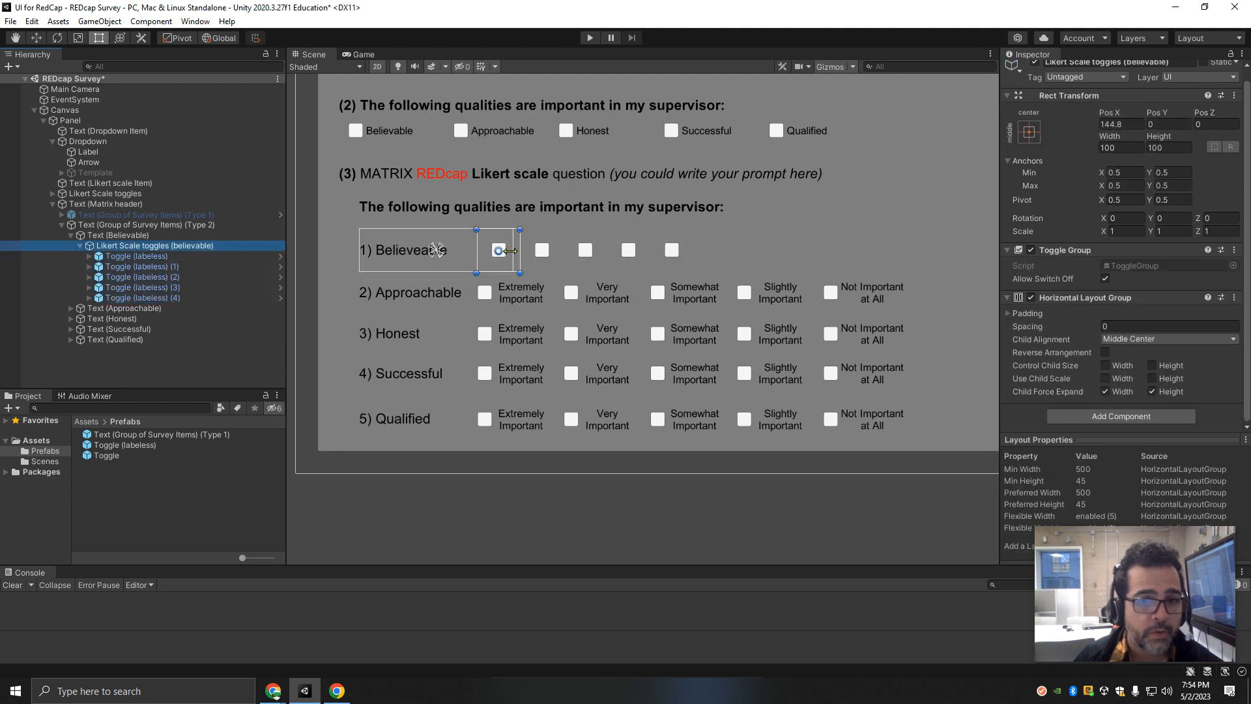
drag(520, 243, 909, 243)
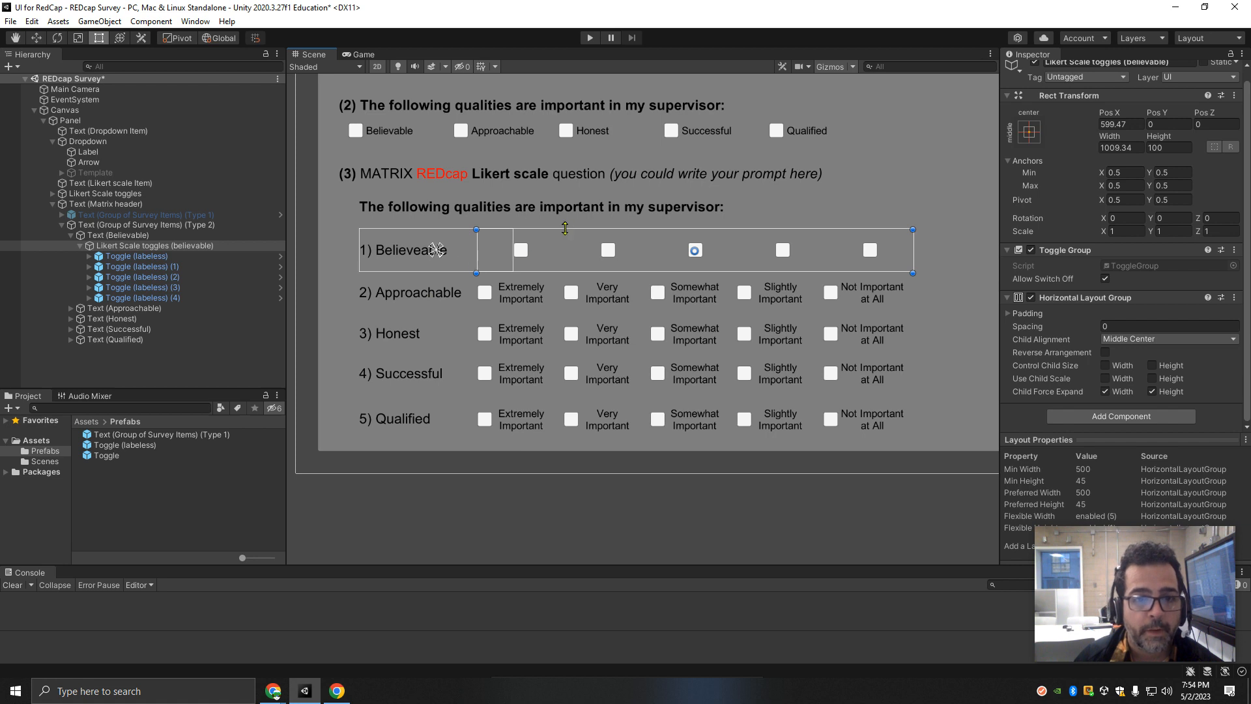
drag(565, 228, 567, 247)
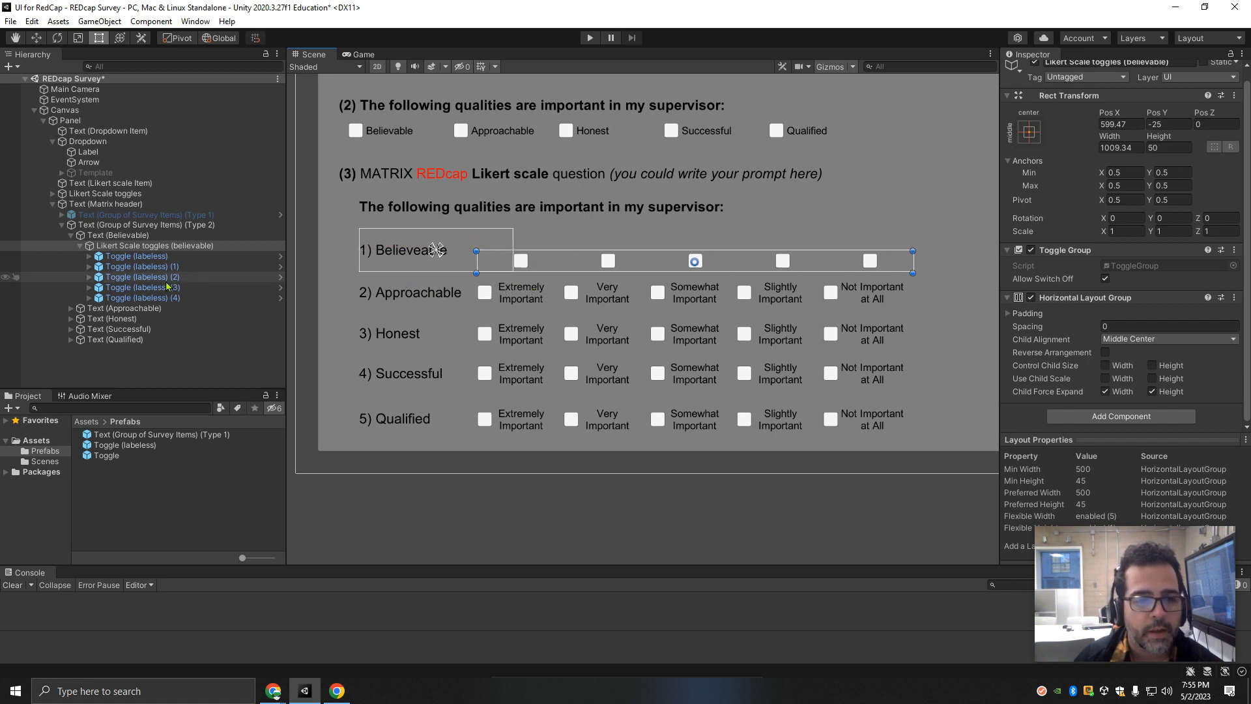
click(80, 246)
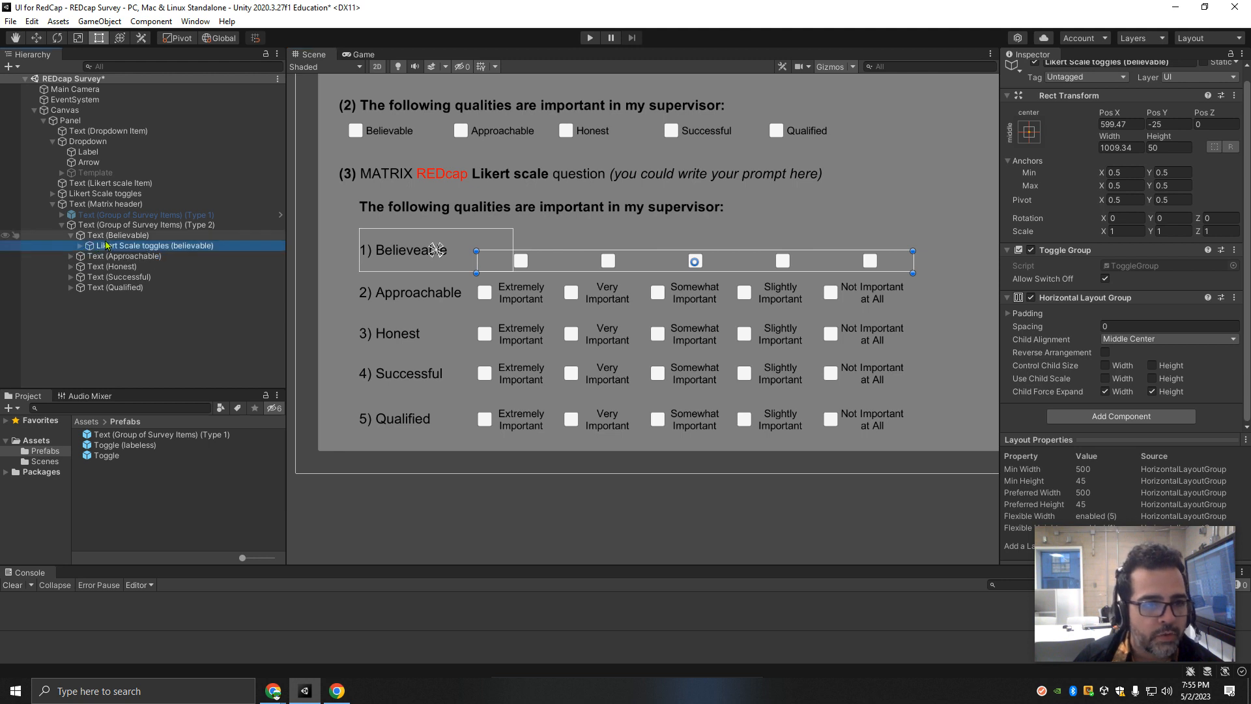
Step: Duplicate Text (Likert scale Item) and nest the copy as the first child of Text (Group of Survey Items) (Type 2)
click(129, 225)
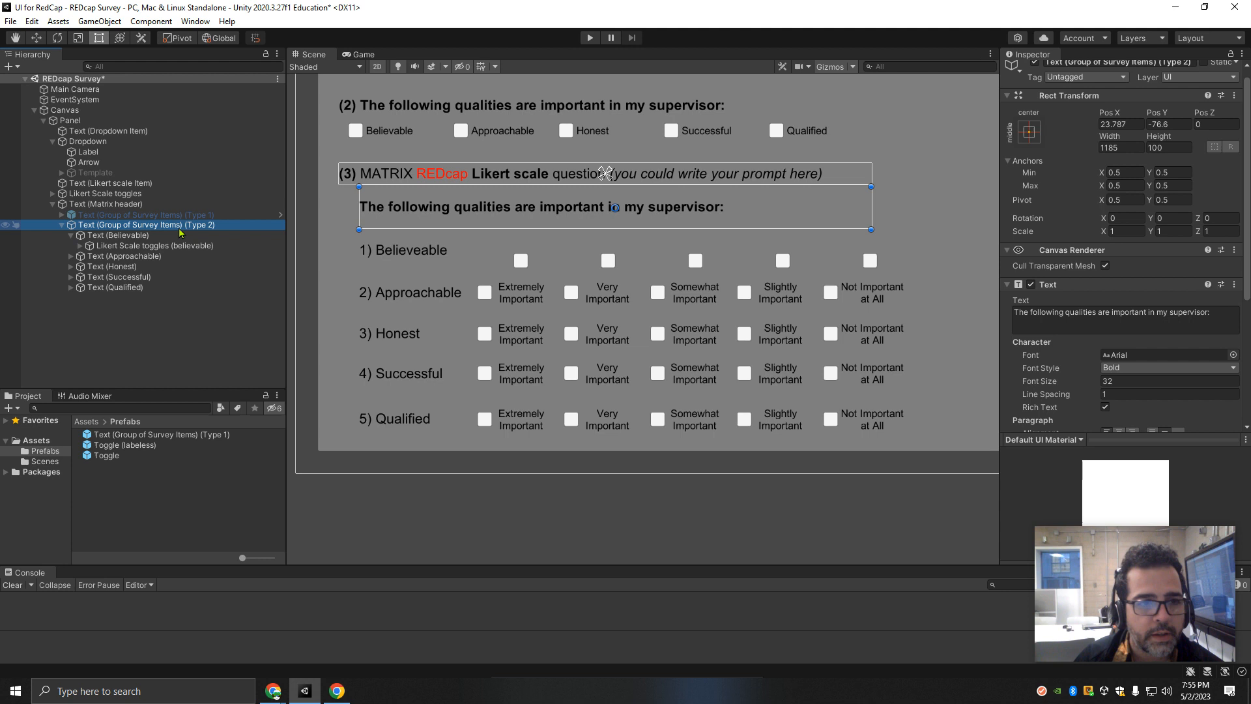
right_click(133, 228)
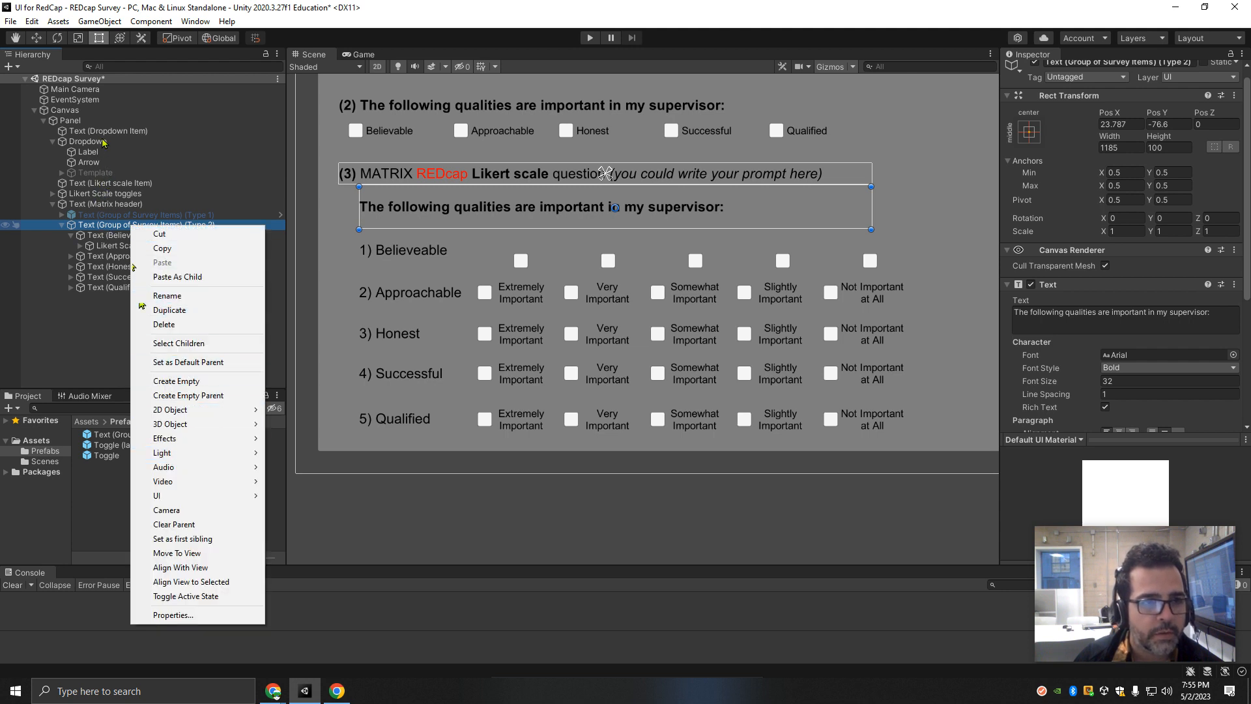
click(409, 106)
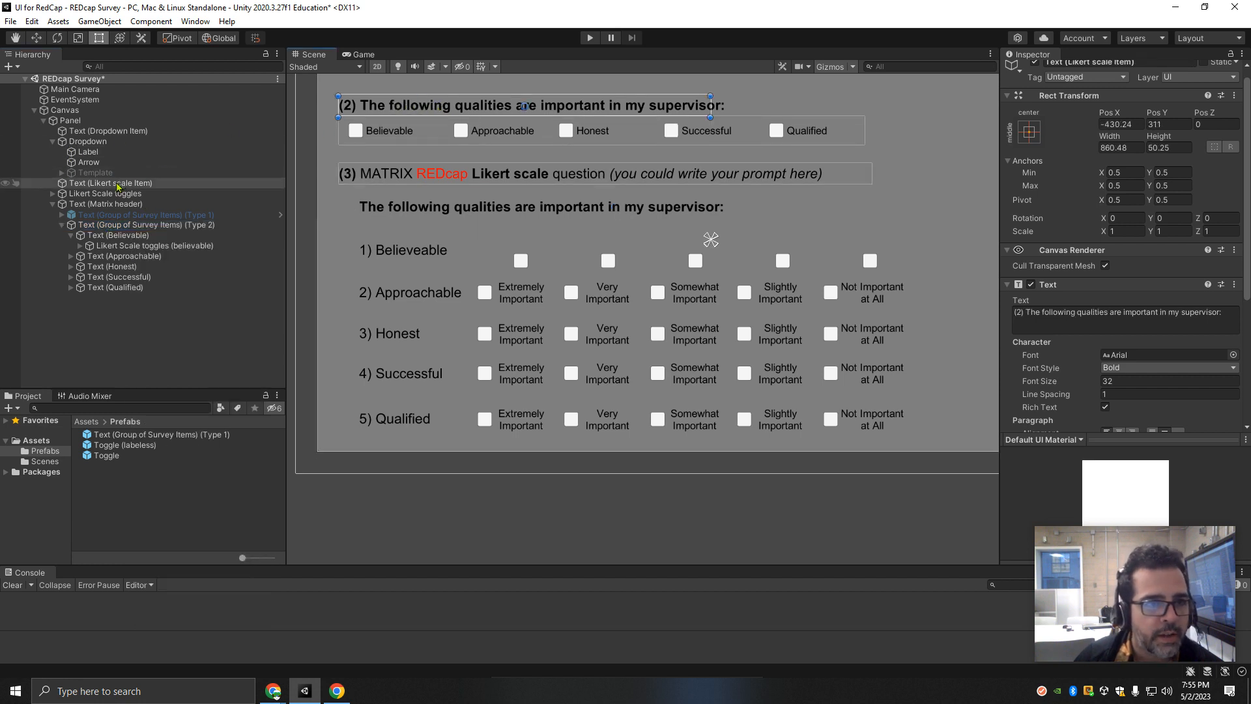
key(ctrl+d)
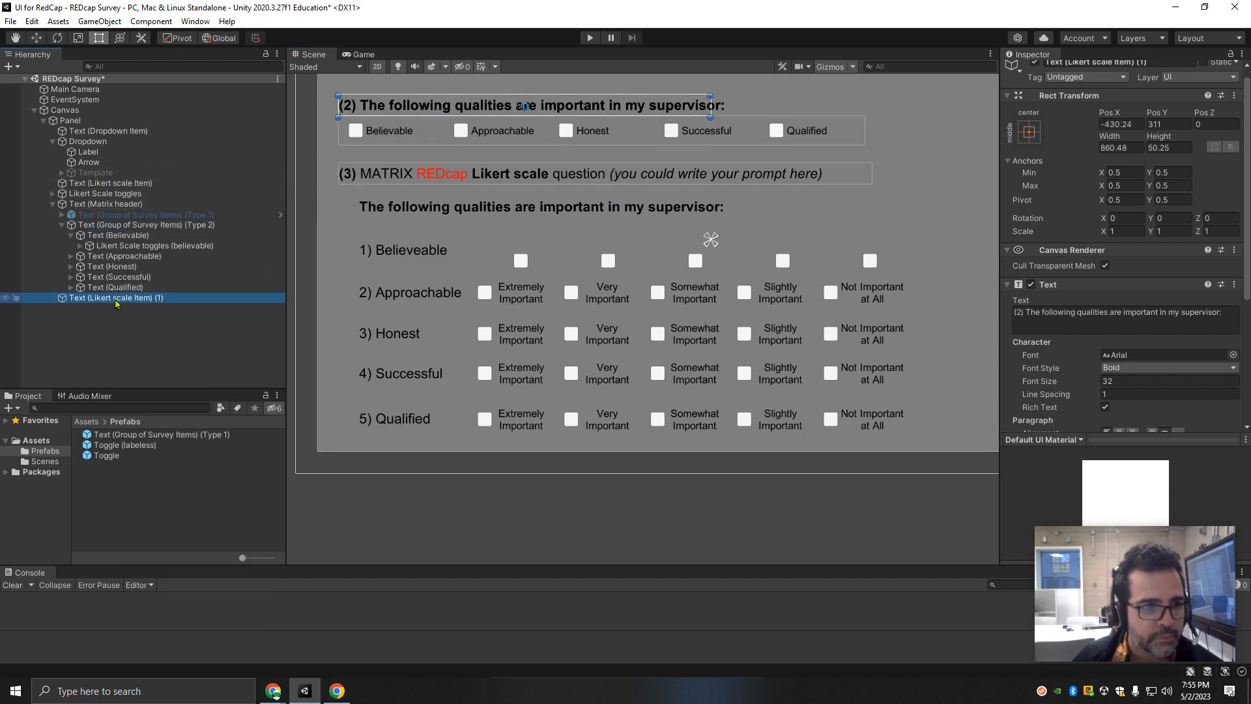
drag(114, 302, 137, 237)
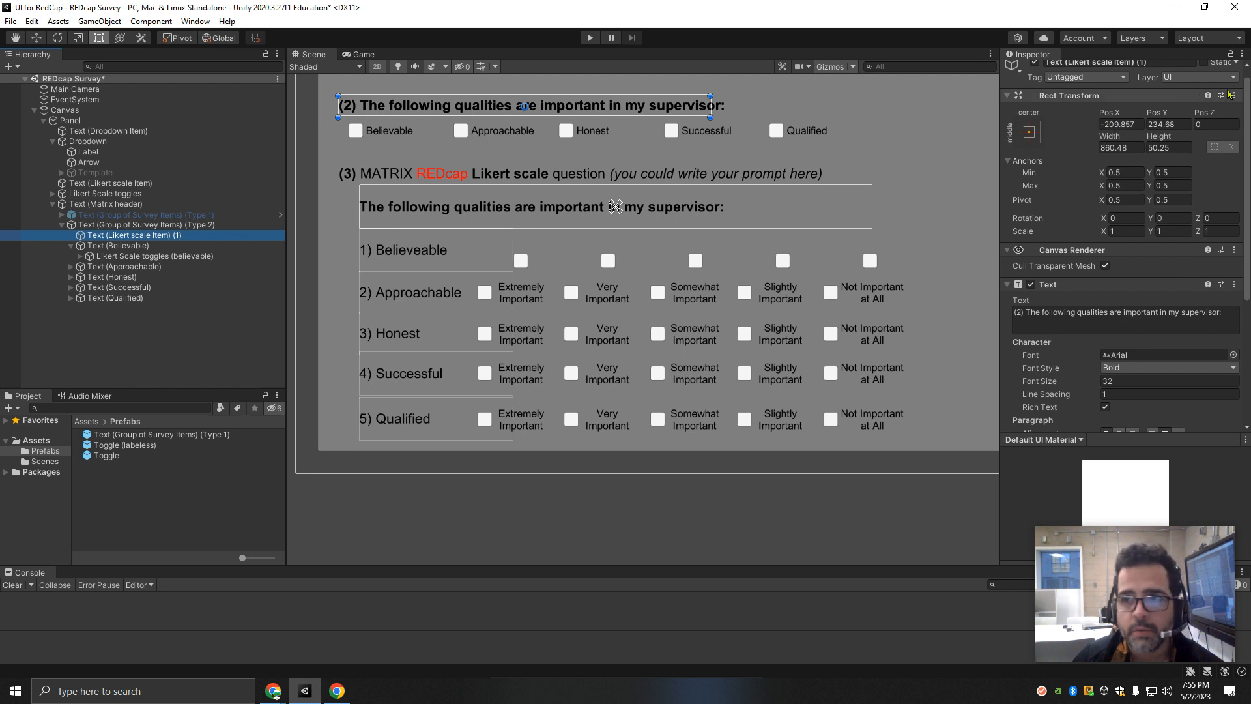
Step: Reset the copied text's Rect Transform, then fit it above the Believable toggles at about 985 wide and 53 high
click(1234, 96)
click(1219, 110)
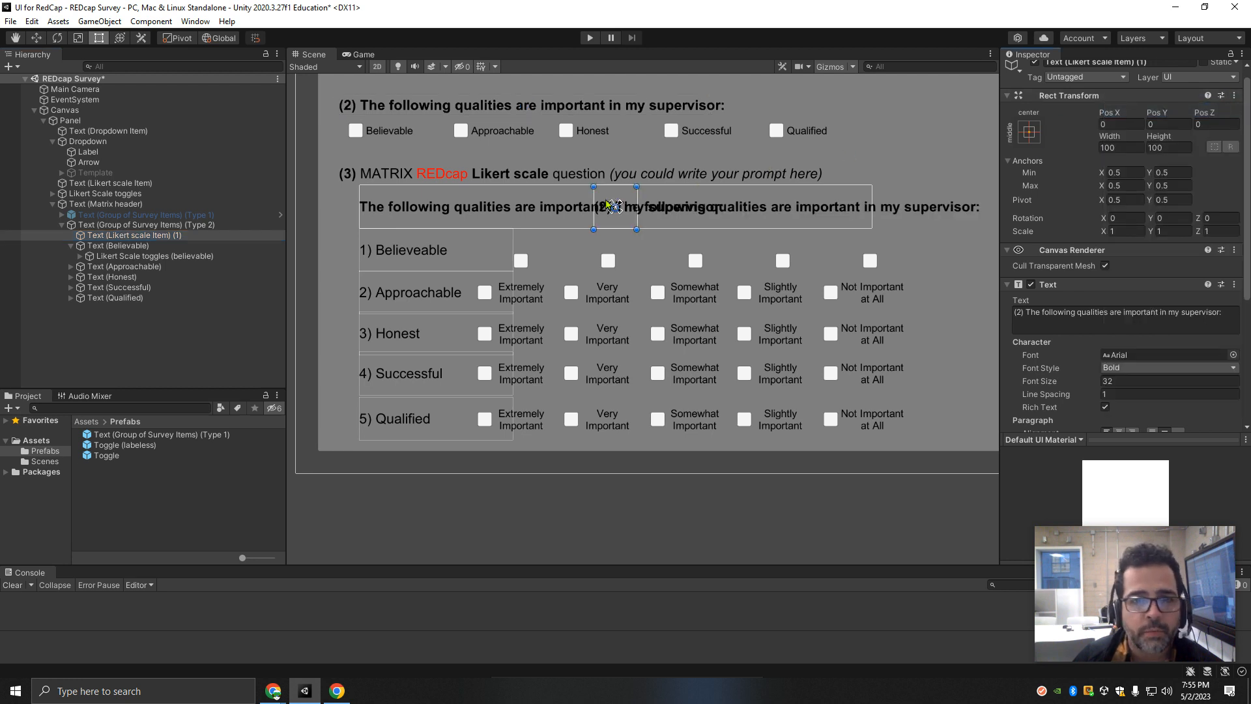
drag(623, 225, 479, 230)
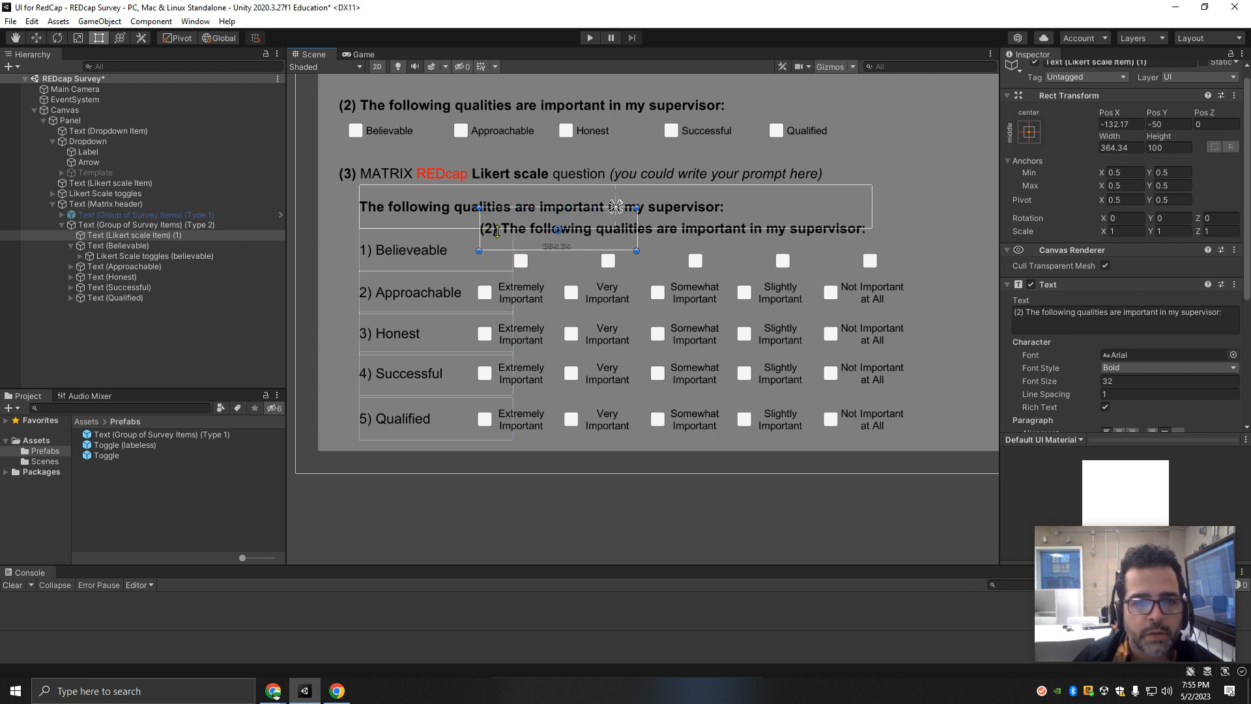
drag(637, 222, 903, 218)
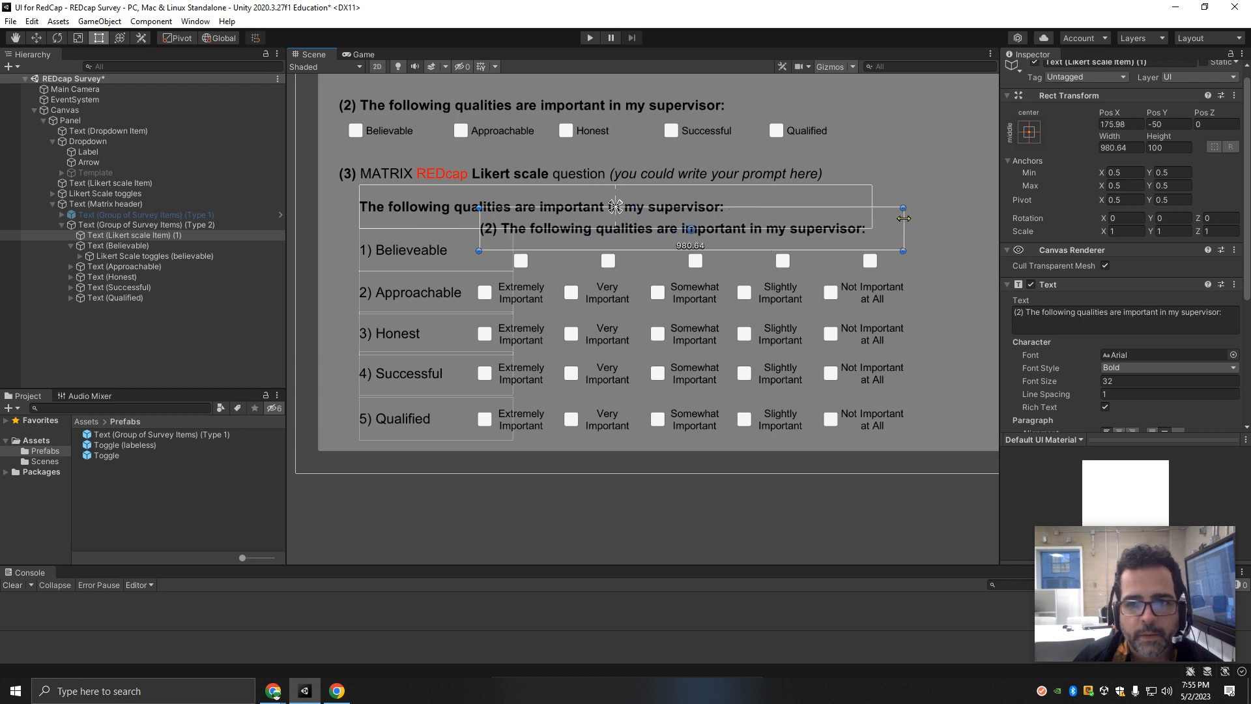
drag(480, 228, 477, 228)
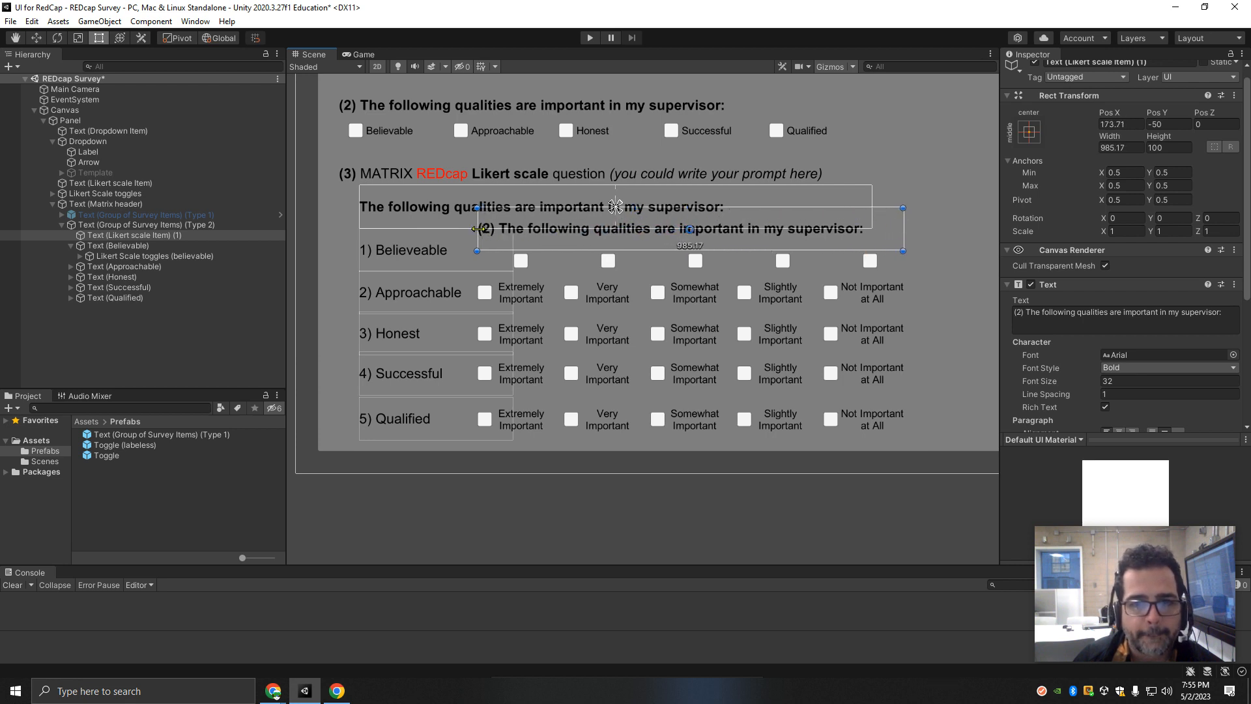
drag(709, 207, 703, 230)
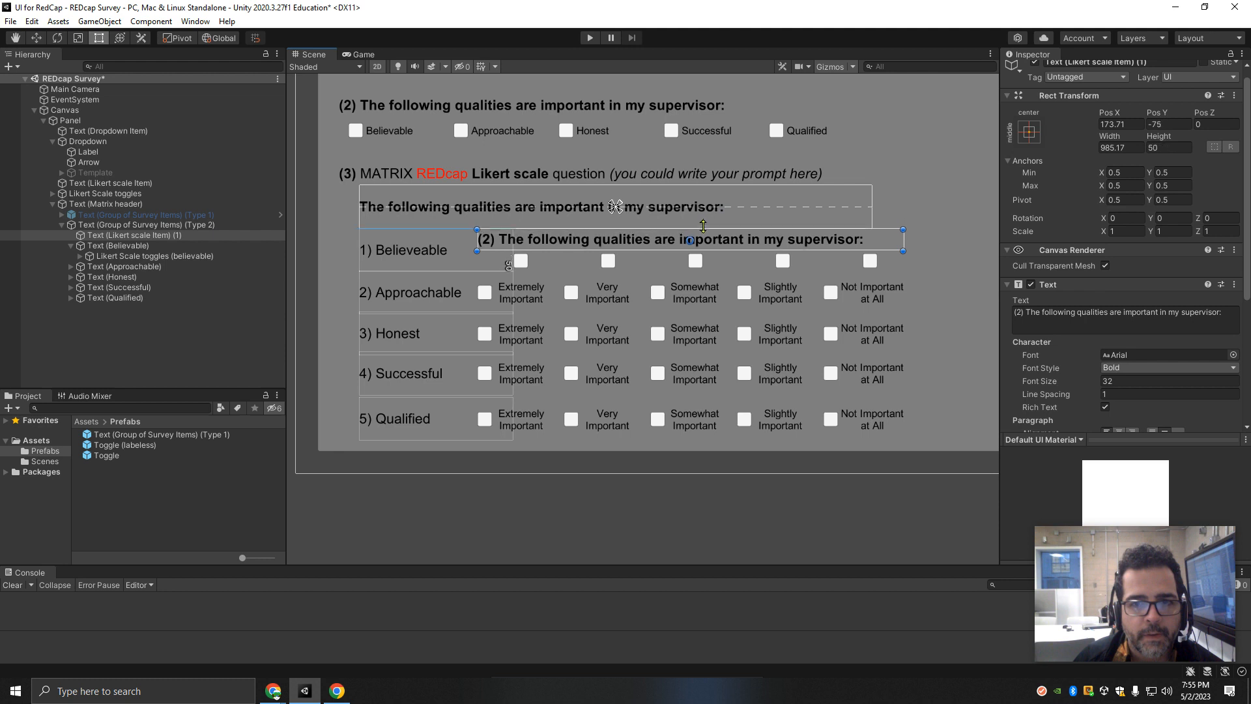
drag(638, 252, 638, 254)
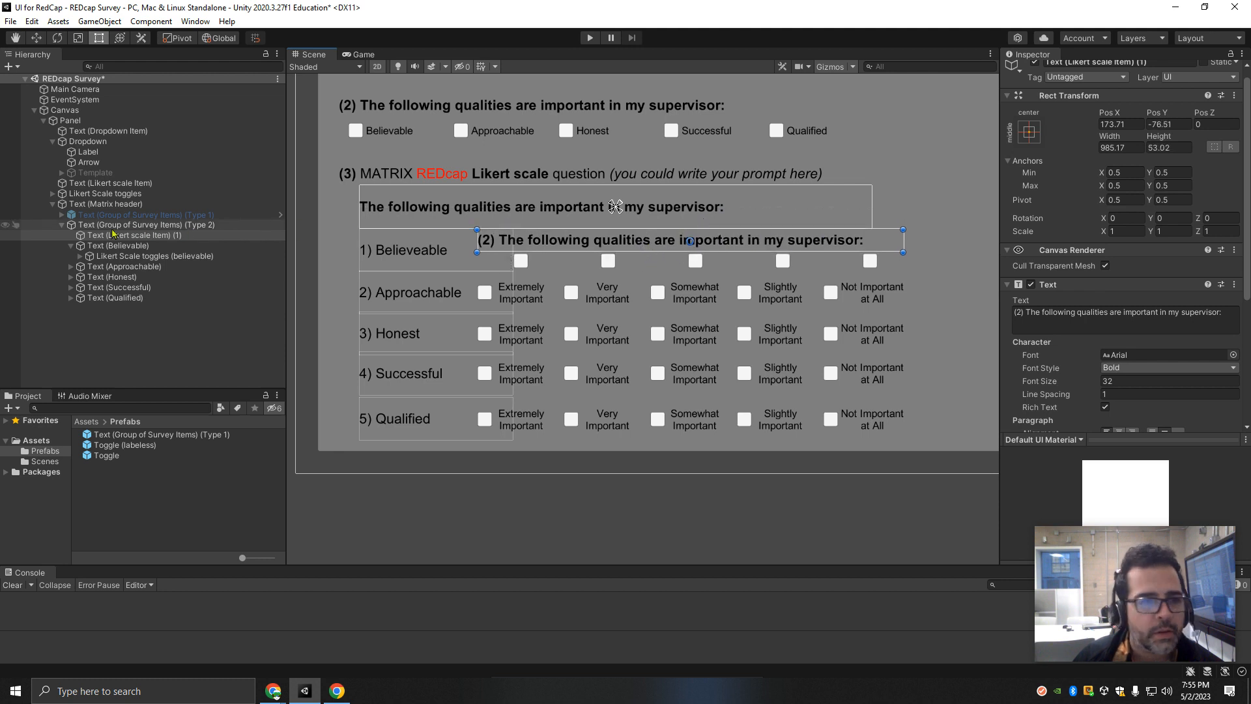
Step: Rename the copied text object as Text (5-point Likert LABELS)
click(142, 236)
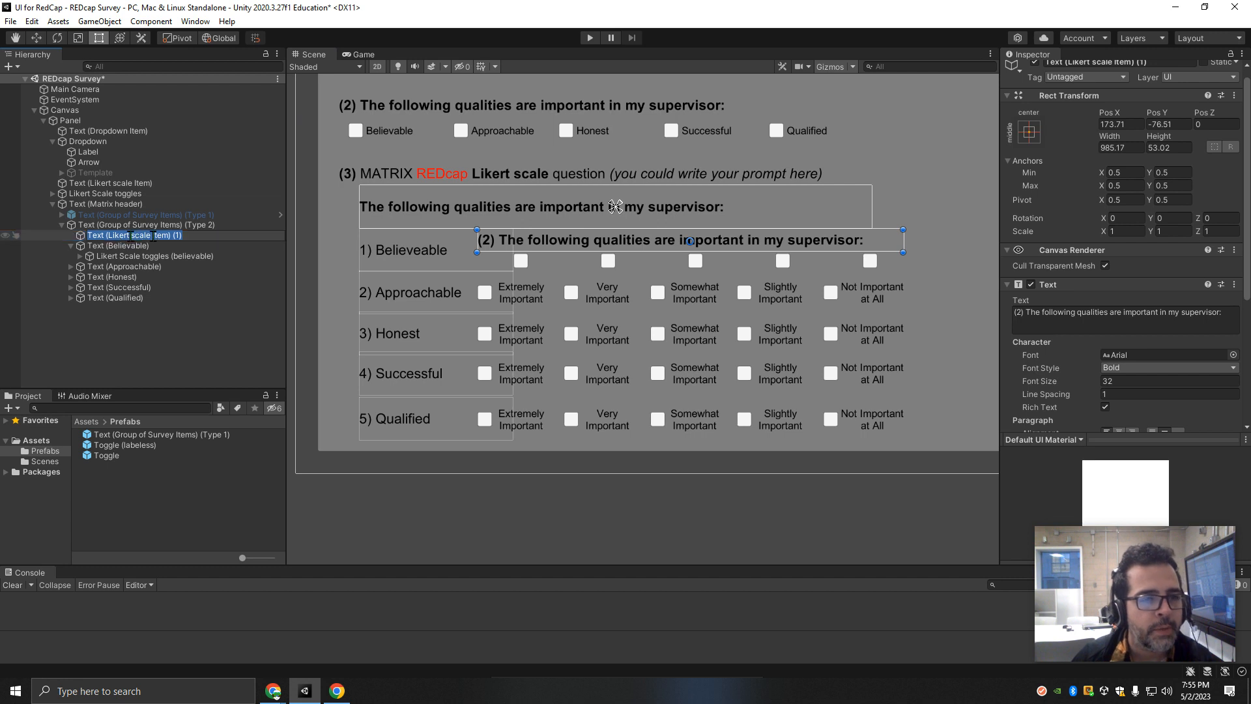
key(Right)
key(BackSpace)
key(BackSpace)
key(BackSpace)
key(BackSpace)
key(BackSpace)
key(BackSpace)
key(BackSpace)
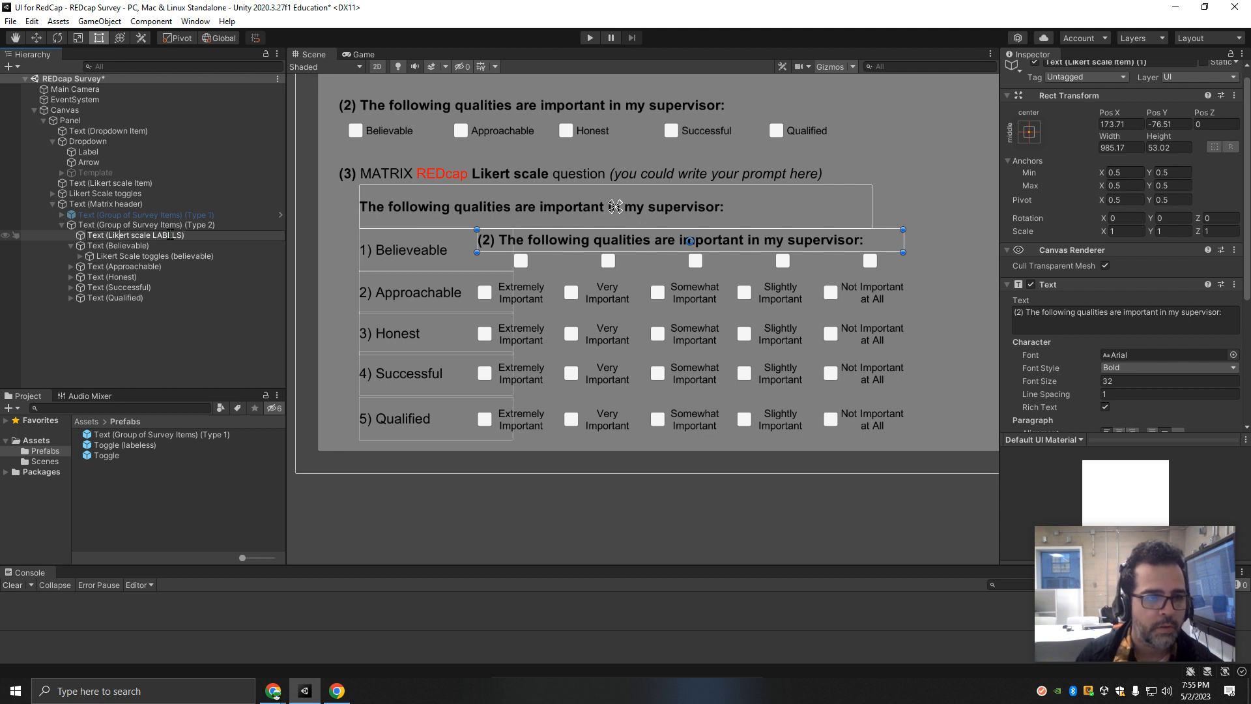
text(5-point)
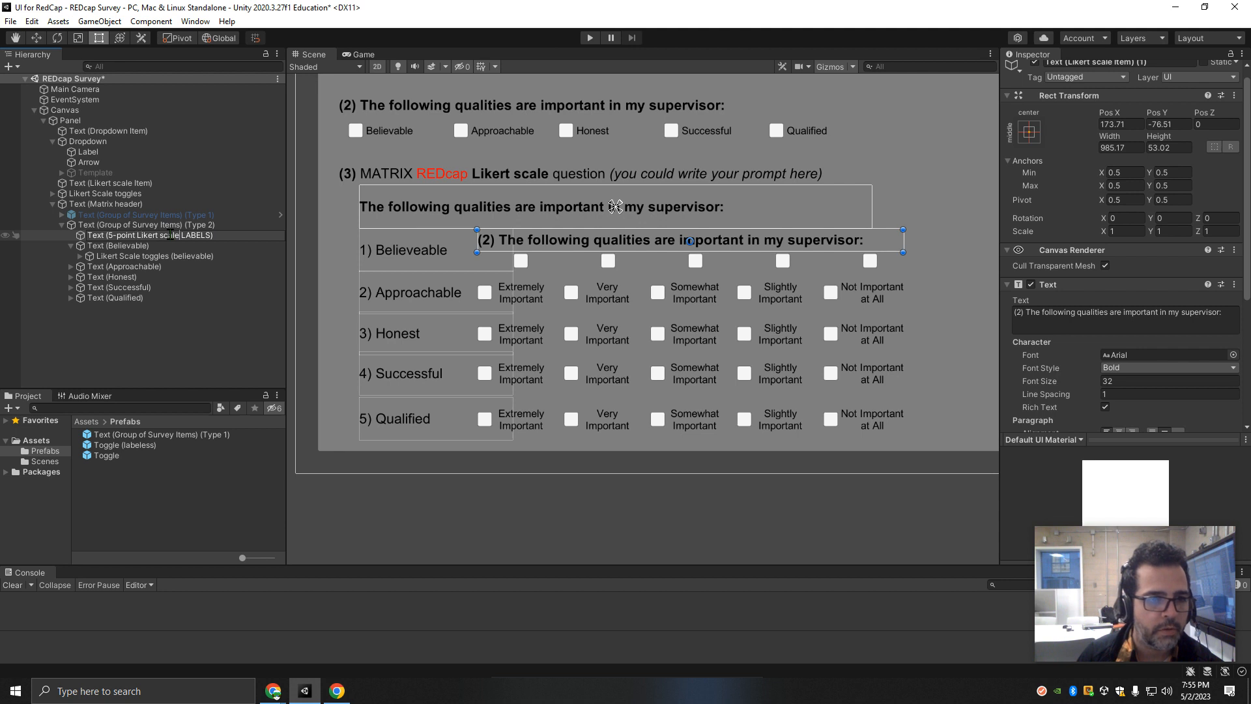
key(BackSpace)
key(BackSpace)
key(BackSpace)
key(BackSpace)
key(BackSpace)
key(BackSpace)
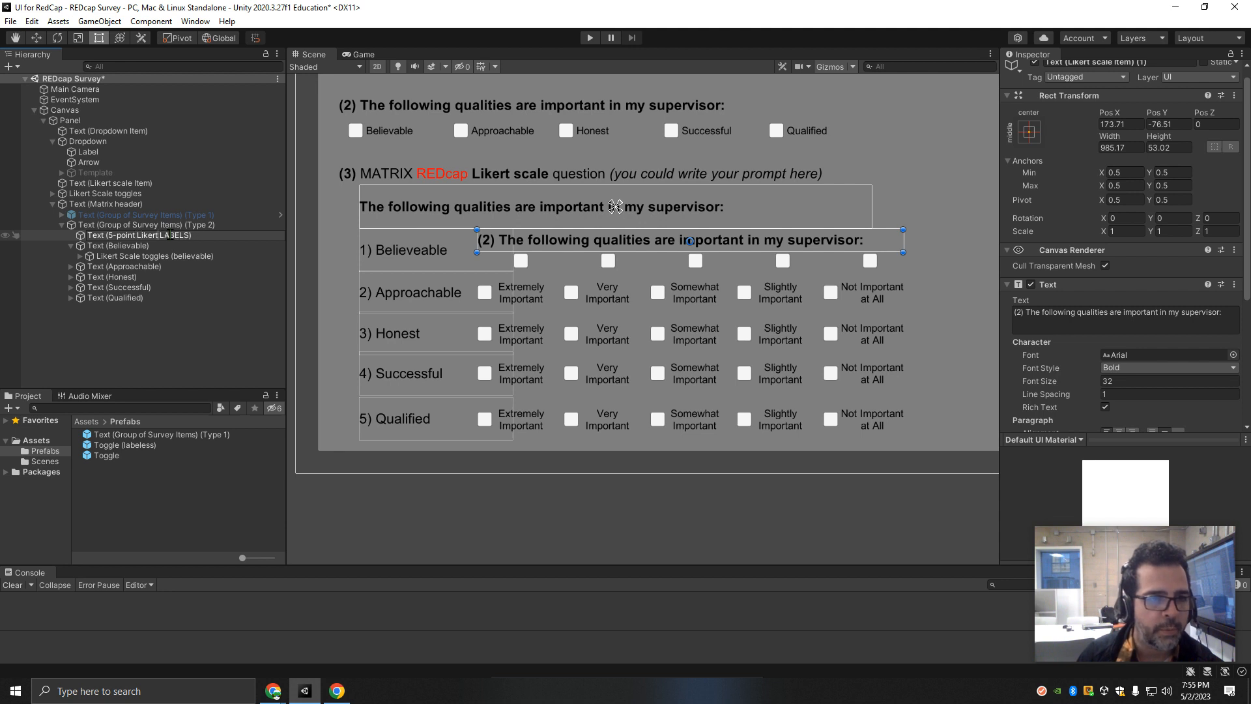
key(Return)
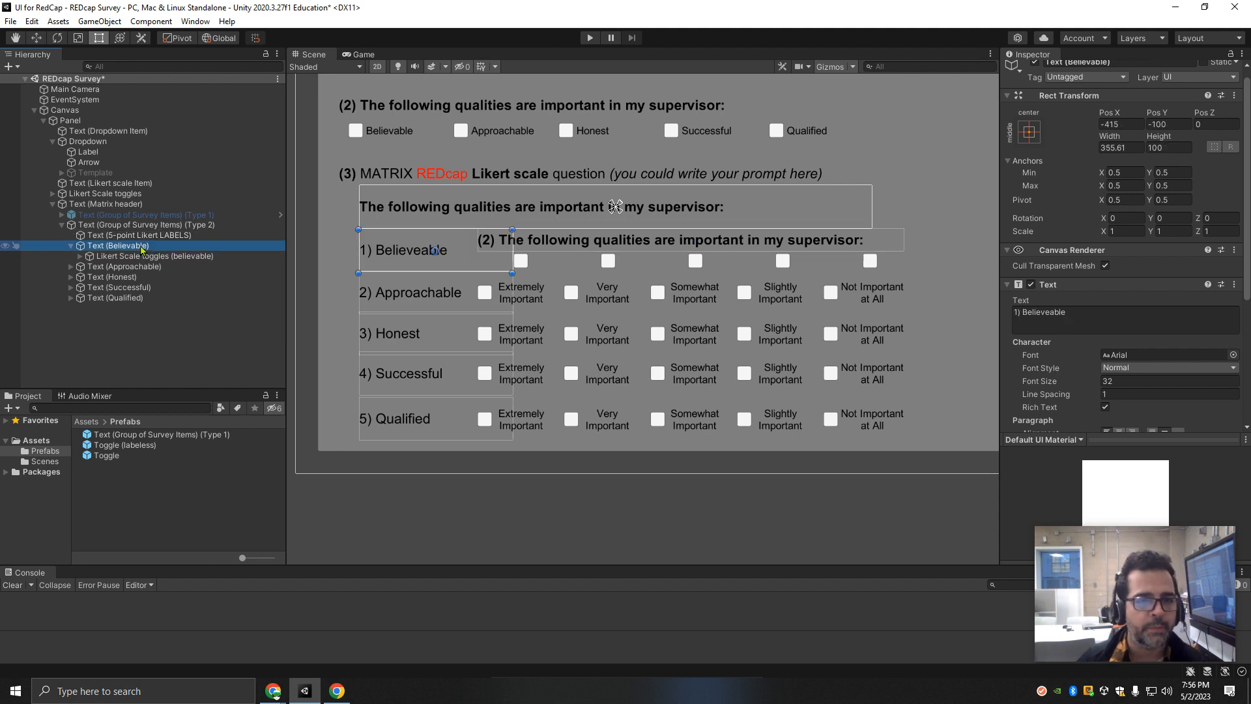
Step: Try "Extremely Important" as the text content of the 5-point Likert LABELS object
click(1044, 311)
key(ctrl+c)
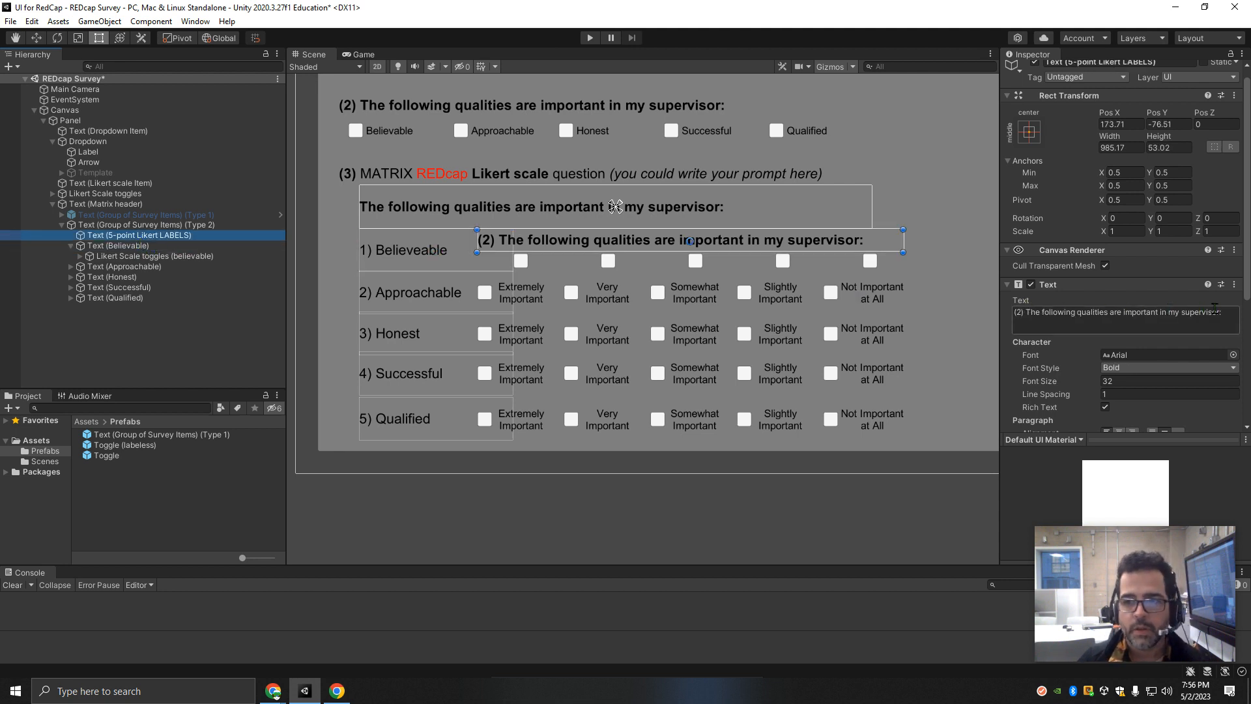
key(BackSpace)
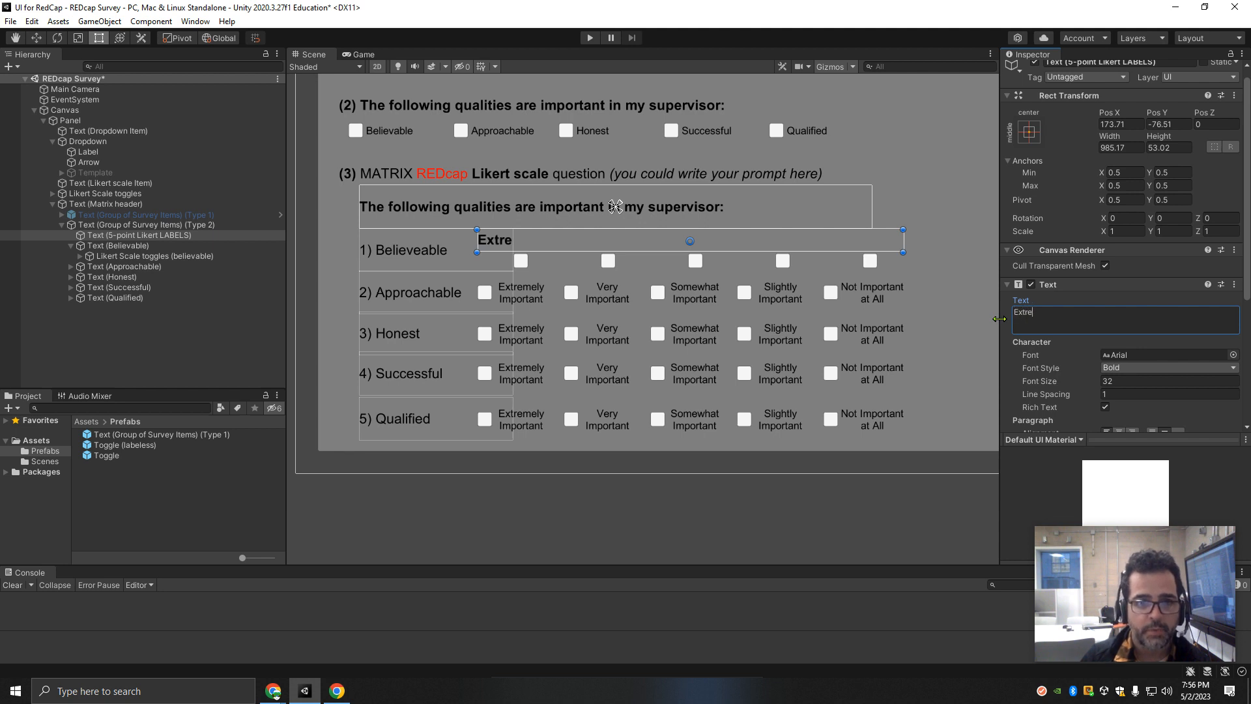
text(mel)
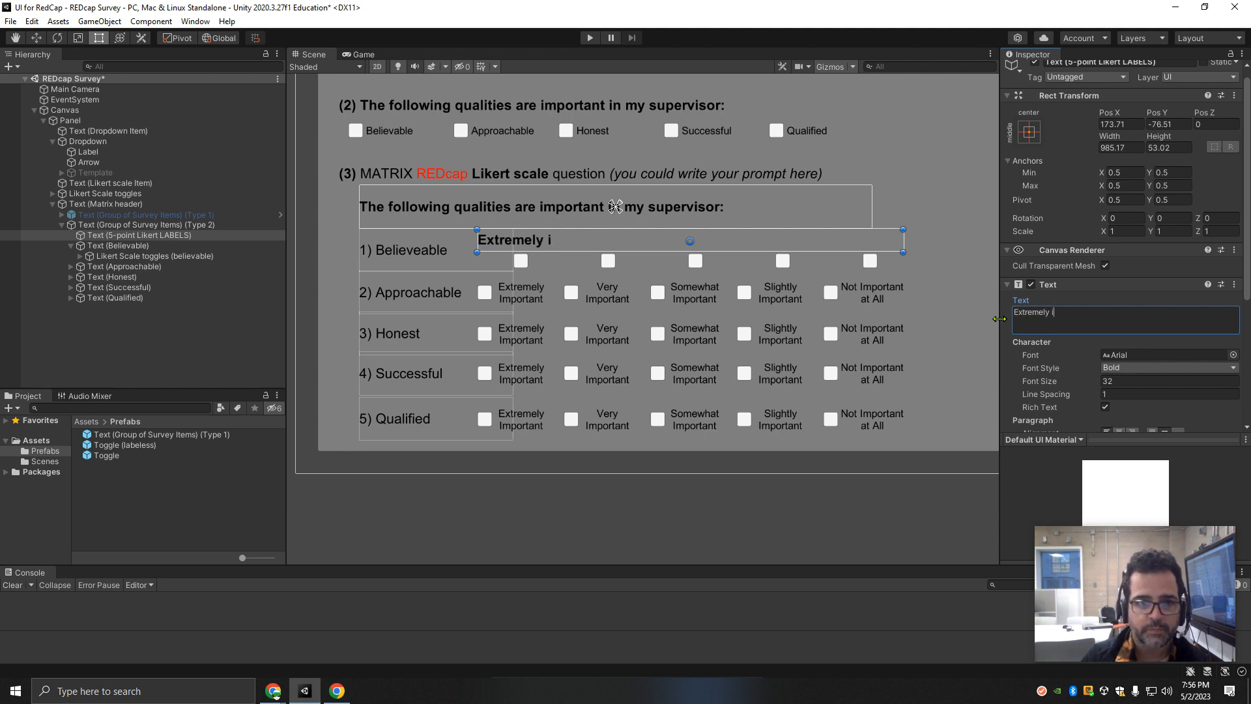
text(y Important)
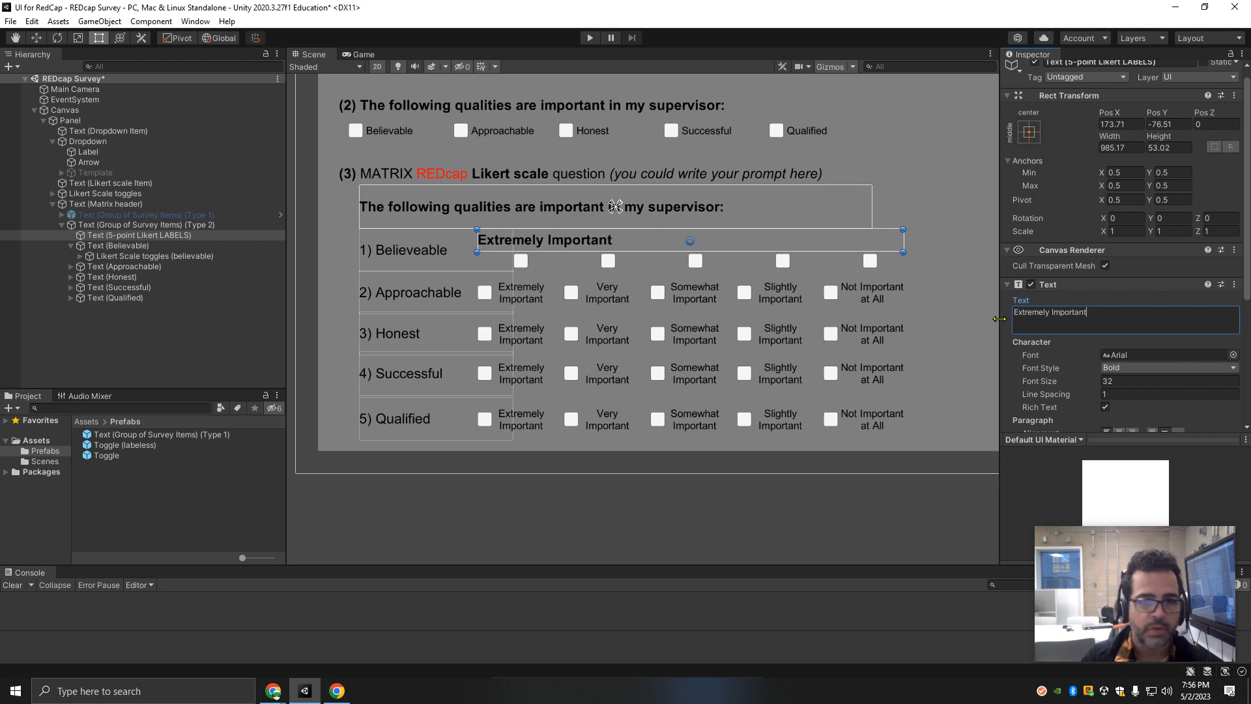
key(ctrl+a)
key(ctrl+v)
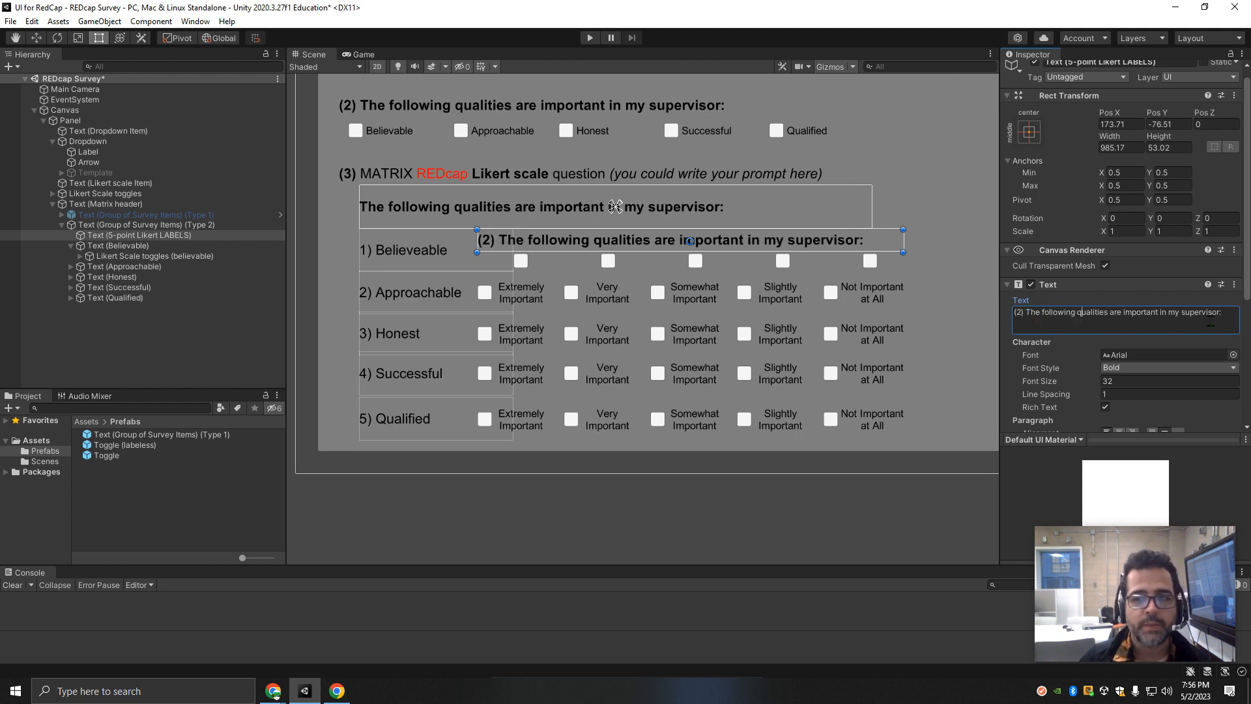
Step: Clear all text content from the 5-point Likert LABELS object
key(ctrl+a)
key(BackSpace)
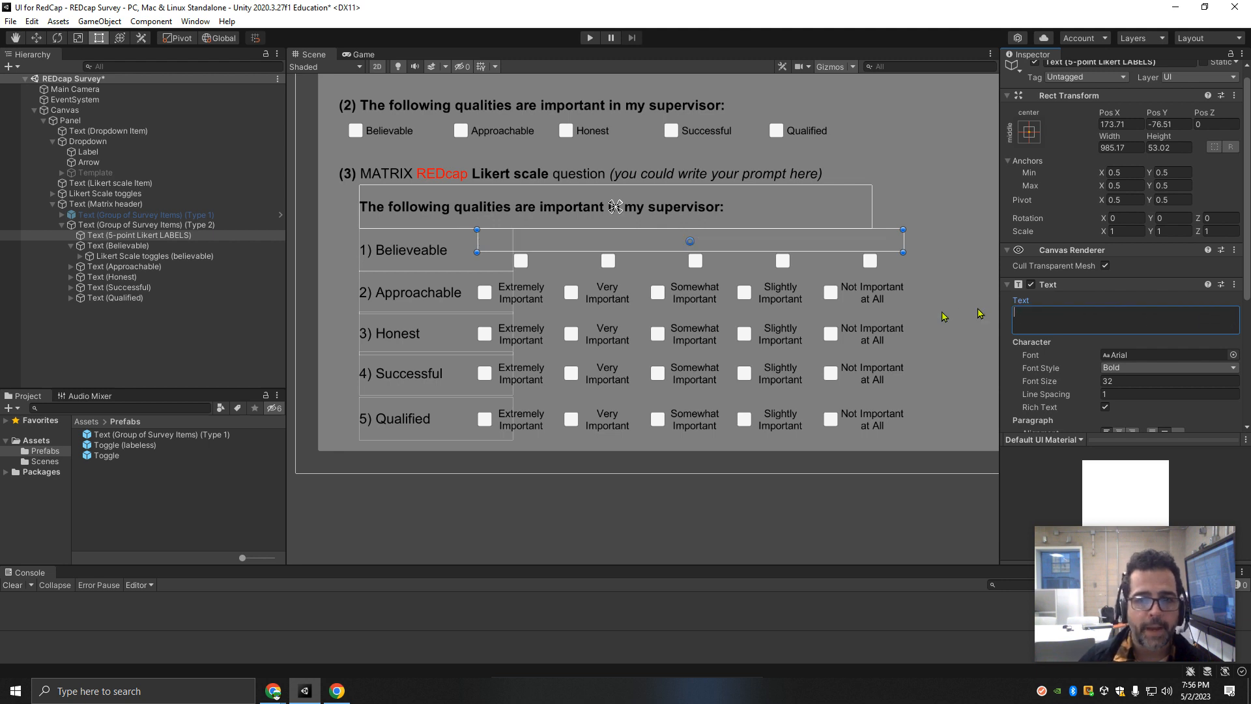
right_click(103, 237)
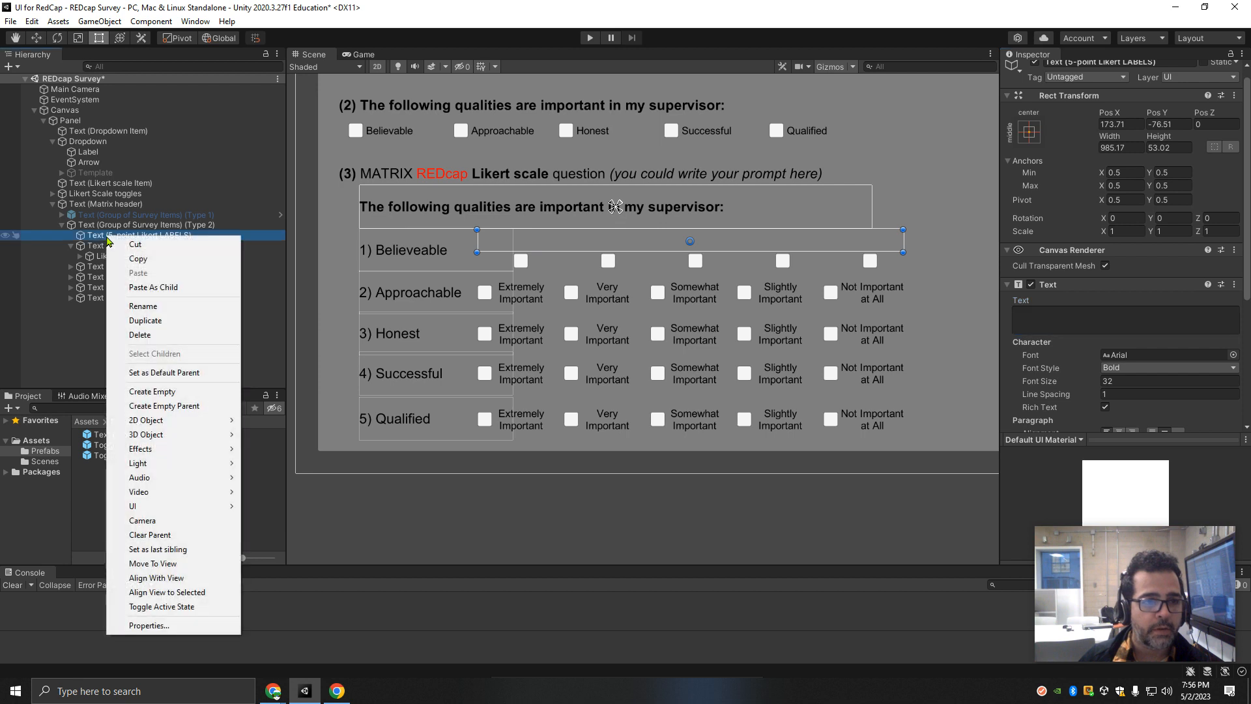
mouse_move(180, 513)
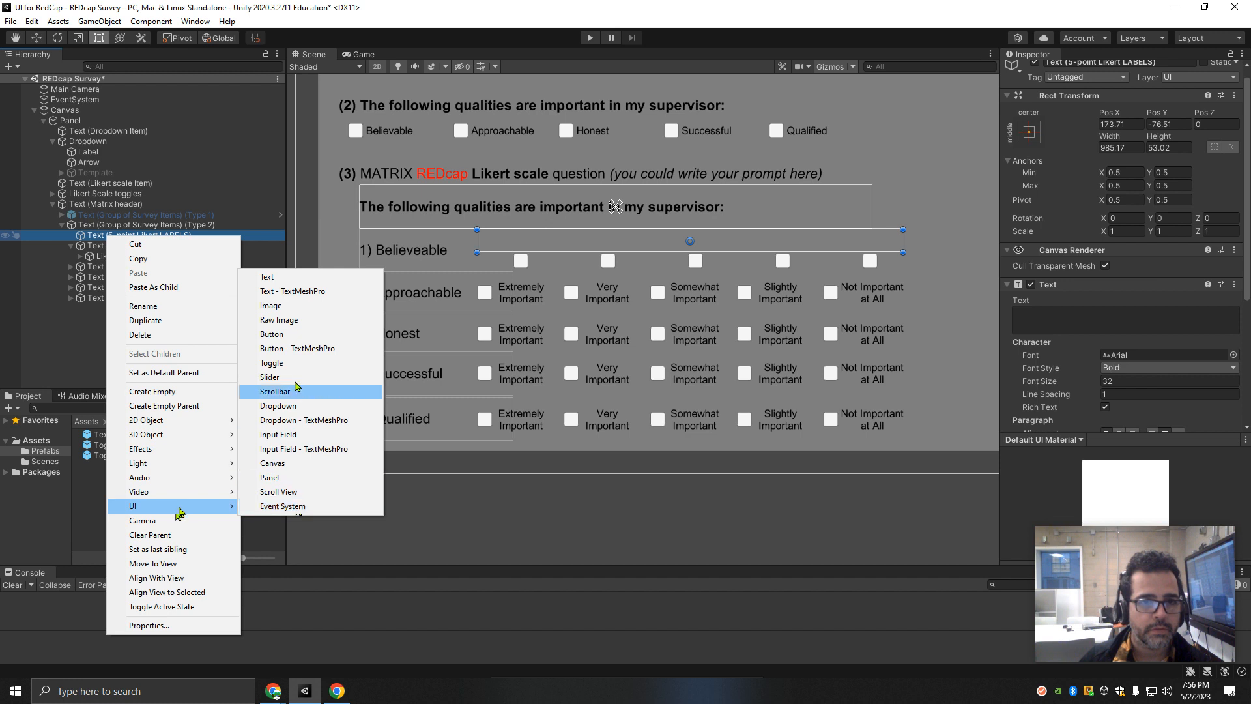
key(Escape)
click(163, 226)
click(150, 236)
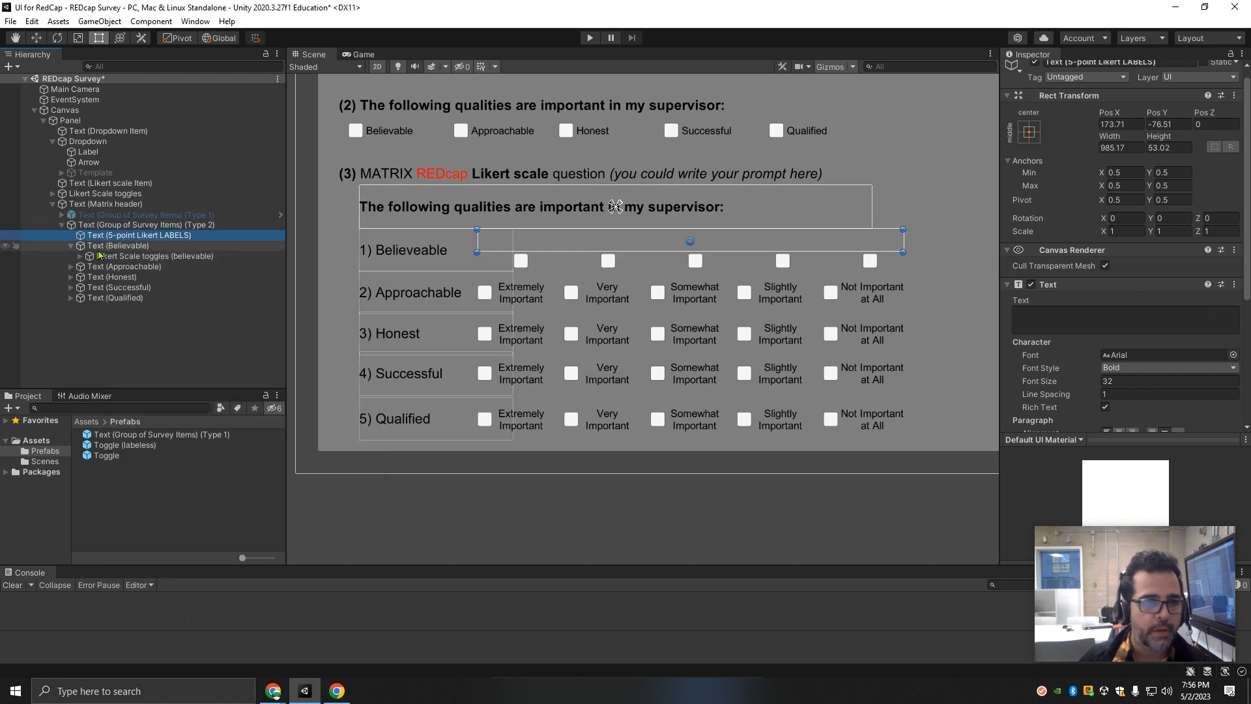
Step: Deactivate all five Type 2 item rows, from Text (Believable) through Text (Qualified)
click(71, 245)
click(118, 247)
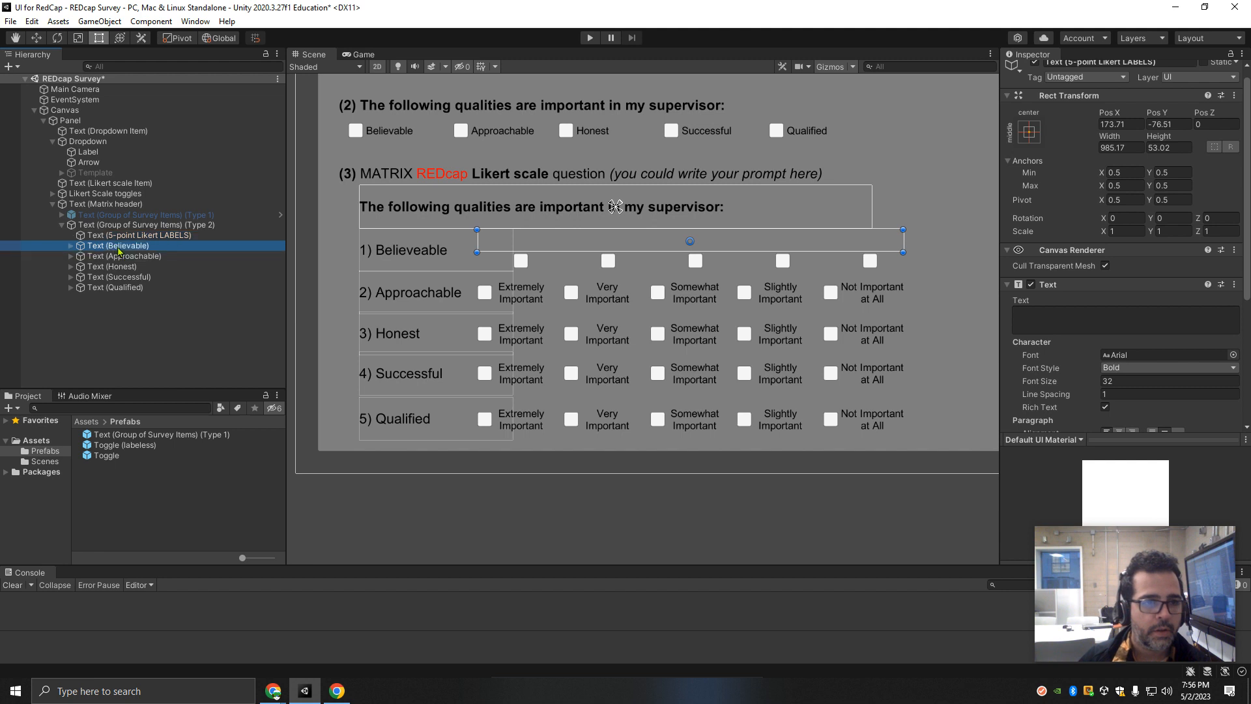
shift+click(119, 287)
click(1035, 63)
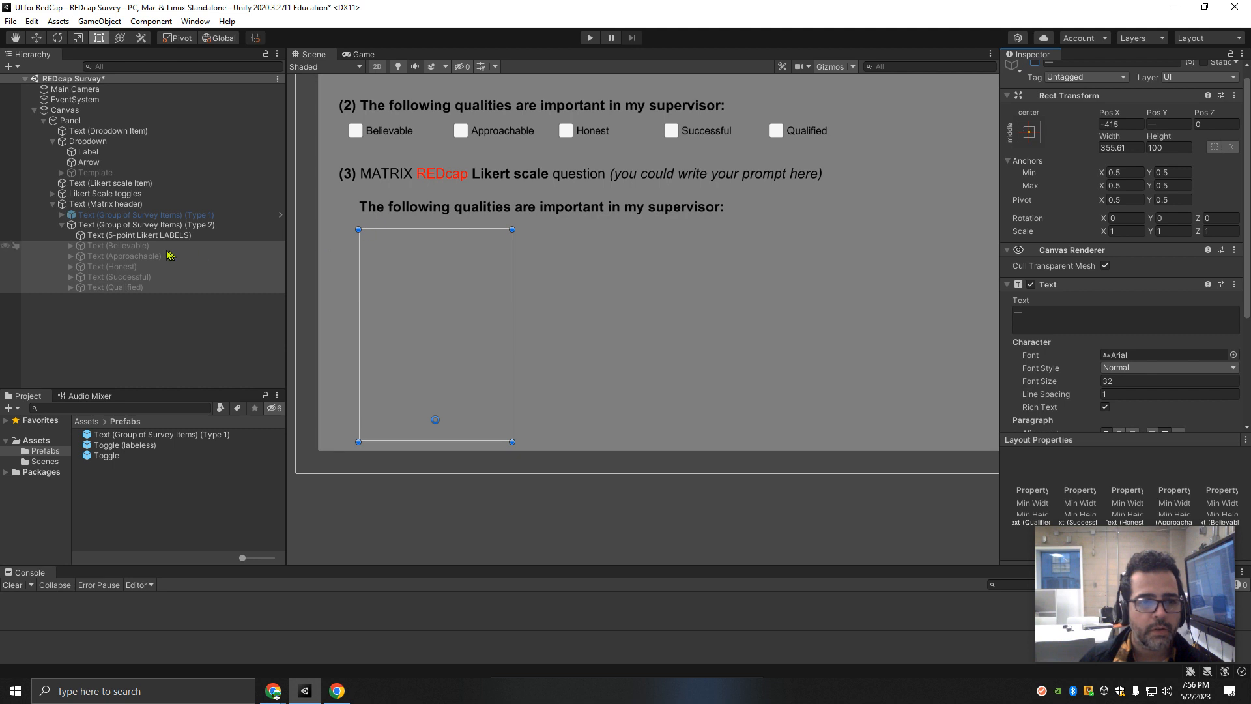
Step: Duplicate the 5-point Likert LABELS object and nest the copy inside the original as its child
click(143, 237)
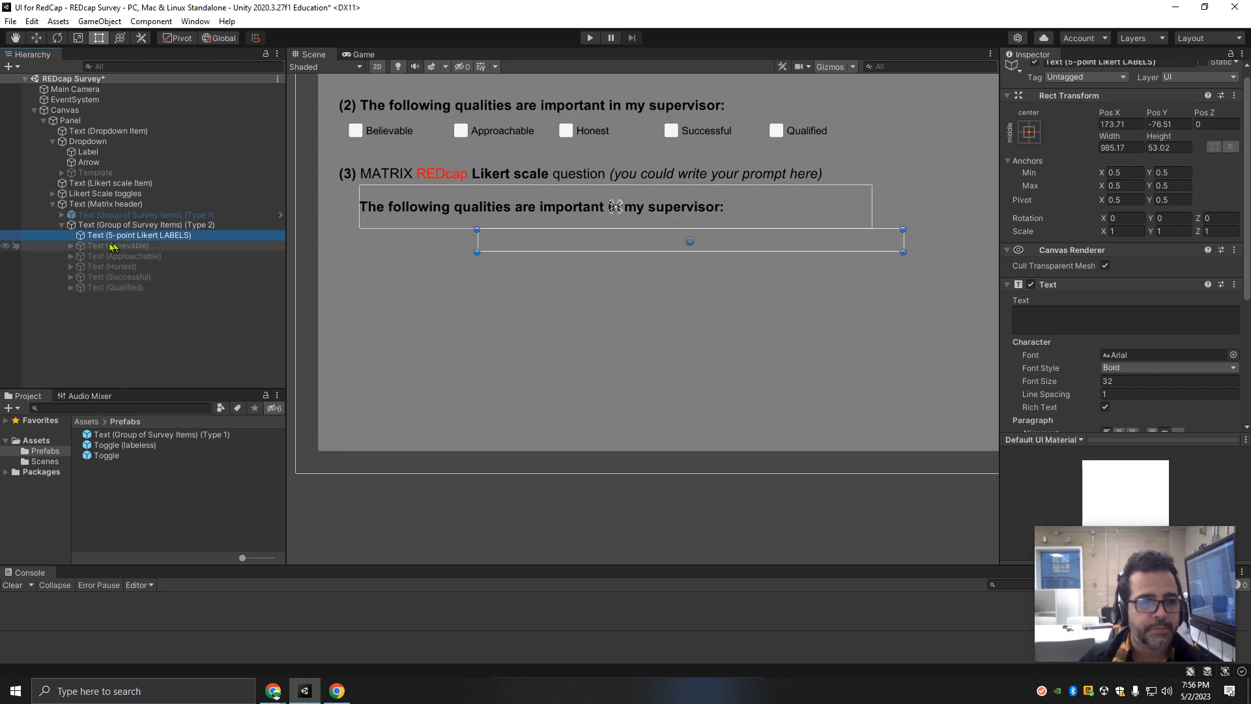
key(ctrl+d)
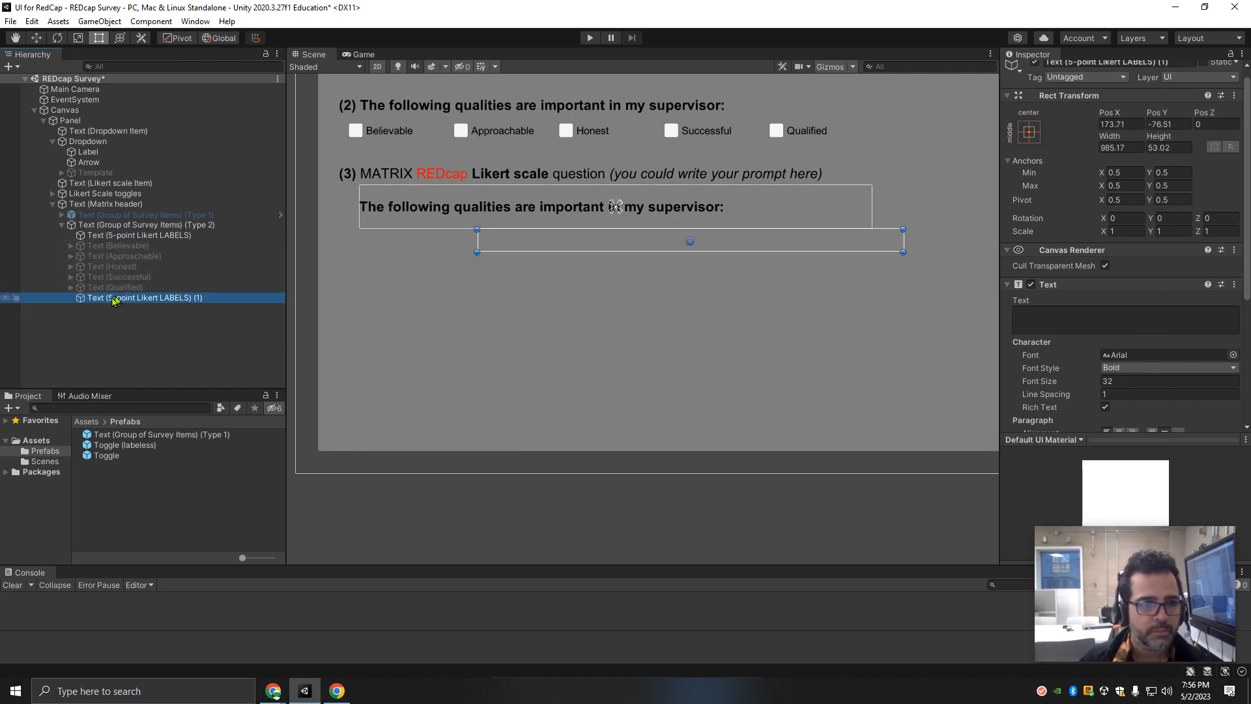
drag(114, 298, 119, 238)
Step: Rename the nested label copy as Text (ExtremelyImportant)
click(119, 247)
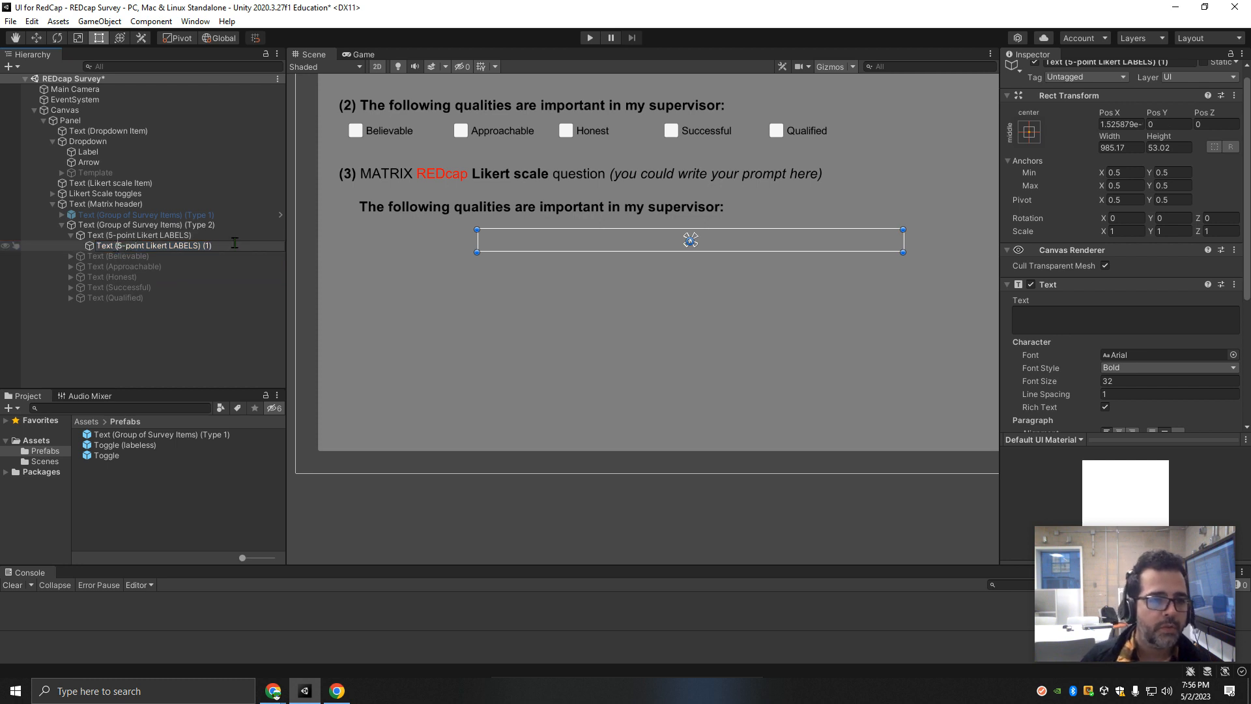
key(Delete)
key(Delete)
key(Delete)
key(Delete)
key(Delete)
key(Delete)
key(Delete)
key(Delete)
key(Delete)
key(Delete)
key(Delete)
key(Delete)
key(Delete)
key(Delete)
key(Delete)
key(Delete)
key(Delete)
key(Delete)
key(Delete)
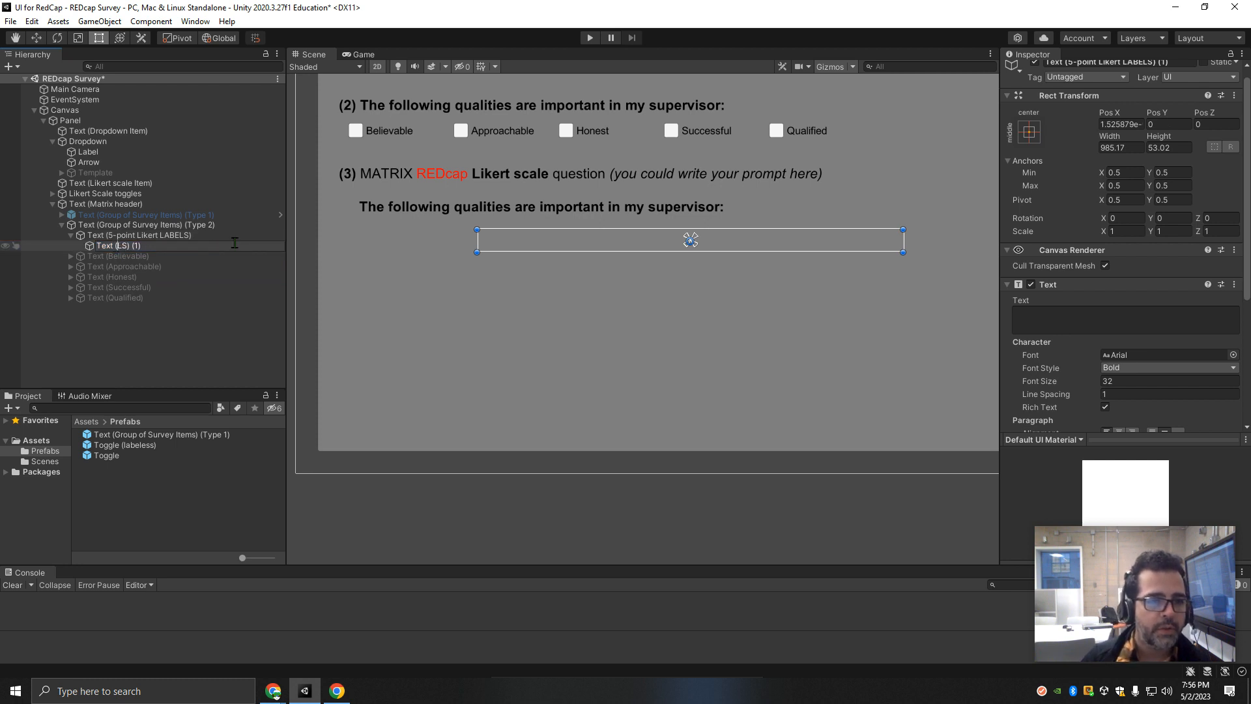
text(Extreme))
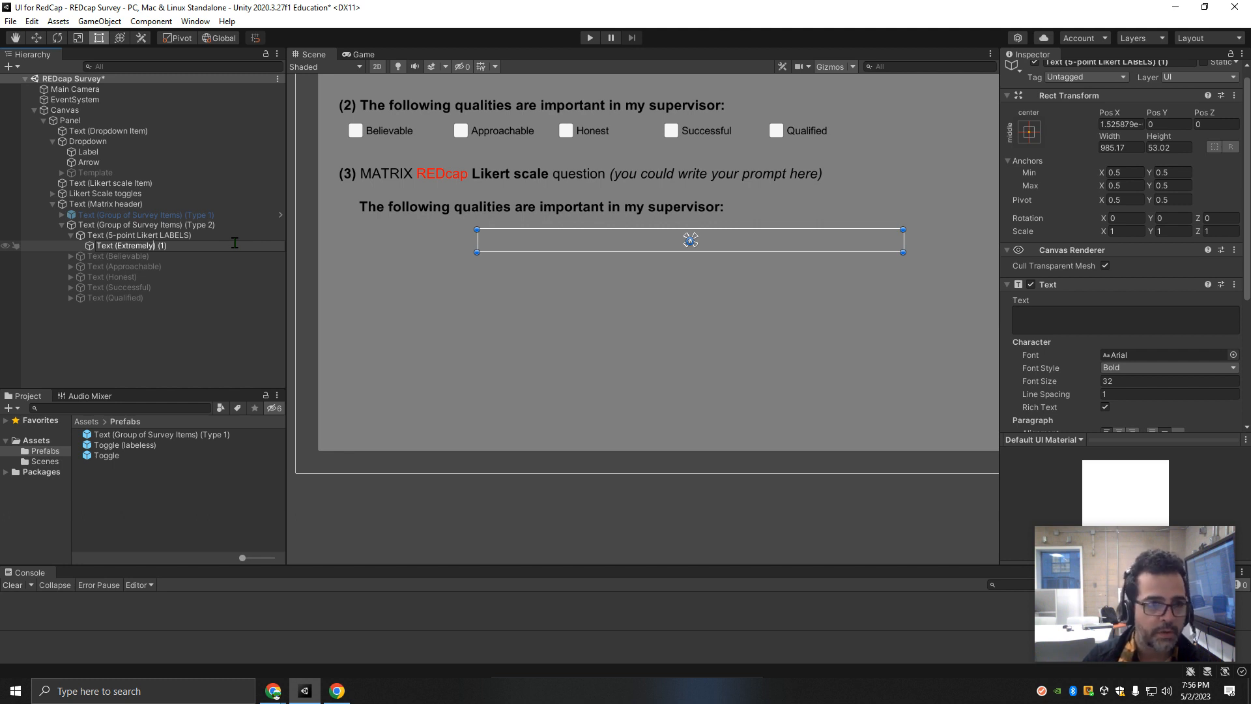
text(lyImportant)
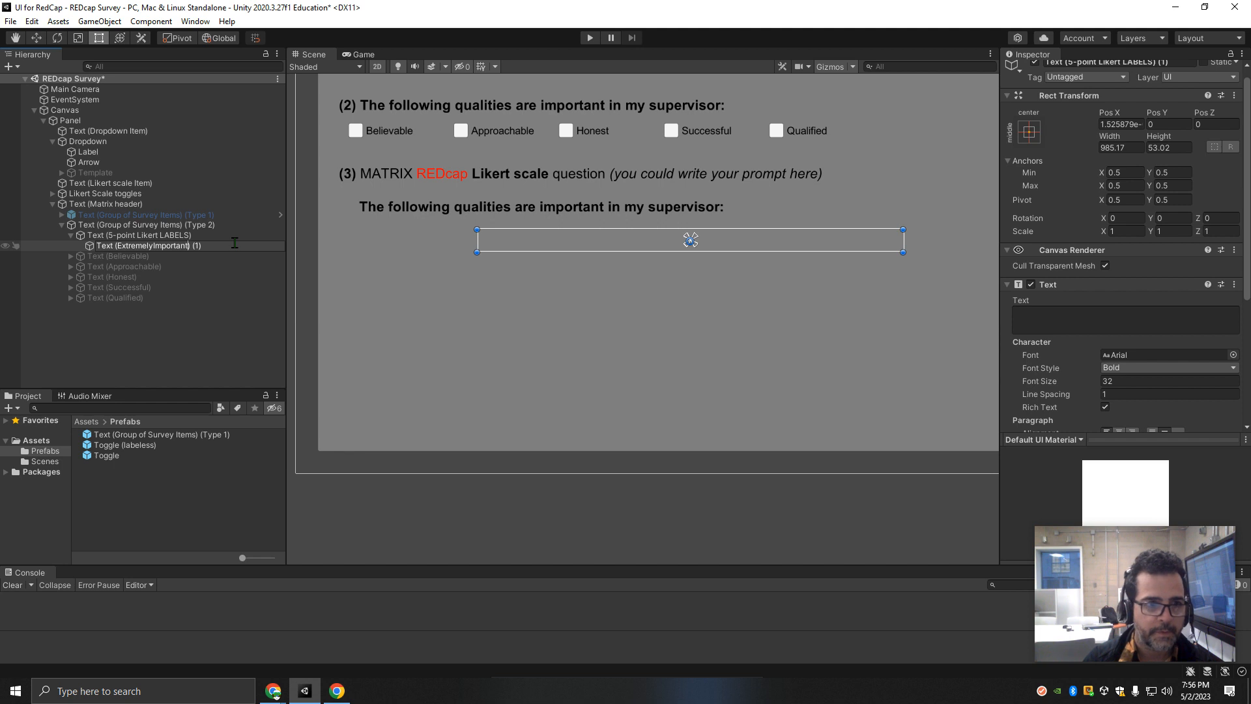
key(Return)
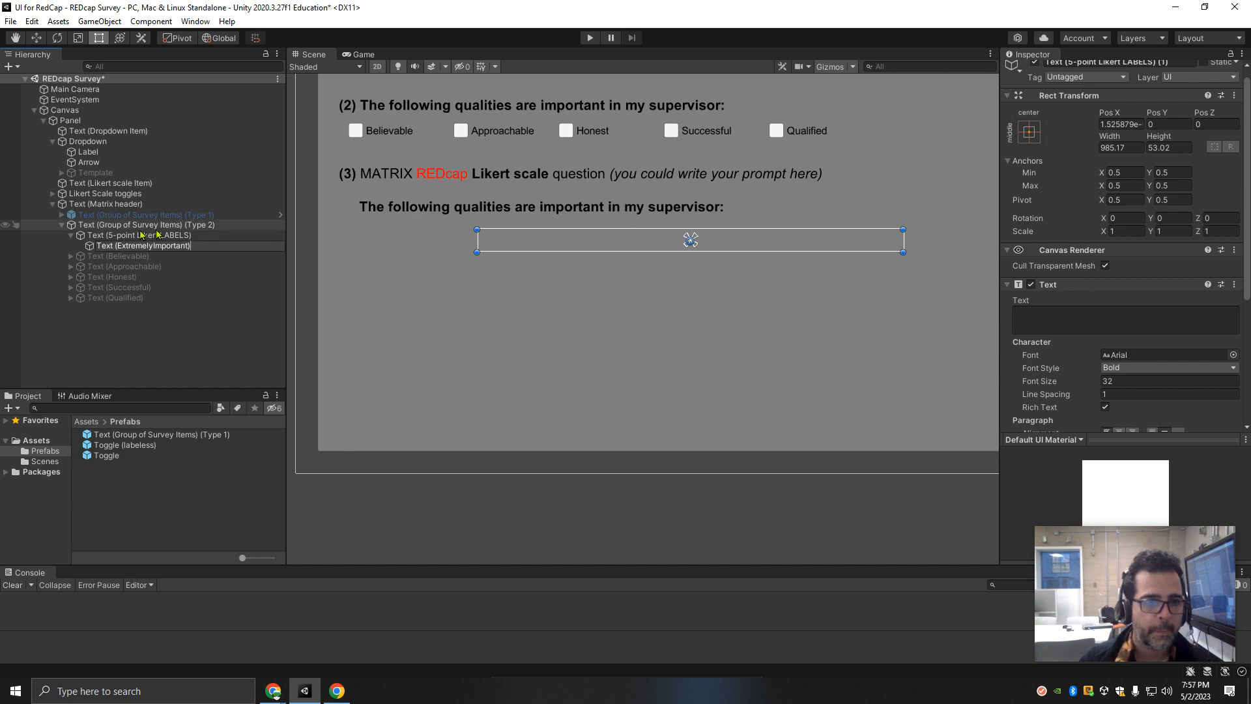
Step: Reset the Rect Transform of Text (ExtremelyImportant) to its defaults
key(f)
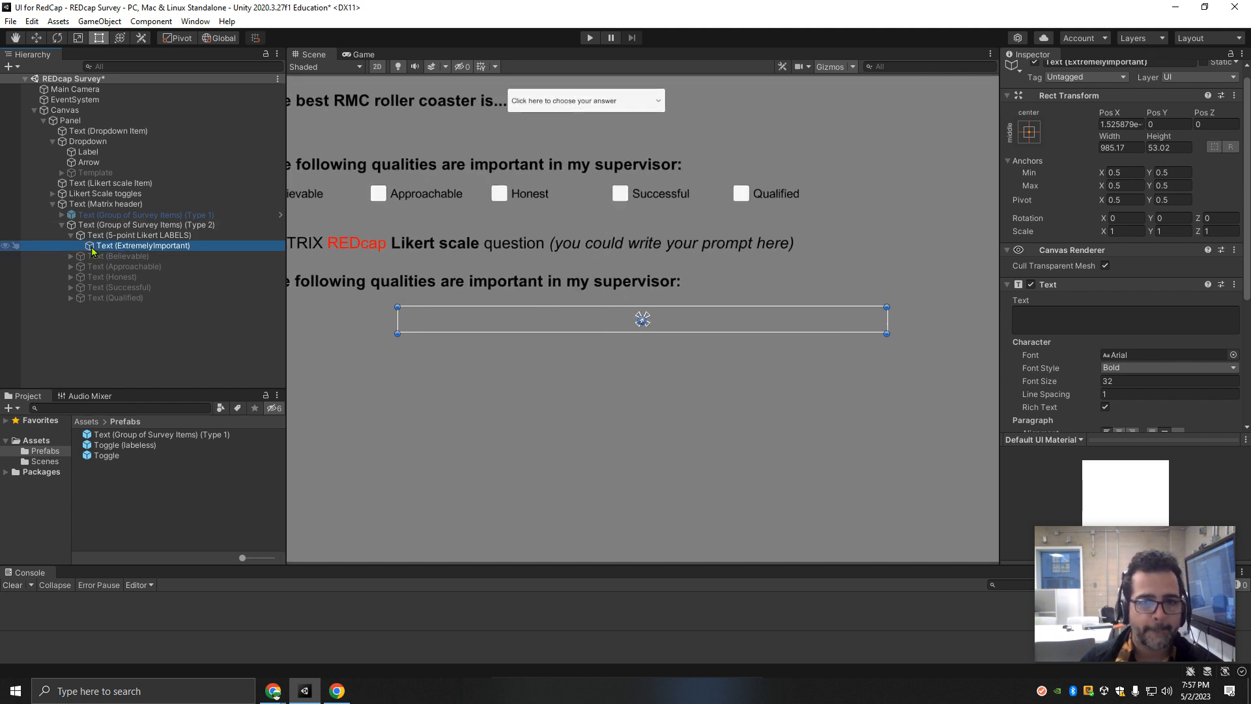
click(1234, 95)
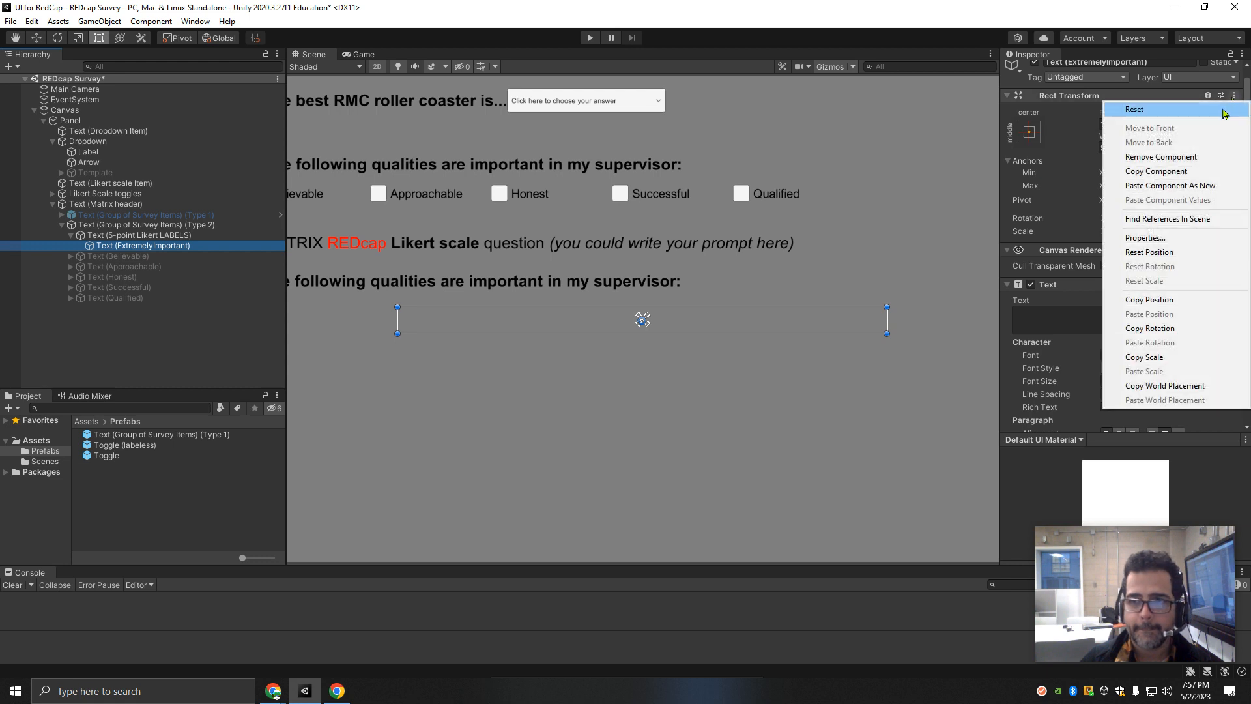
click(1061, 106)
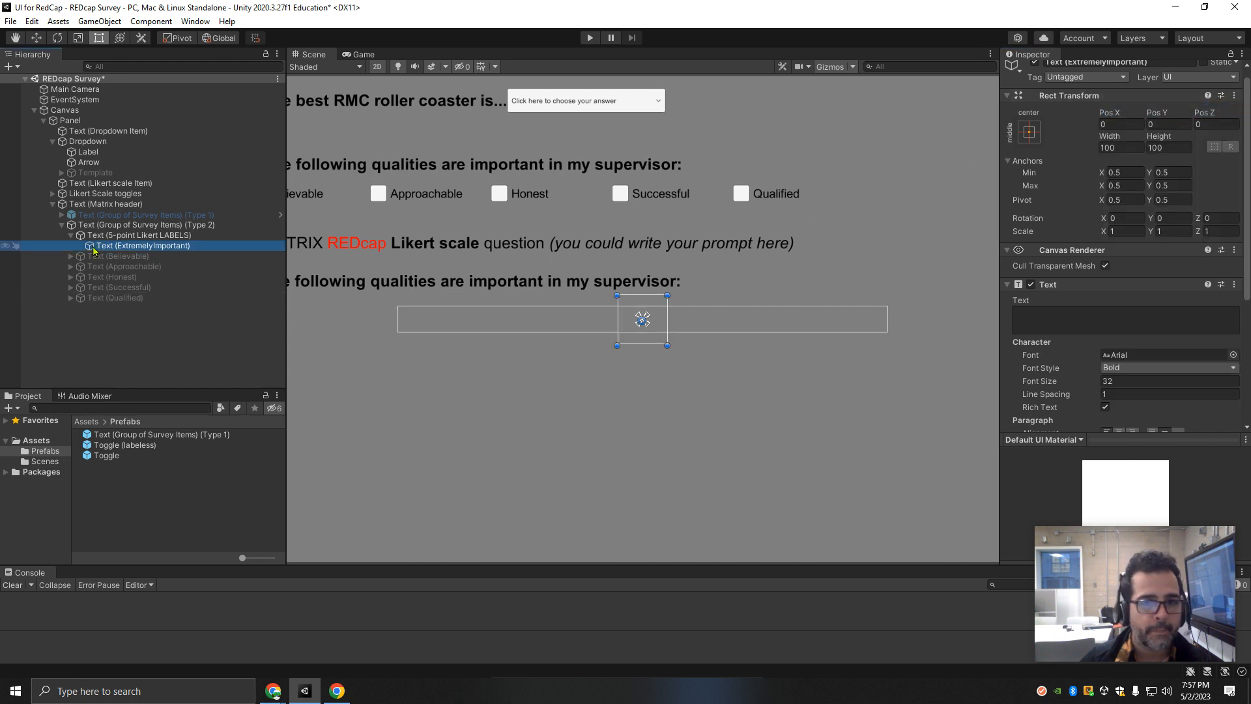
Step: Set the text content of Text (ExtremelyImportant) to "Extremely Important", reusing the wording from the object's name
click(1043, 316)
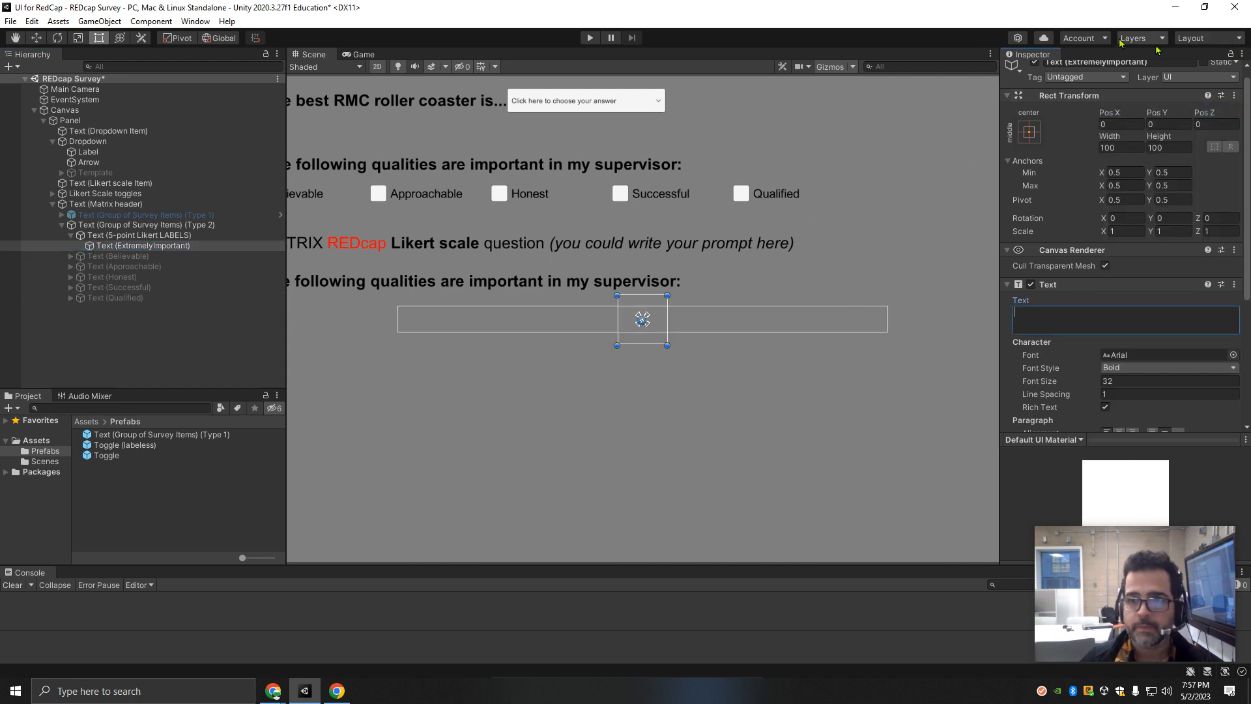
drag(1067, 63, 1140, 63)
key(ctrl+c)
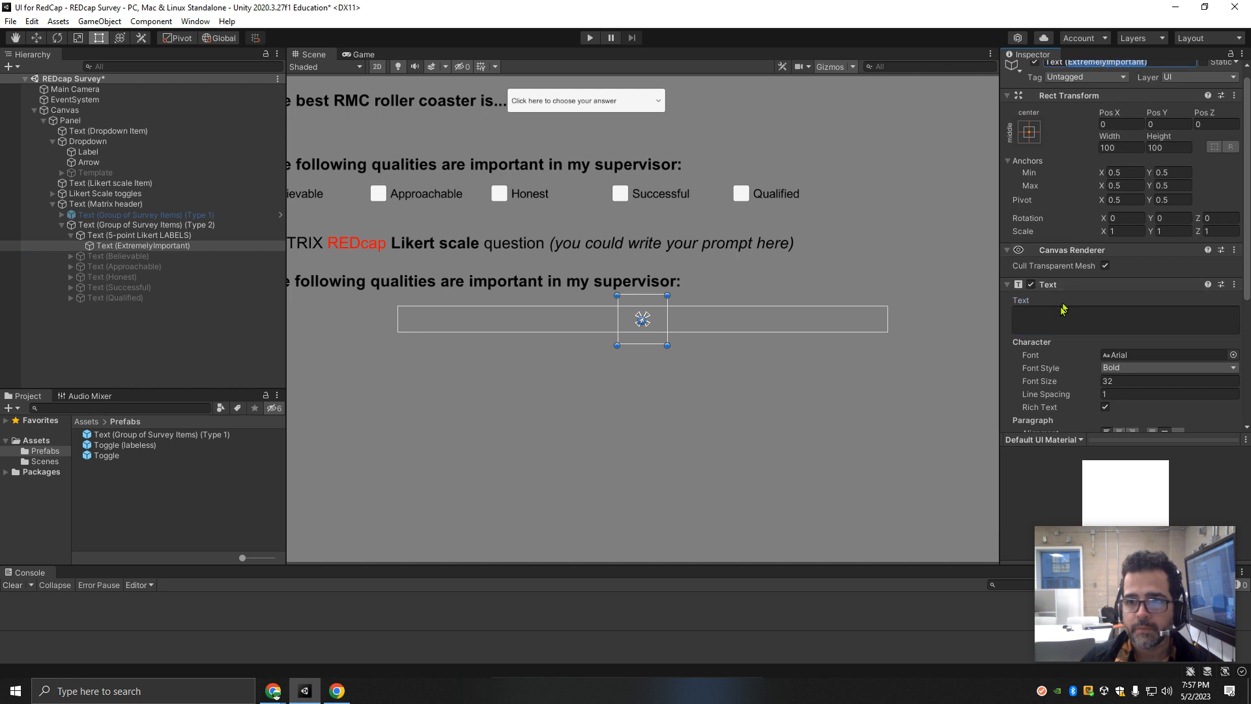
click(1068, 315)
key(ctrl+v)
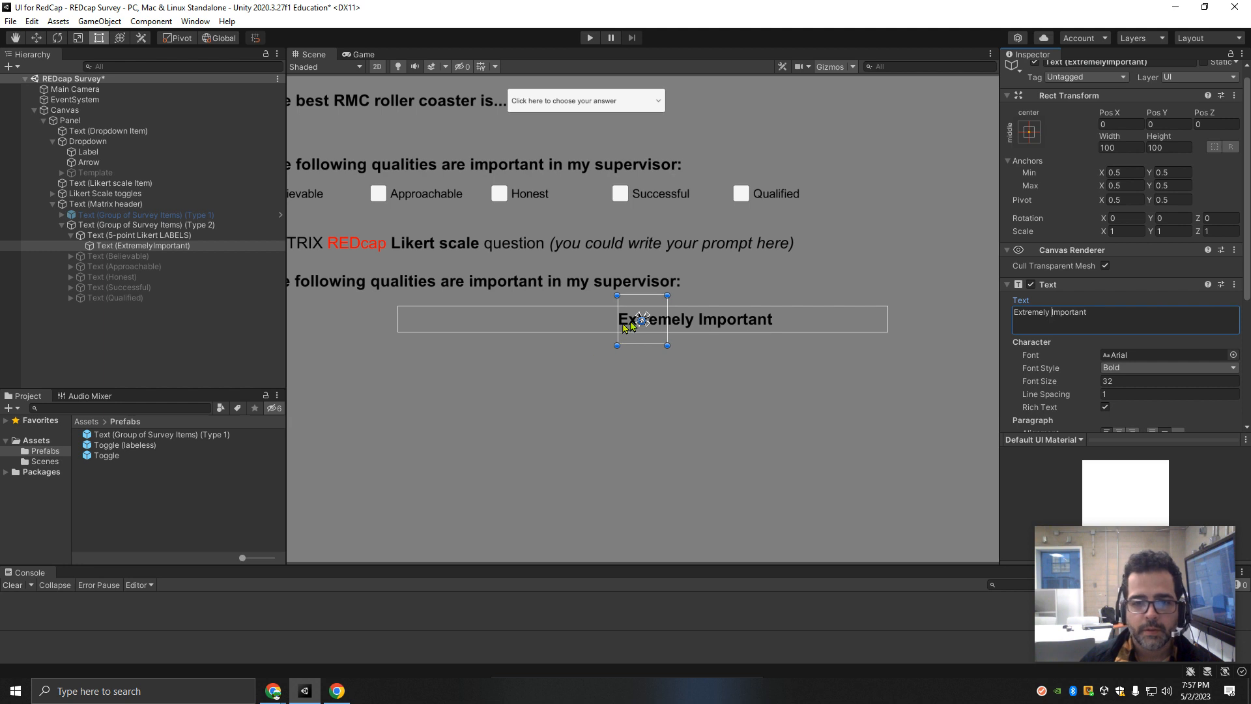
Step: Move the Extremely Important label horizontally to the left end of the Likert labels row, at about X -443
drag(661, 322, 441, 324)
scroll(443, 324, down, 3)
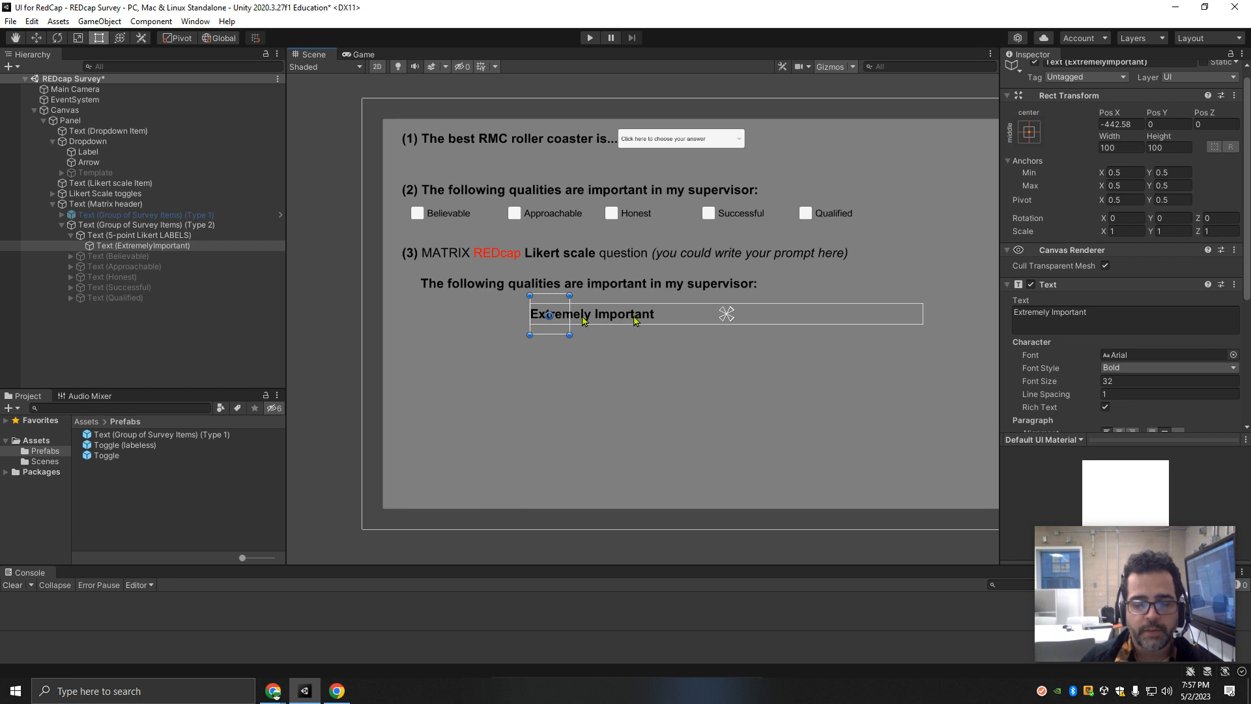
scroll(642, 328, up, 2)
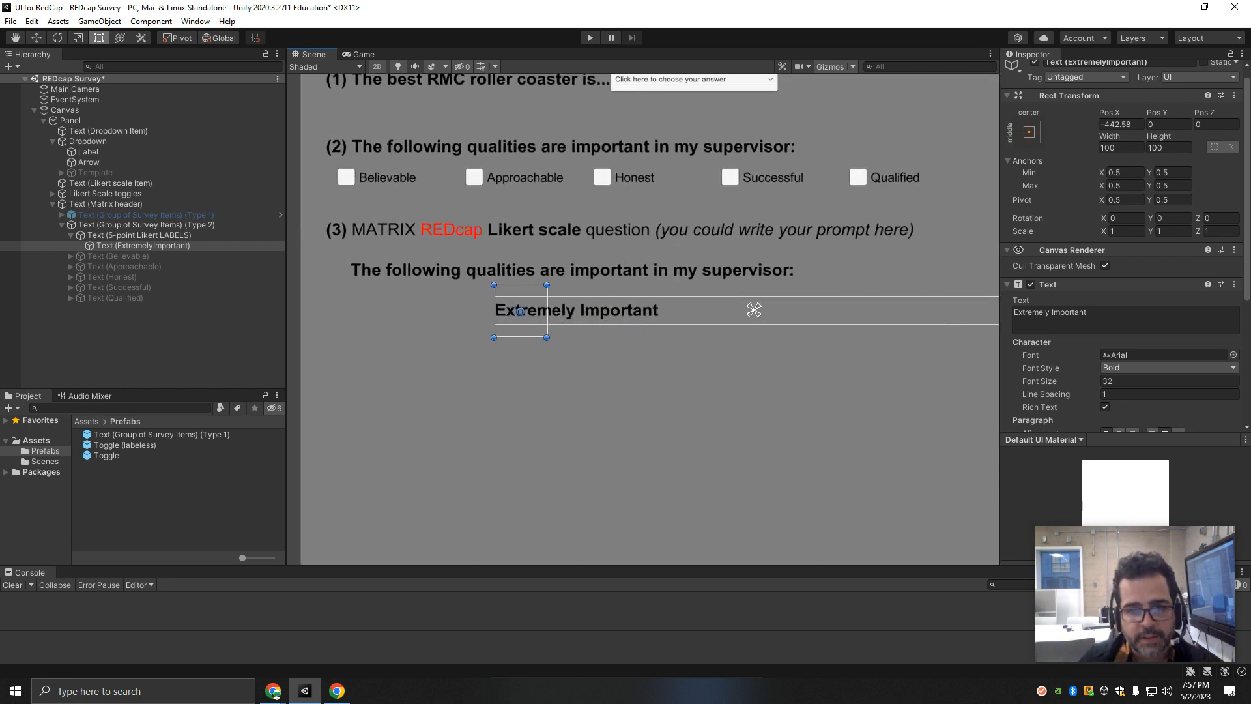
Step: Set the Extremely Important label's font size to 24 and its font style to Bold And Italic
click(1124, 381)
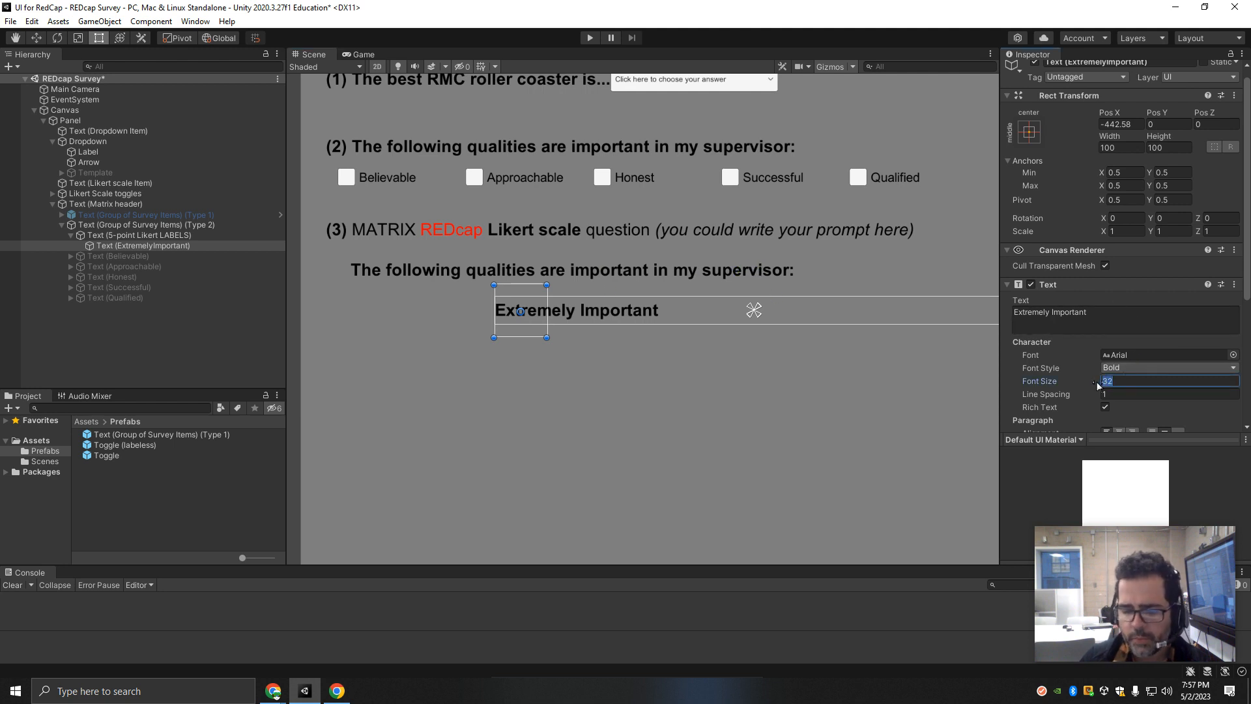
text(24)
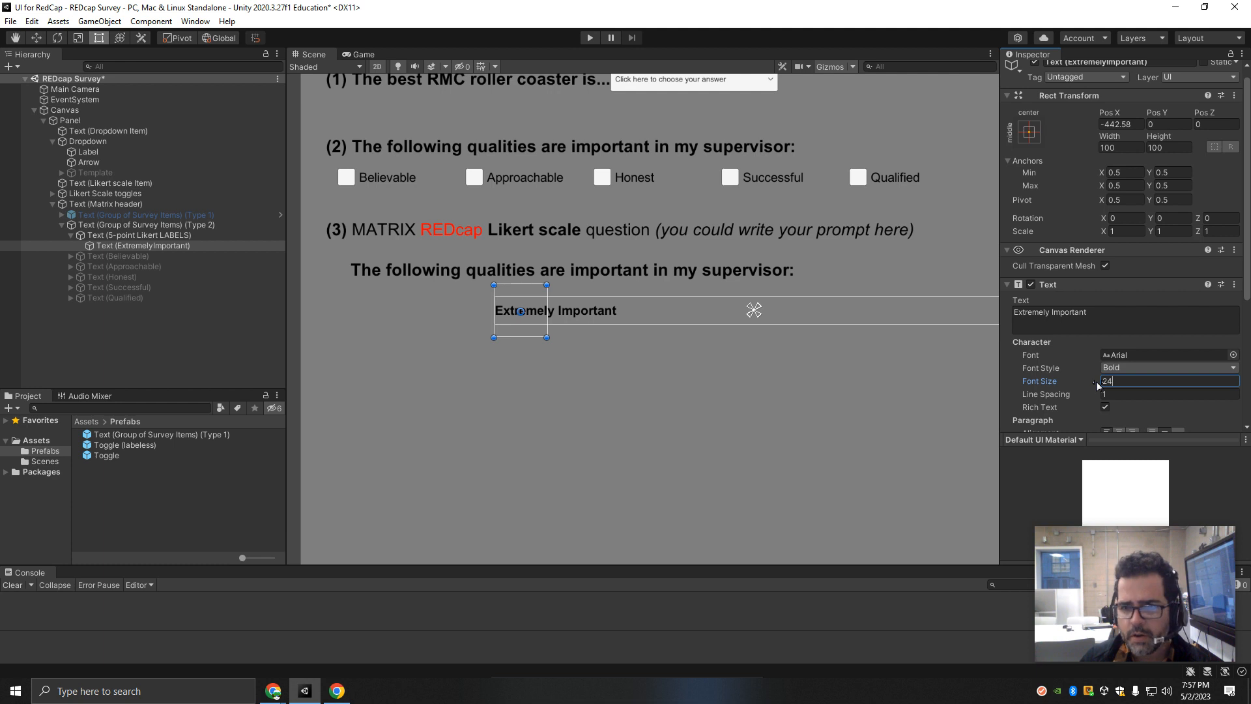
click(1160, 368)
click(1146, 427)
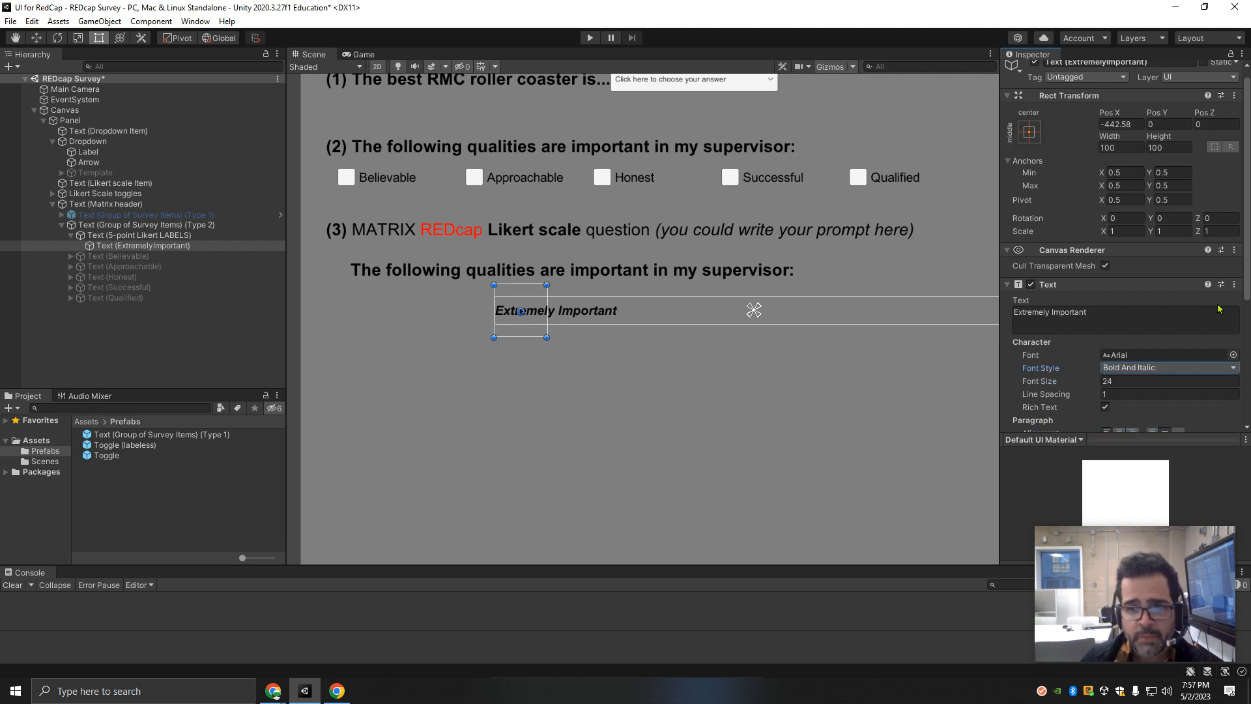
Step: Try Truncate as the vertical overflow of the Extremely Important label in a widened text box, and restore Overflow
drag(546, 311, 603, 311)
scroll(1157, 346, down, 3)
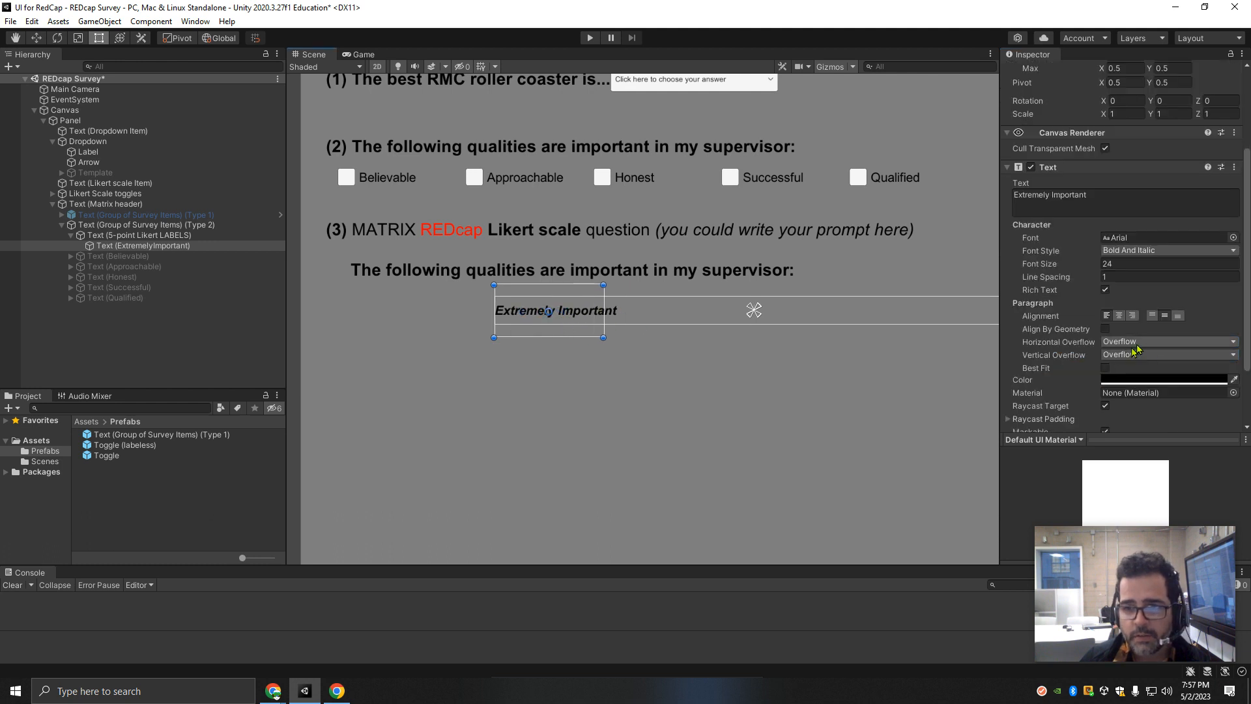
click(1135, 356)
click(1136, 371)
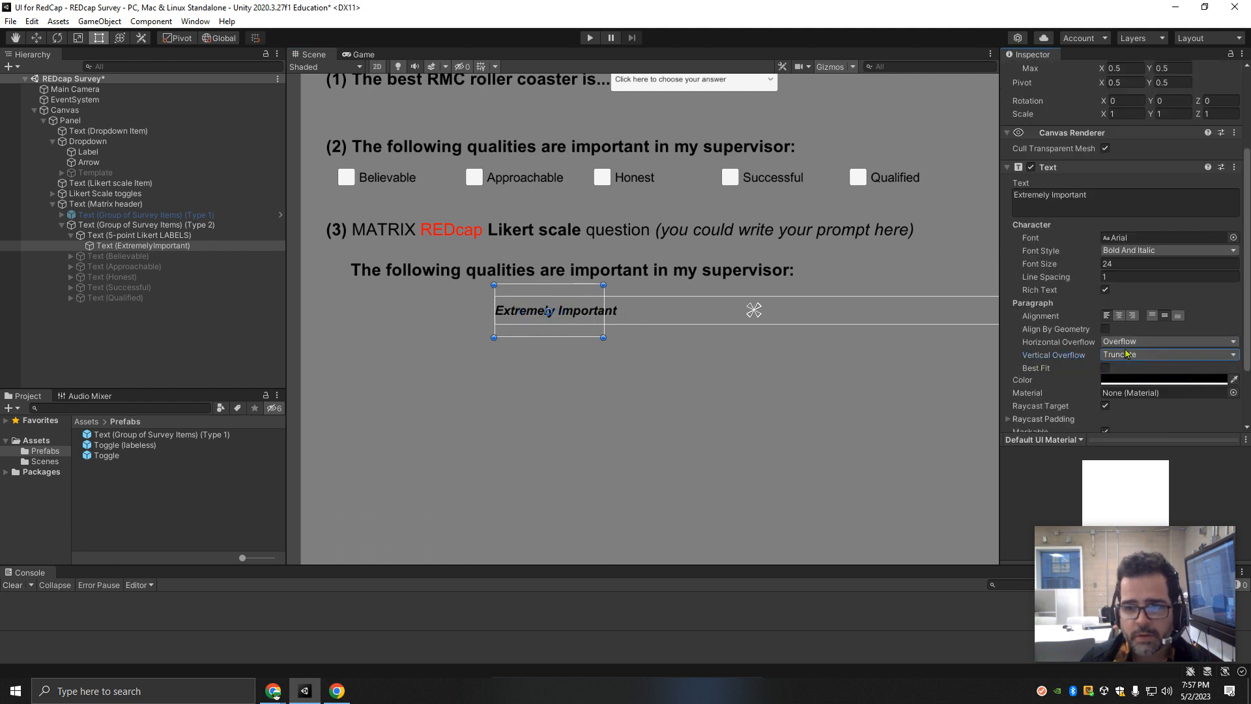
mouse_move(604, 326)
mouse_down()
mouse_move(547, 326)
mouse_move(625, 325)
mouse_up()
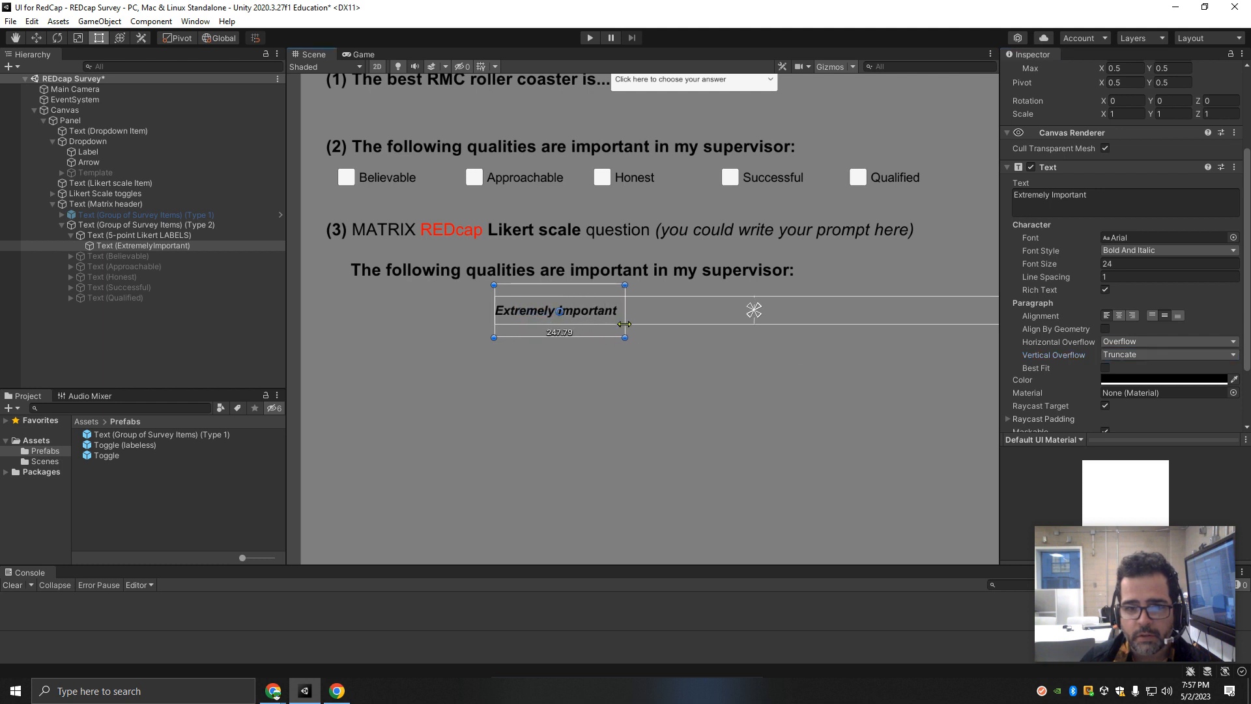
click(1129, 356)
click(1142, 383)
Step: Set the Extremely Important label's horizontal overflow to Wrap and centre its text in a narrower box fitted to the labels row height
click(1137, 342)
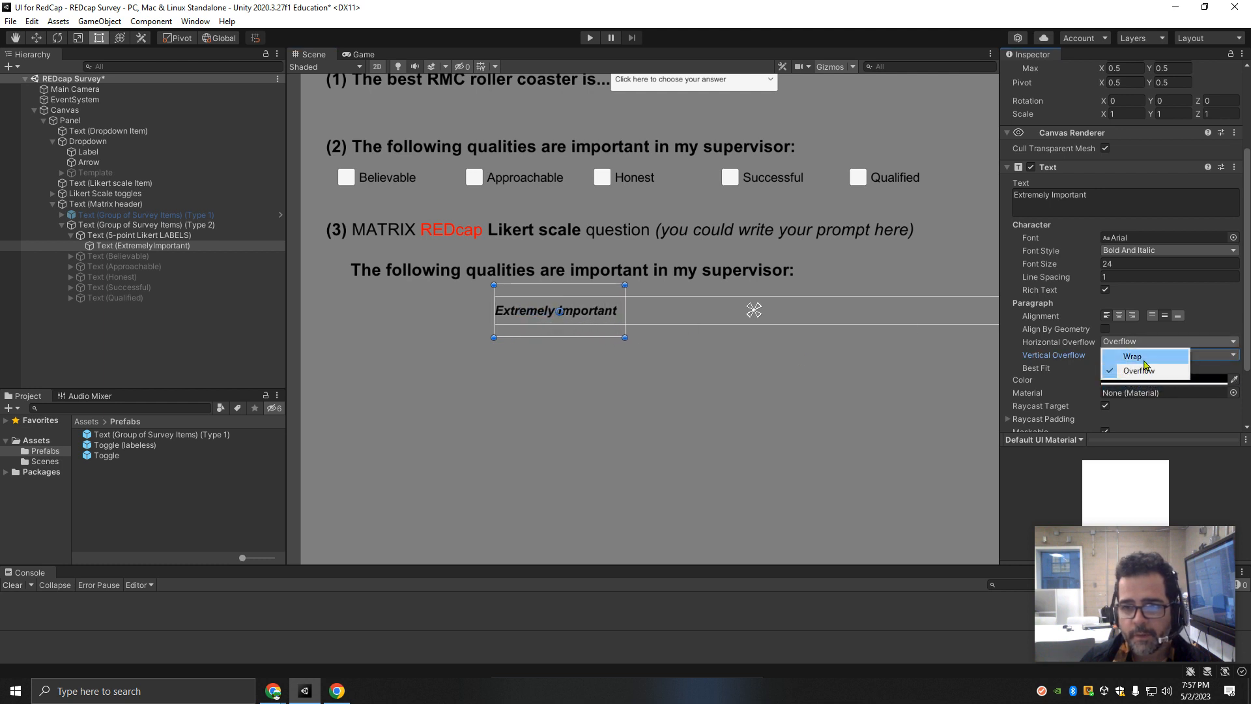
click(1132, 356)
drag(624, 328, 572, 300)
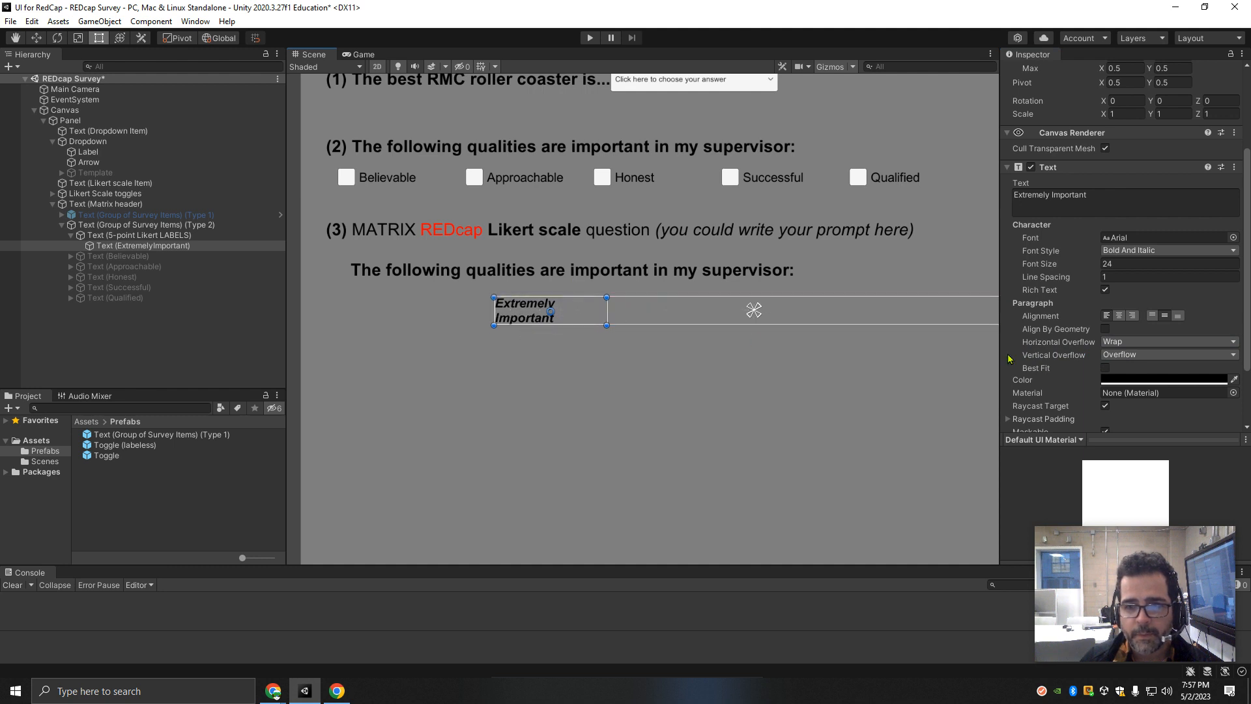
click(1119, 316)
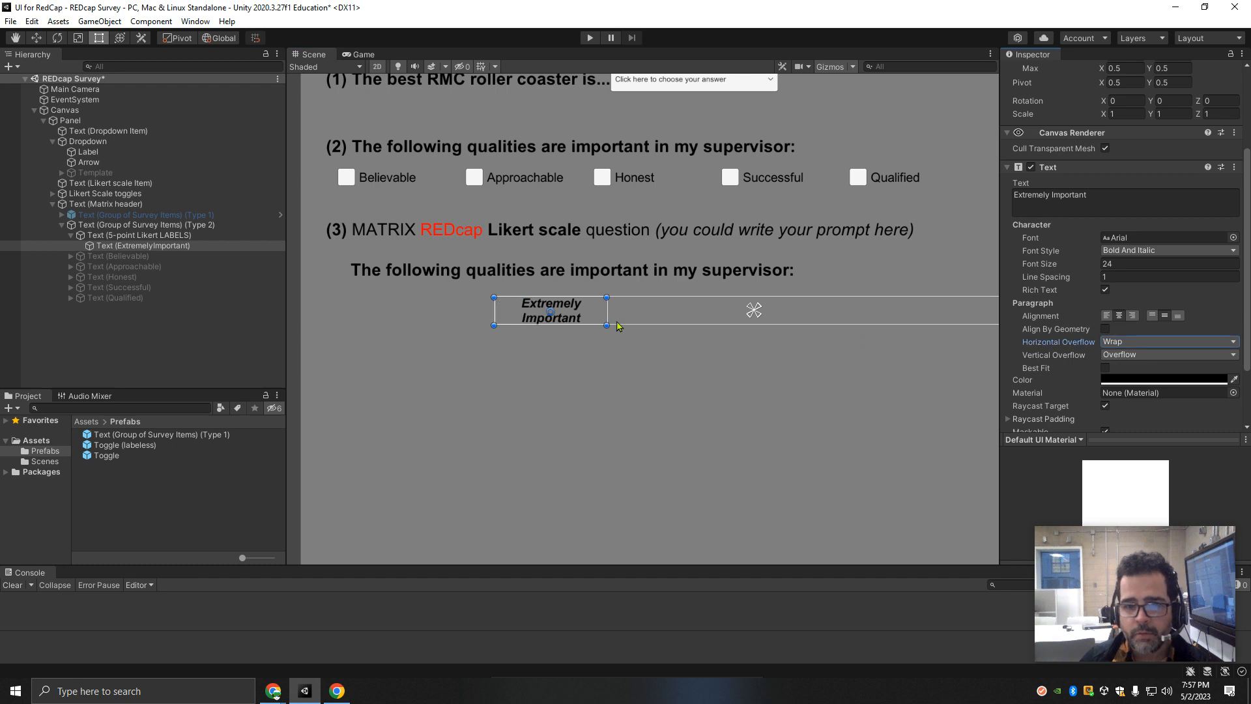
drag(606, 311, 591, 311)
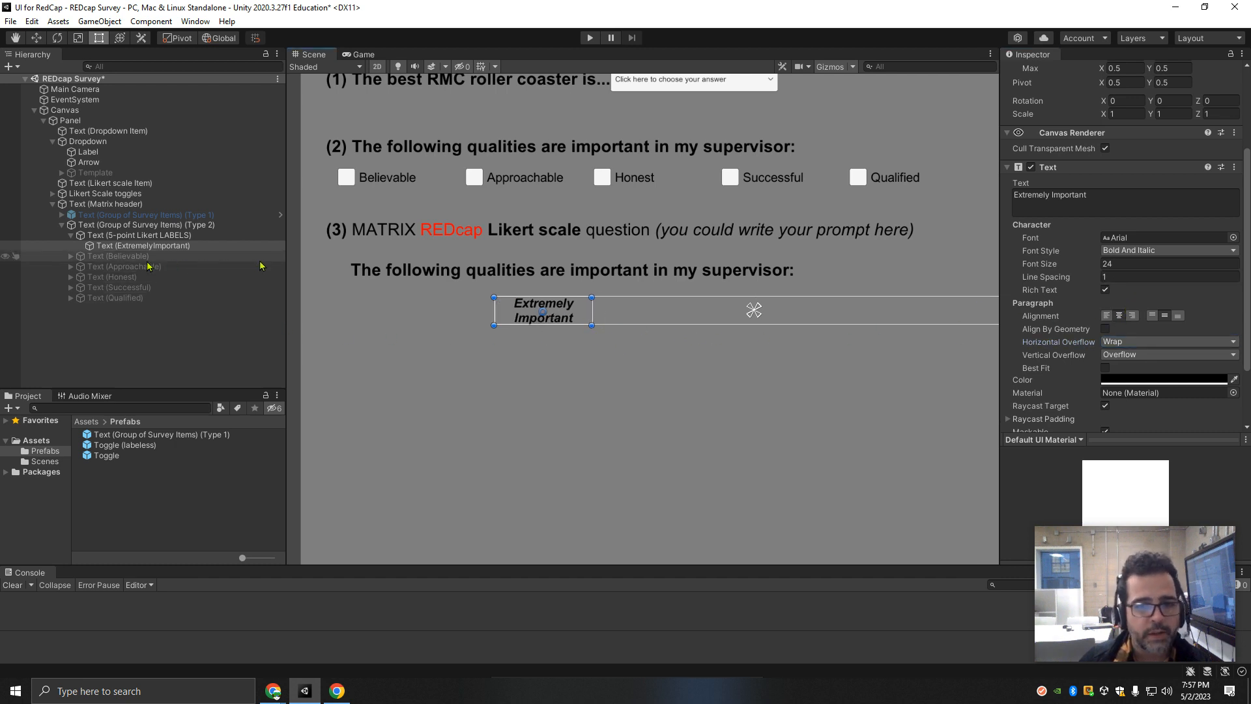
Step: Reactivate Text (Believable) and reduce its box to about 78 high so it starts directly below the Likert labels row
click(108, 256)
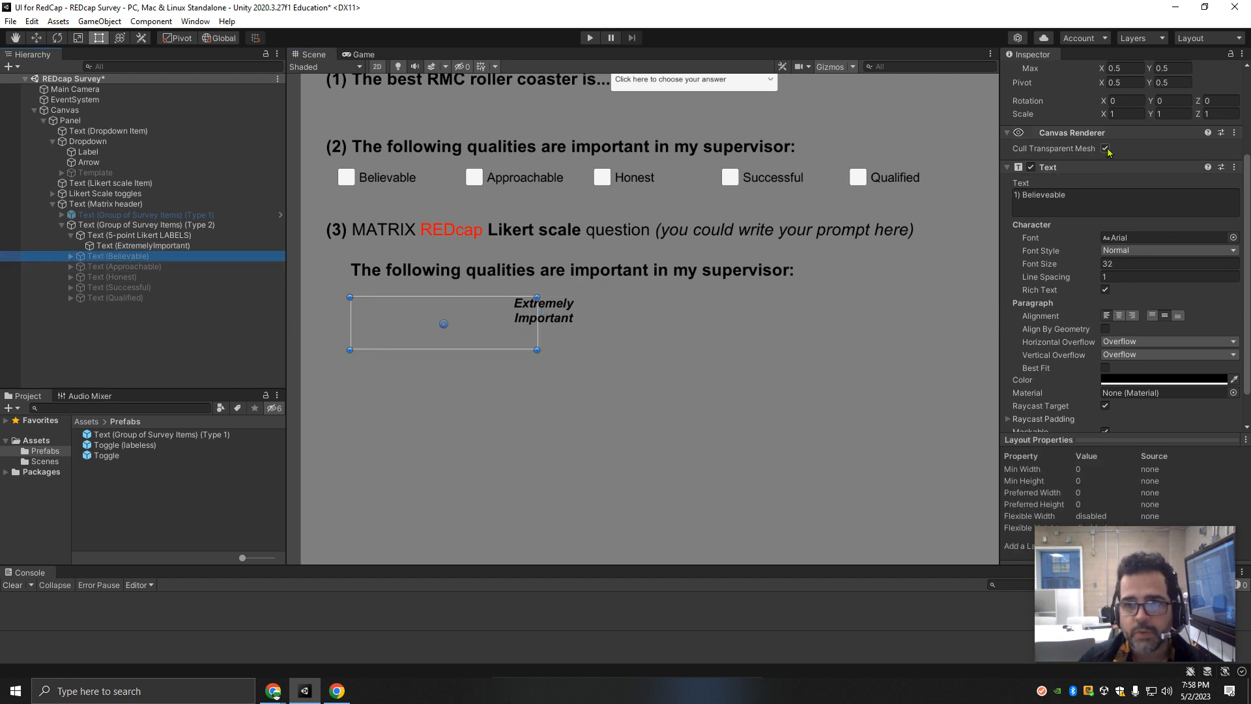
scroll(1050, 91, up, 2)
click(1034, 71)
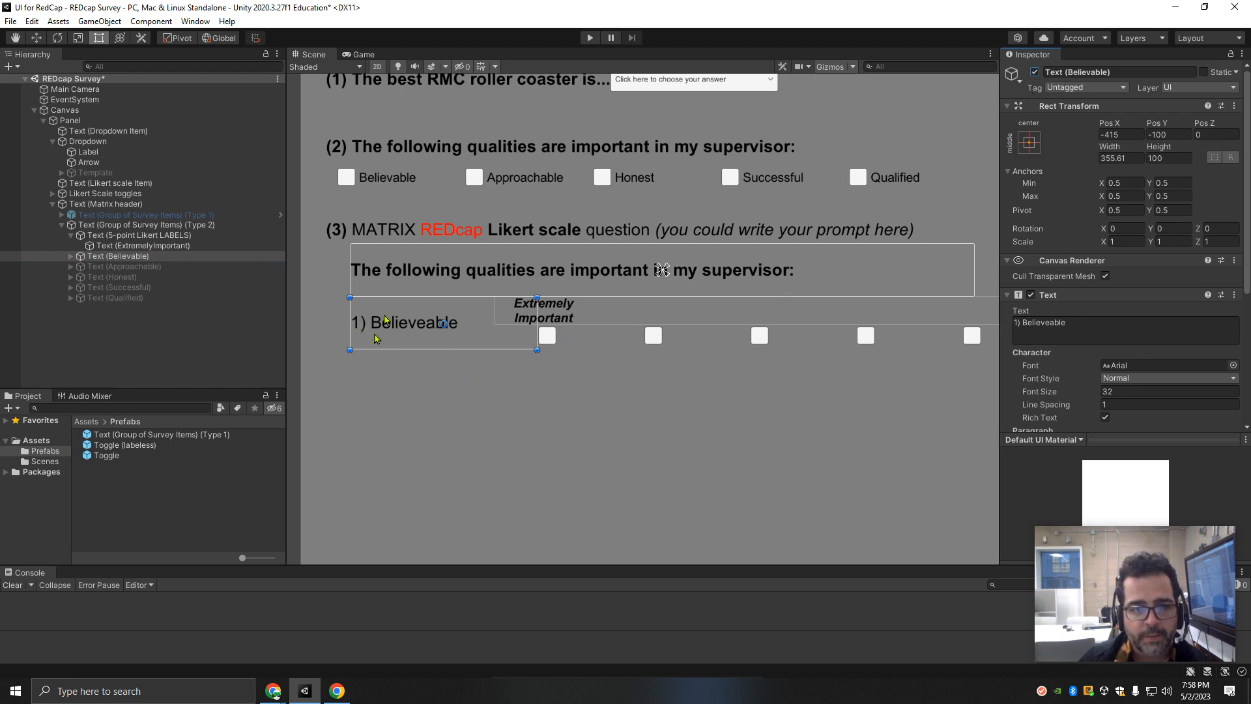
drag(426, 297, 428, 369)
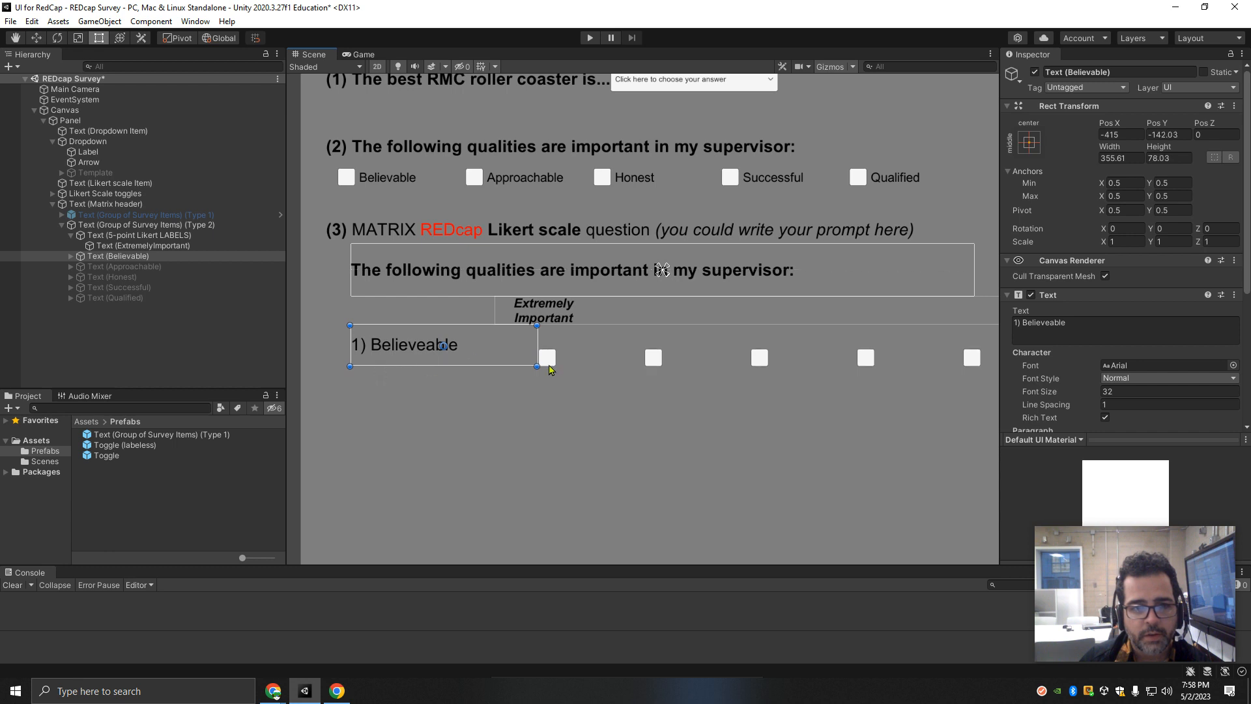
Step: Reposition and resize Likert Scale toggles (believable) to about 1093 by 78 at about X 547, matching the Believable row's height
click(71, 255)
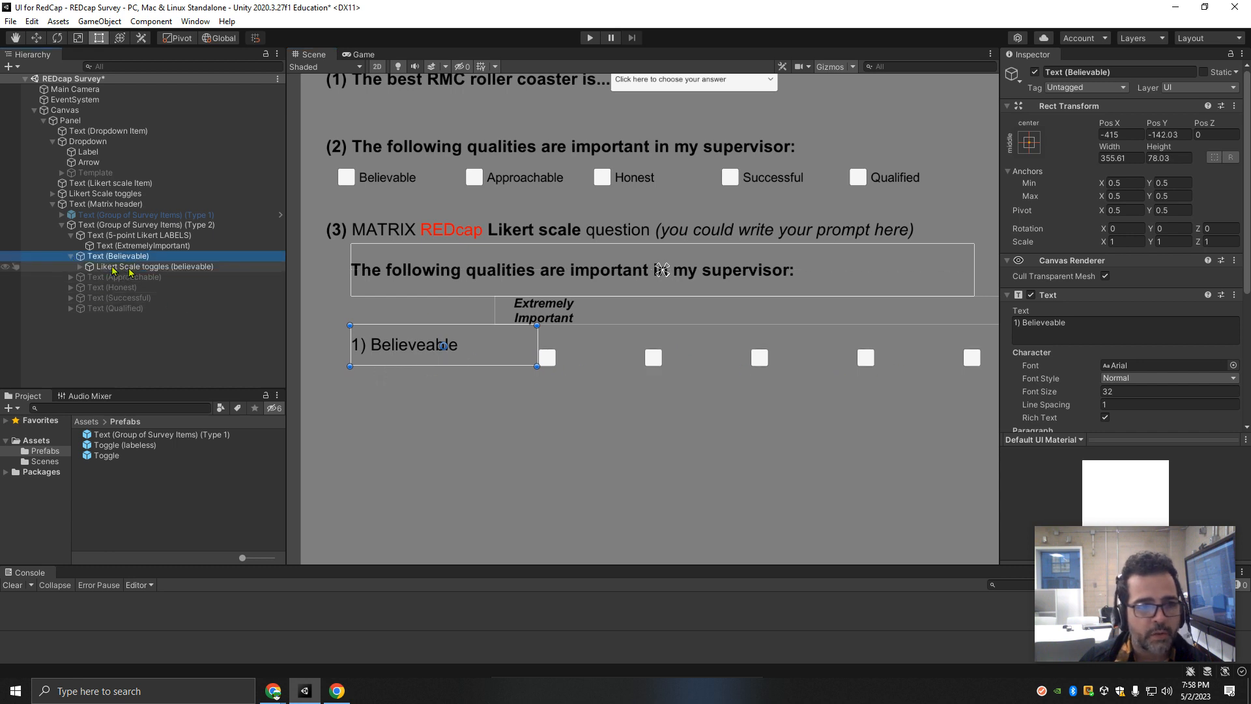
click(143, 266)
drag(562, 355, 576, 344)
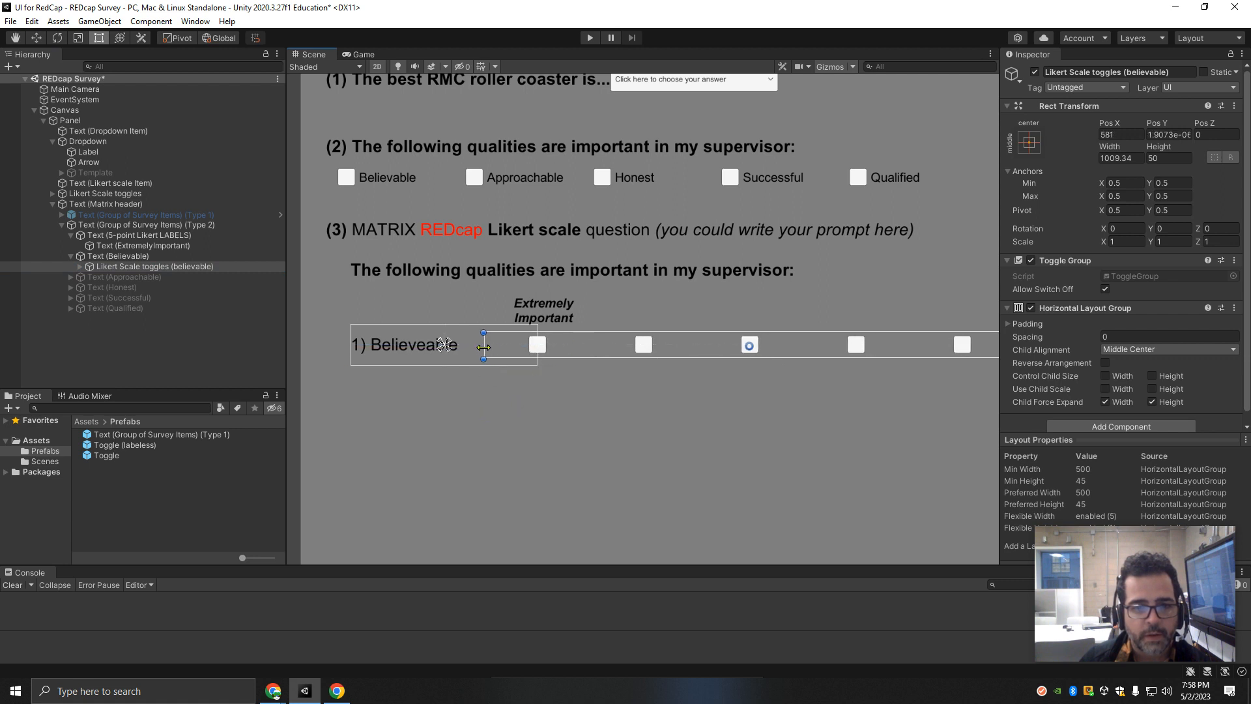
mouse_move(483, 347)
mouse_down()
mouse_move(443, 345)
mouse_move(471, 328)
mouse_move(476, 365)
mouse_up()
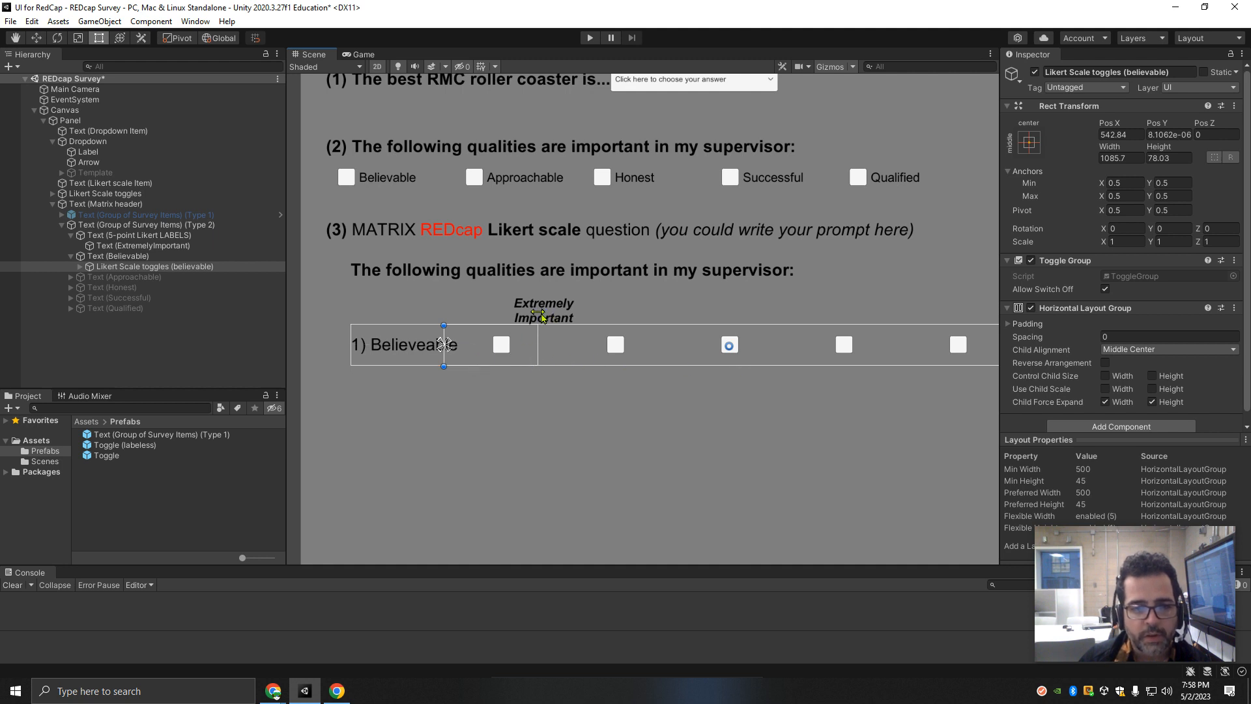
scroll(694, 388, down, 2)
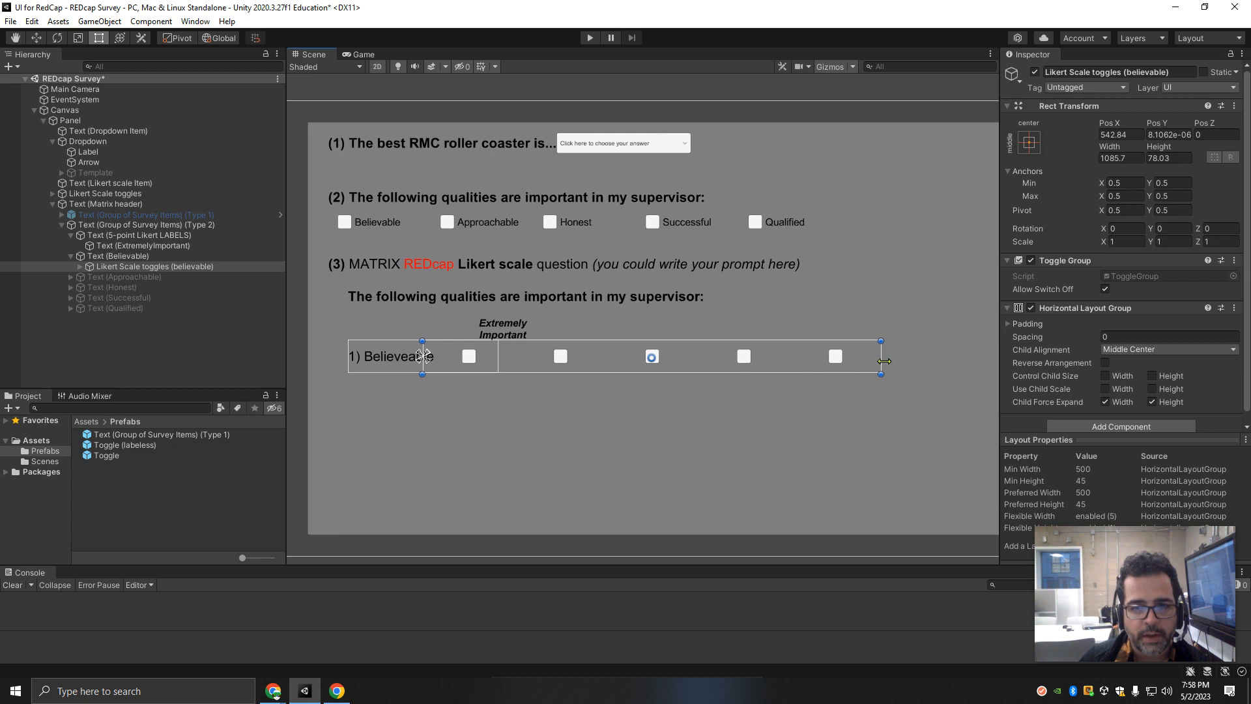
mouse_move(882, 360)
mouse_down()
mouse_move(1170, 353)
mouse_move(862, 354)
mouse_move(884, 352)
mouse_up()
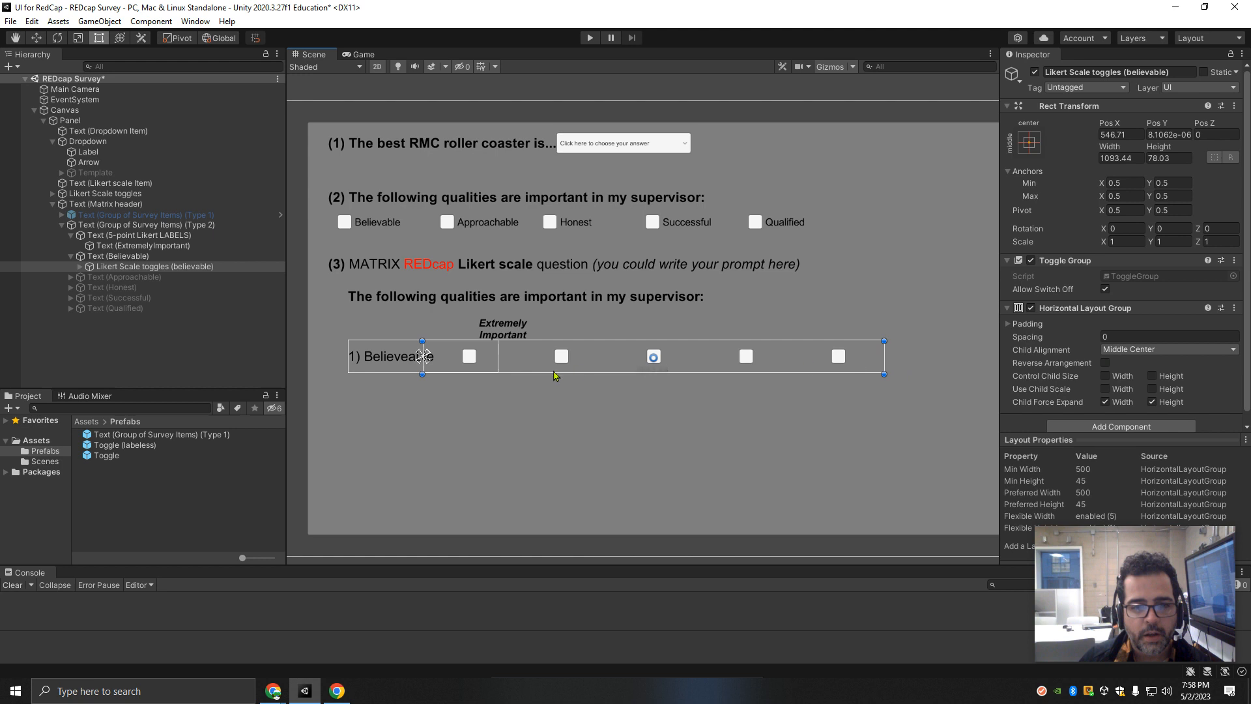
Step: Increase the height of the first labelless toggle in the Believable row to about 60
click(79, 266)
click(127, 277)
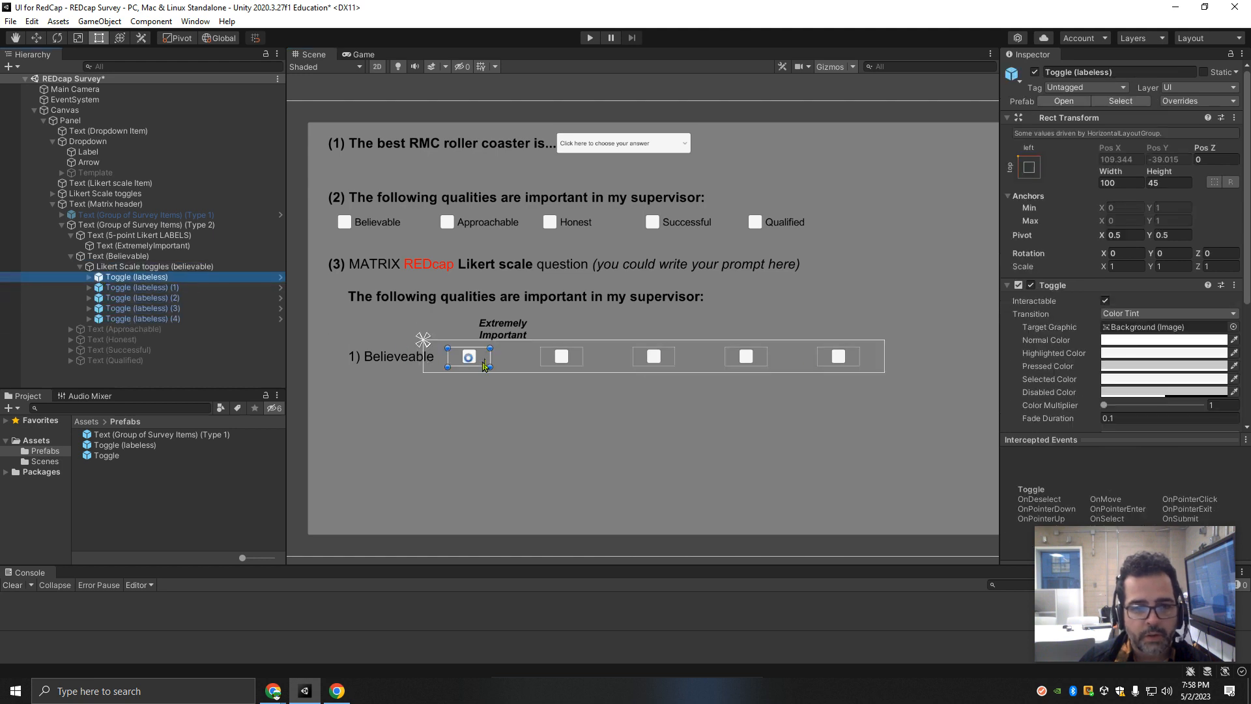
drag(487, 363, 482, 342)
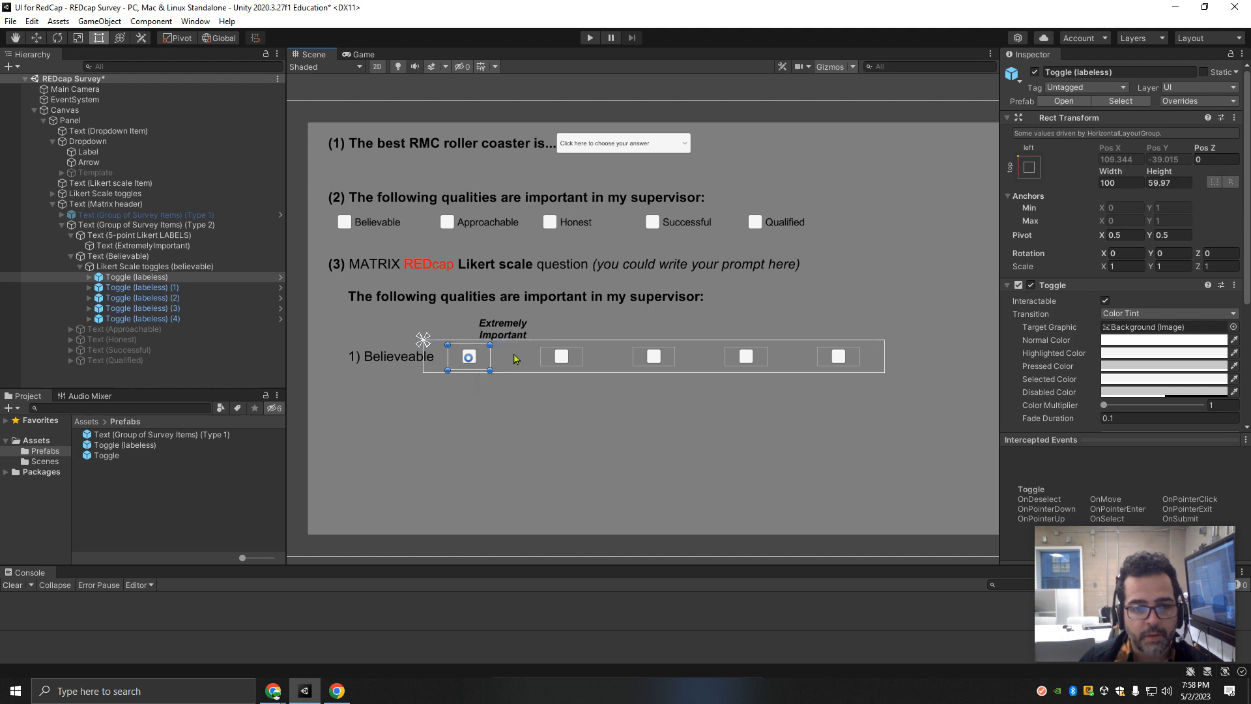
Step: Undo the first toggle's height change and set the left padding of Likert Scale toggles (believable) to 90
key(ctrl+z)
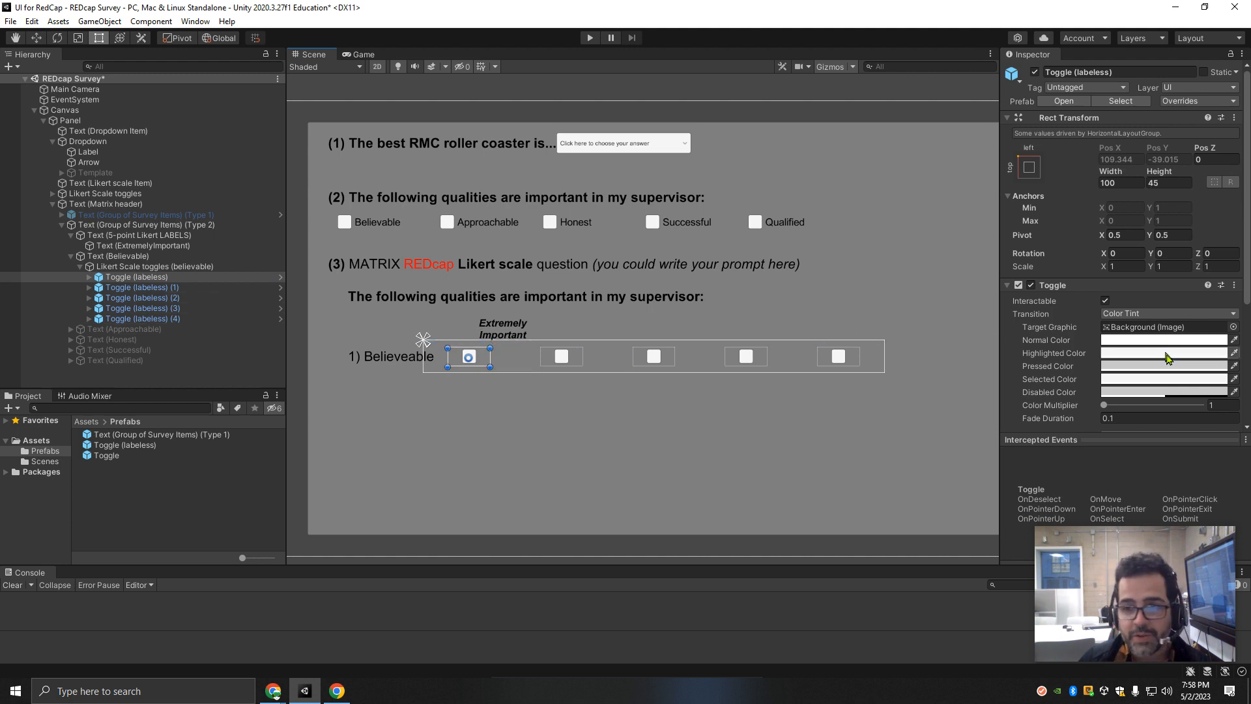
scroll(1066, 322, down, 5)
click(157, 267)
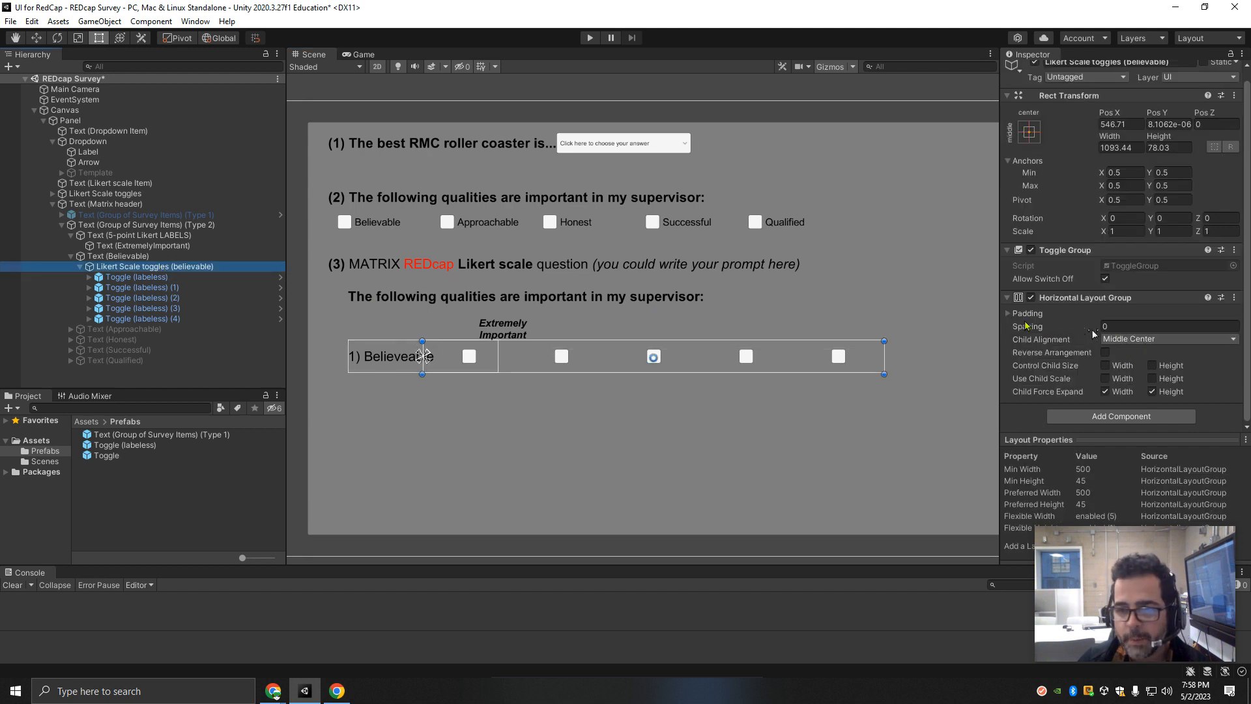
click(1009, 313)
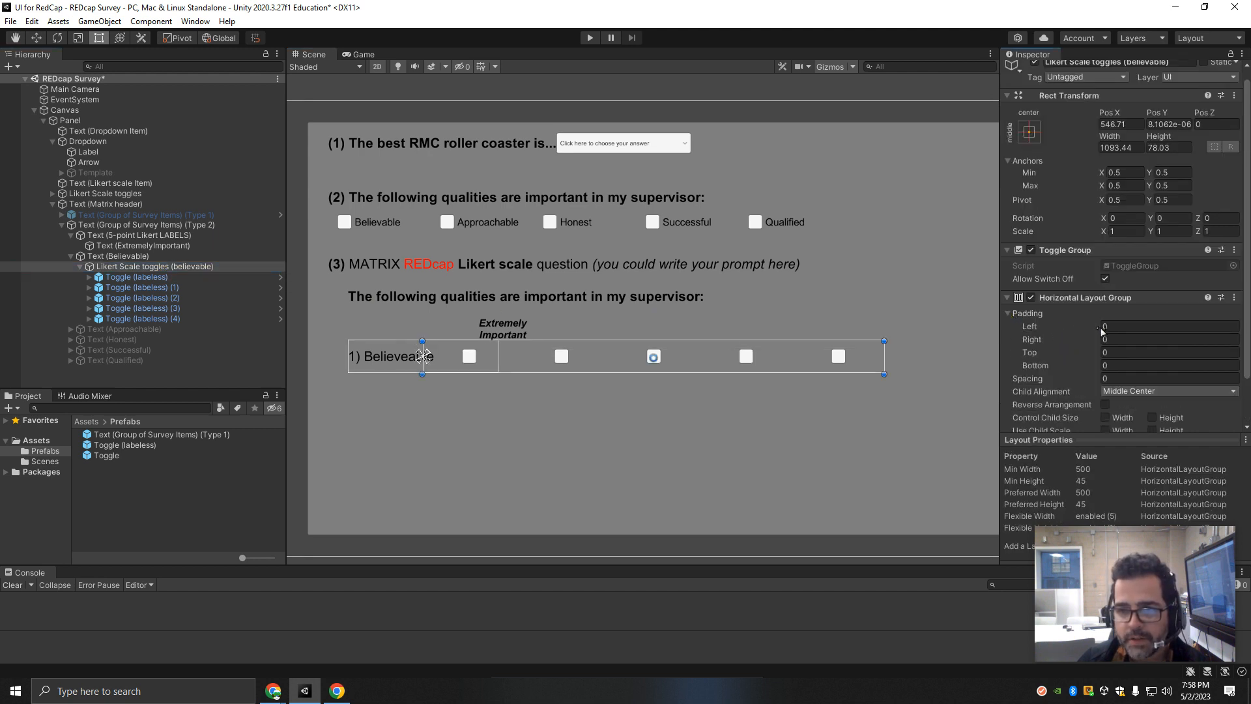
drag(1099, 330, 1160, 326)
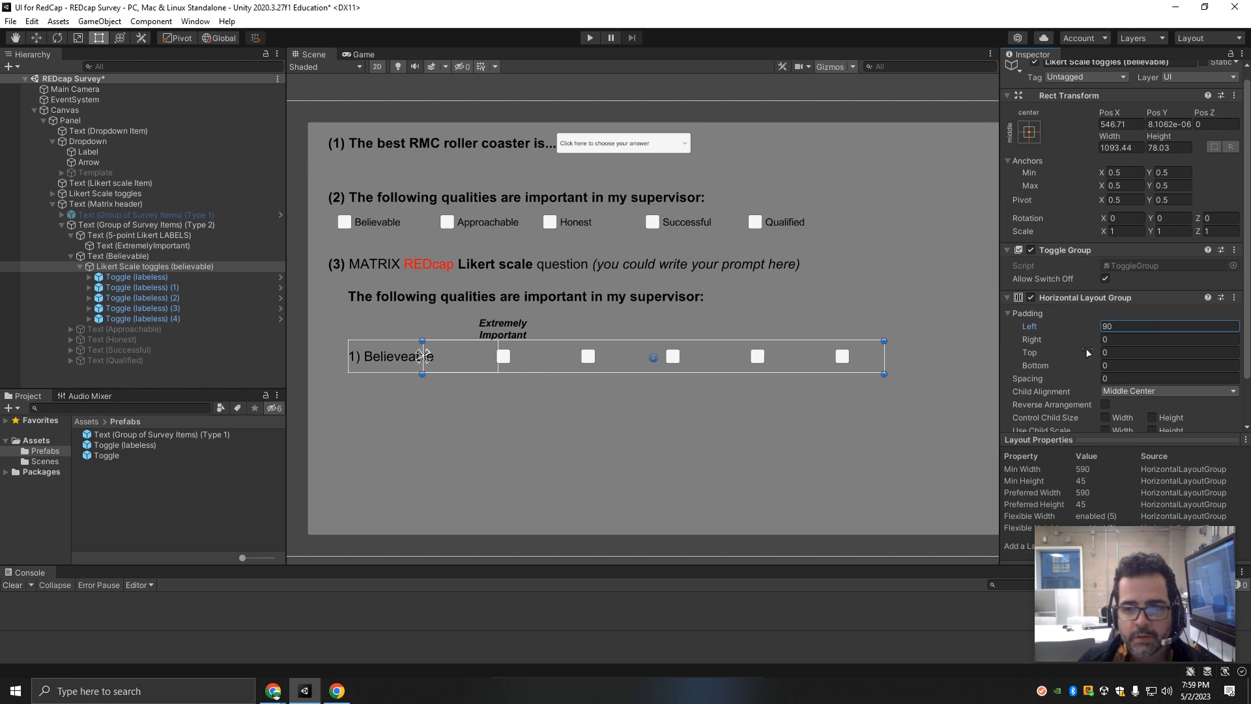
Step: Activate Text (Approachable) and move it down to about Y -231, directly below the Believable row
click(80, 266)
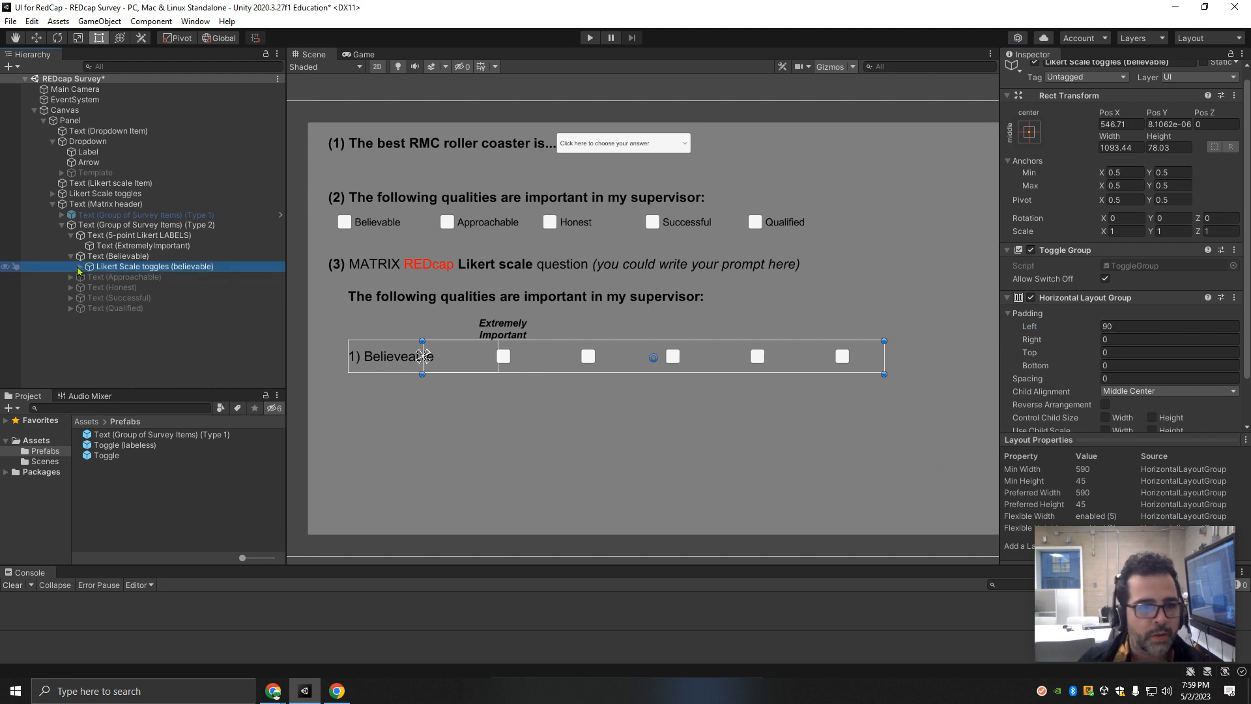
click(70, 256)
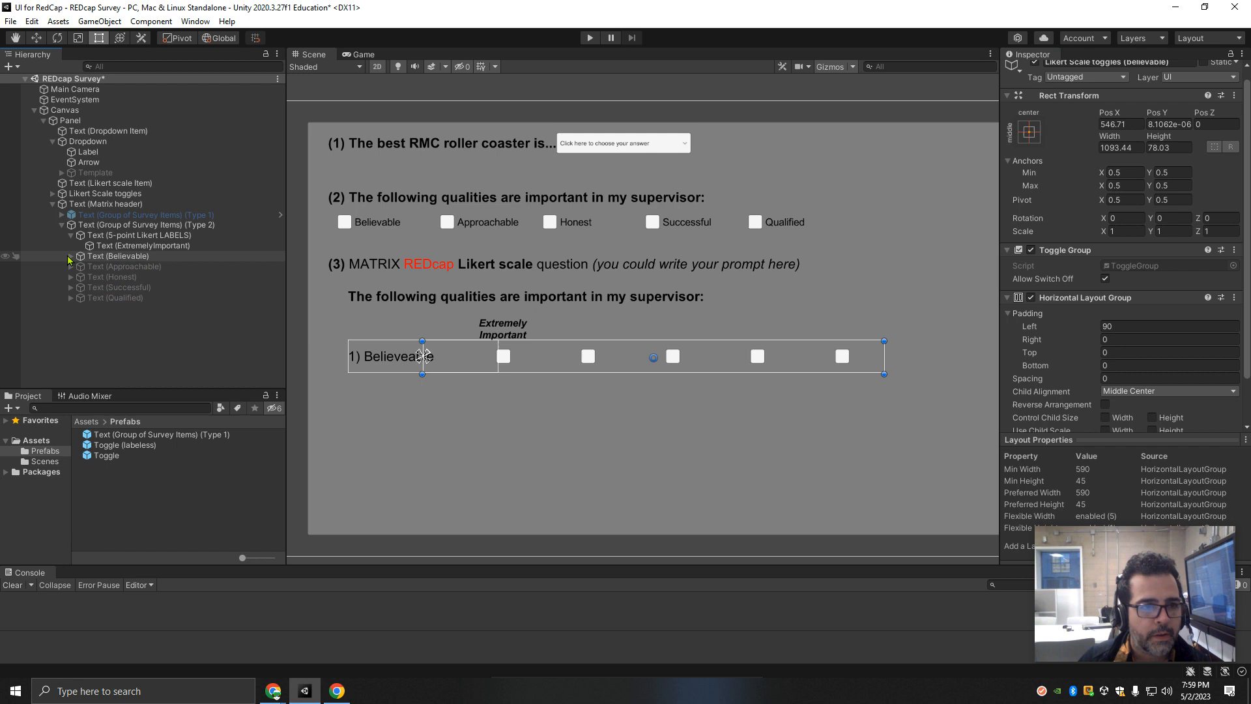
click(119, 266)
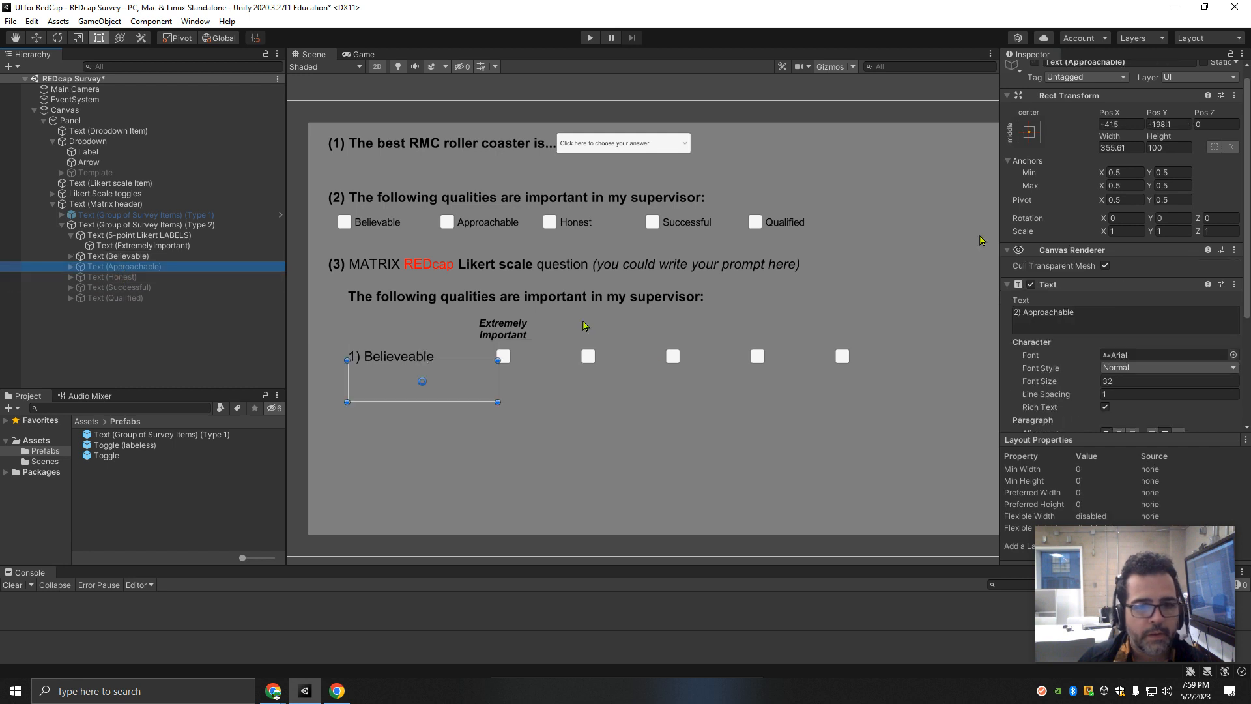
scroll(1041, 129, up, 1)
click(1034, 72)
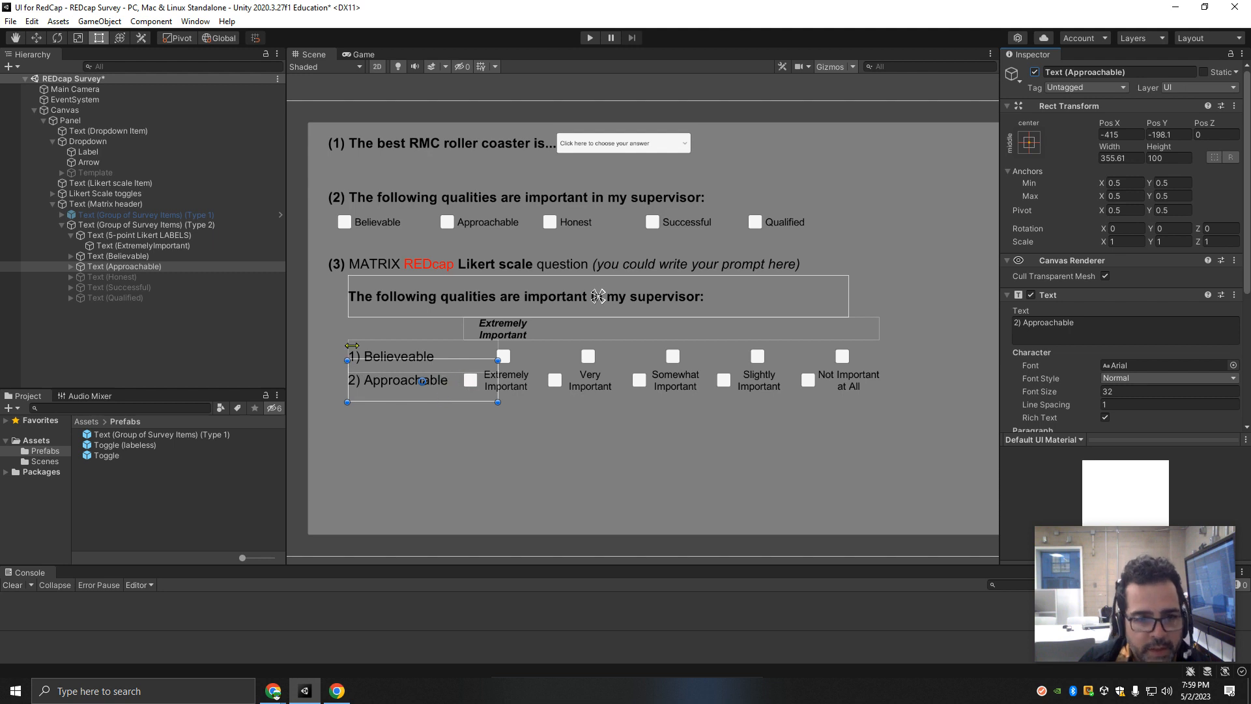
scroll(352, 345, up, 3)
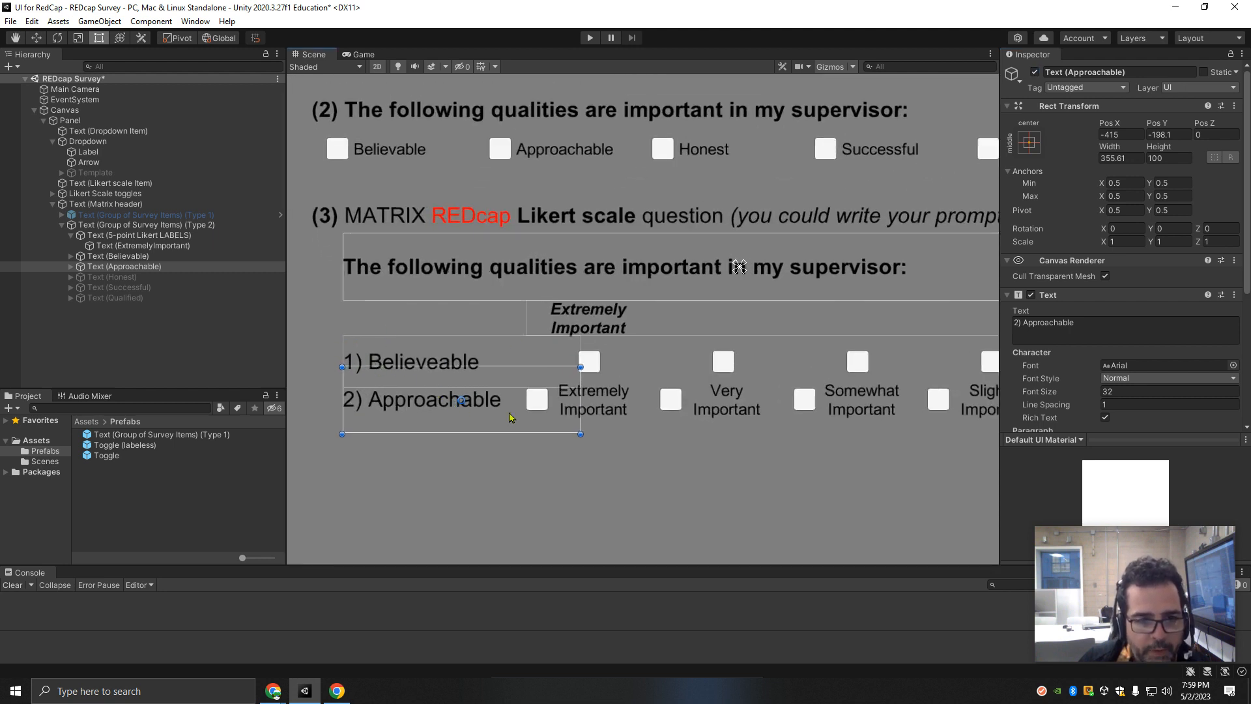
drag(510, 418, 511, 441)
scroll(553, 445, down, 3)
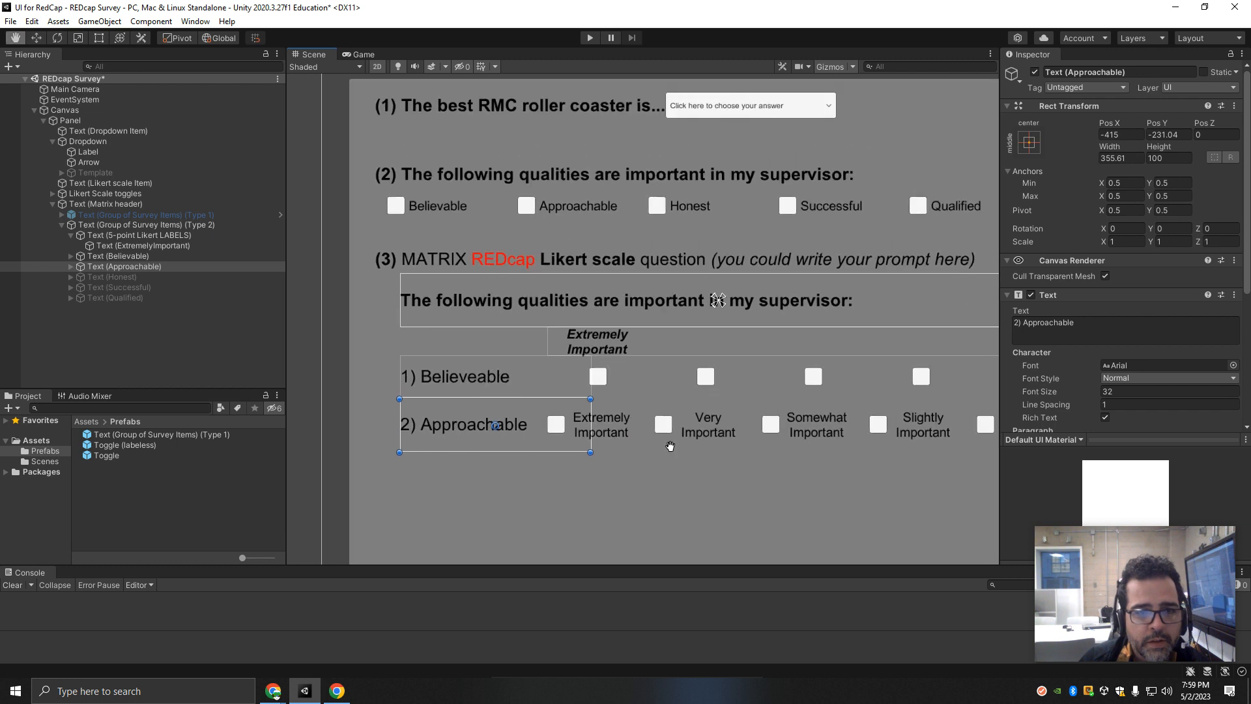
scroll(585, 450, down, 2)
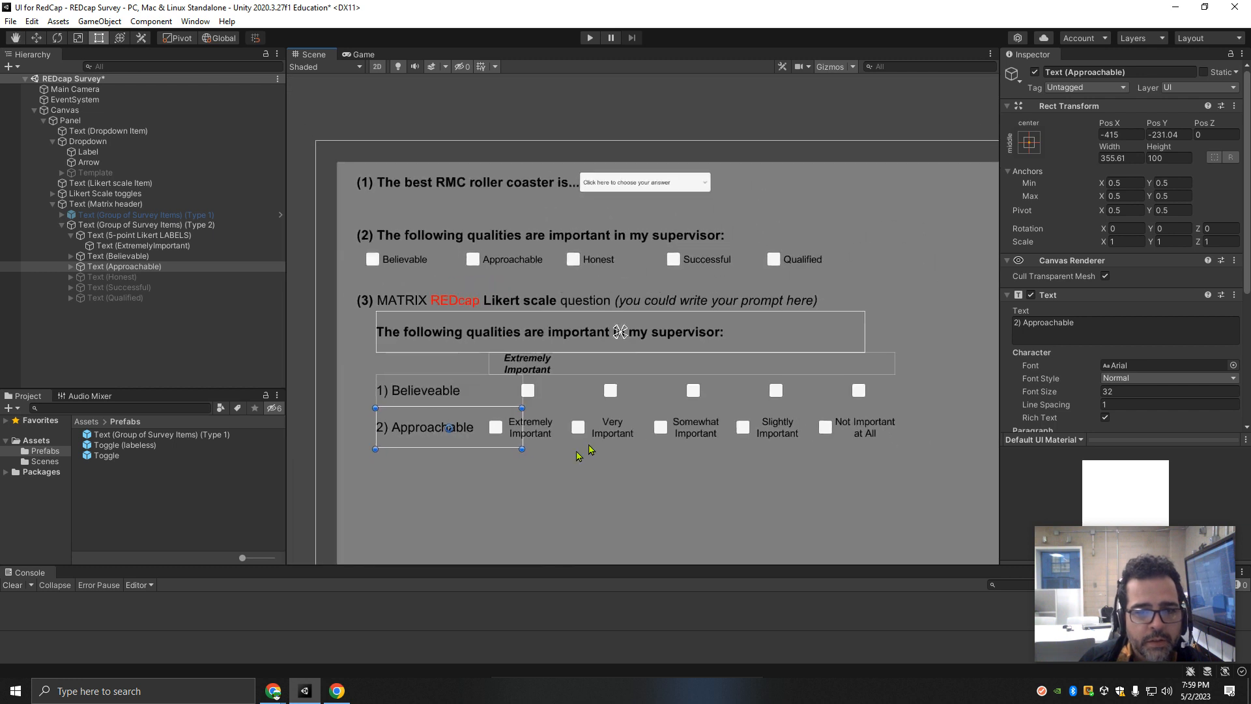
Step: Delete the old Likert Scale toggles groups nested under Text (Approachable), Text (Honest), Text (Successful) and Text (Qualified)
click(107, 251)
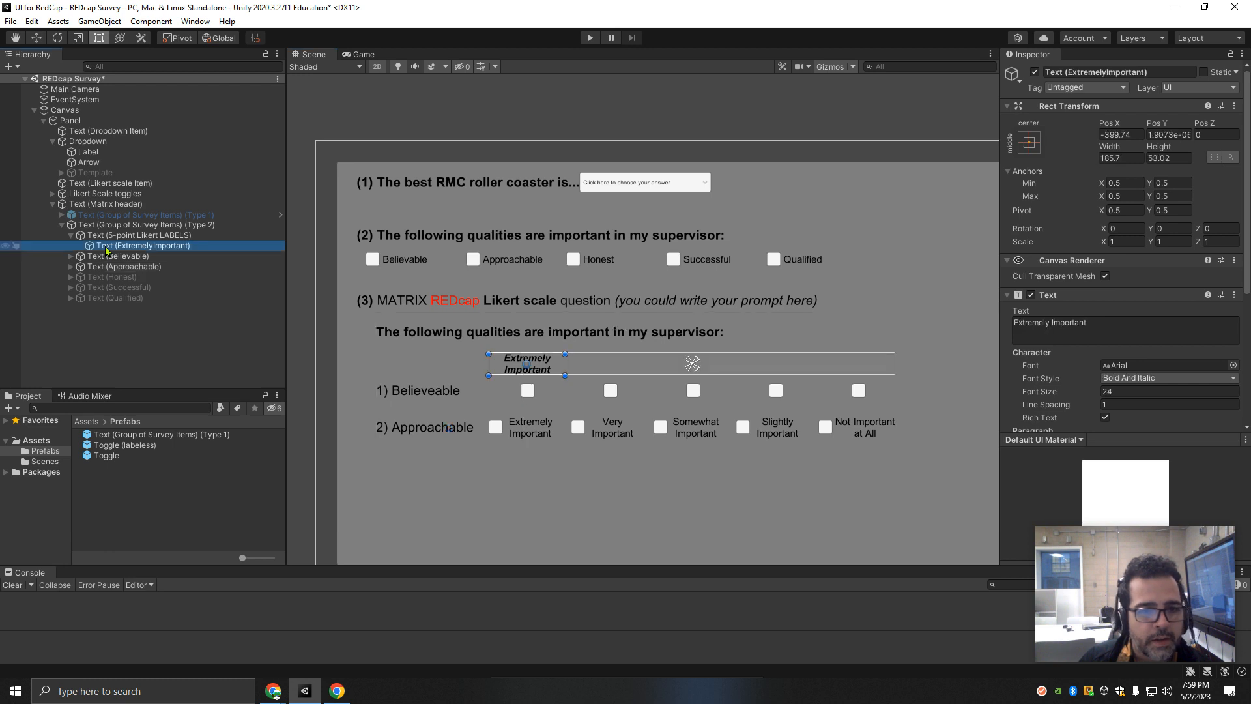
click(71, 256)
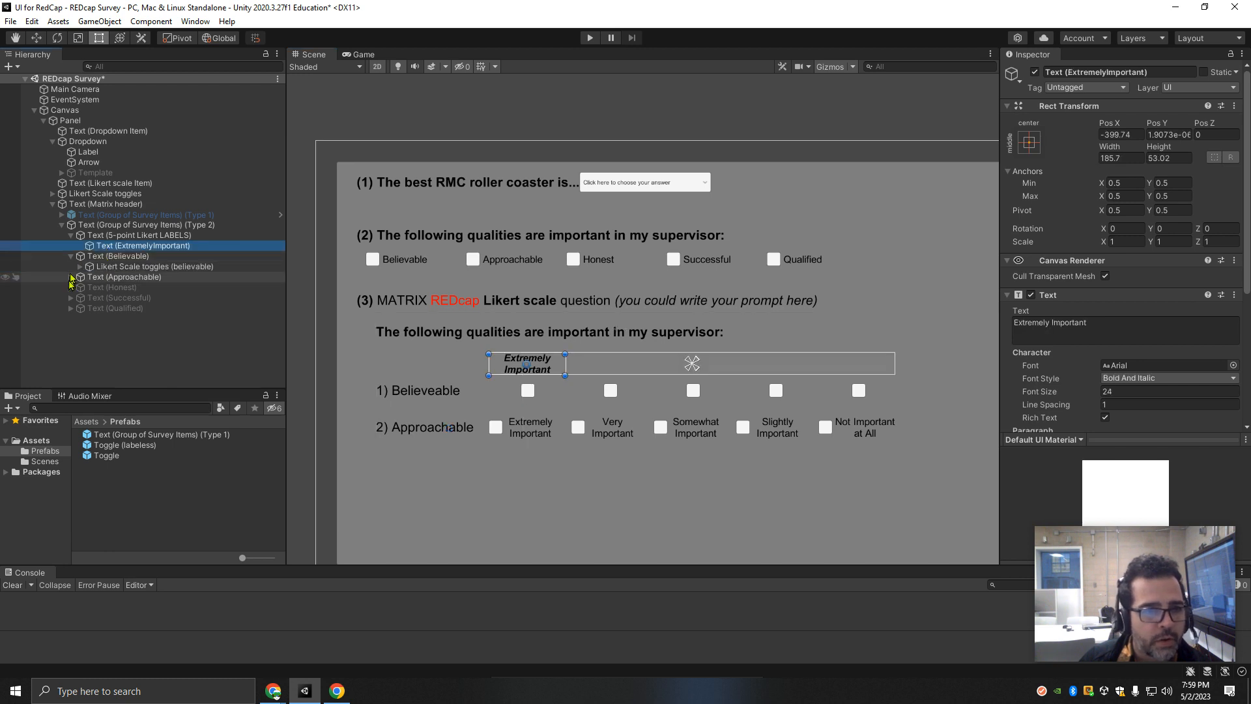
click(71, 277)
click(70, 298)
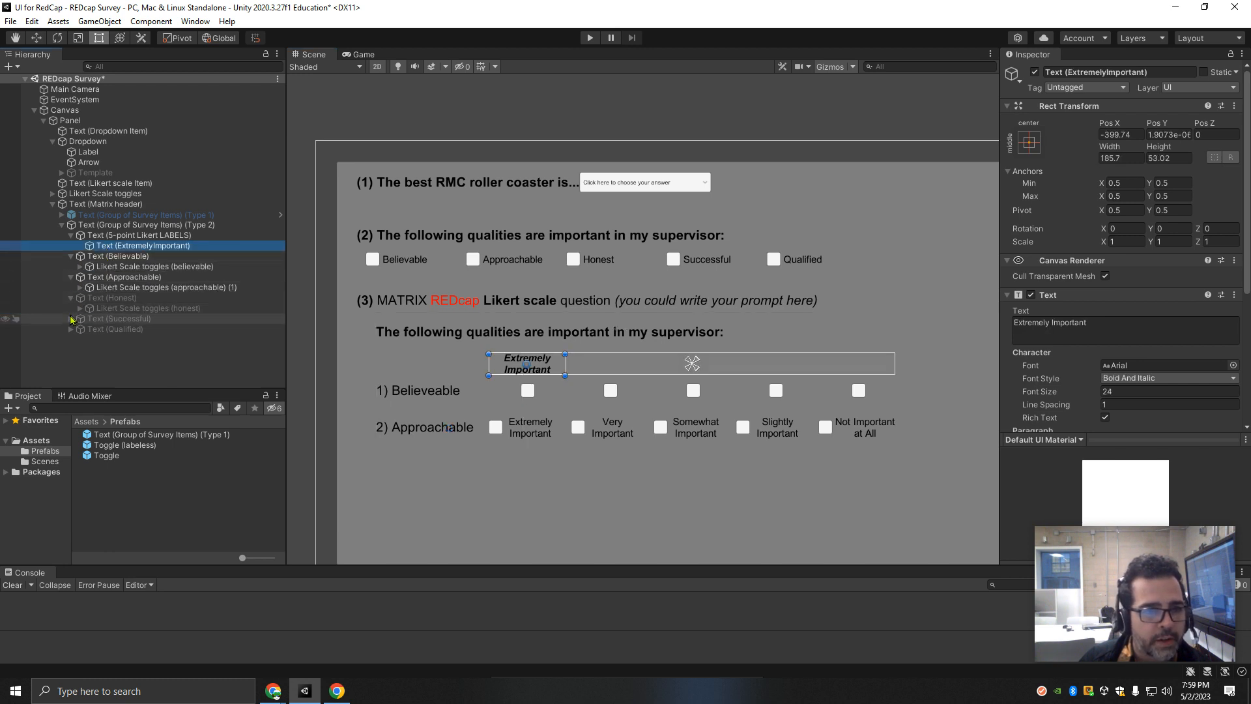
click(71, 319)
click(71, 339)
click(127, 349)
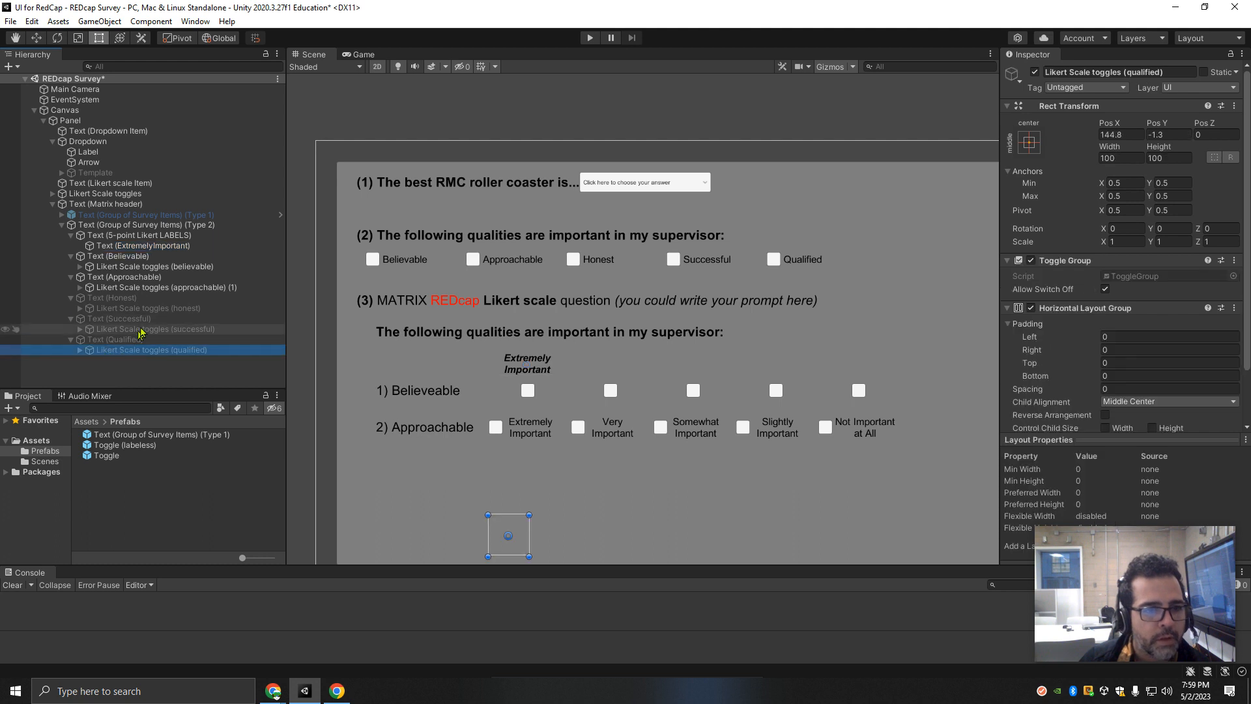
ctrl+click(141, 329)
ctrl+click(149, 308)
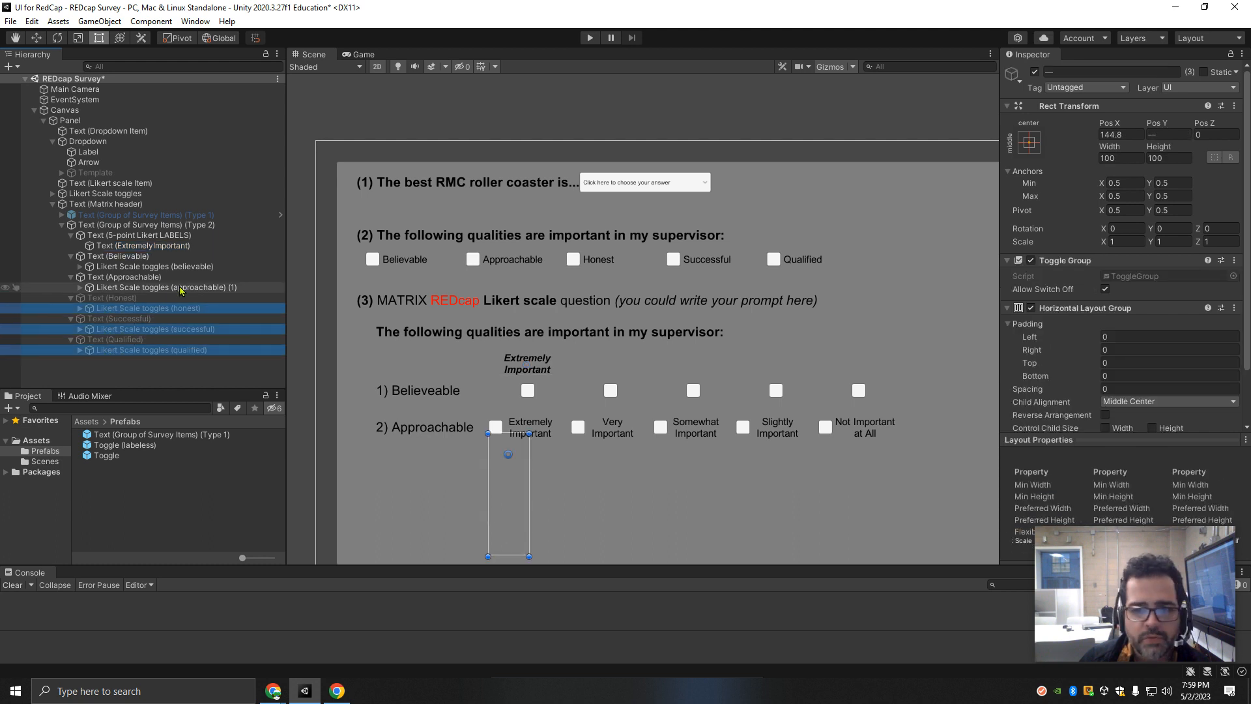
ctrl+click(135, 288)
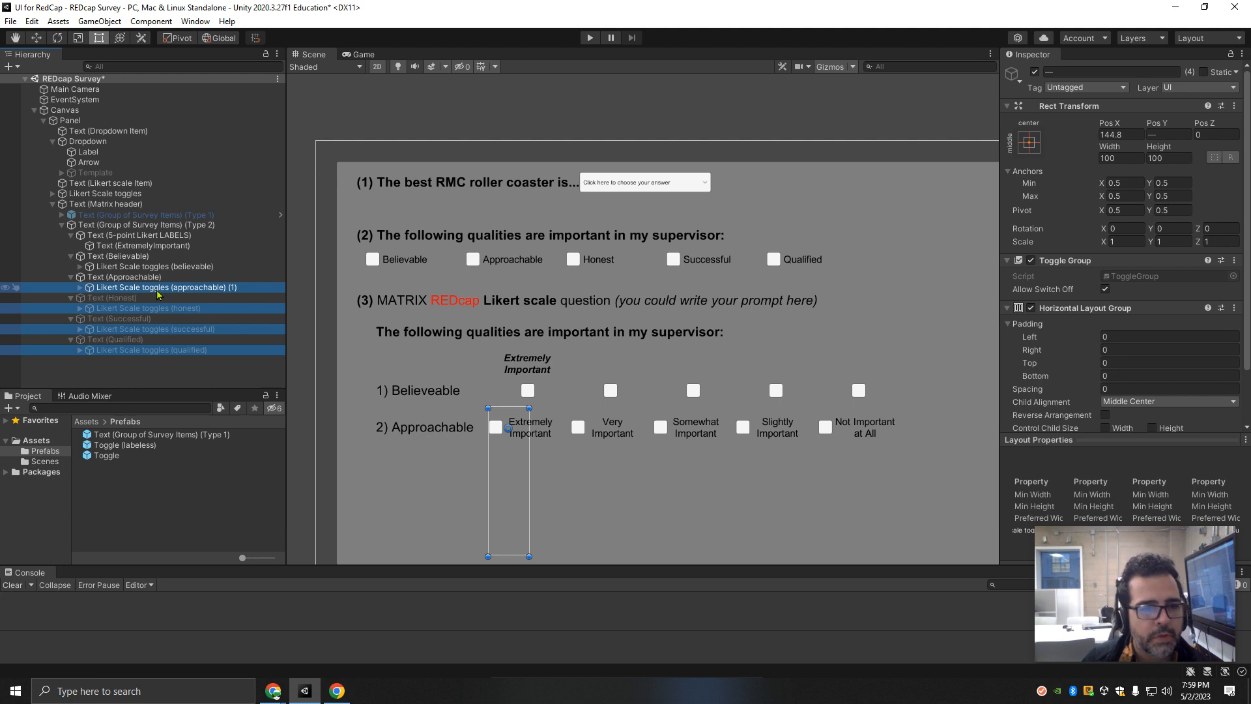
key(Delete)
Step: Duplicate Likert Scale toggles (believable) and nest the copy under Text (Approachable)
click(168, 267)
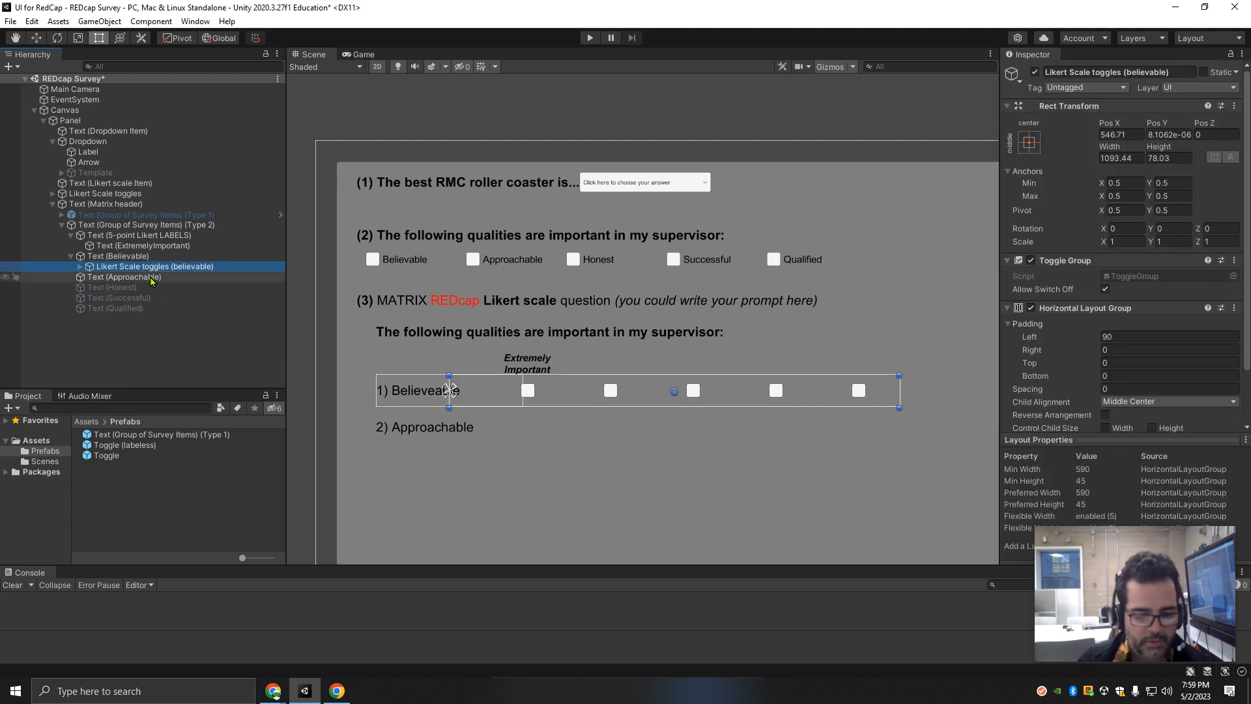
key(ctrl+d)
drag(138, 278, 135, 287)
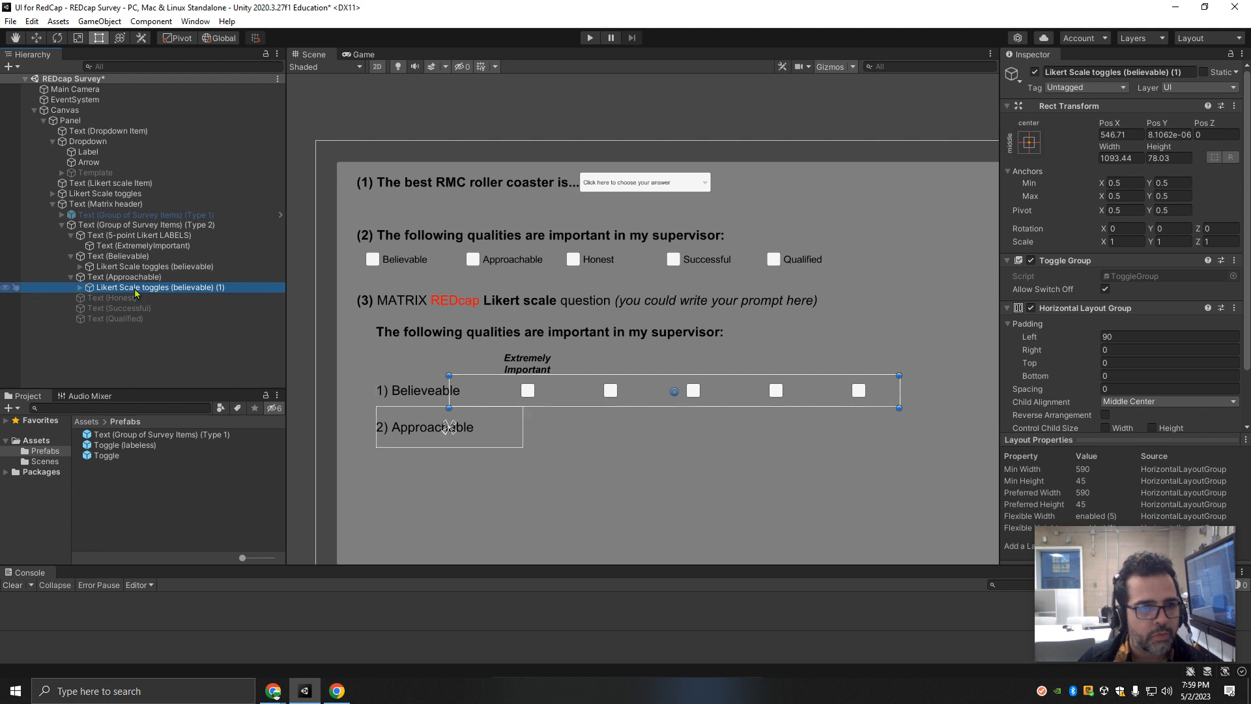
Step: Rename the duplicated toggle group as Likert Scale toggles (approachable)
click(175, 287)
key(Delete)
key(Delete)
key(Delete)
key(Delete)
key(Delete)
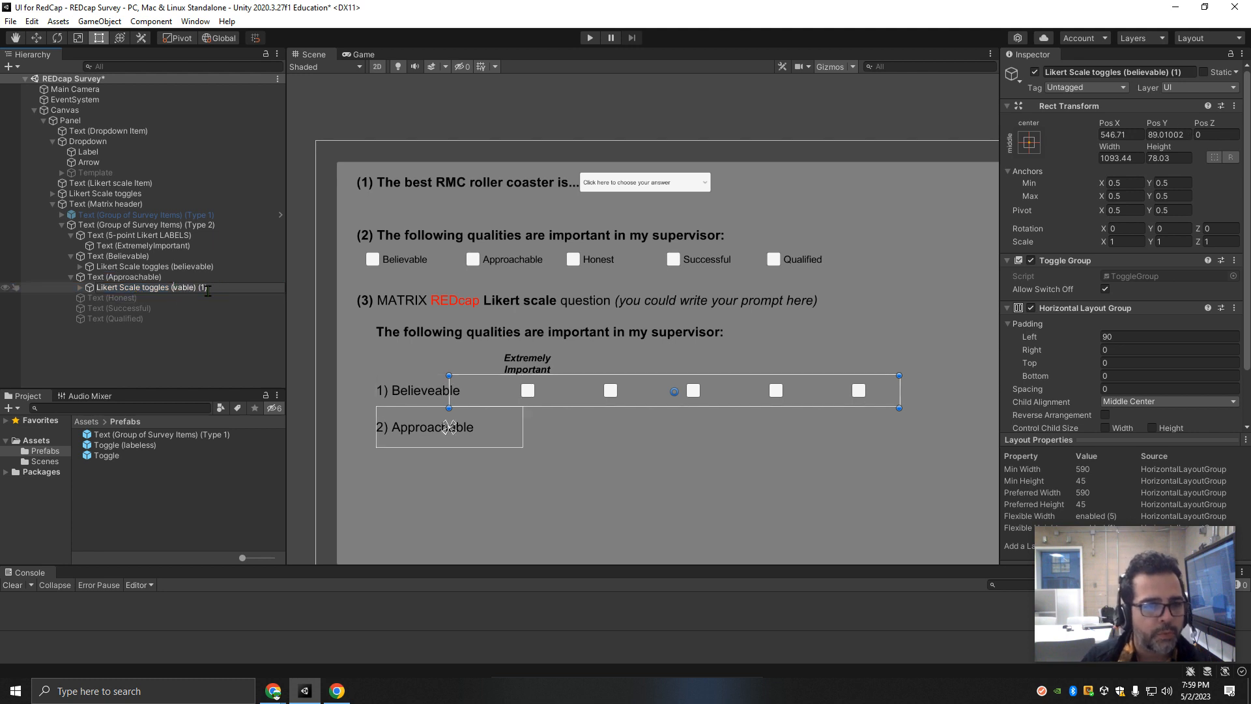
text(approach)
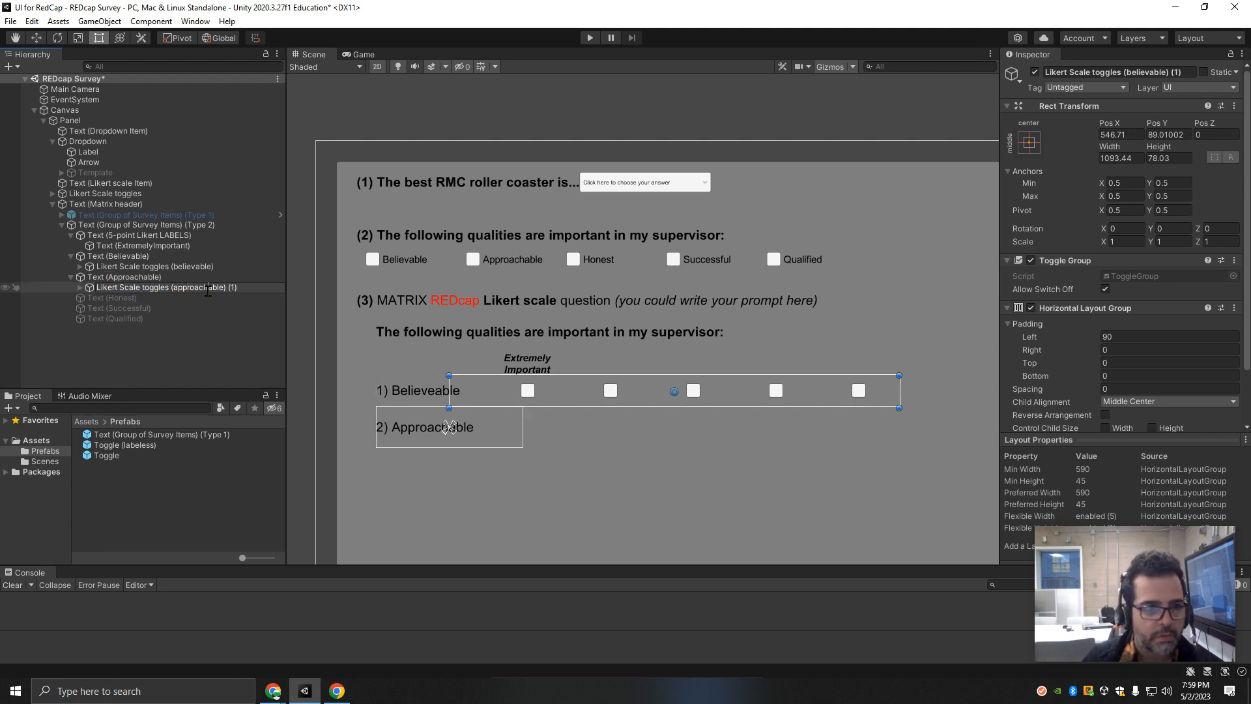
key(Right)
key(Right)
key(Delete)
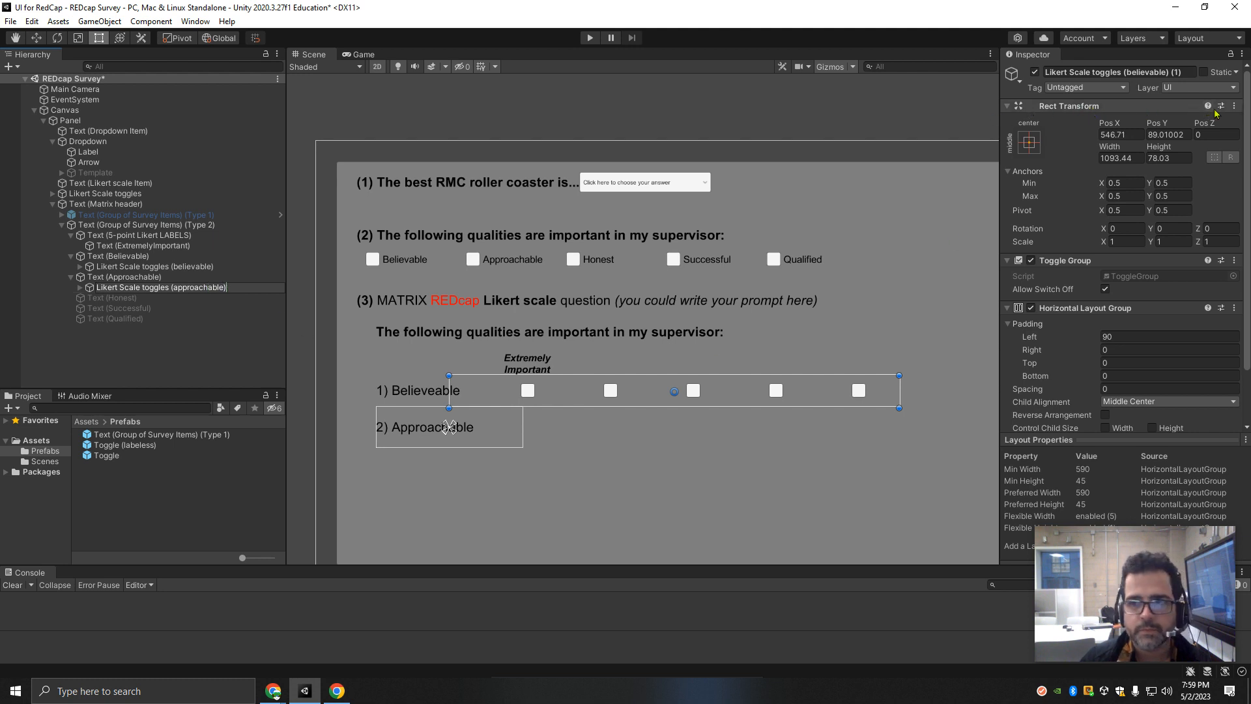
Step: Move Likert Scale toggles (approachable) onto the Approachable row at about Y 0 and stretch its height to about 100
drag(1155, 124, 732, 487)
mouse_move(679, 439)
mouse_down()
mouse_move(680, 459)
mouse_move(680, 449)
mouse_up()
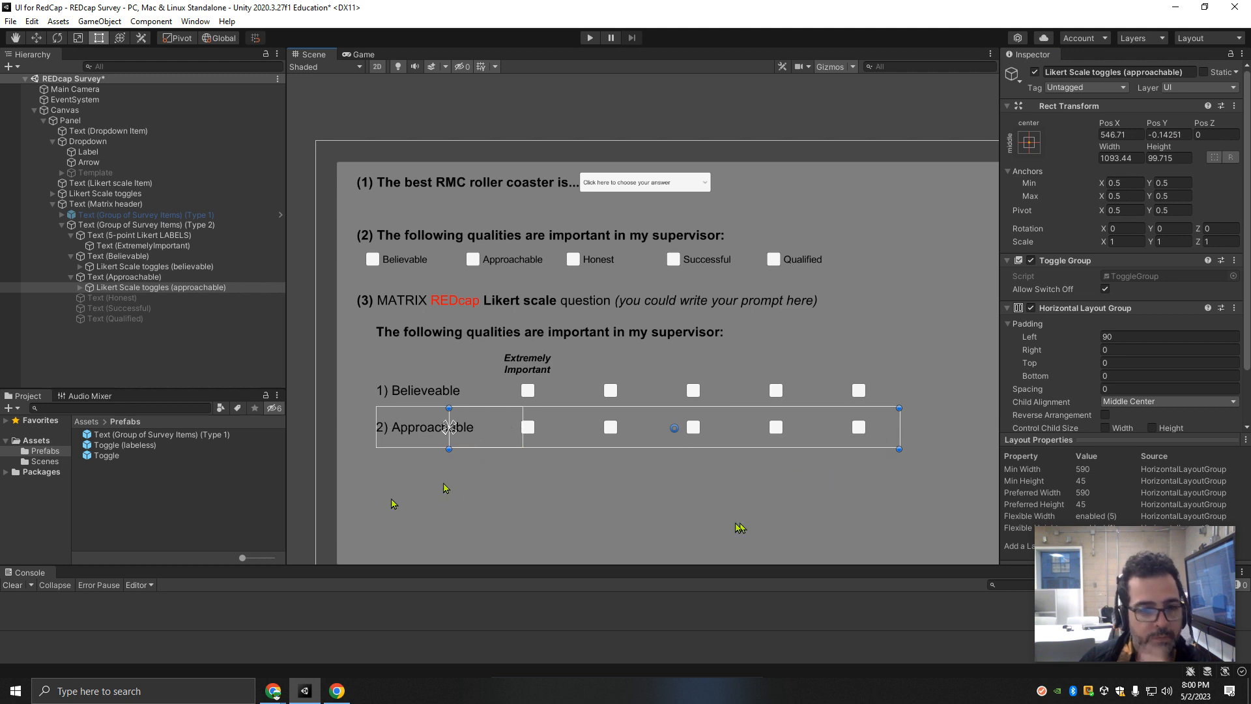
click(407, 485)
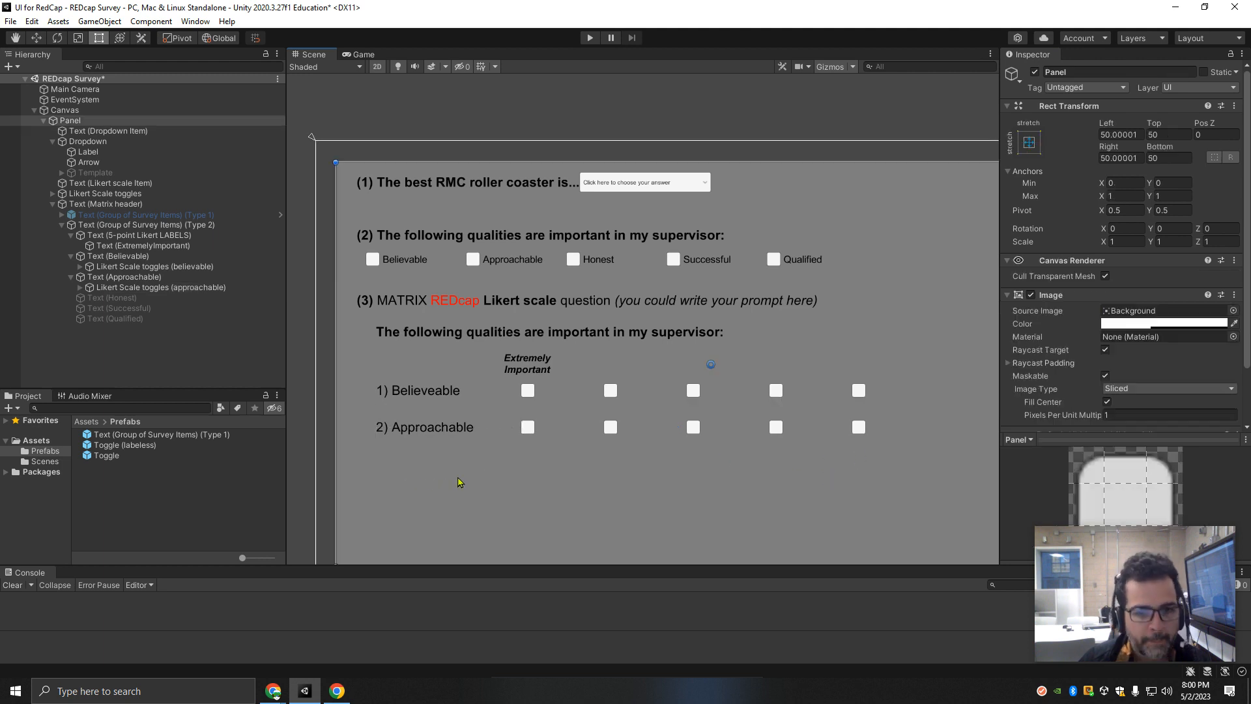
Step: Activate Text (Honest) and move it down to about Y -331, directly below the Approachable row
click(101, 298)
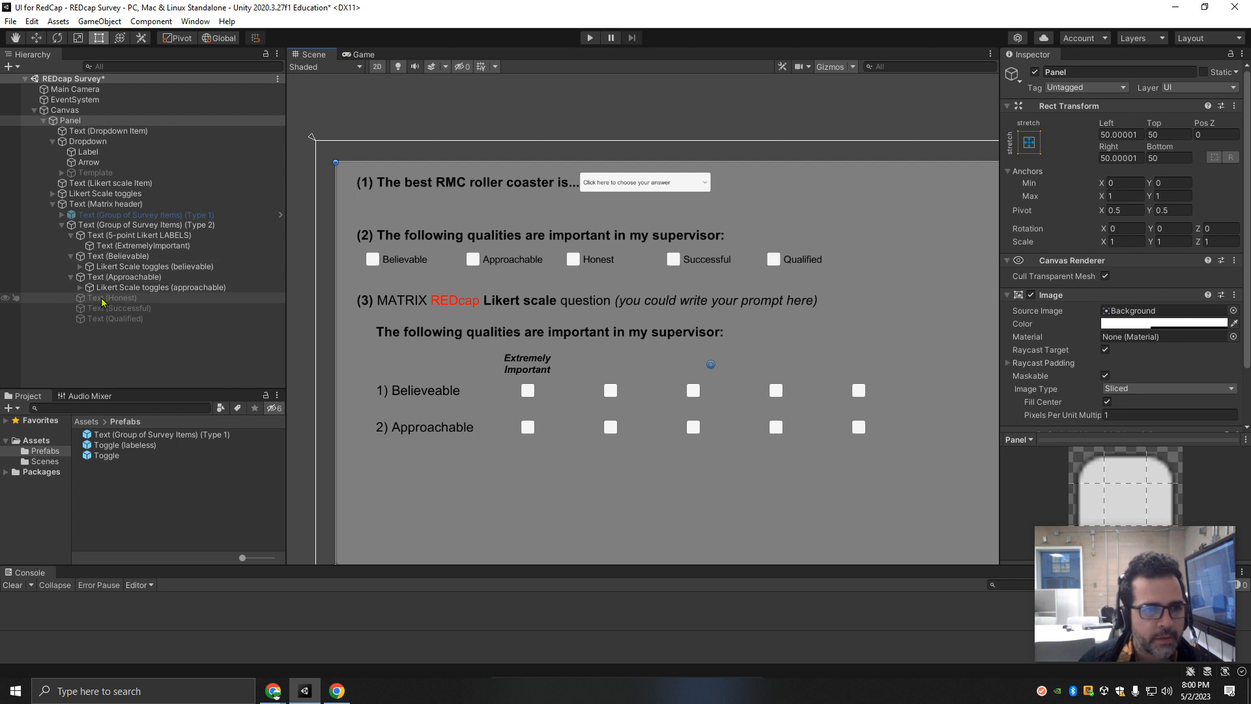
click(1035, 73)
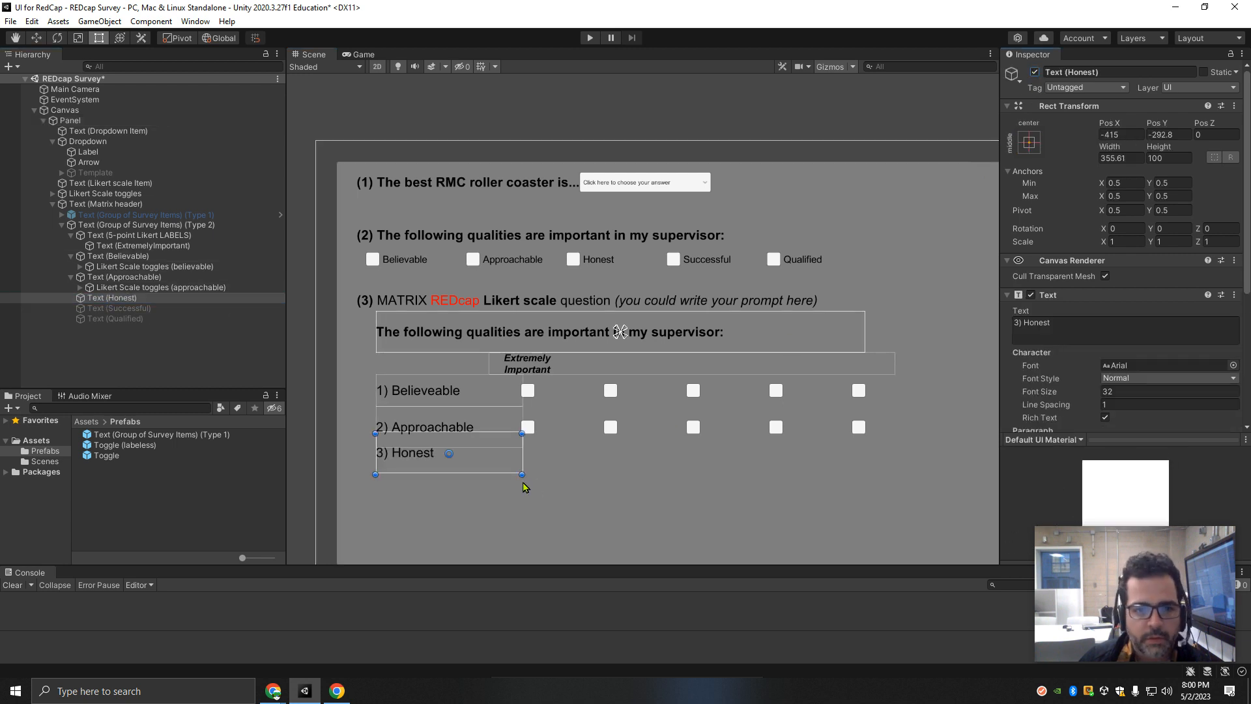
scroll(523, 482, up, 3)
drag(497, 455, 501, 478)
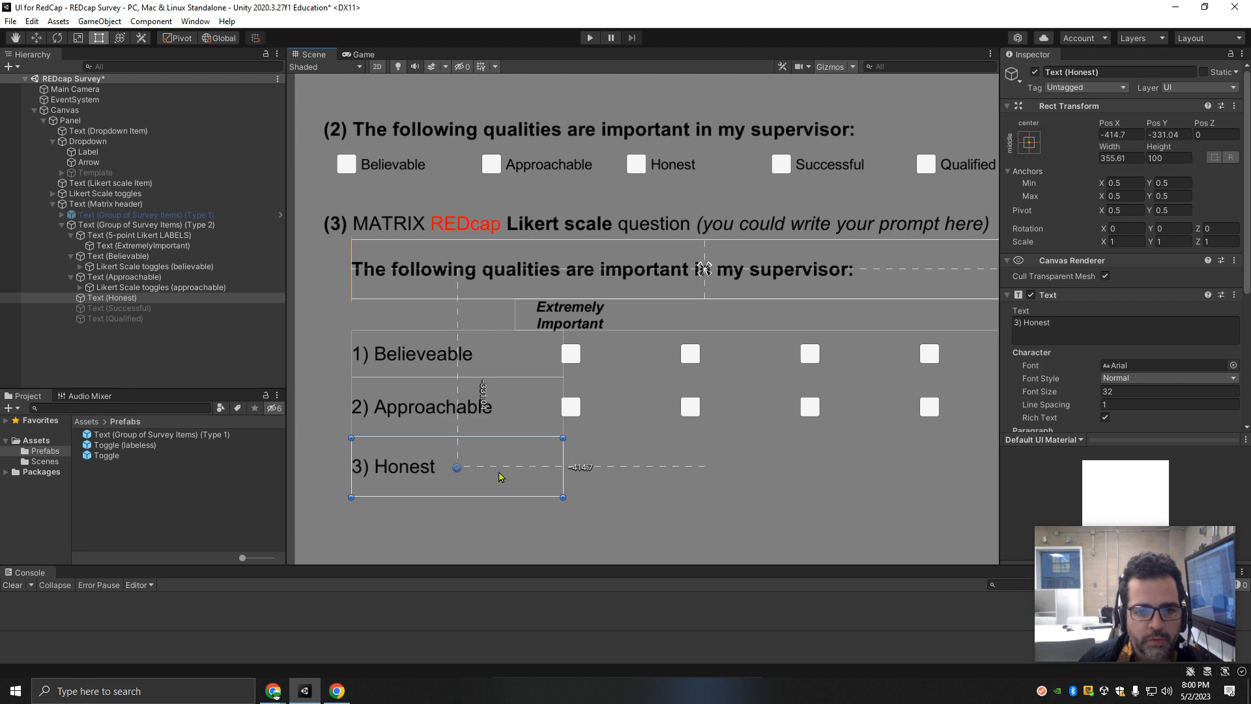
Step: Activate Text (Successful) and move it down to about Y -431, directly below the Honest row
click(101, 310)
click(1034, 71)
scroll(467, 432, down, 2)
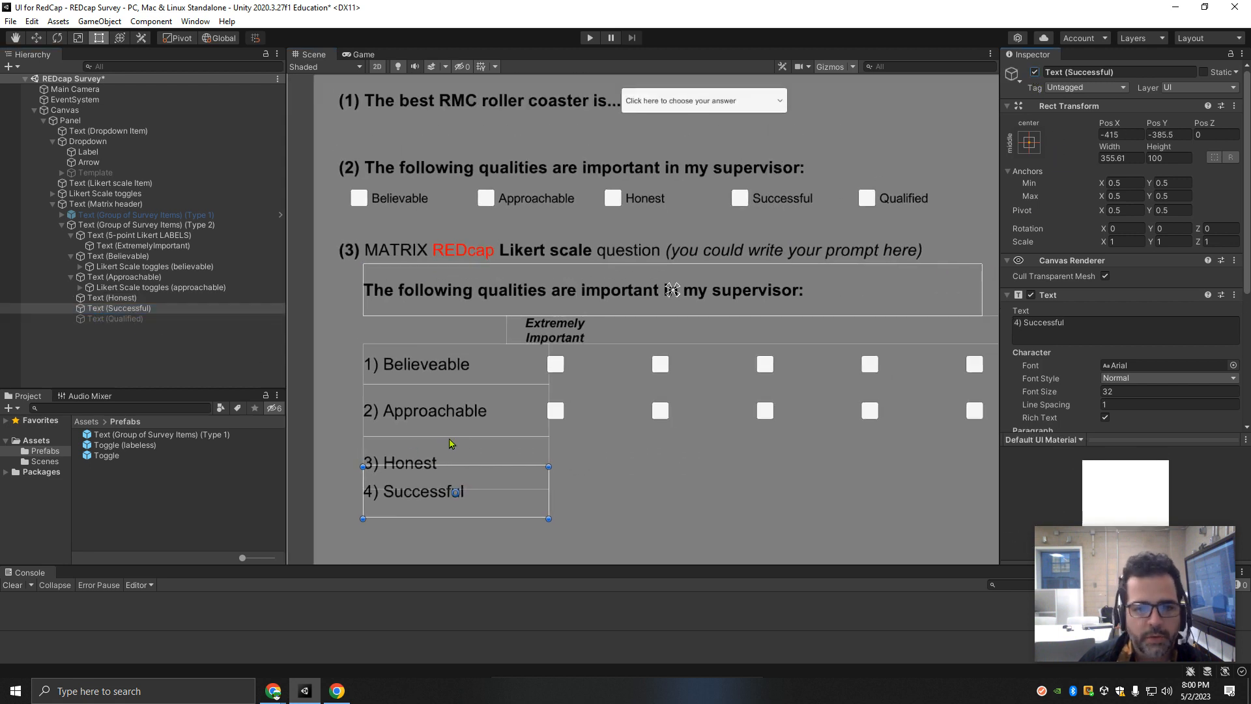
drag(503, 503, 505, 532)
Step: Activate Text (Qualified) and move it down to about Y -531, directly below the Successful row
click(116, 319)
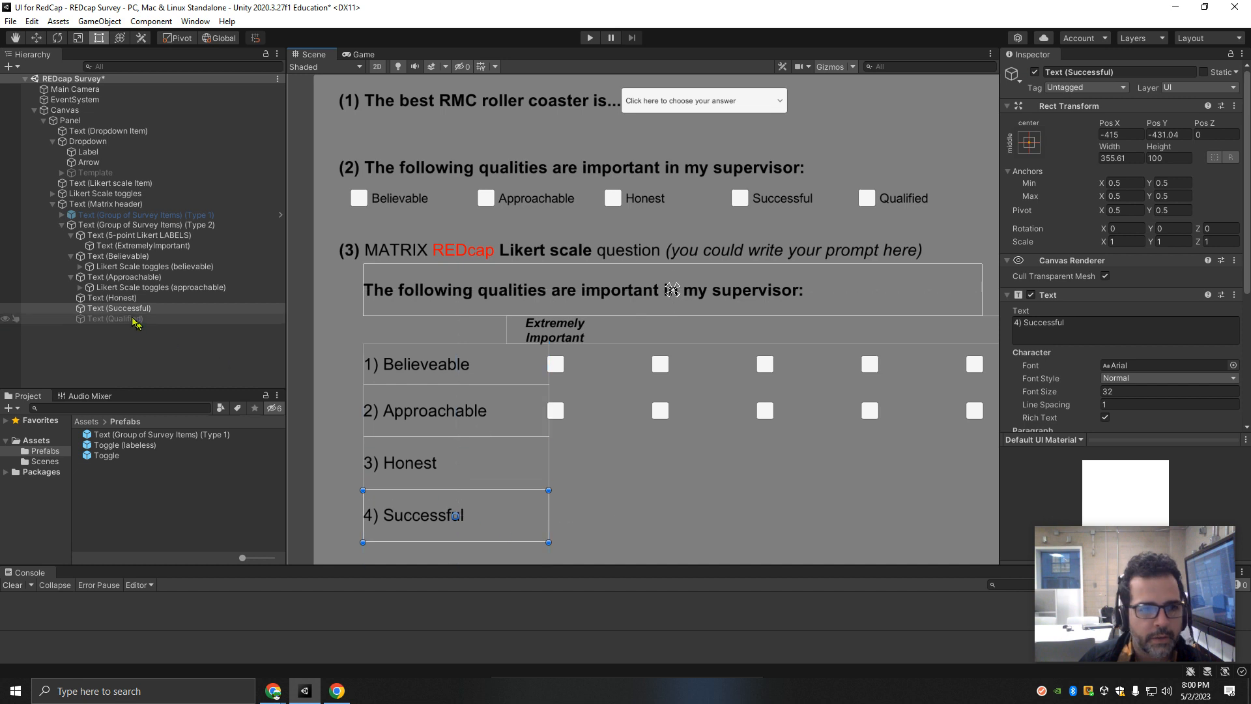
click(1035, 72)
scroll(565, 402, down, 3)
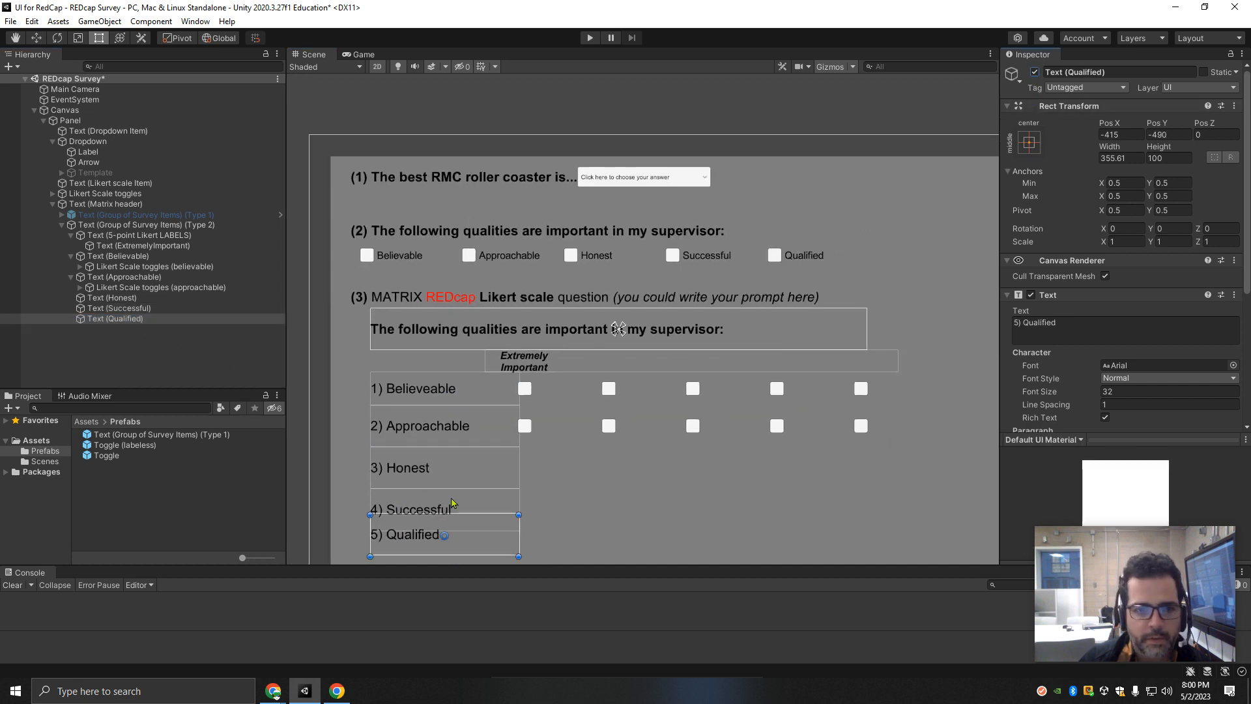
drag(518, 421, 519, 439)
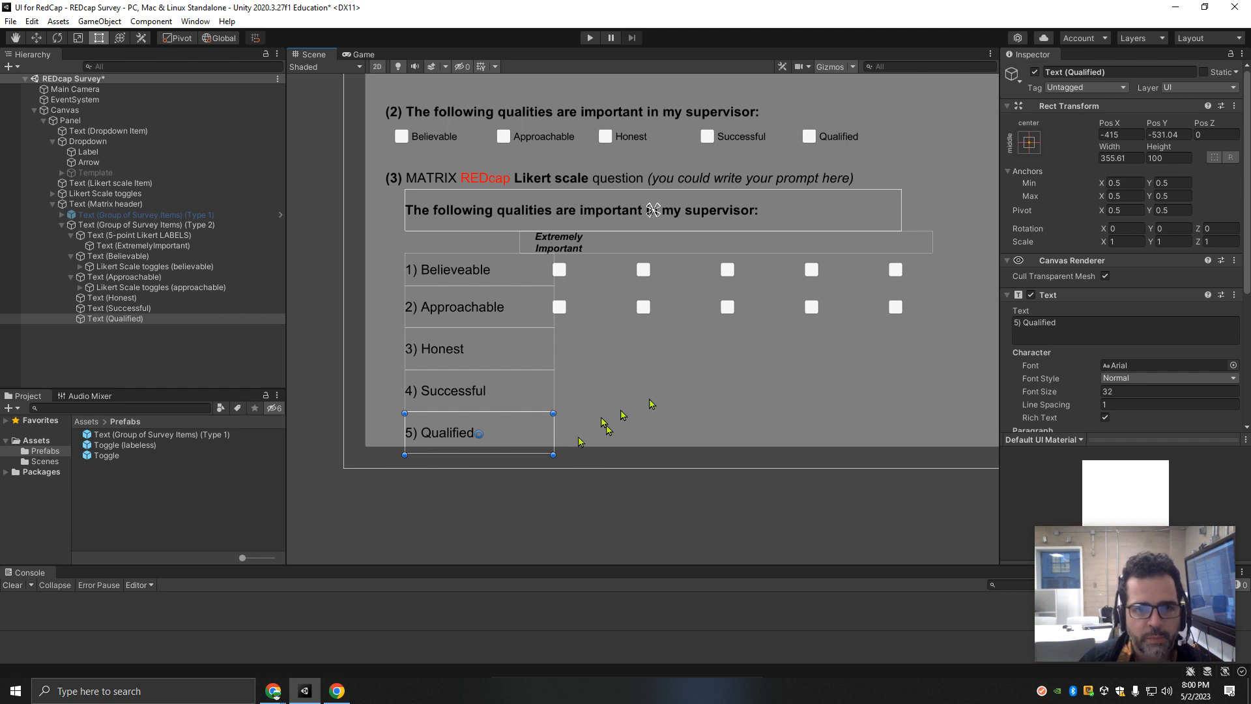
Step: Duplicate Likert Scale toggles (approachable), nest the copy under Text (Honest) and align it with the Honest row at about Y 0
scroll(637, 410, up, 3)
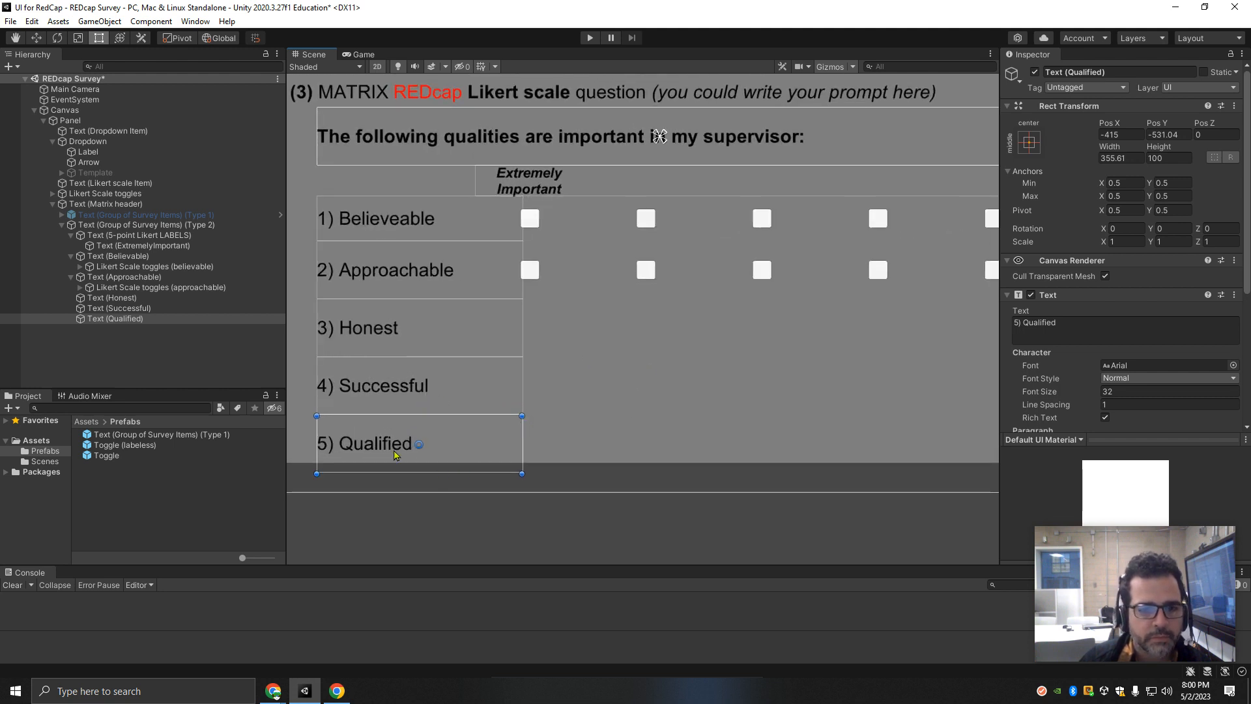
click(195, 288)
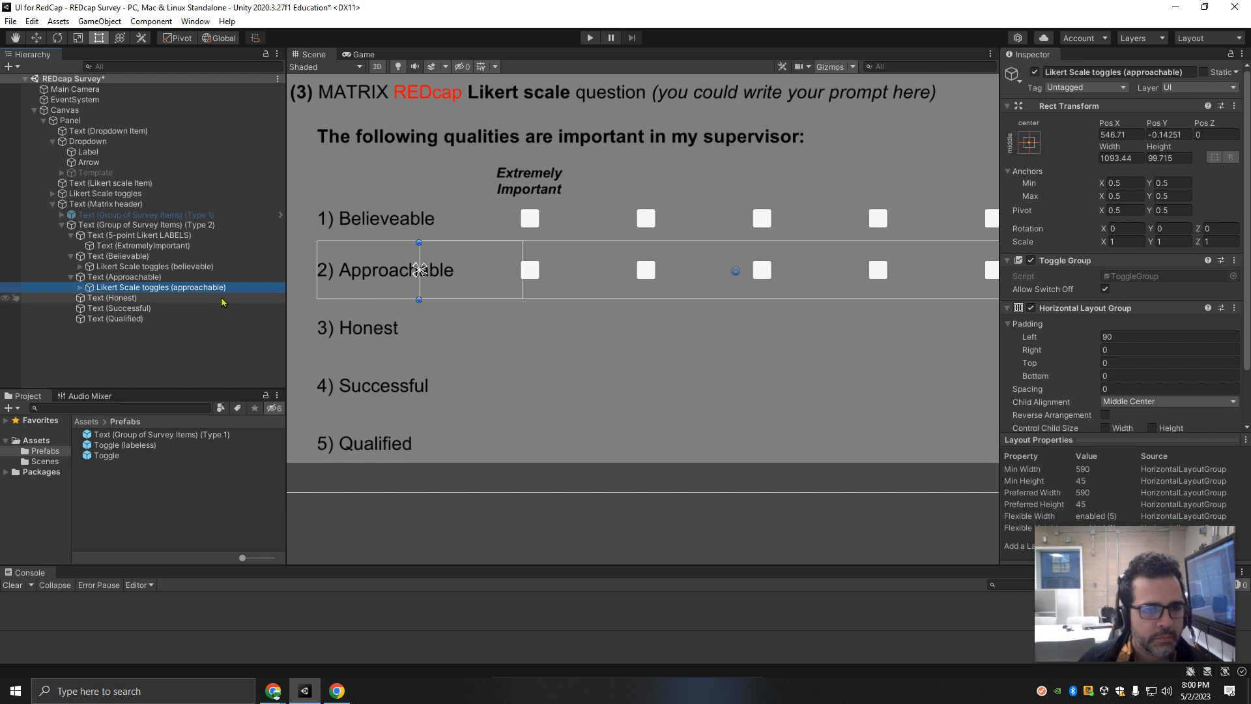
key(ctrl+d)
drag(171, 298, 163, 309)
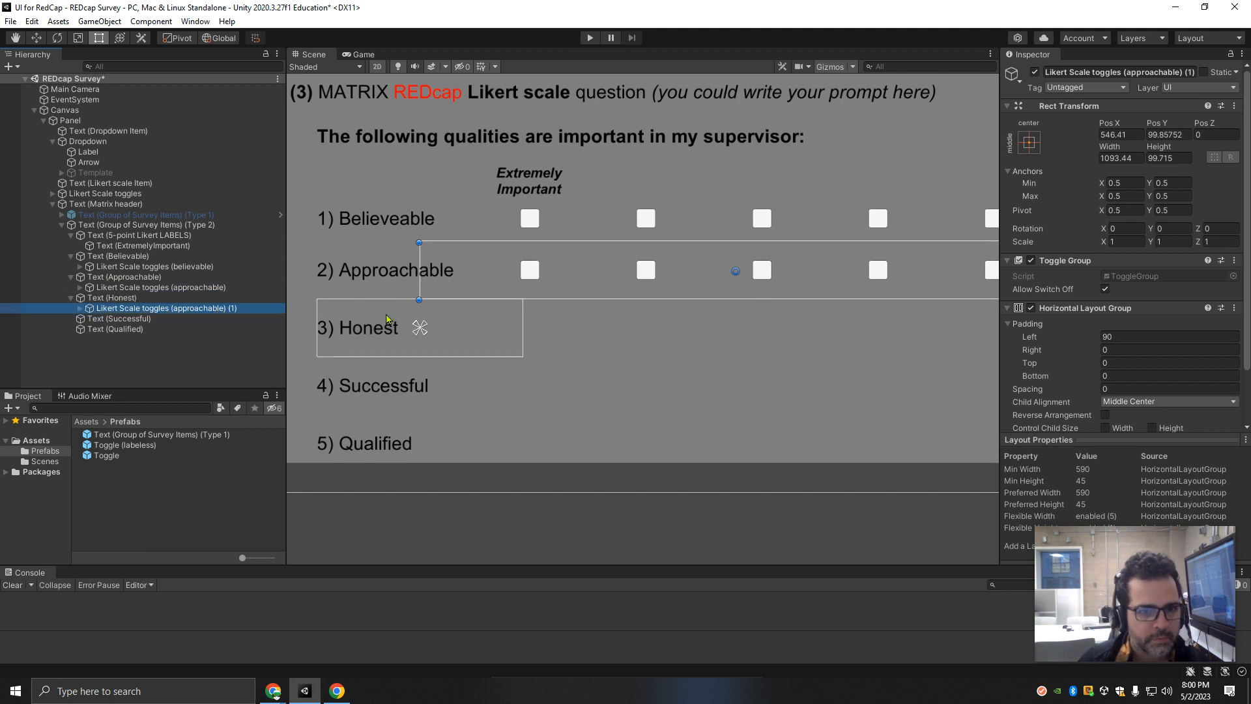
drag(708, 269, 710, 327)
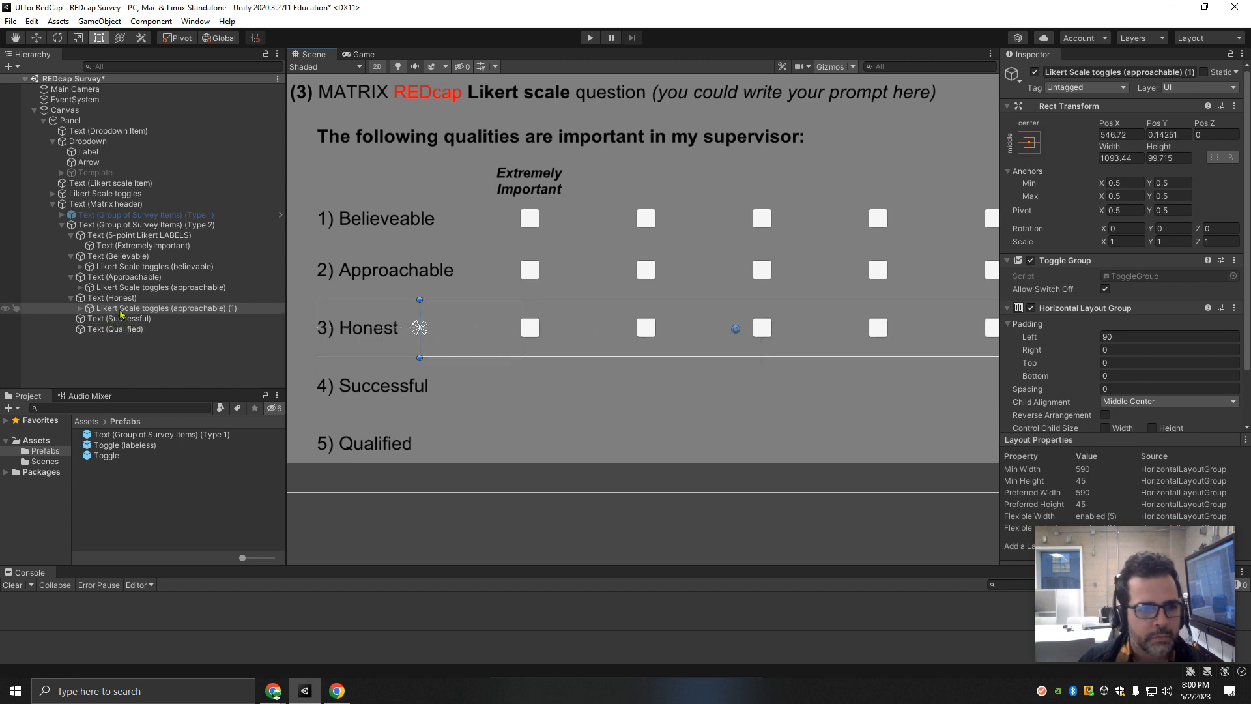
Step: Rename the toggle group copy under Text (Honest) as Likert Scale toggles (honest)
click(196, 309)
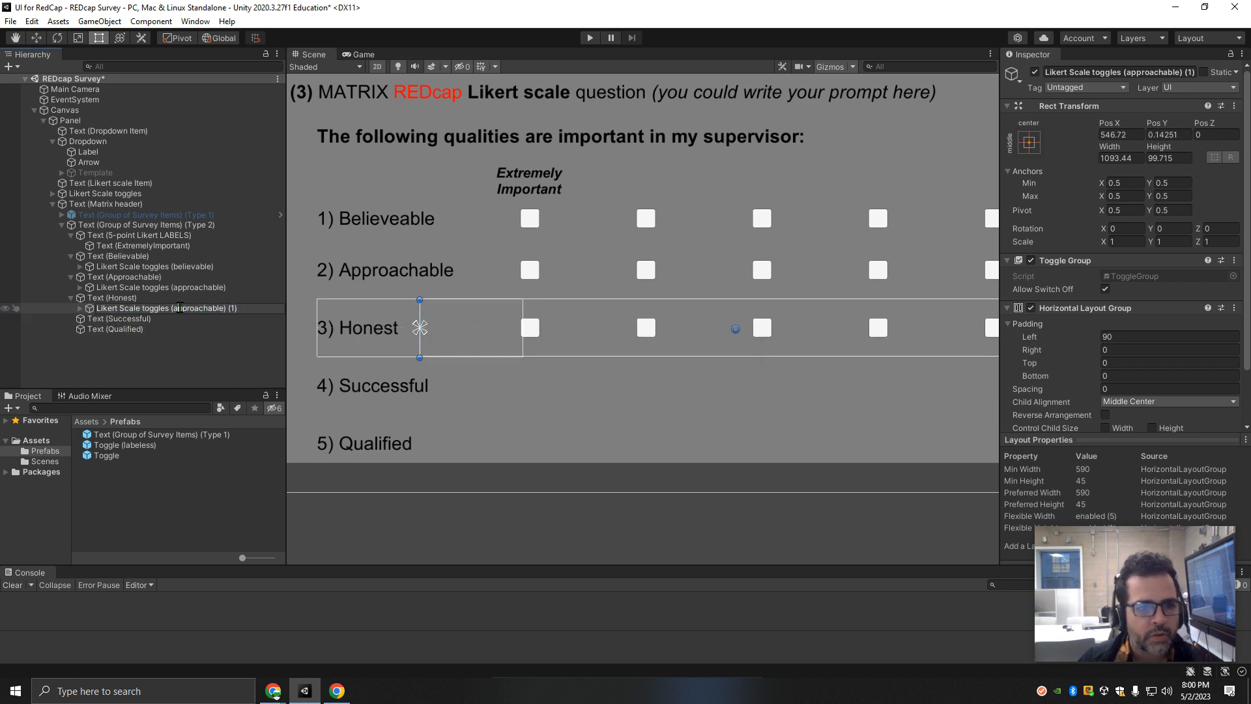
drag(173, 308, 381, 312)
key(BackSpace)
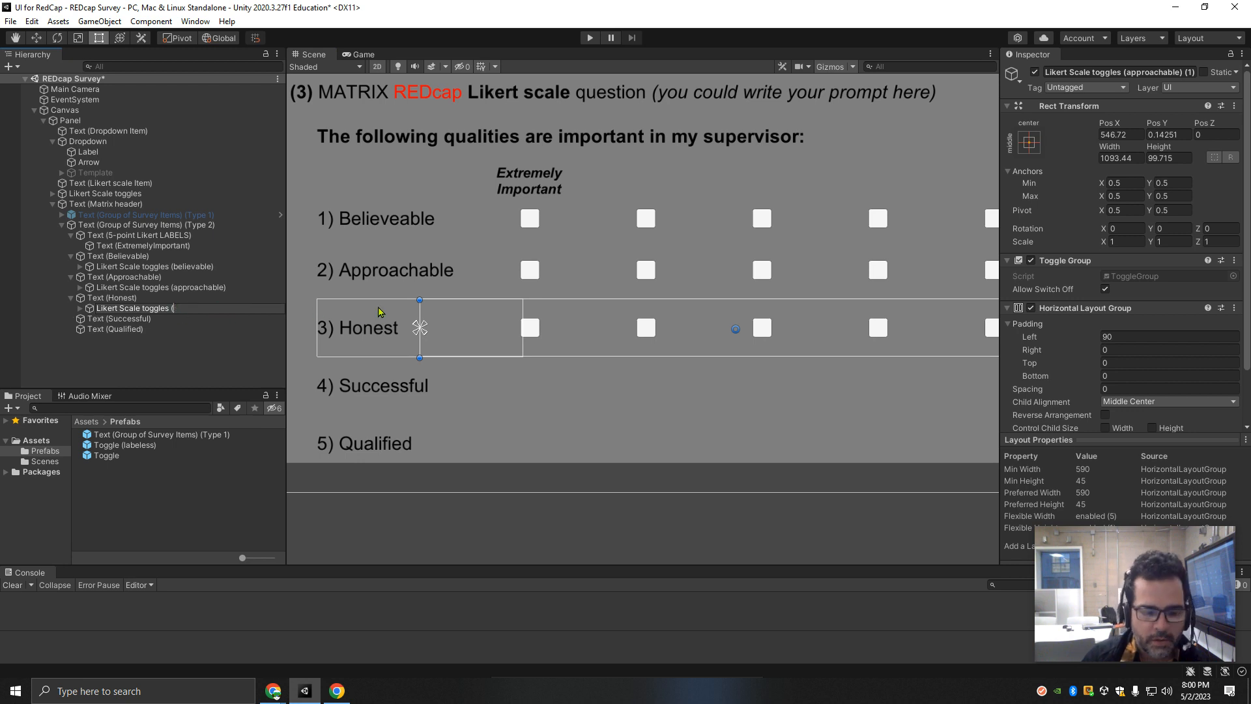
key(Return)
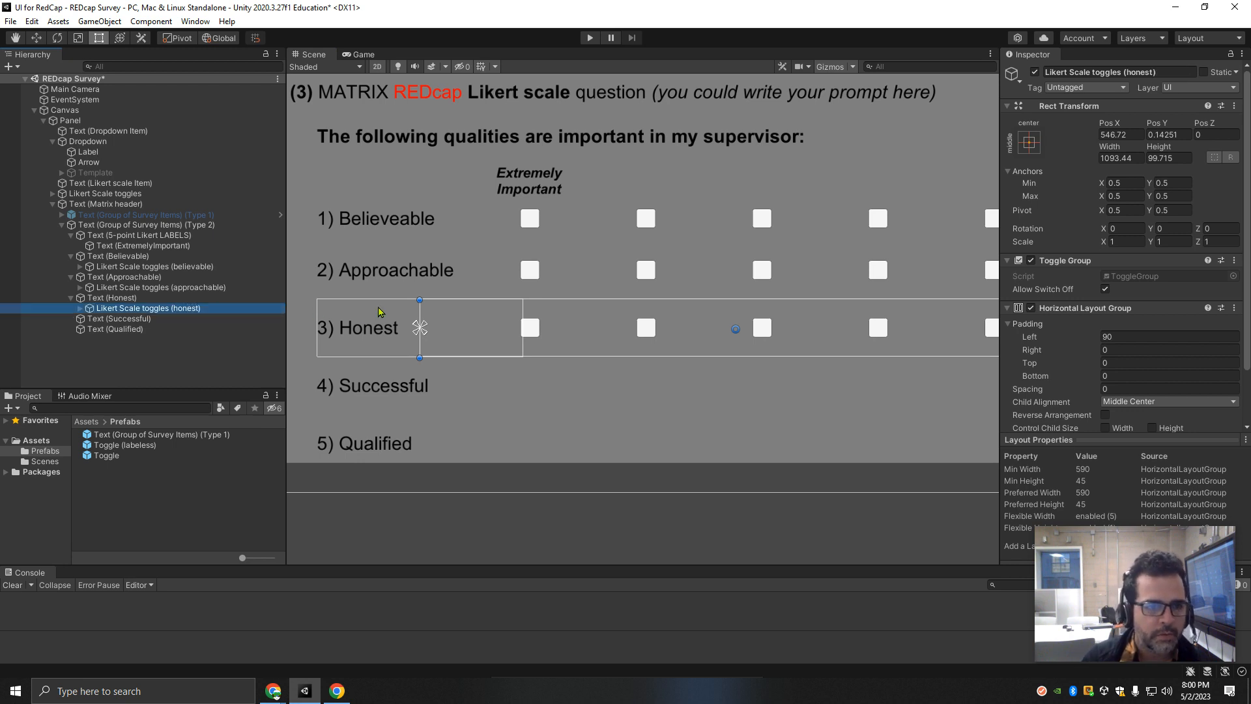
Step: Duplicate Likert Scale toggles (honest), nest the copy under Text (Successful) and align it with the Successful row at about Y 0
key(ctrl+d)
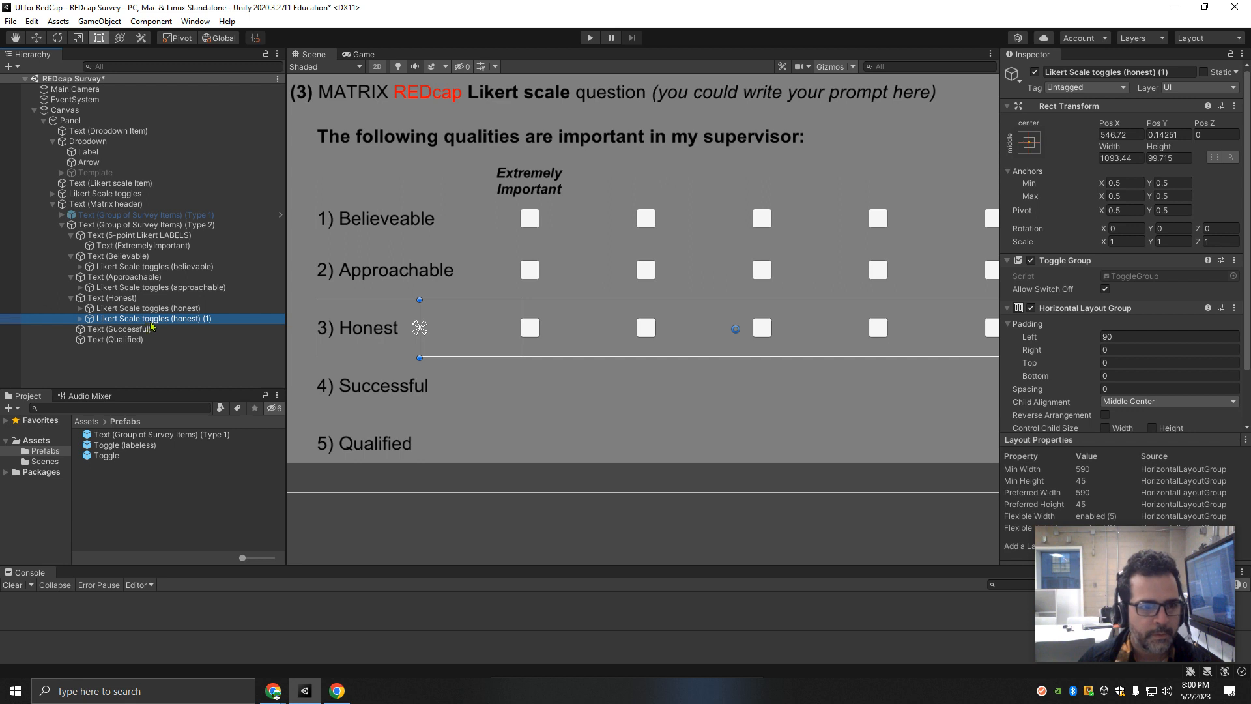
drag(151, 326, 150, 330)
drag(620, 339, 620, 396)
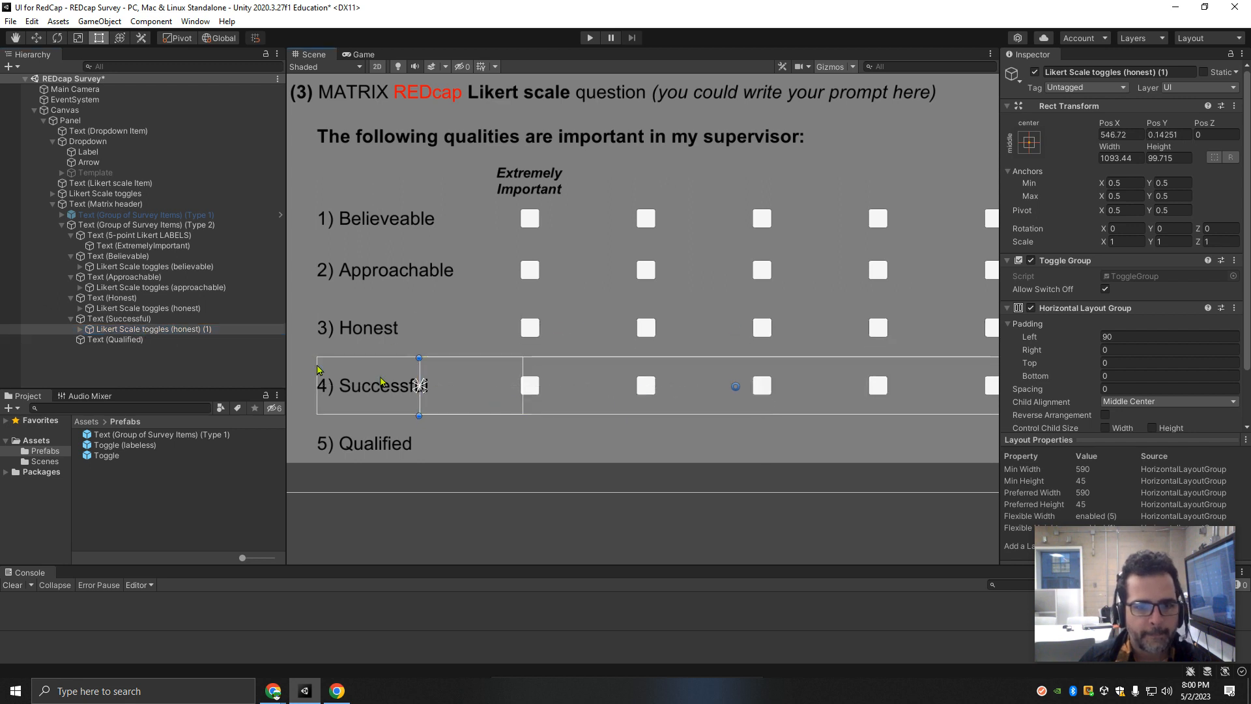
Step: Rename the toggle group copy under Text (Successful) as Likert Scale toggles (successful)
click(176, 329)
drag(183, 329, 245, 327)
key(BackSpace)
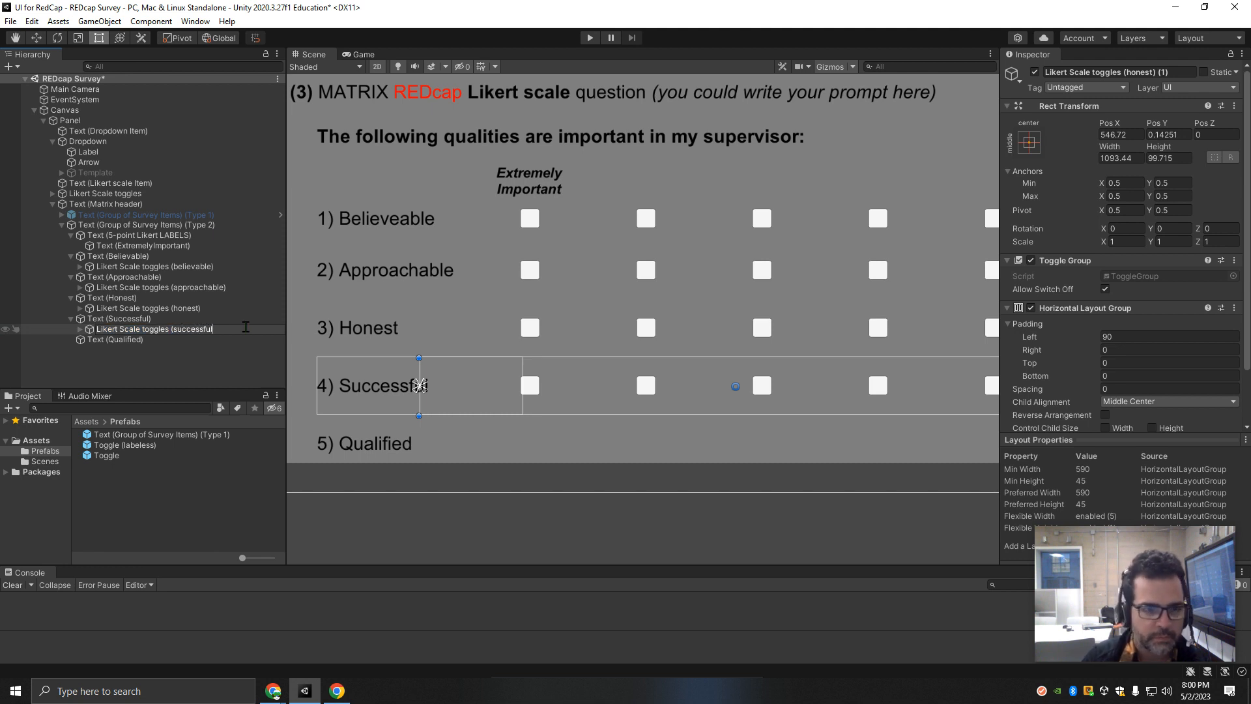
click(126, 340)
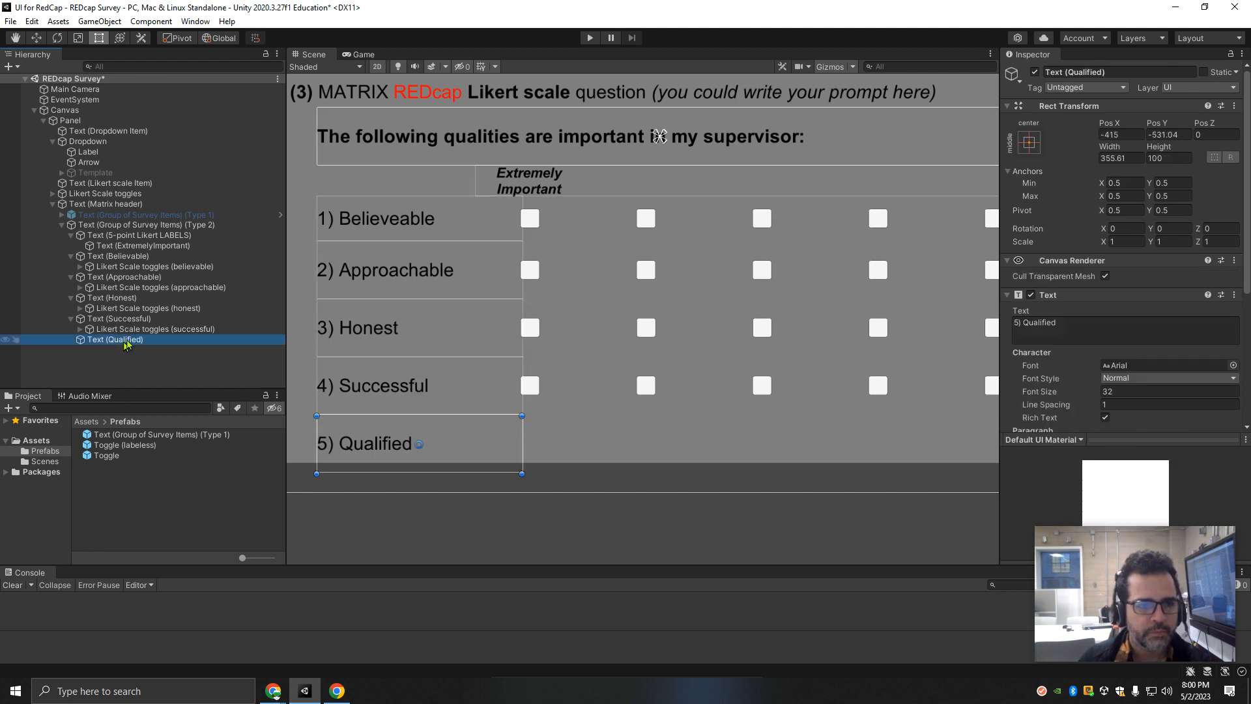
Step: Duplicate Likert Scale toggles (successful) and nest the copy under Text (Qualified)
click(222, 329)
key(ctrl+d)
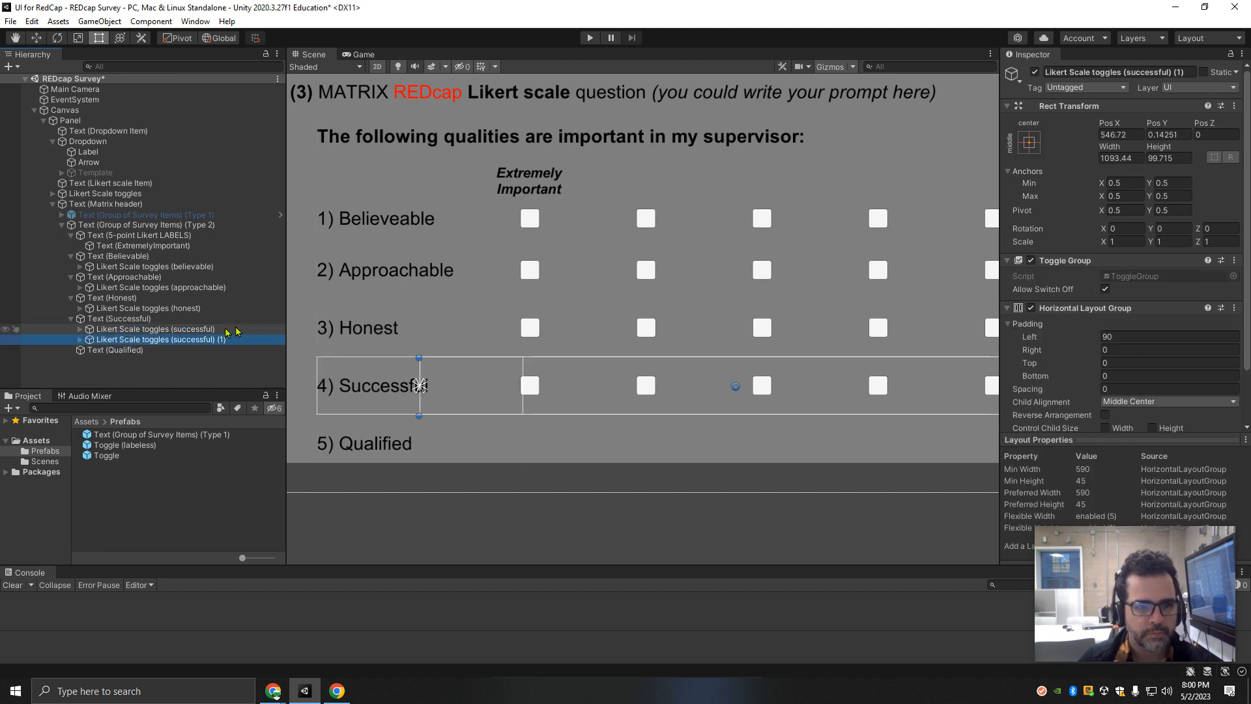
drag(196, 340, 267, 350)
Step: Rename the copy under Text (Qualified) as Likert Scale toggles (qualified) and align it with the Qualified row at about Y 0
click(188, 356)
key(BackSpace)
key(BackSpace)
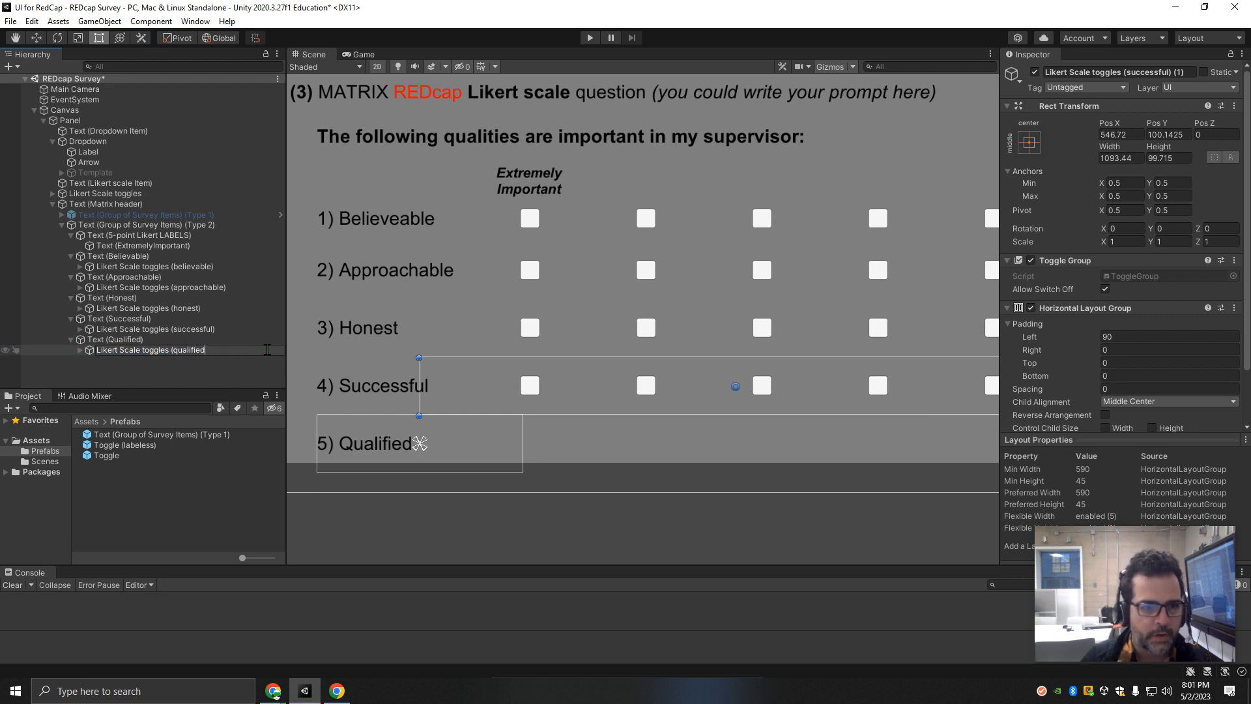
drag(578, 376, 579, 436)
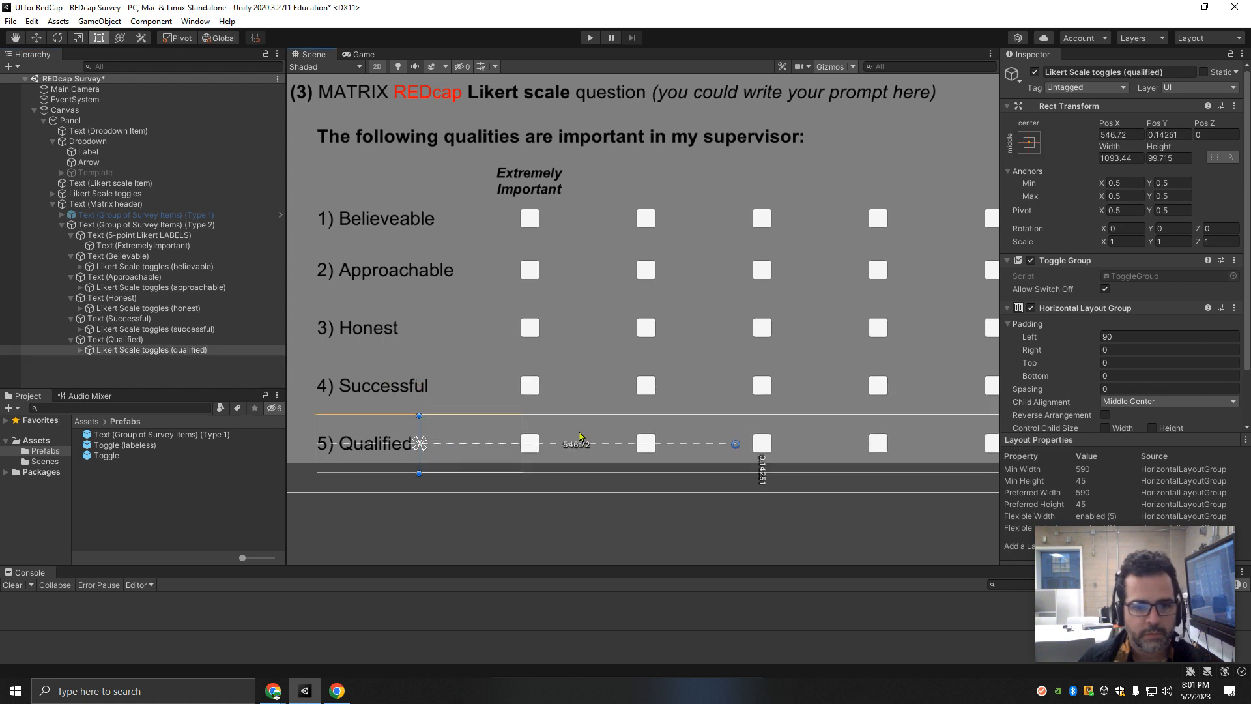
click(480, 352)
scroll(619, 280, down, 4)
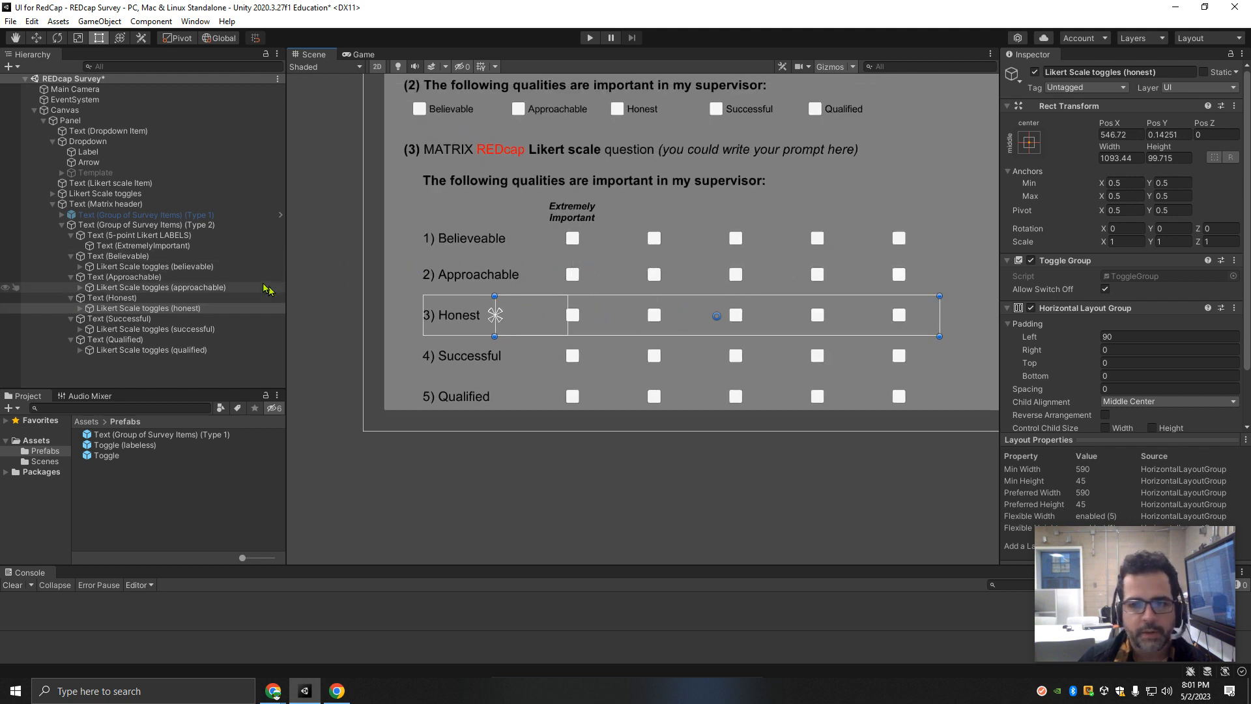
click(124, 236)
click(150, 246)
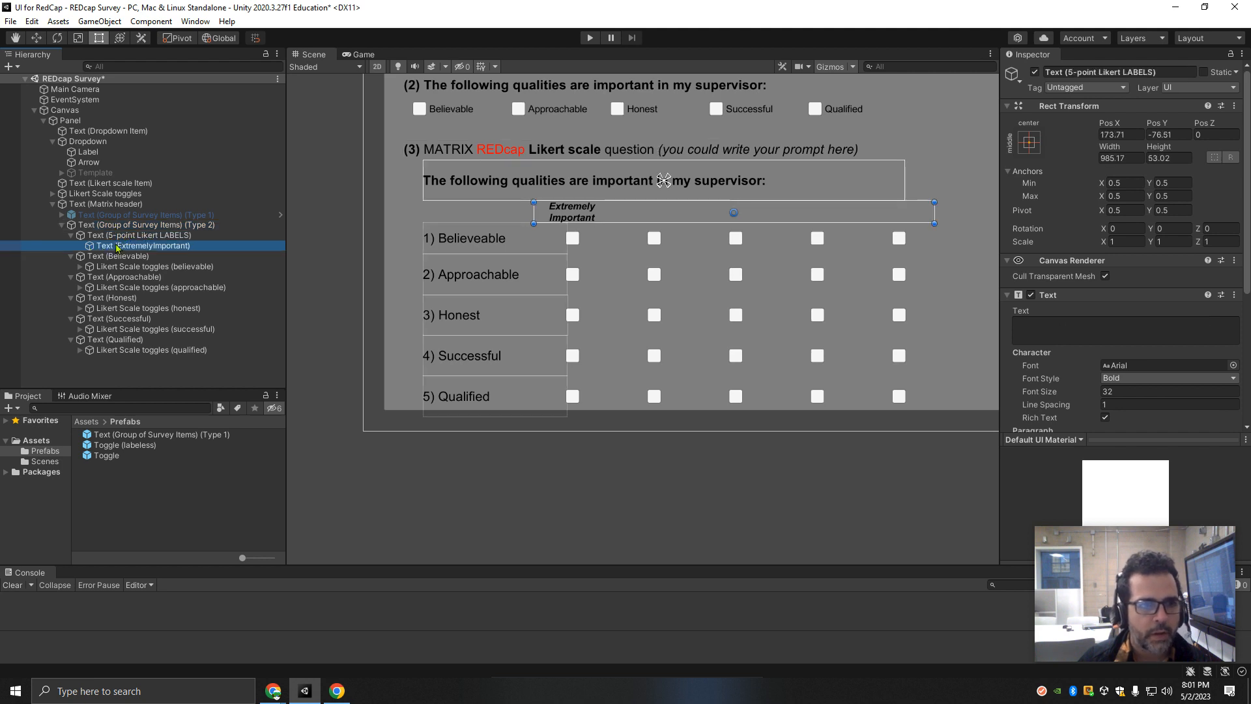
key(ctrl+d)
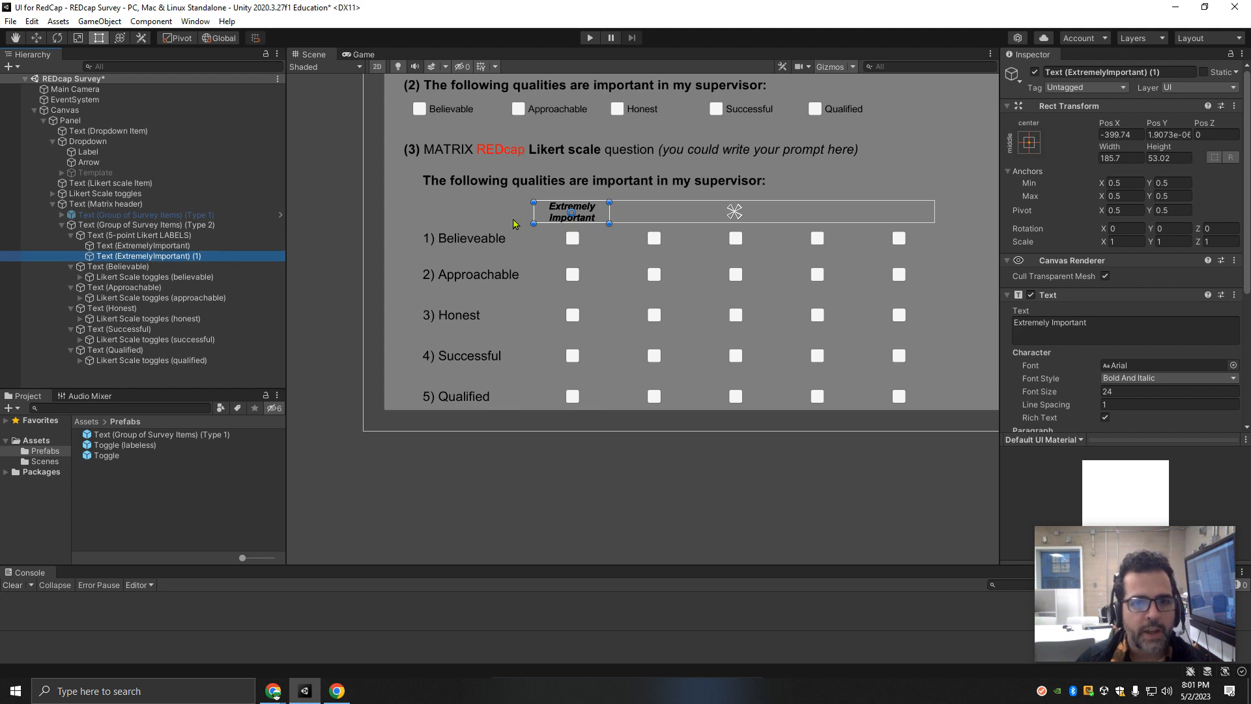
key(ctrl+z)
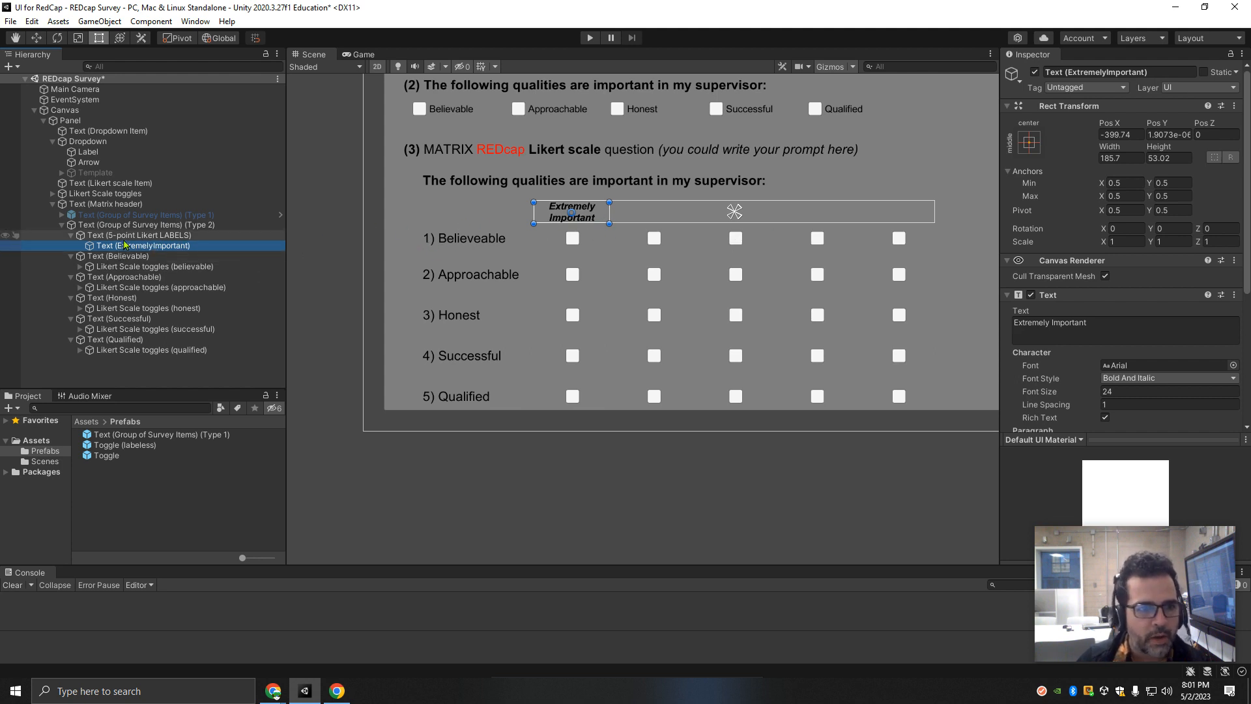
Step: Duplicate Text (ExtremelyImportant) under the 5-point Likert LABELS and place the copy directly beside the original at about X -214
click(127, 236)
click(130, 245)
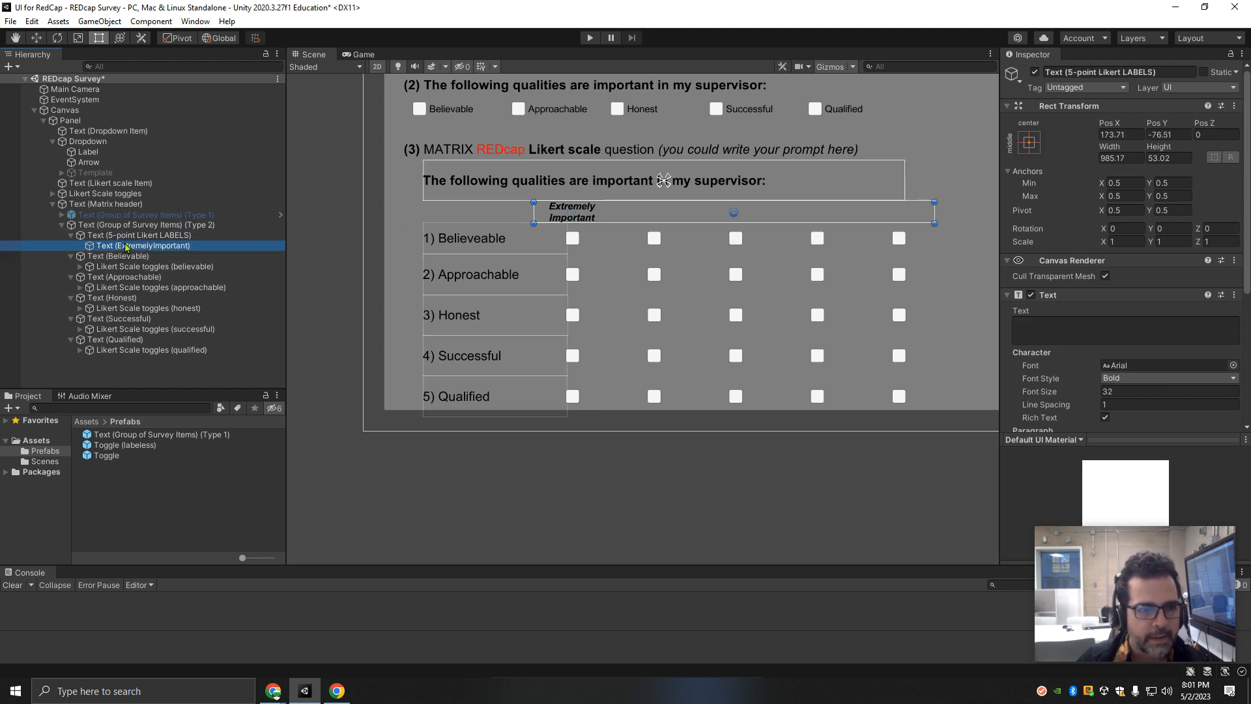
key(ctrl+d)
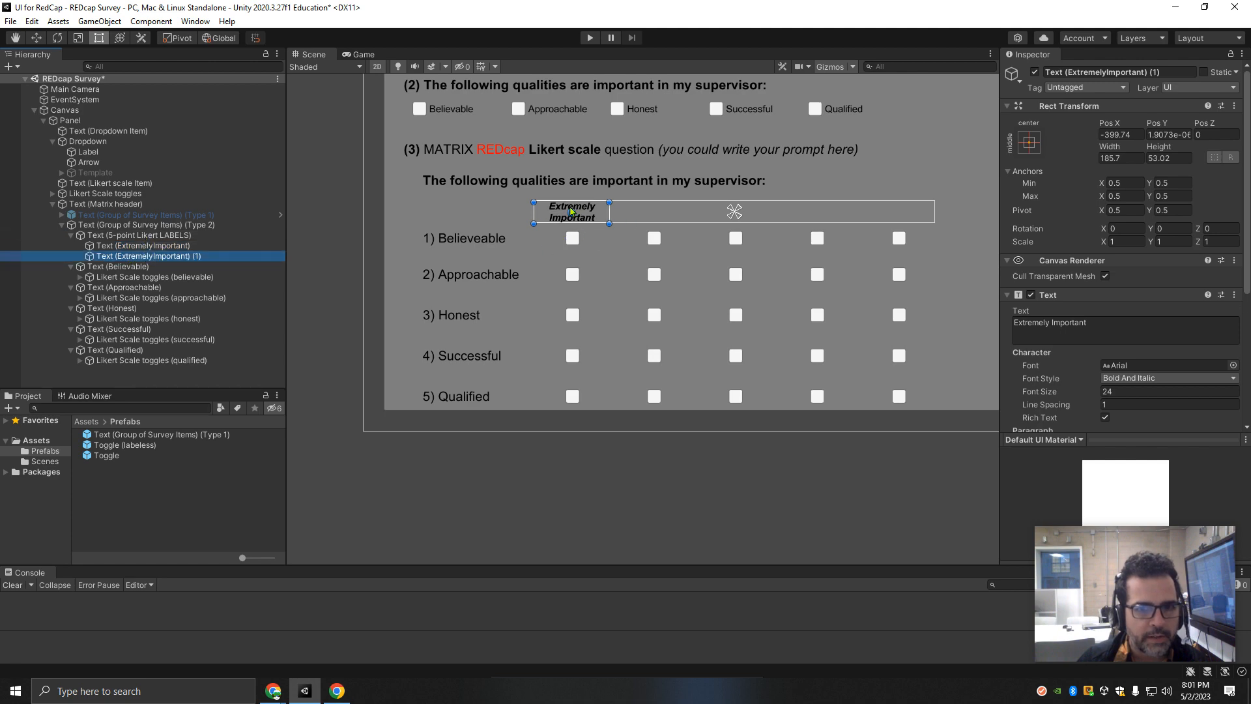
scroll(571, 210, up, 5)
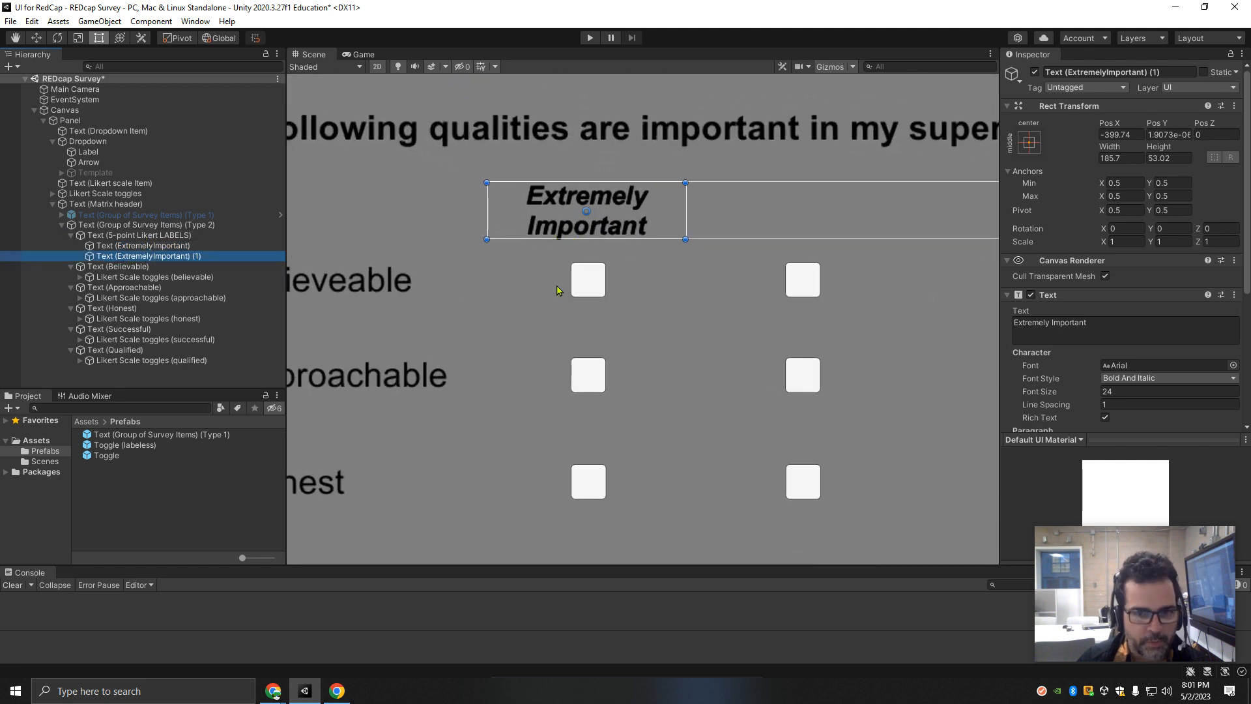
key(ctrl+z)
key(ctrl+d)
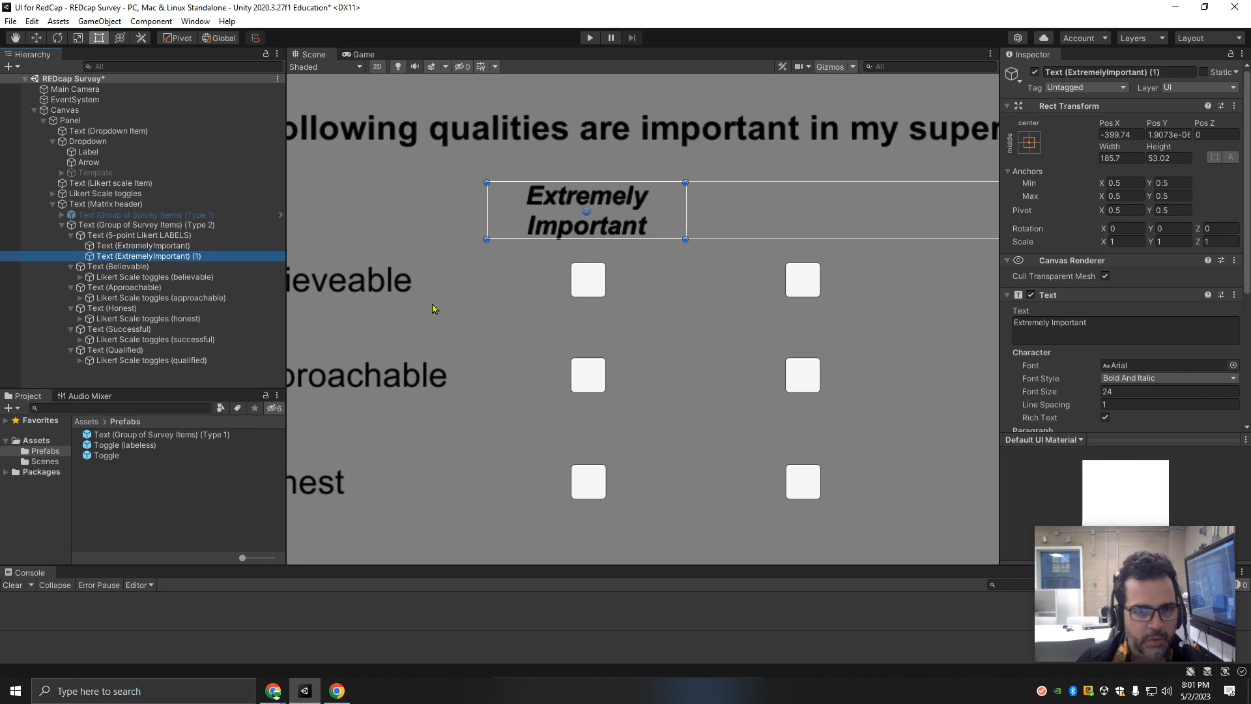
drag(560, 215, 762, 211)
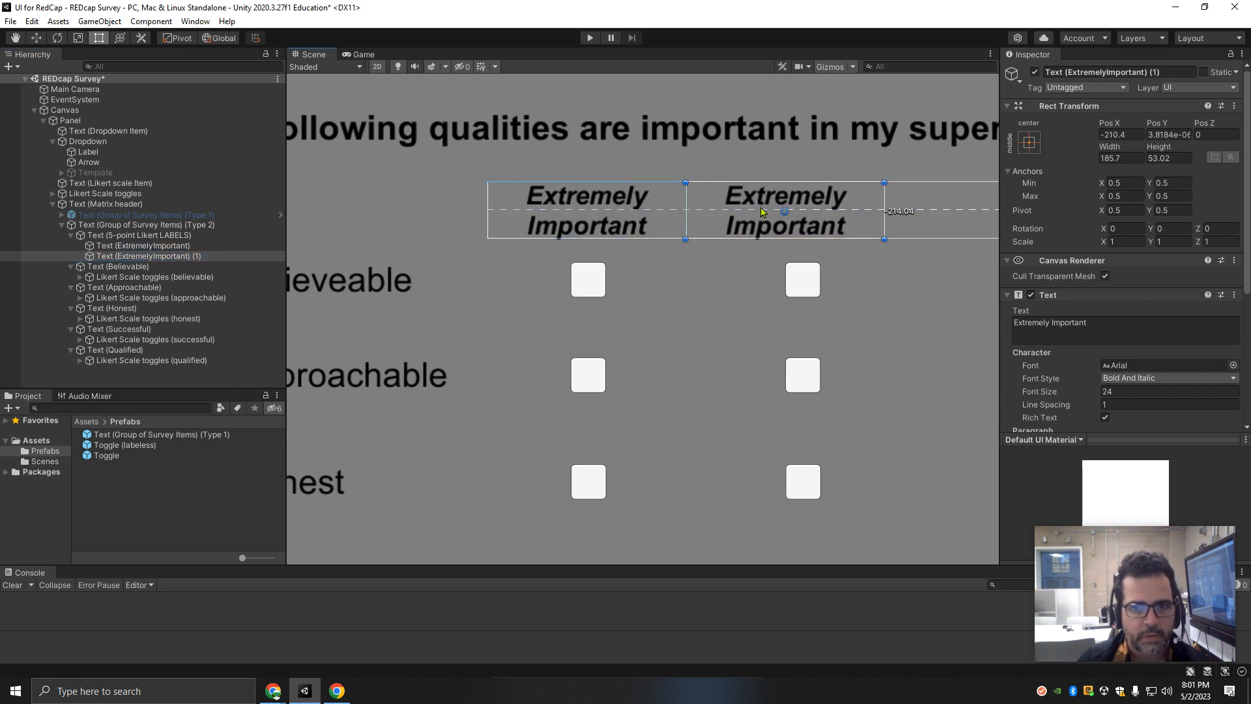
Step: Duplicate the second Extremely Important label and place the copy directly beside it at about X -28
scroll(760, 210, down, 3)
key(ctrl+d)
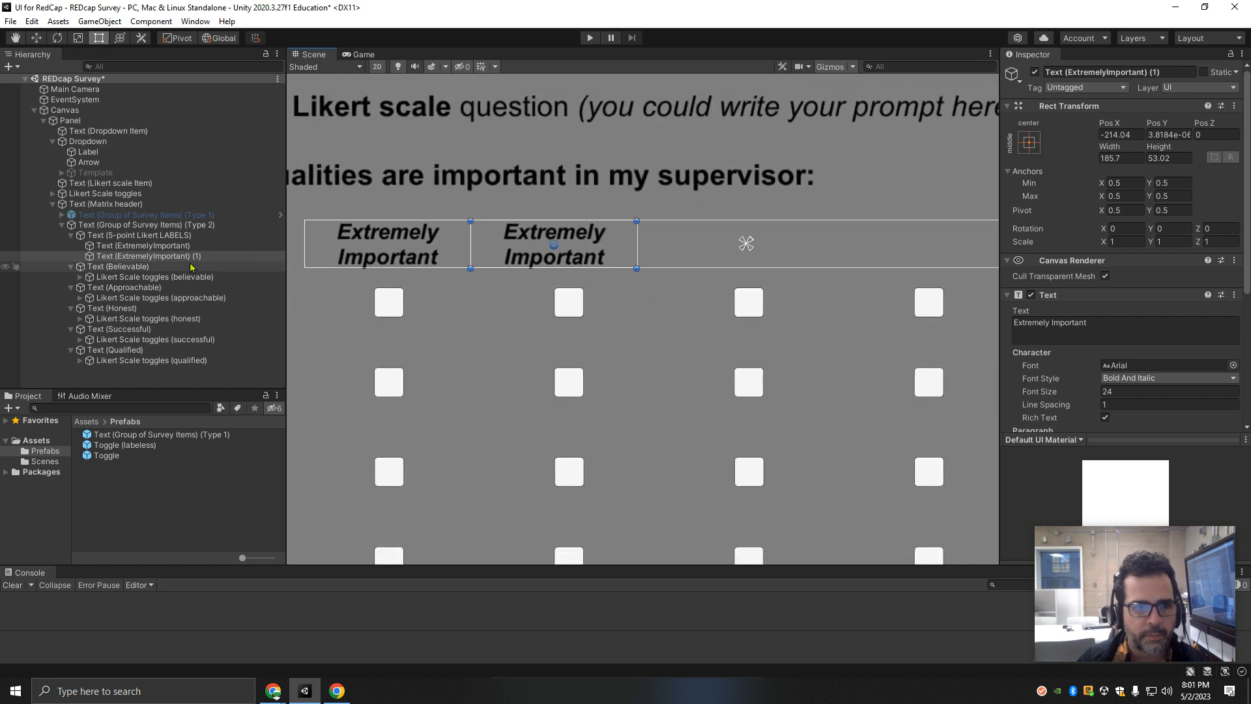
drag(577, 246, 743, 246)
Step: Duplicate the third Extremely Important label twice to get five labels, placing one at the far end above the fifth toggle column
key(ctrl+d)
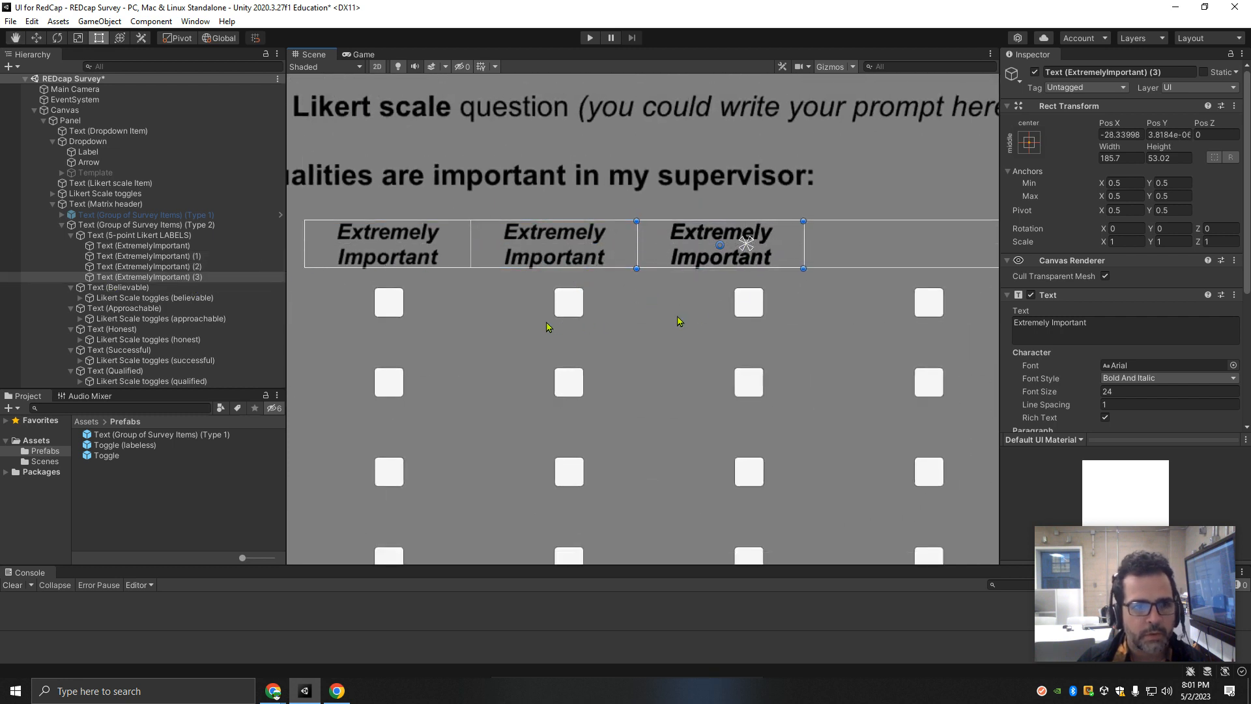
scroll(678, 320, down, 1)
middle_drag(750, 311, 635, 315)
drag(650, 269, 945, 271)
key(ctrl+d)
Step: Align the fourth, third and second labels over their toggle columns at about X 199, 0 and -199
drag(781, 271, 806, 270)
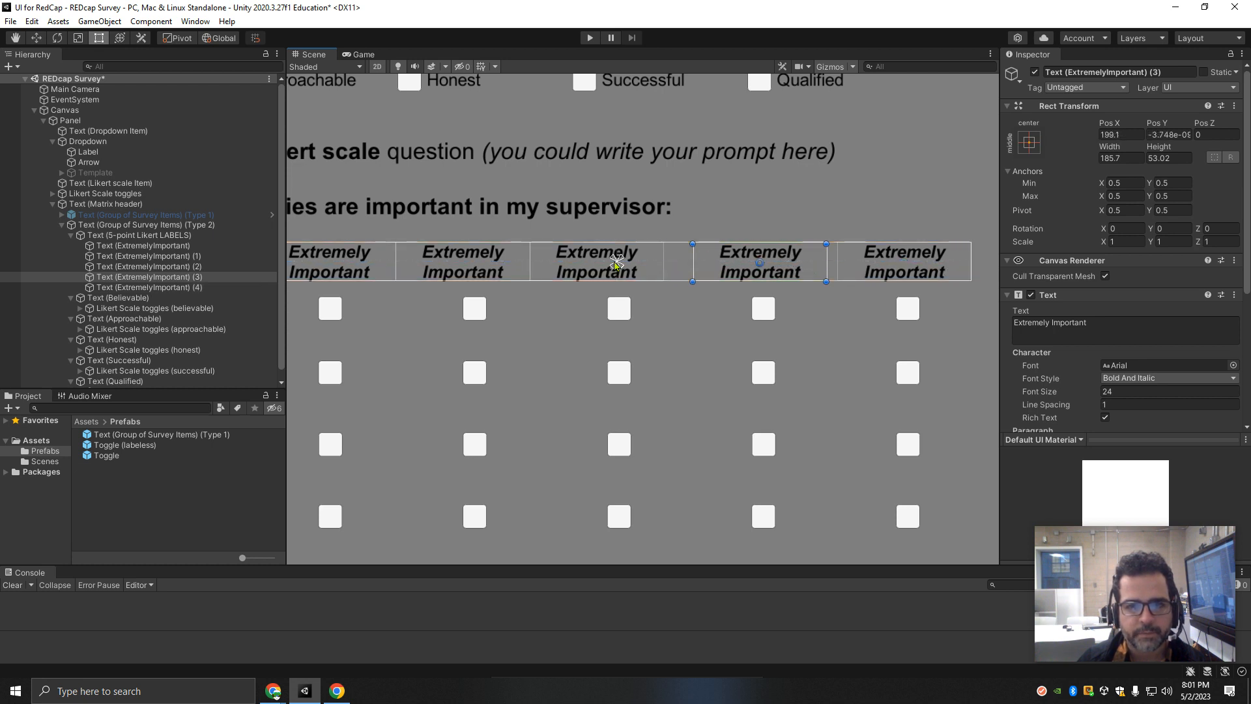
drag(577, 264, 598, 264)
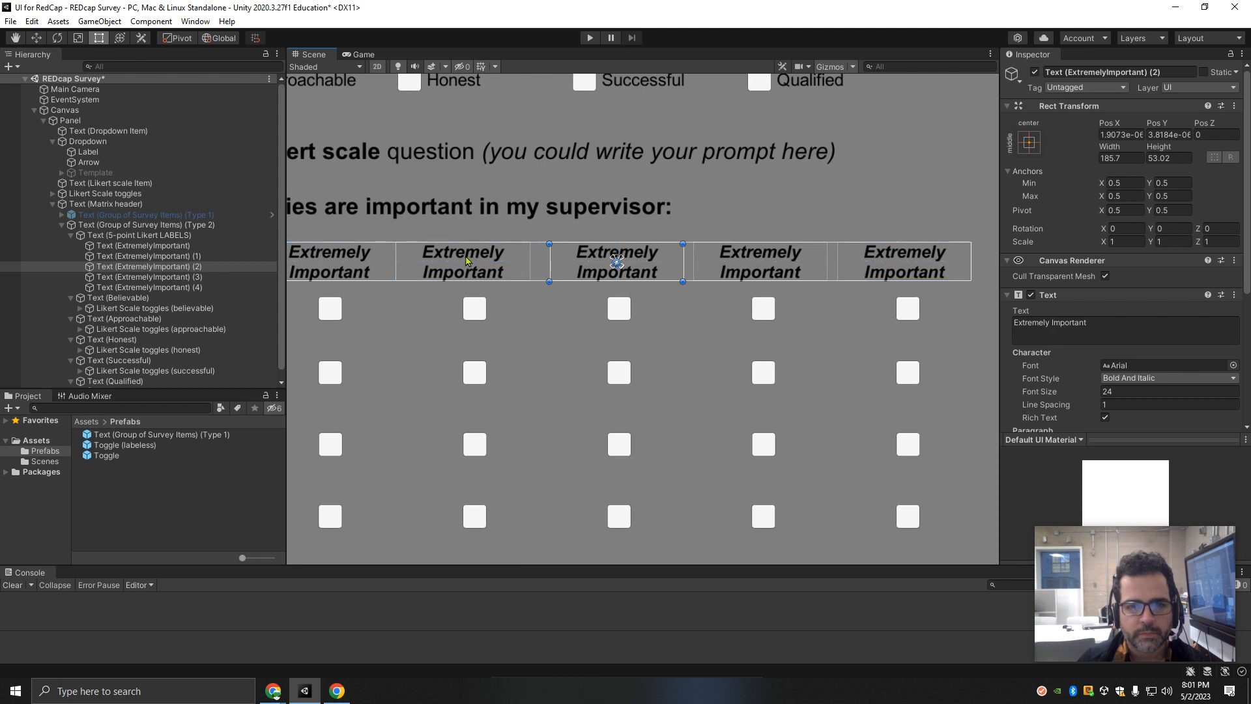
drag(435, 263, 444, 263)
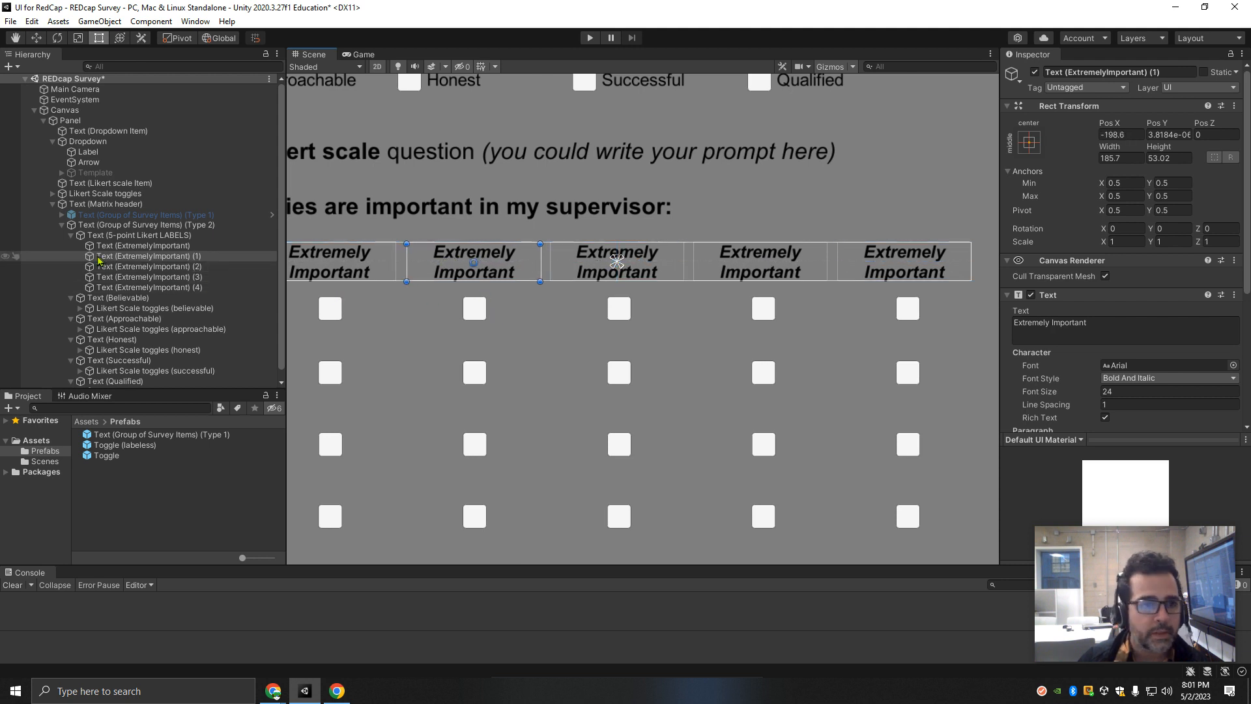
Step: Rename the second label object, Text (ExtremelyImportant) (1), as Text (Very Important)
drag(154, 257, 117, 258)
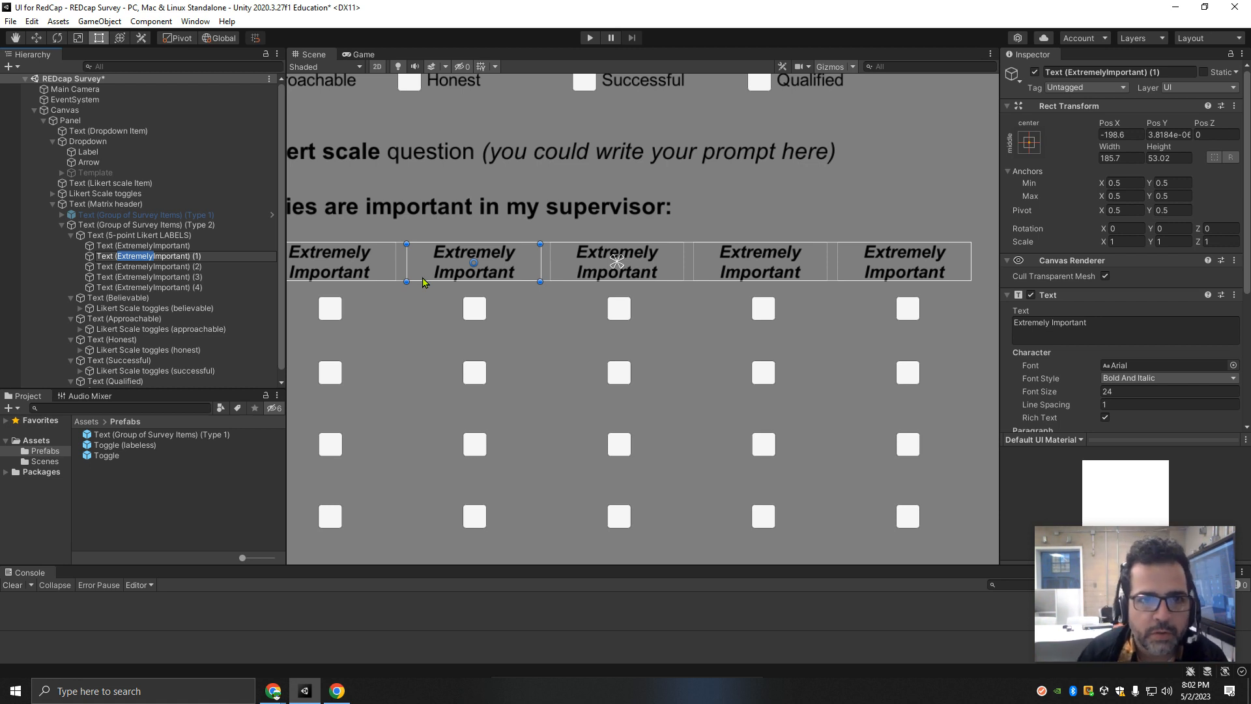
scroll(424, 282, down, 2)
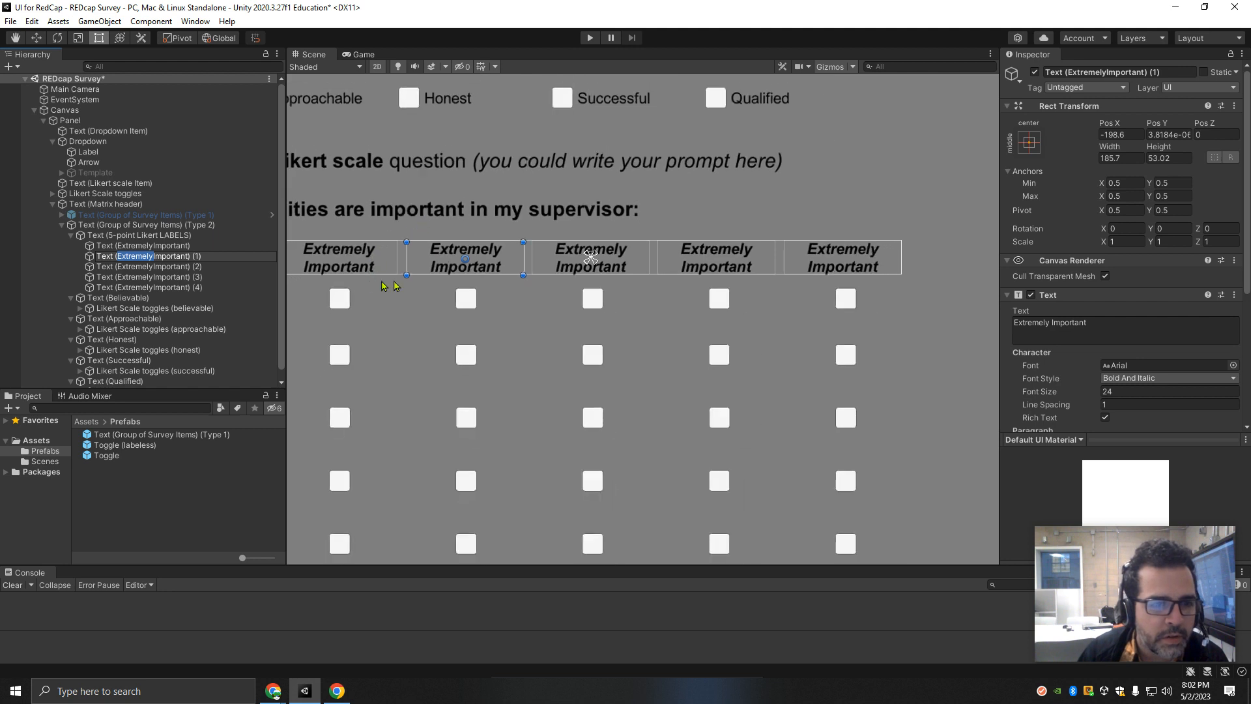
text(Very)
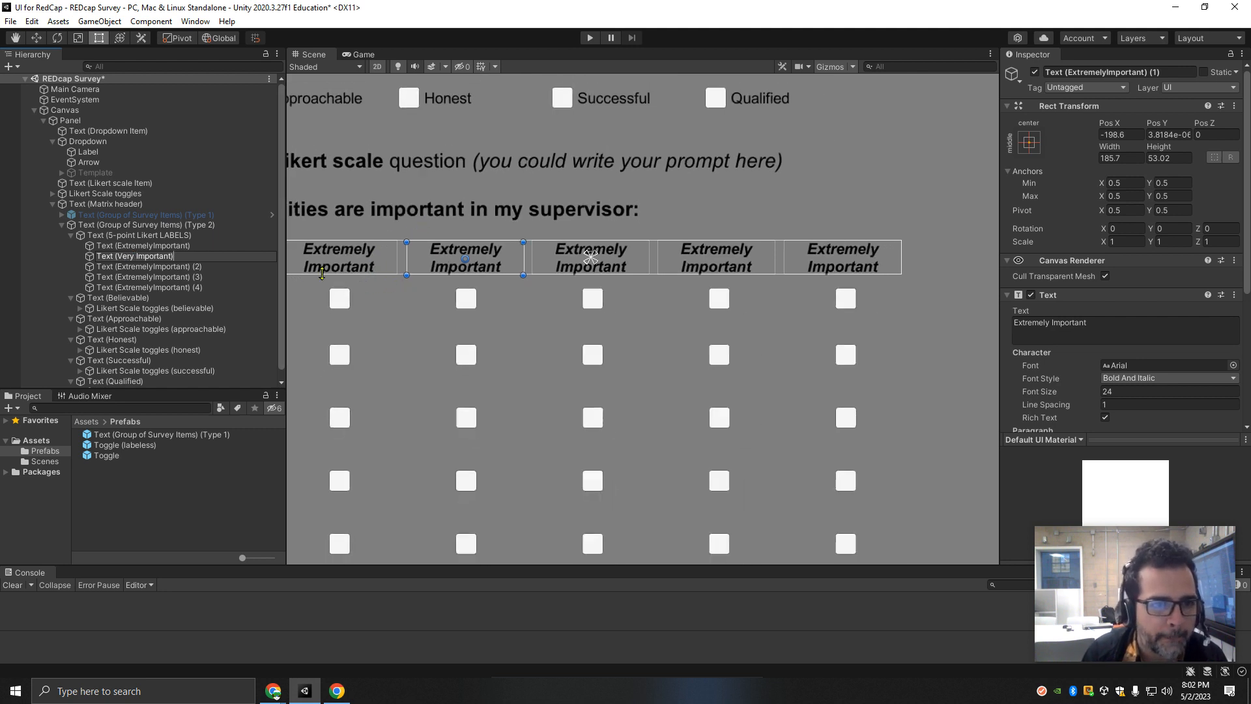
key(Return)
Step: Rename the third label object, Text (ExtremelyImportant) (2), as Text (Somewhat Important)
key(Down)
key(F2)
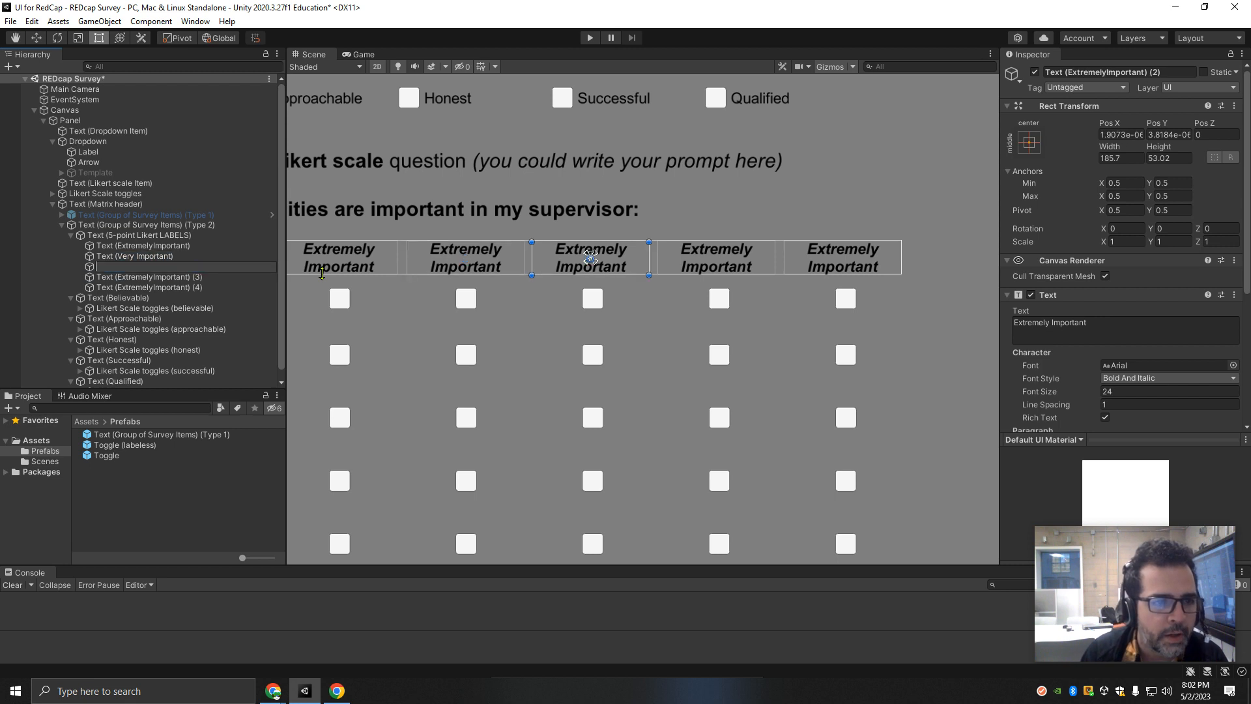
key(Escape)
key(Down)
key(Down)
key(Down)
key(Up)
key(Up)
key(Up)
key(F2)
key(Right)
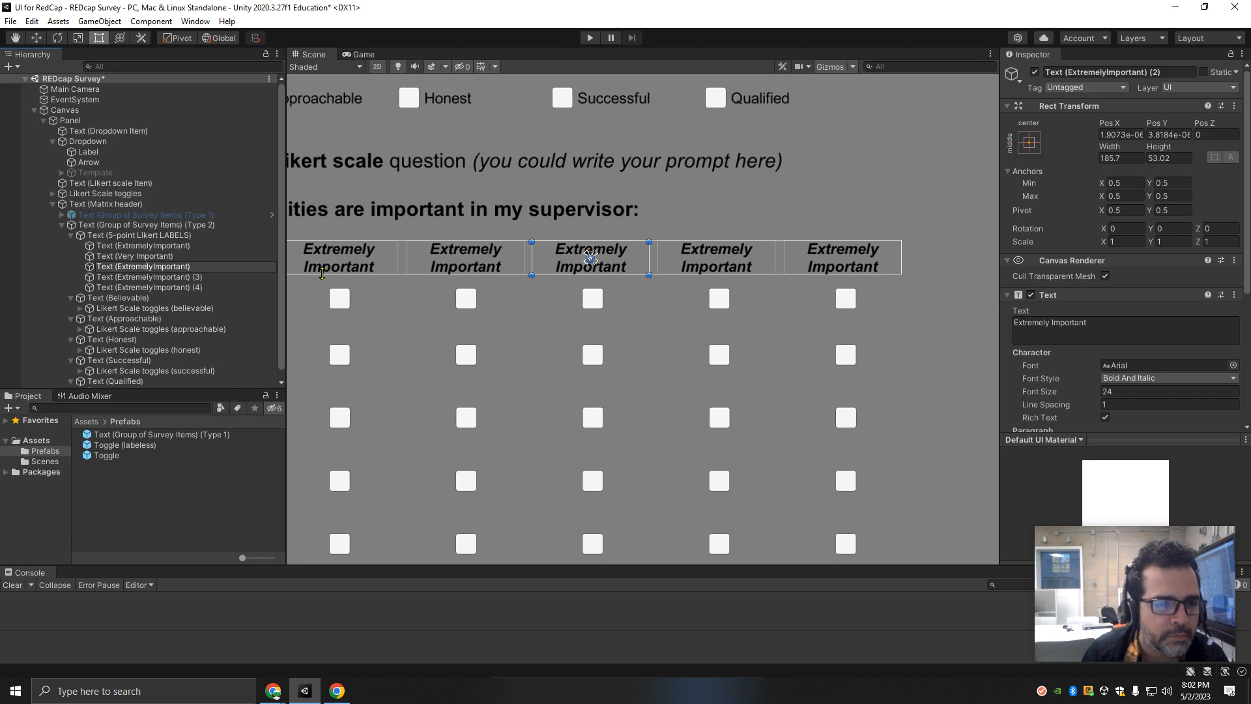
key(BackSpace)
key(BackSpace)
key(BackSpace)
key(BackSpace)
key(BackSpace)
key(BackSpace)
key(BackSpace)
key(BackSpace)
key(BackSpace)
text(S)
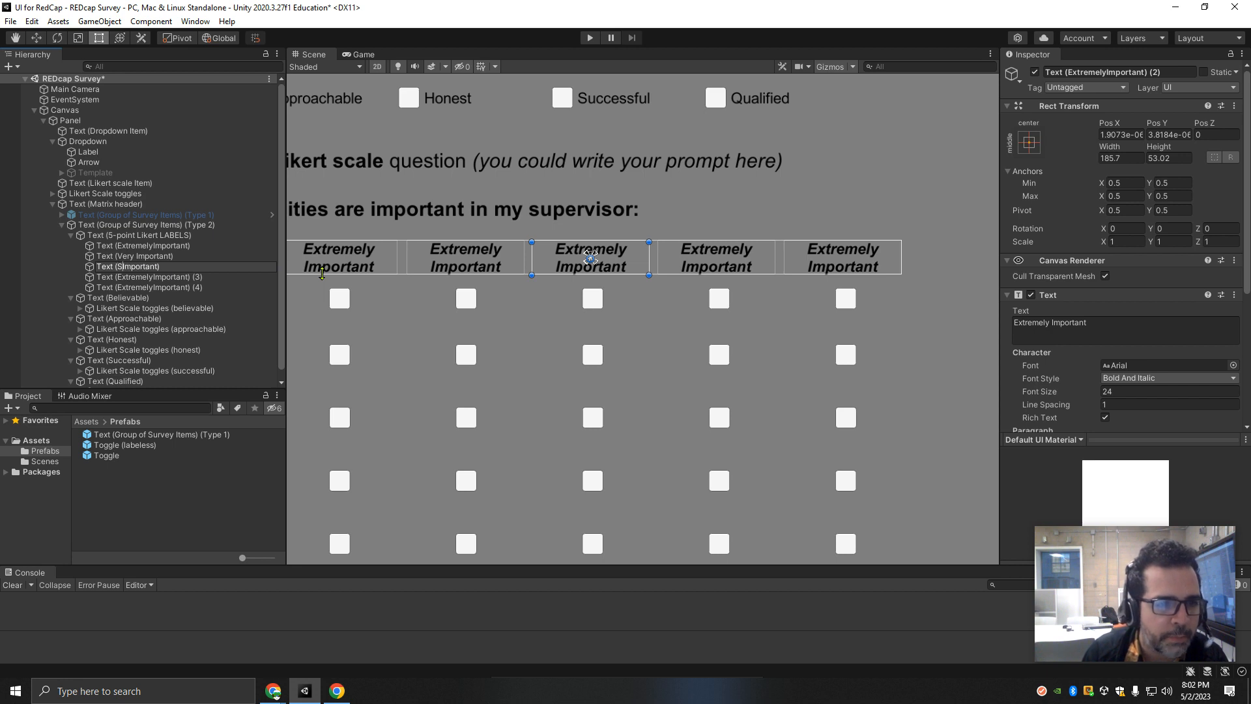
text(omewhat)
key(Return)
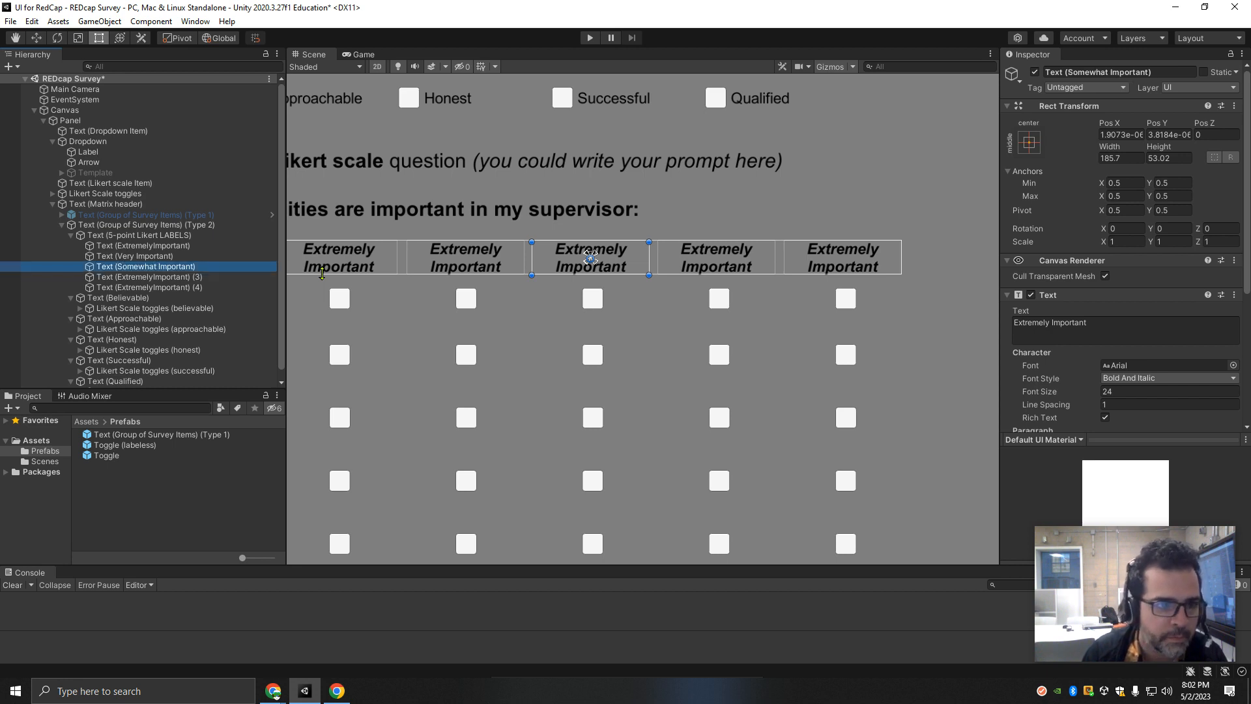
Step: Rename the fourth label object, Text (ExtremelyImportant) (3), as Text (Slightly Important)
key(Down)
key(F2)
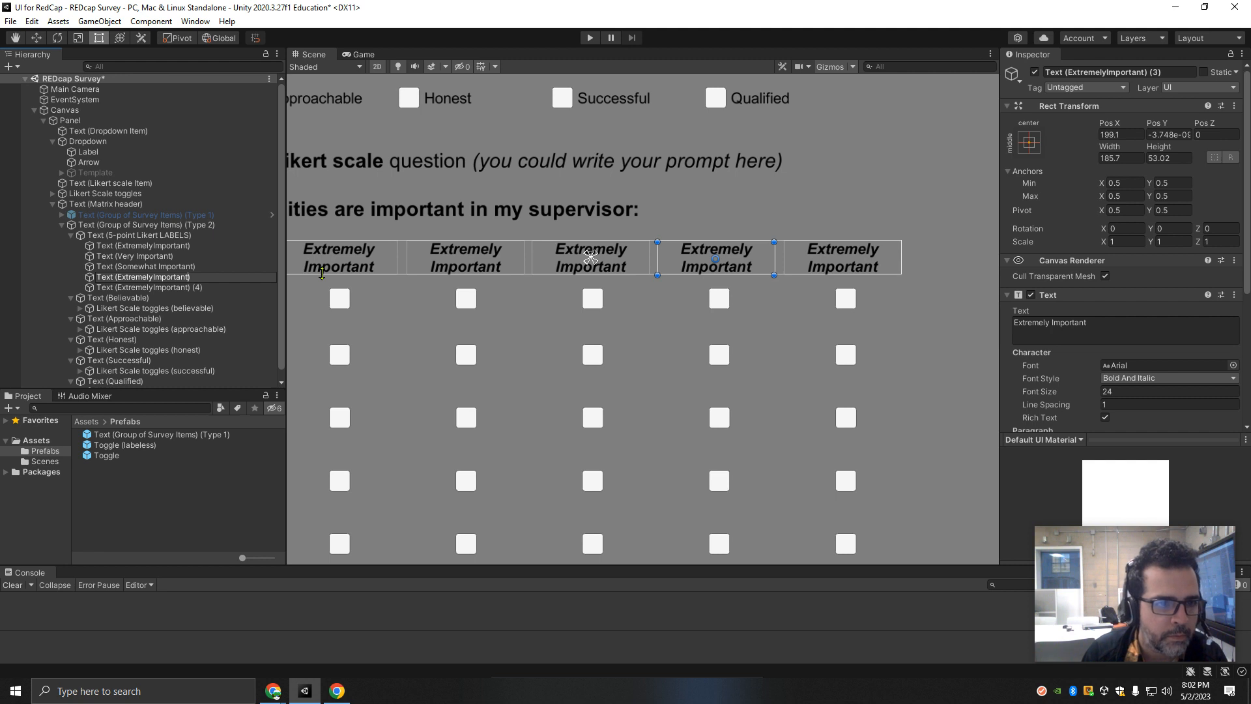
key(BackSpace)
key(BackSpace)
key(BackSpace)
key(BackSpace)
key(BackSpace)
key(BackSpace)
key(BackSpace)
key(BackSpace)
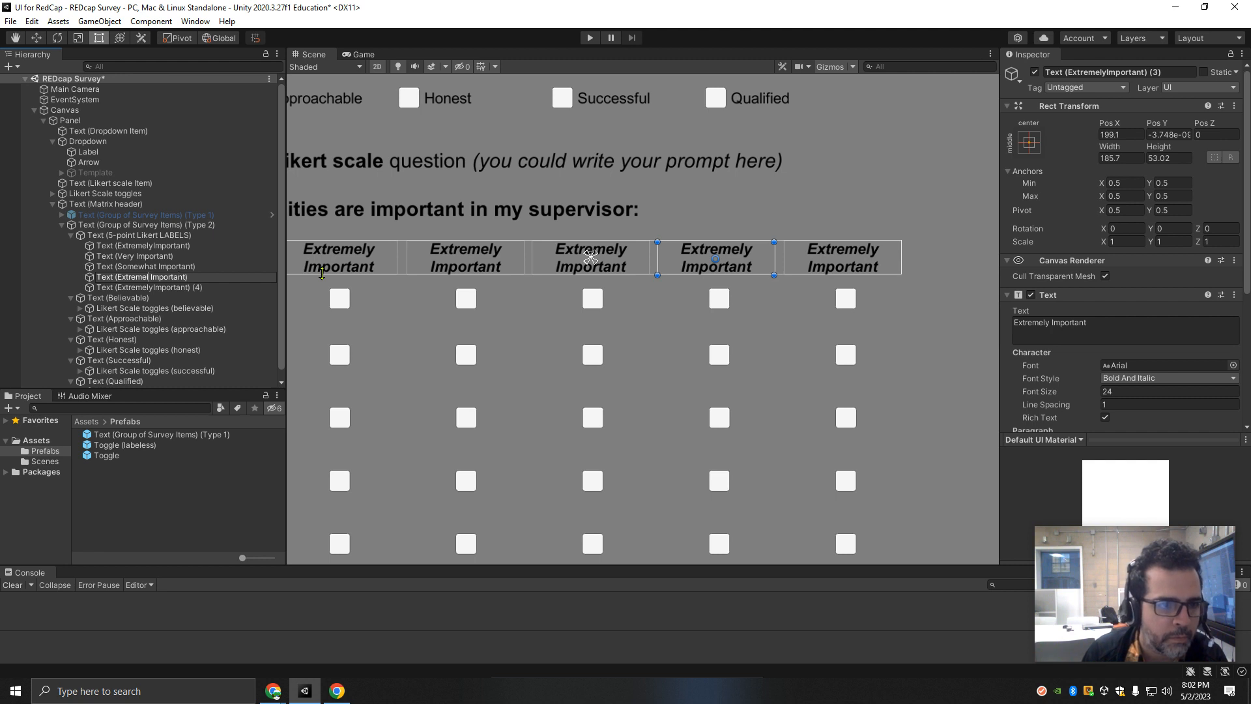
key(BackSpace)
text(Slightly)
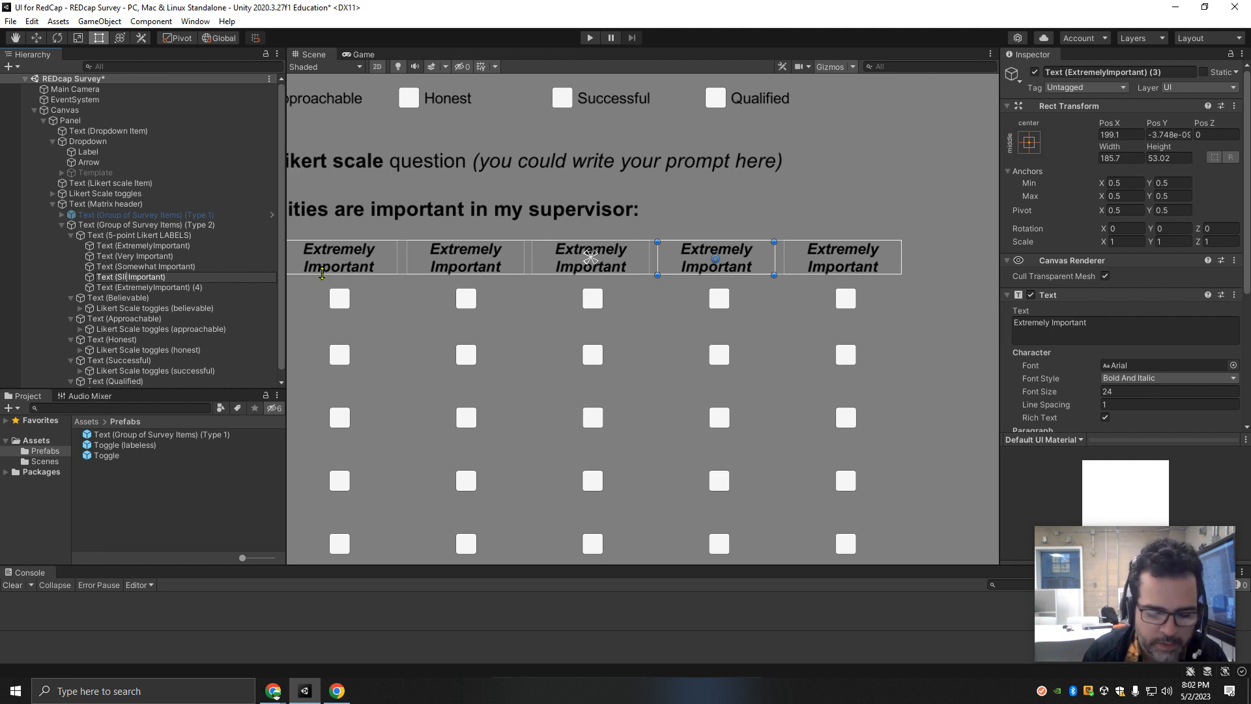
key(Return)
key(Down)
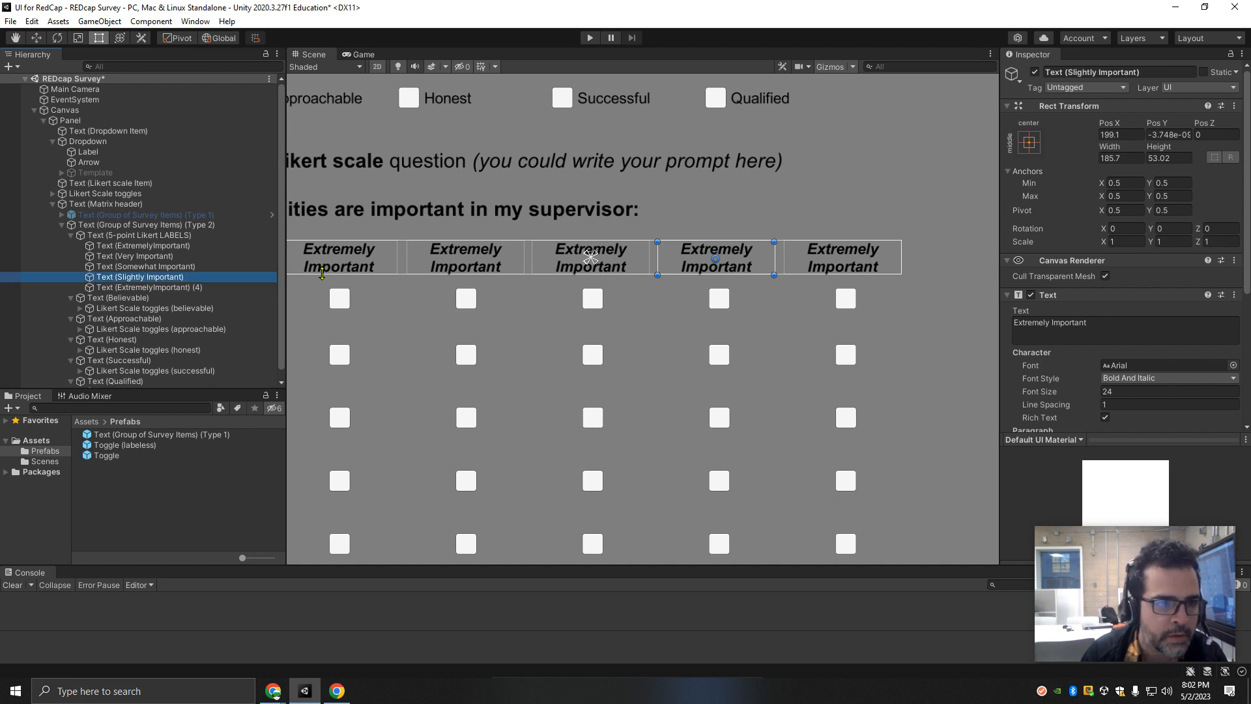
Step: Rename the fifth label object, Text (ExtremelyImportant) (4), as Text (Not Important at All)
key(F2)
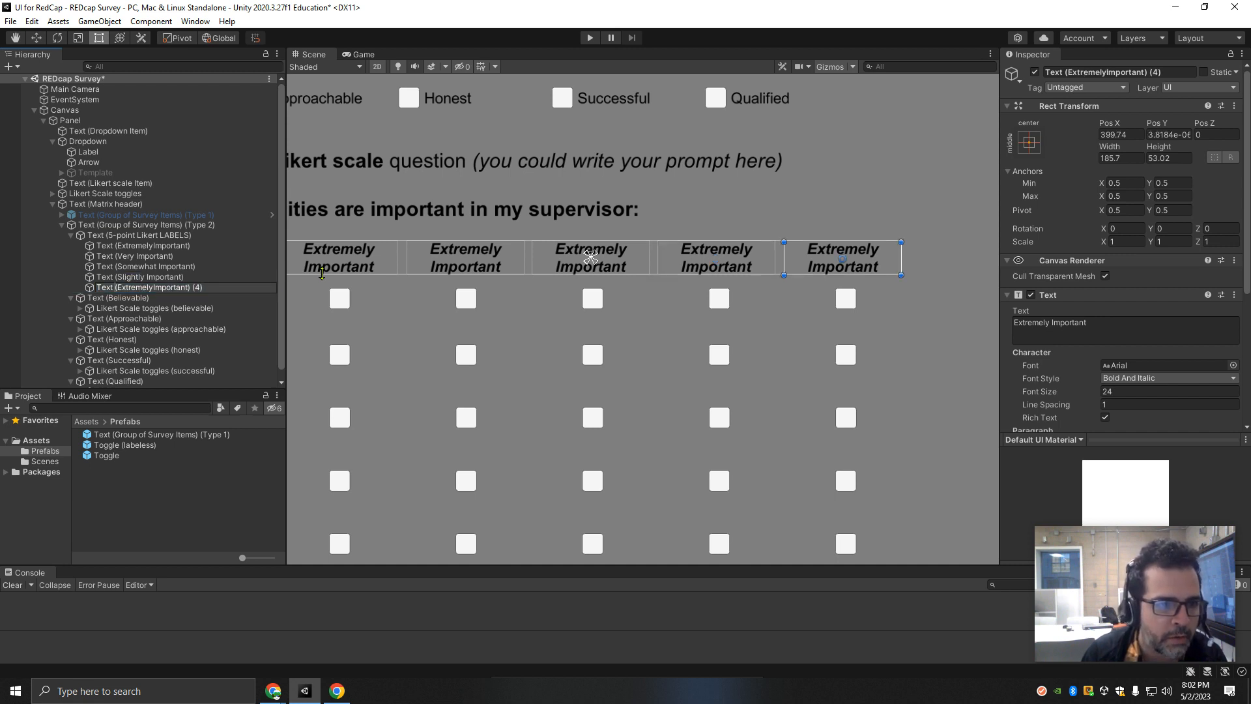
key(Delete)
key(Delete)
key(Delete)
key(Delete)
key(Delete)
key(Delete)
key(Delete)
key(Delete)
key(Delete)
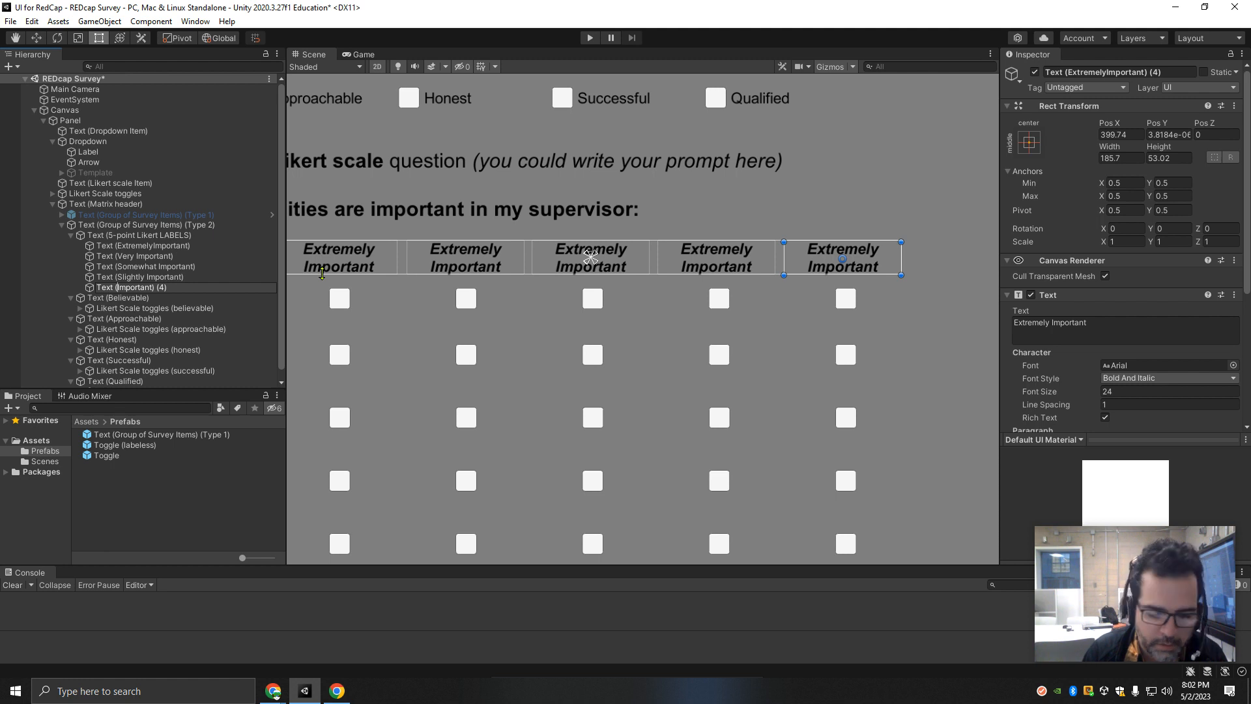
text(Not Important)
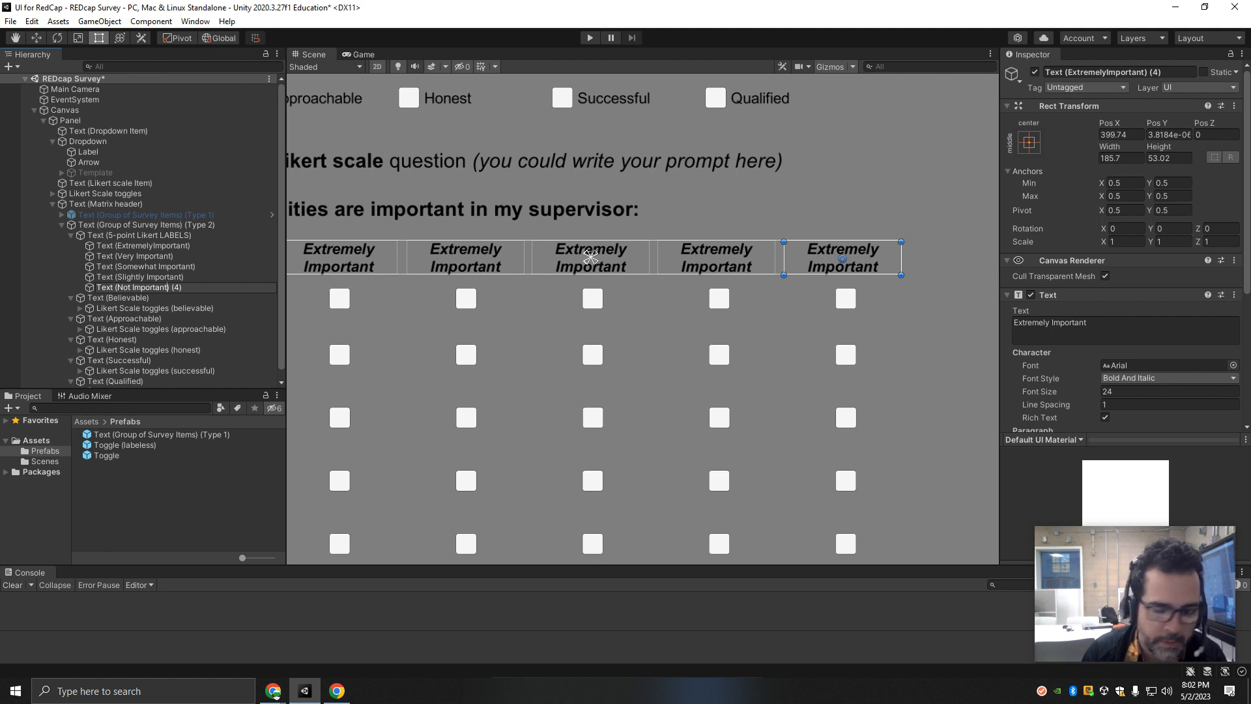
text( at All)
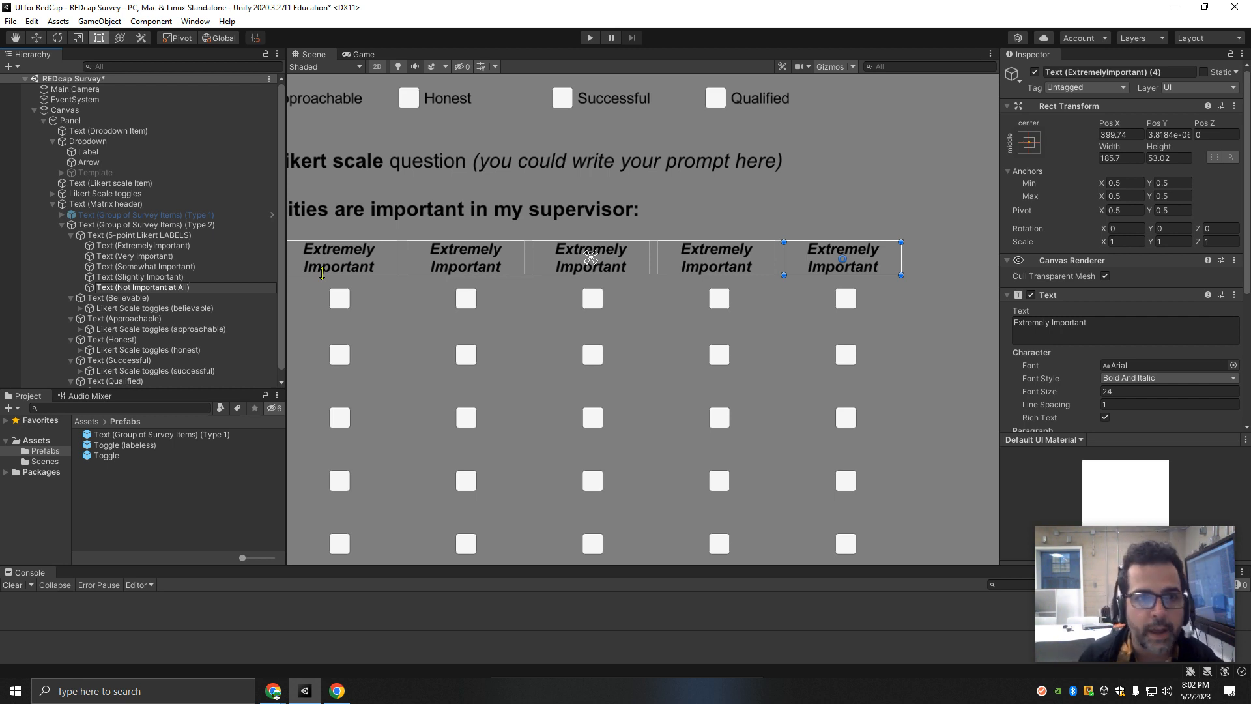
key(Return)
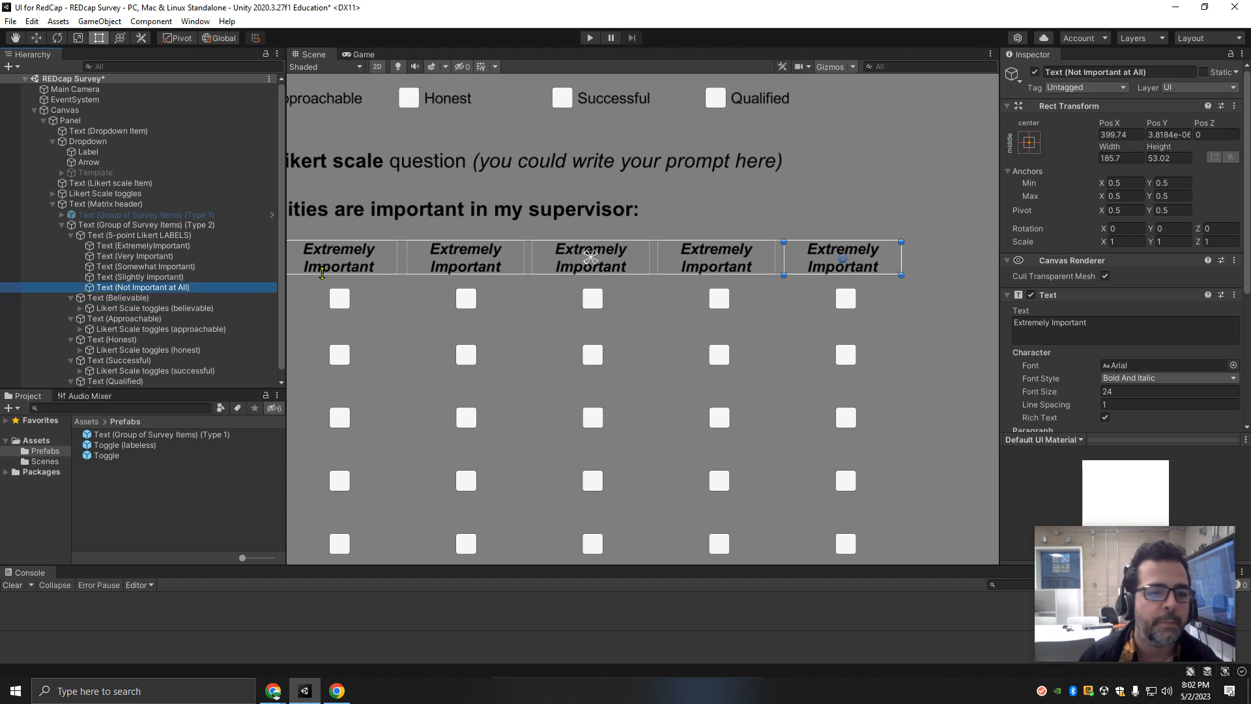
Step: Switch to the REDCap guide in Chrome to examine the sample matrix's column labels, then return to Unity
mouse_move(271, 693)
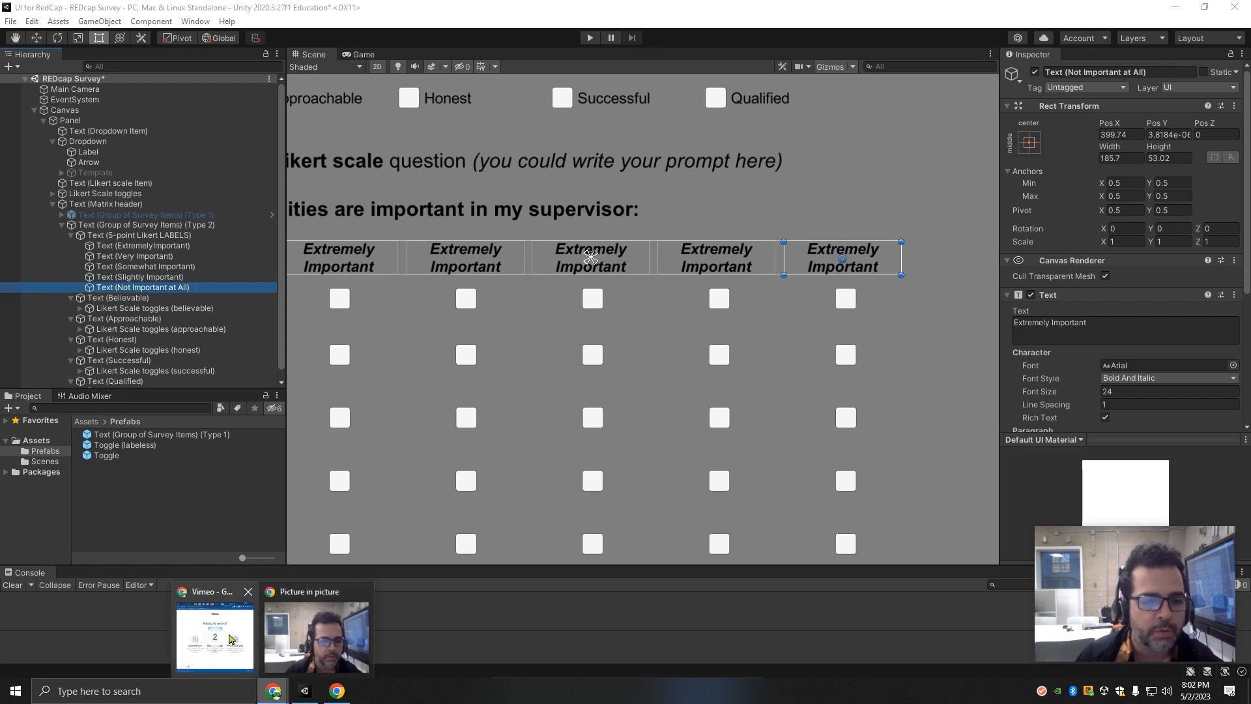
click(228, 638)
click(395, 17)
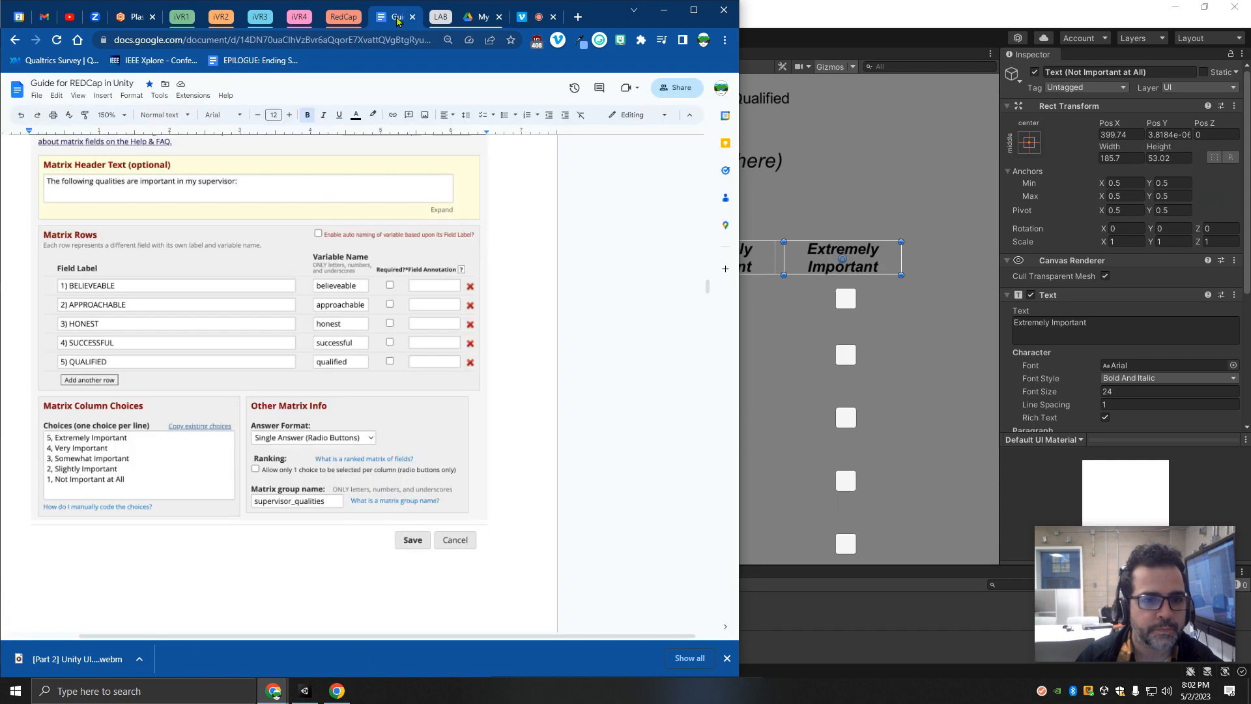
scroll(225, 335, up, 10)
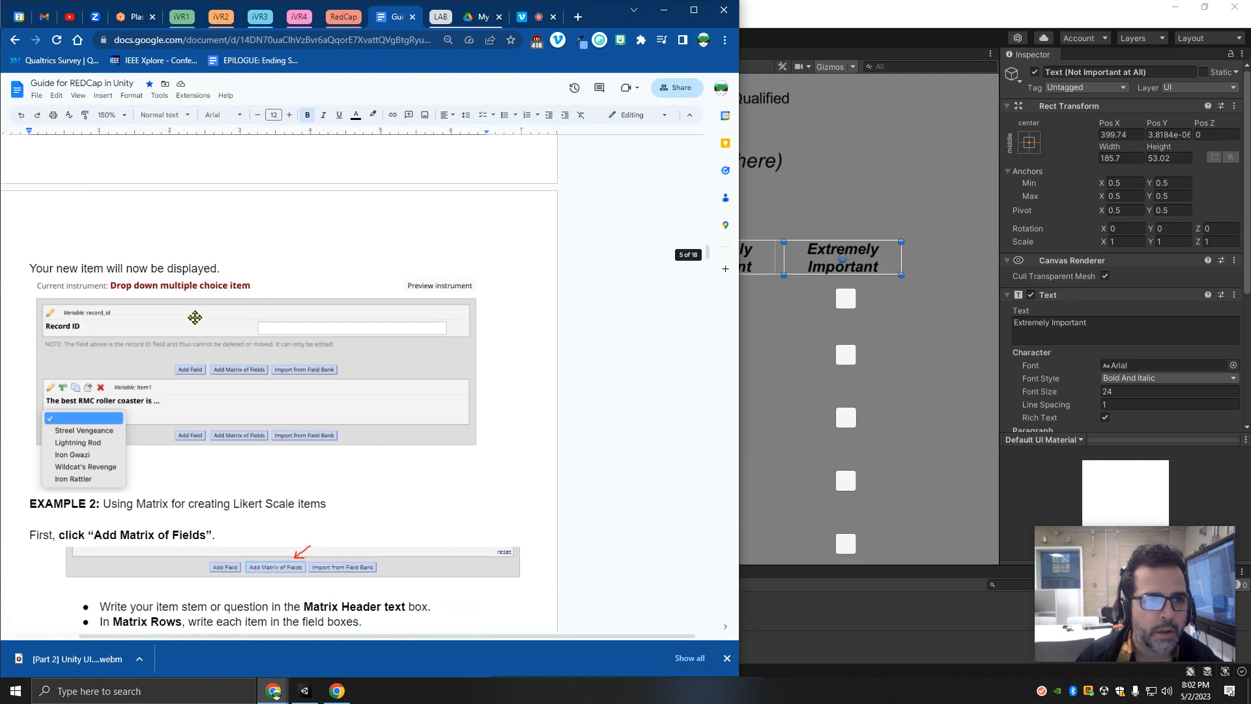
scroll(199, 317, down, 20)
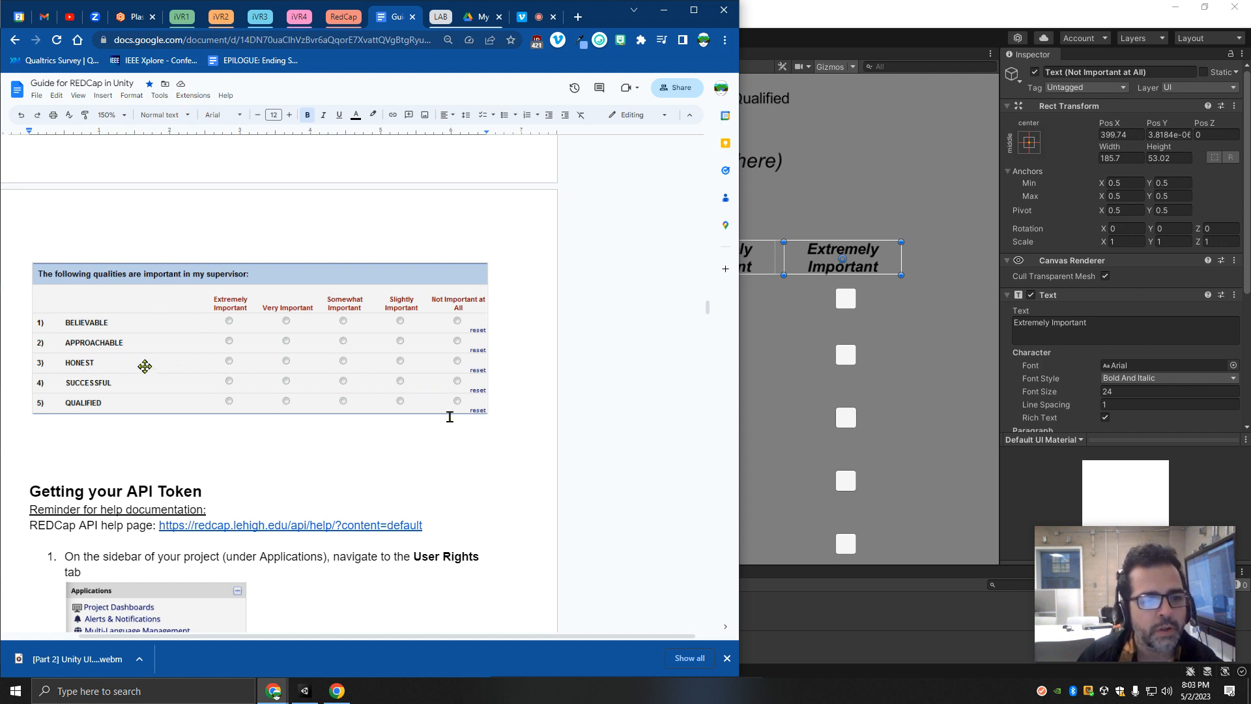
click(664, 10)
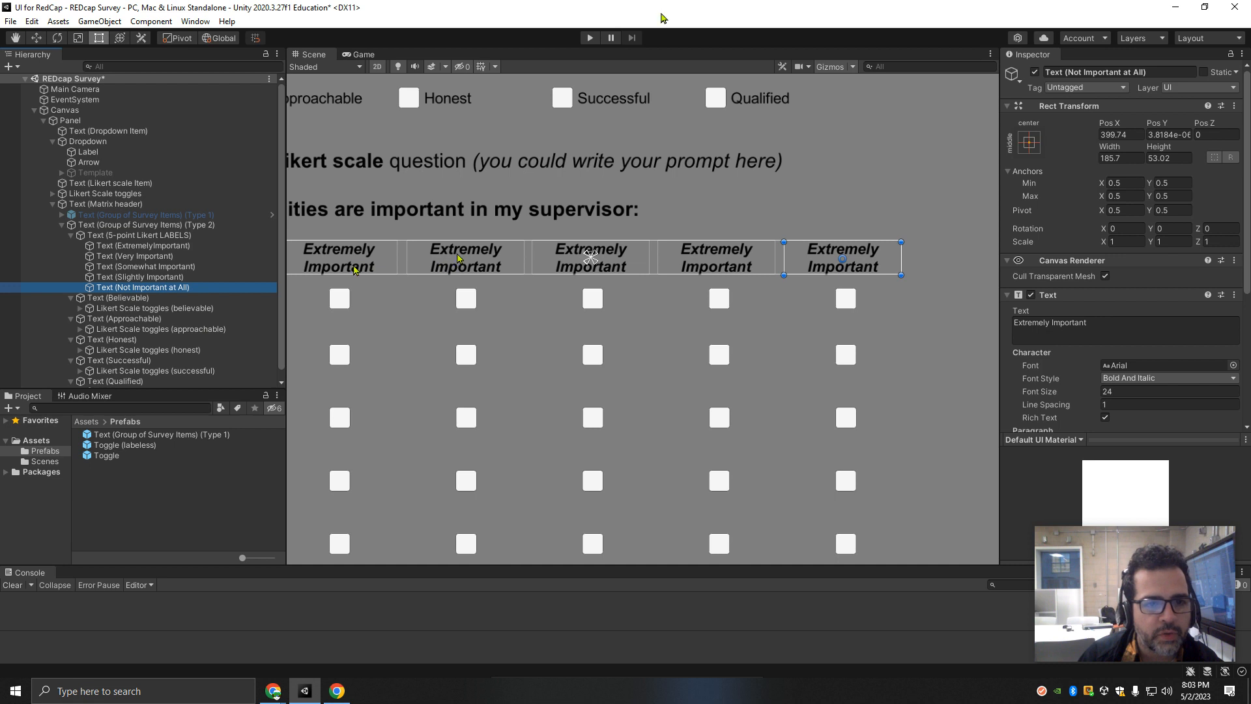
Step: Set the second label's displayed text to "Very Important", copied from its object name
click(189, 256)
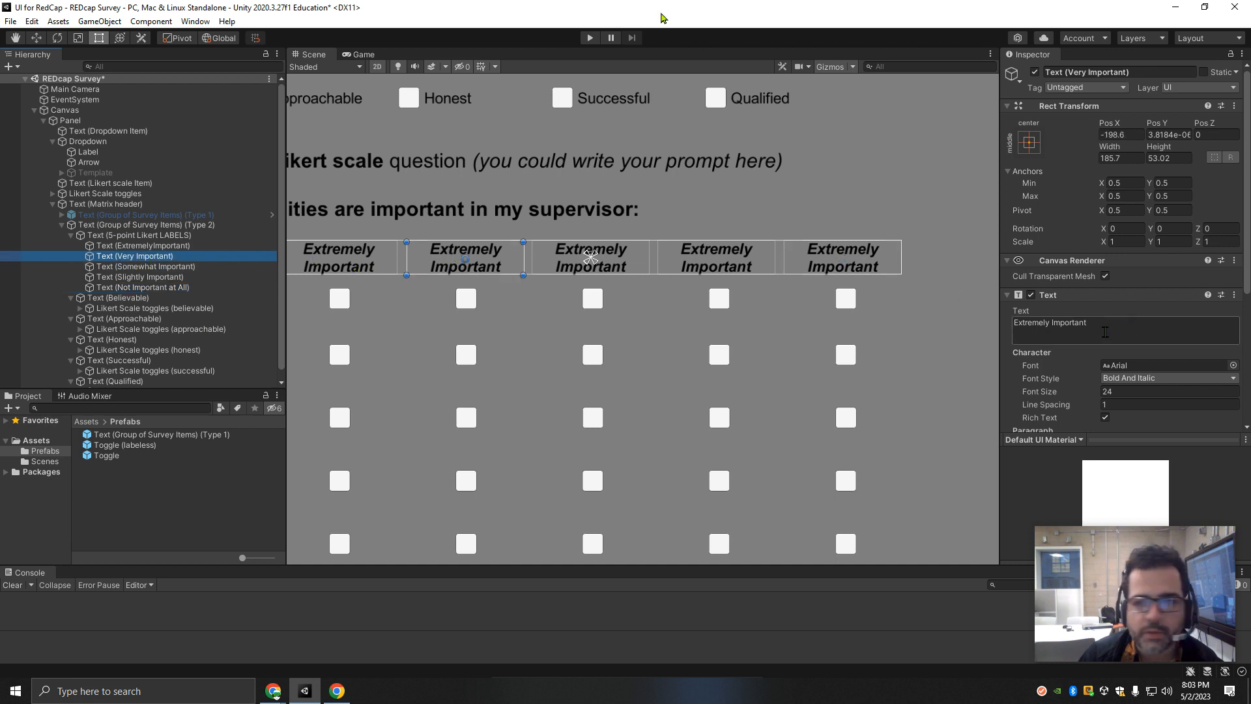
click(1101, 72)
drag(1067, 72, 1126, 76)
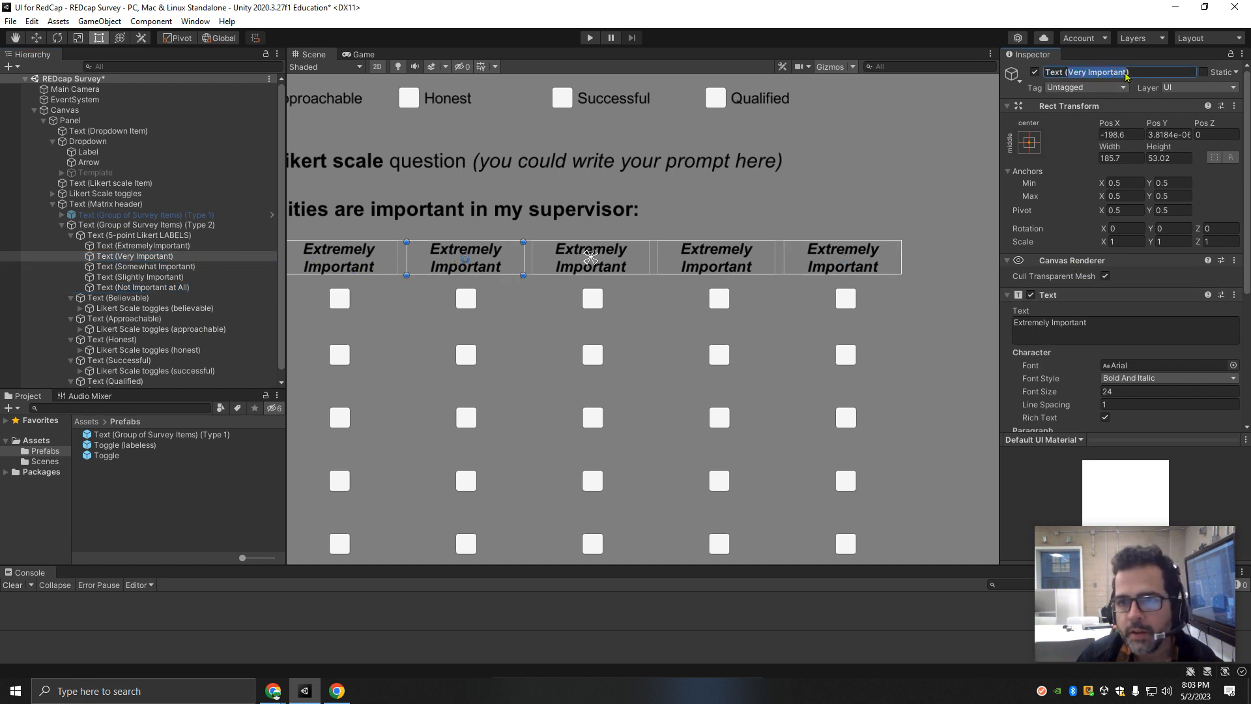
key(ctrl+c)
click(1114, 333)
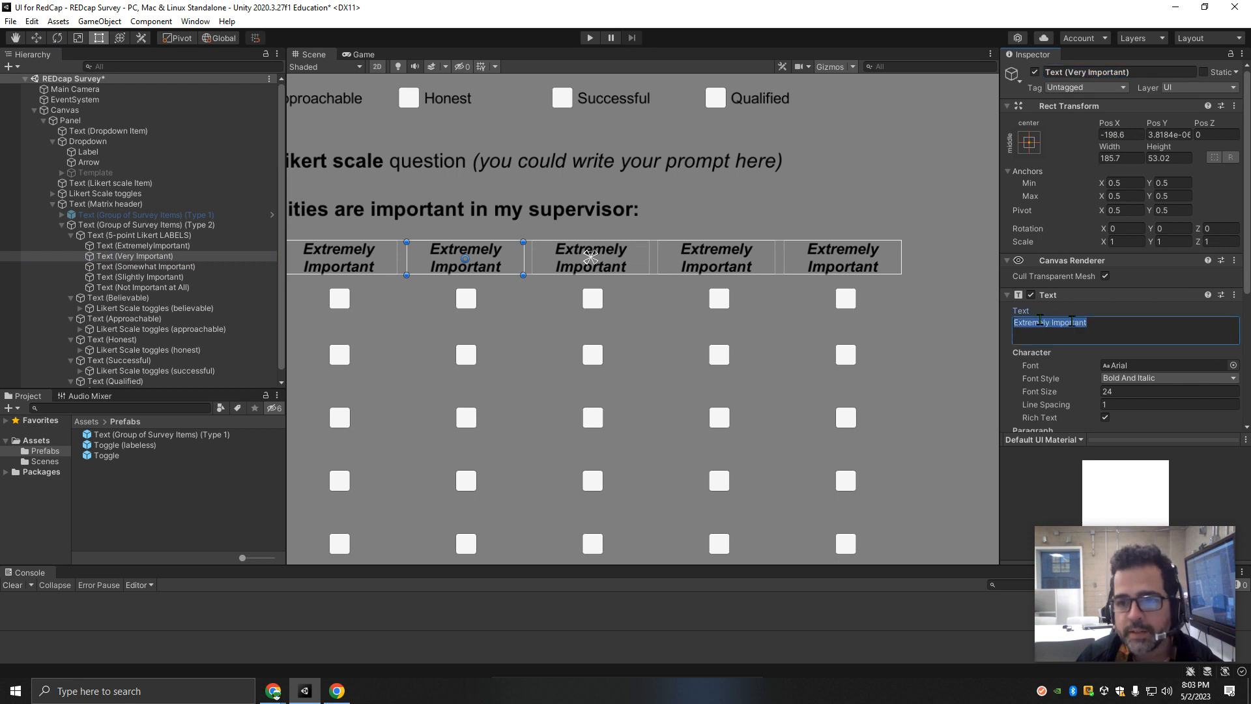
key(ctrl+v)
Step: Set the third label's displayed text to "Somewhat Important", copied from its object name
click(146, 267)
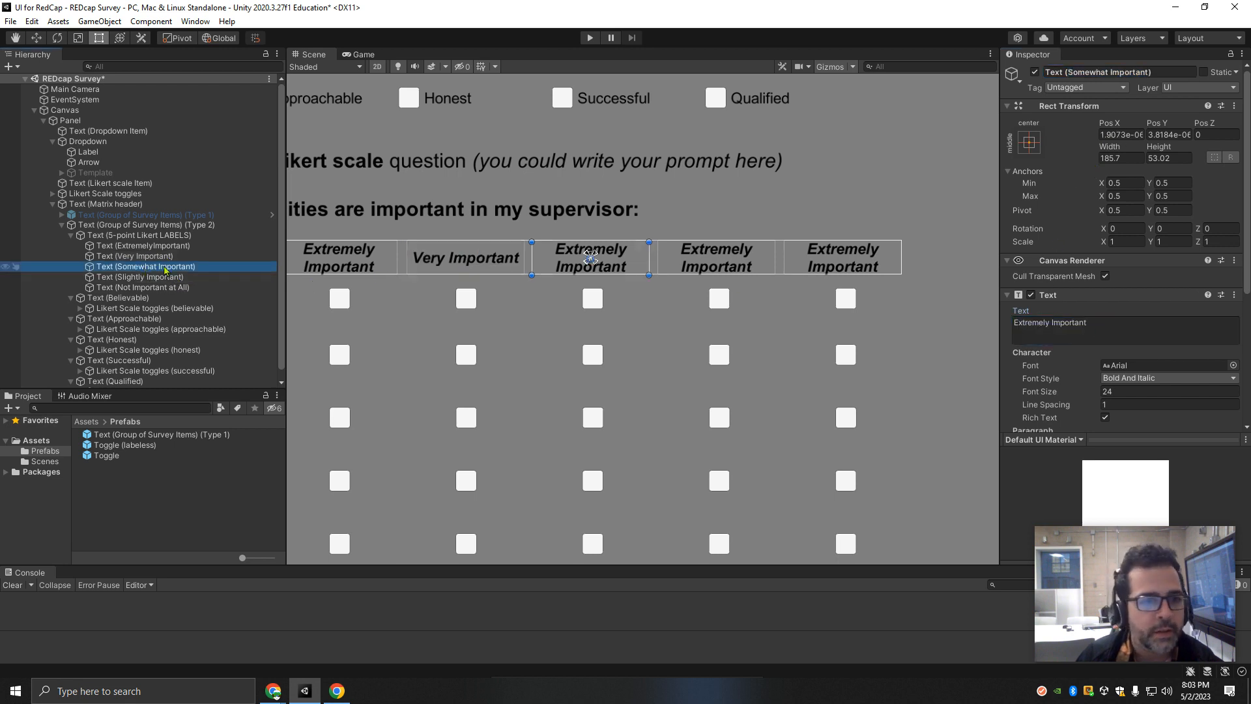
click(1069, 72)
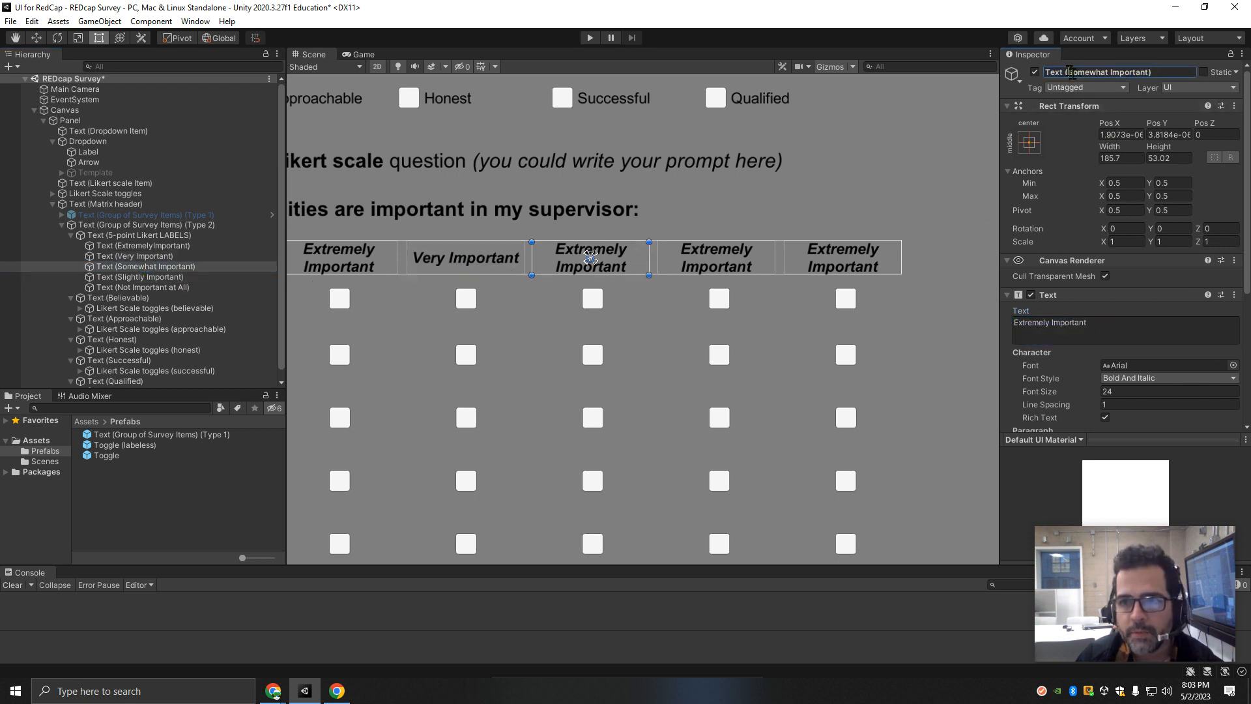
drag(1070, 71, 1149, 73)
click(1095, 326)
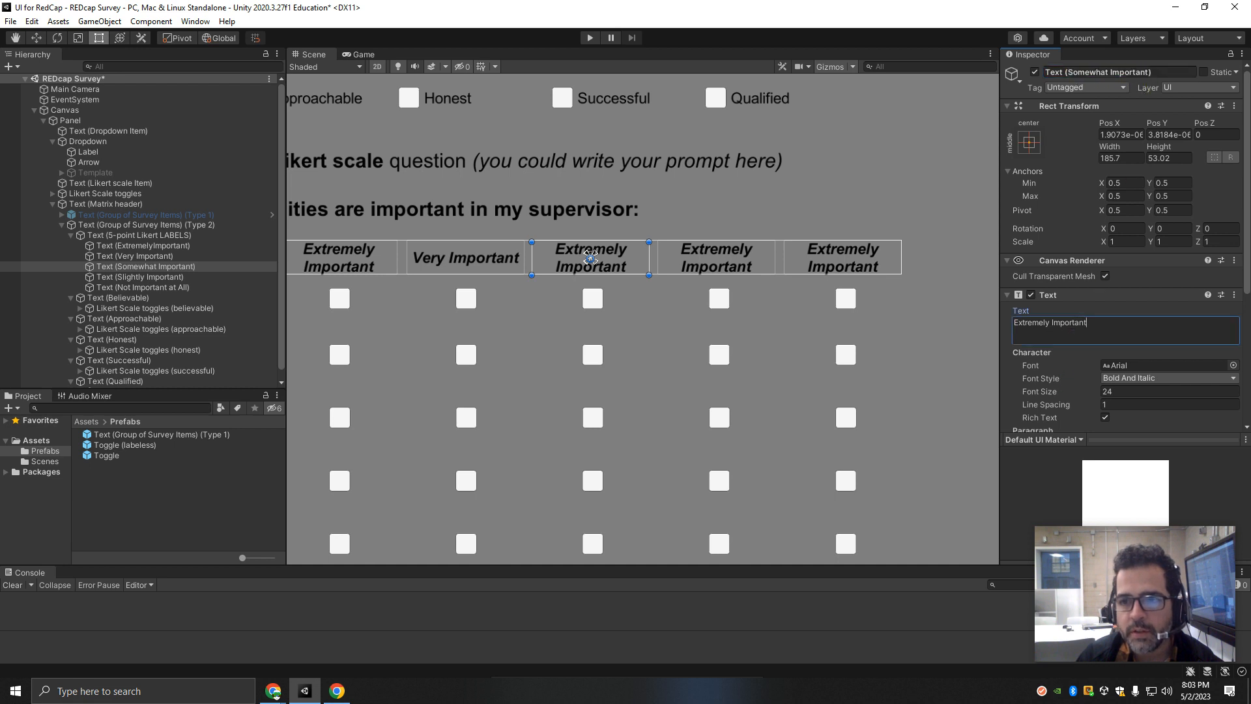
key(ctrl+a)
key(ctrl+v)
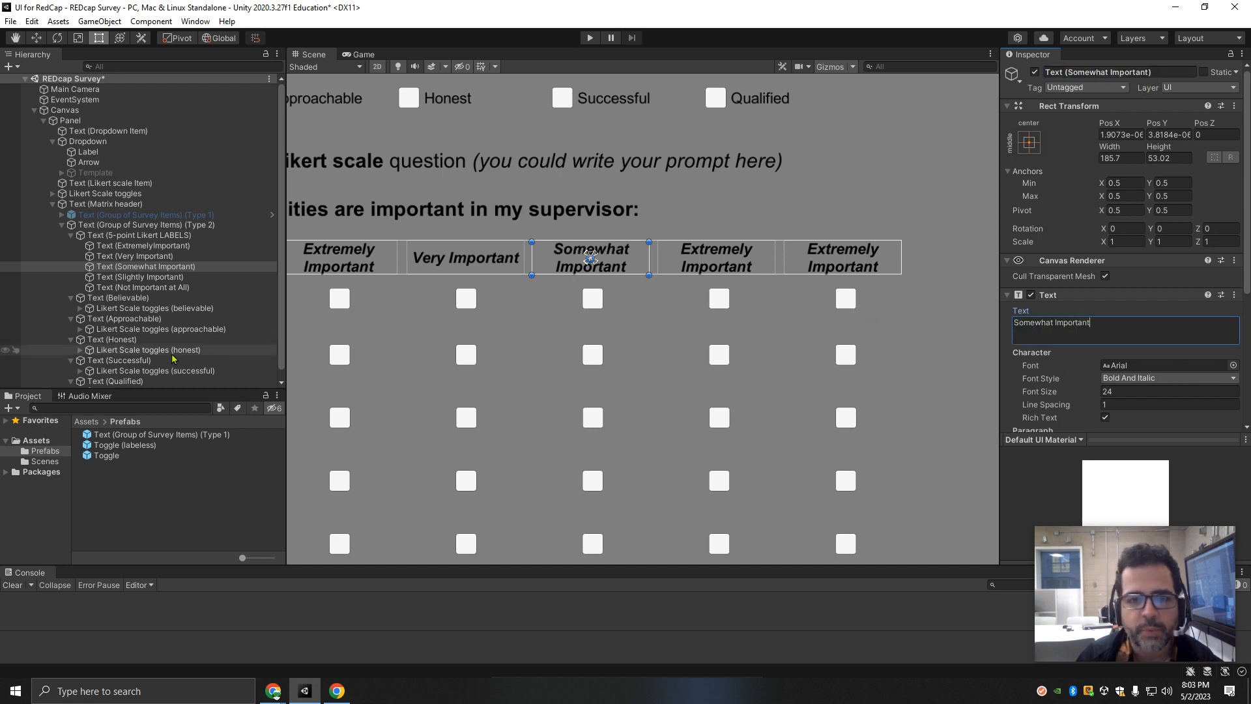
Step: Set the fourth label's displayed text to "Slightly Important", copied from its object name
click(140, 277)
click(1072, 73)
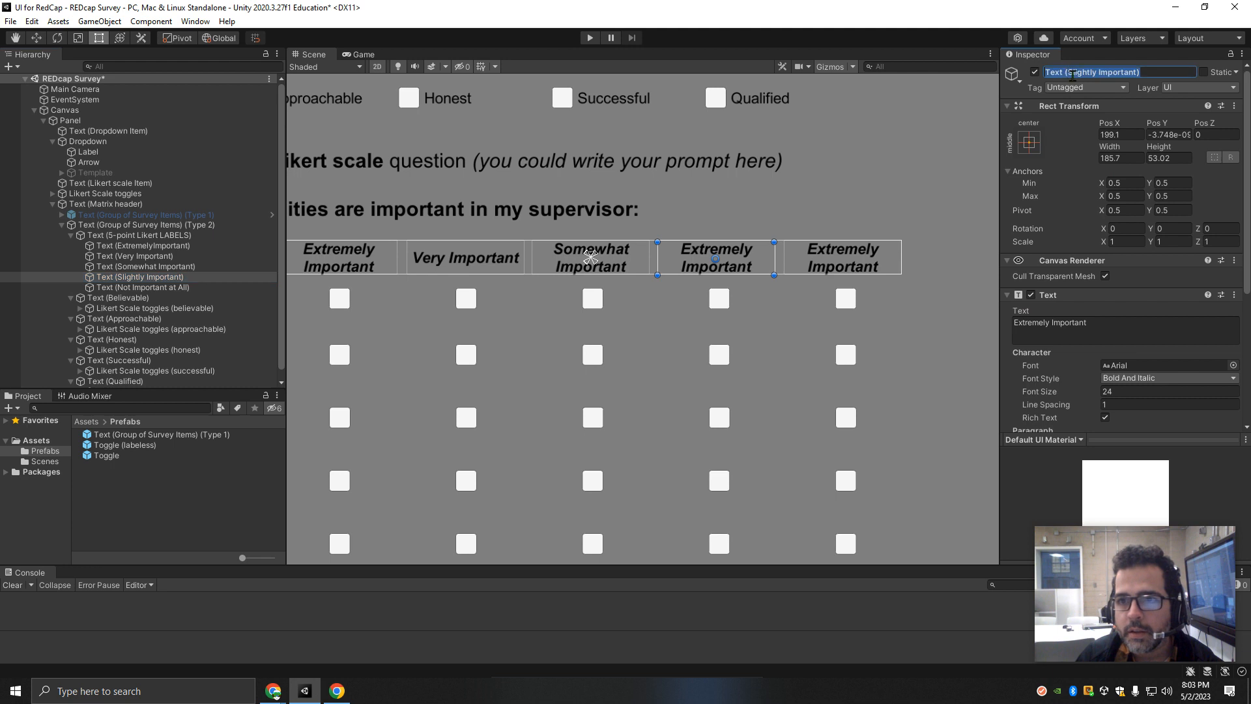
drag(1070, 73, 1139, 73)
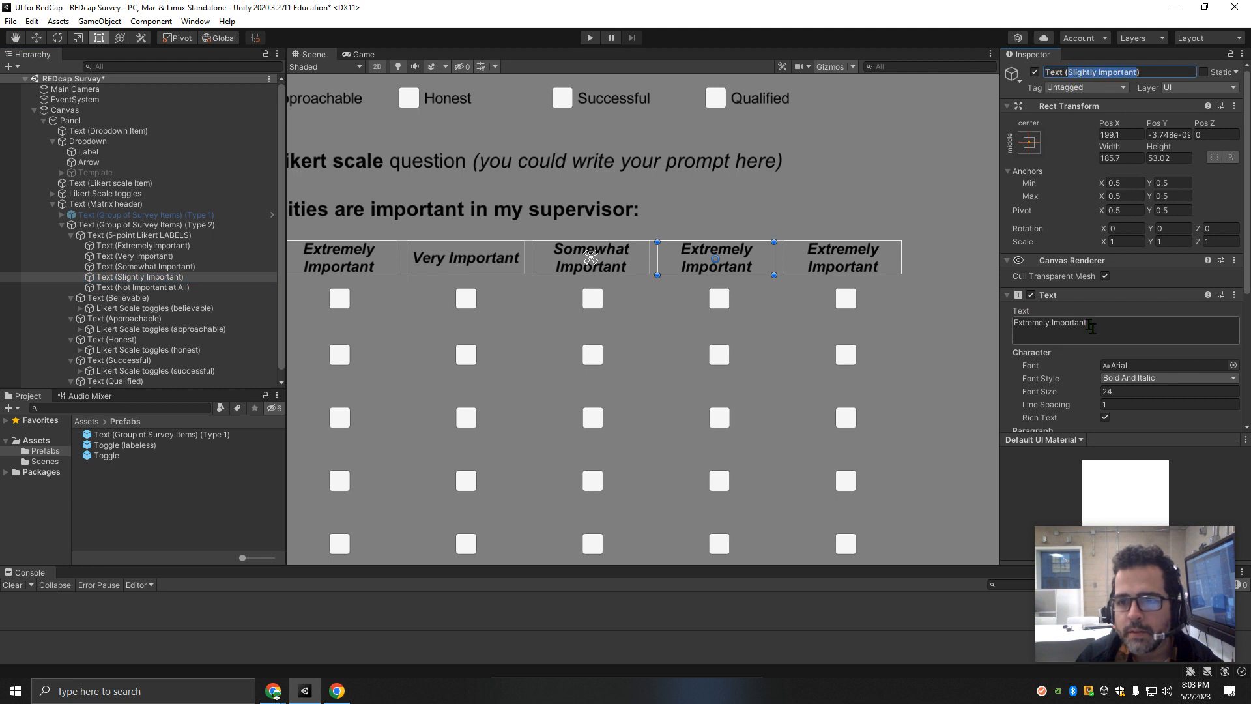
click(1092, 327)
key(ctrl+a)
key(ctrl+v)
Step: Set the fifth label's displayed text to "Not Important at All", copied from its object name
click(124, 289)
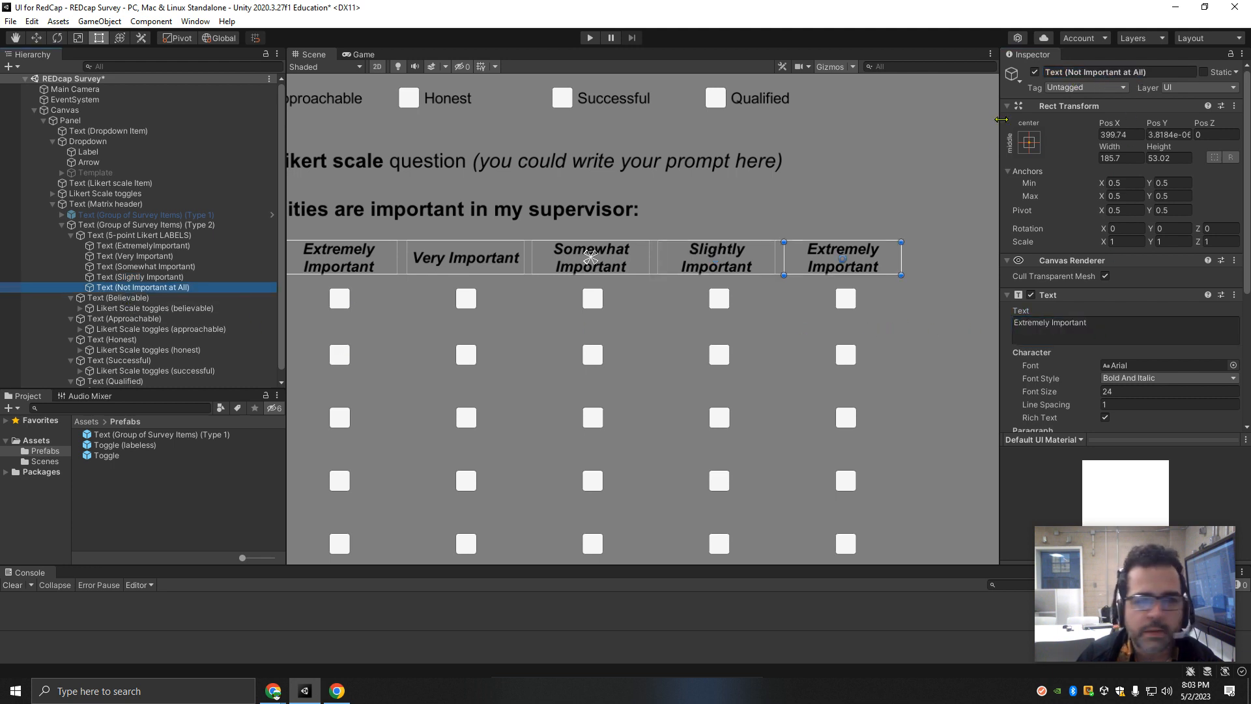
click(1066, 73)
drag(1066, 73, 1147, 76)
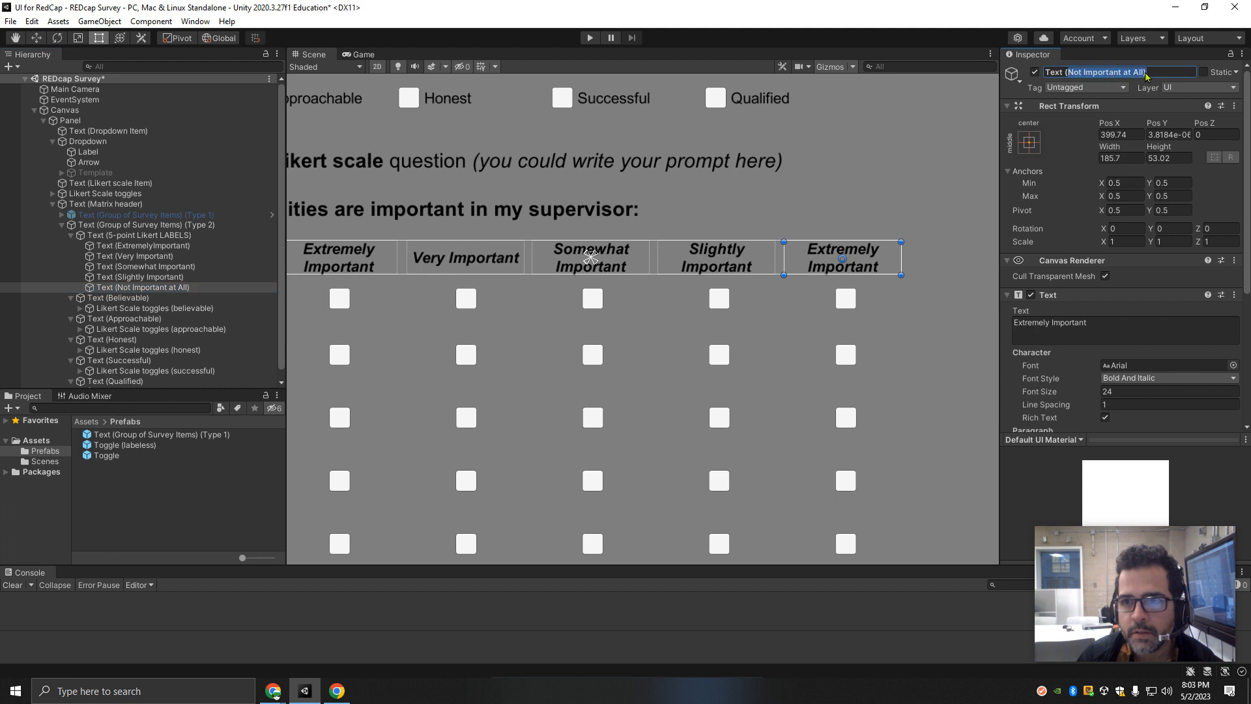
key(ctrl+c)
click(1081, 329)
key(ctrl+a)
key(ctrl+v)
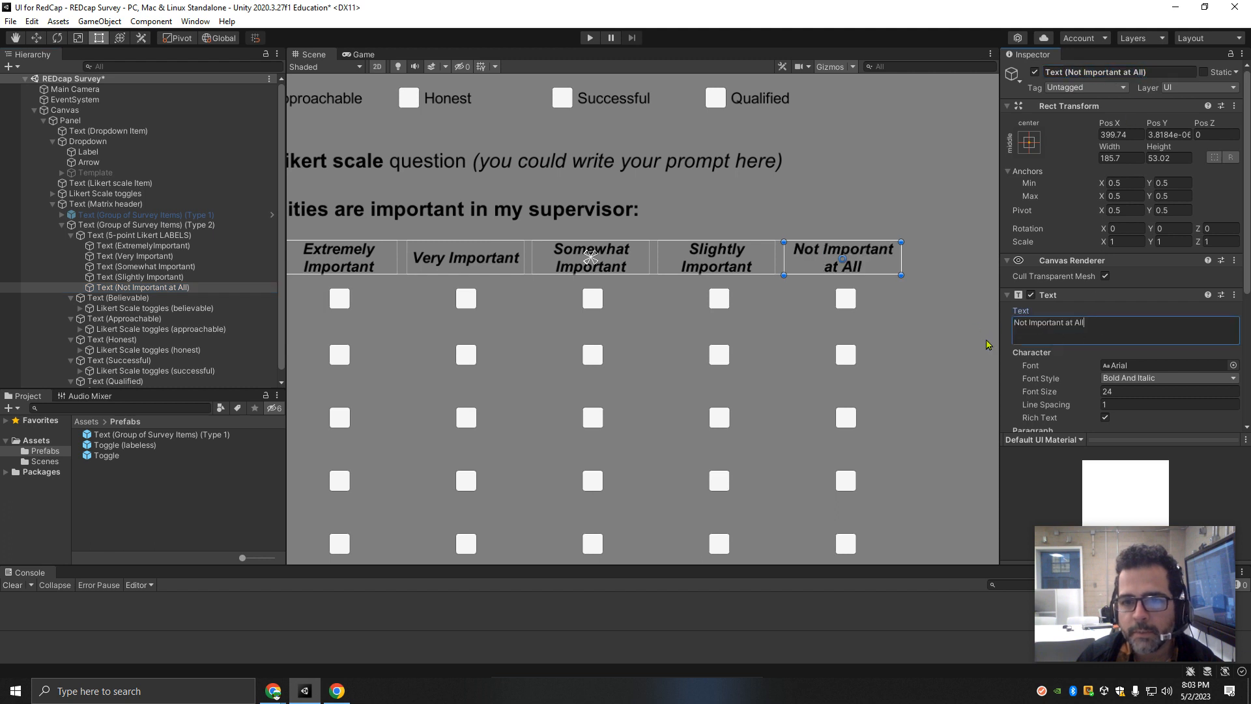
Step: Collapse the Text (5-point Likert LABELS) group in the hierarchy
click(922, 335)
scroll(540, 319, down, 9)
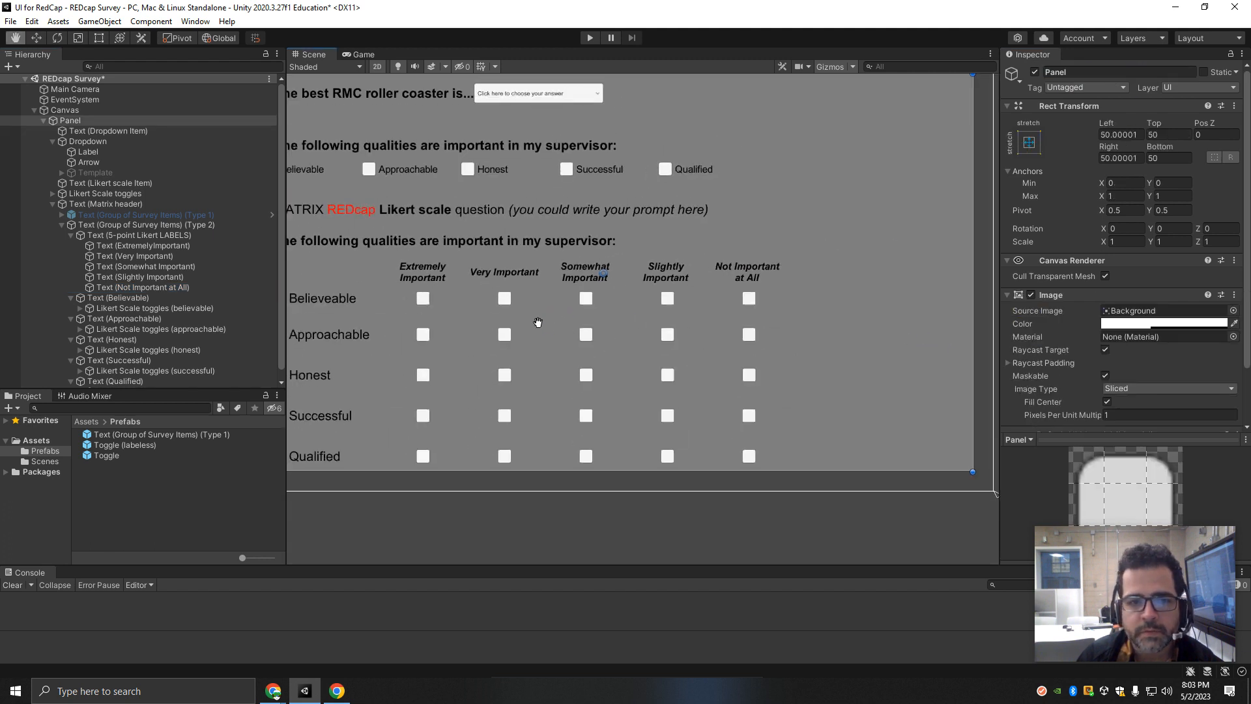
middle_drag(547, 322, 637, 272)
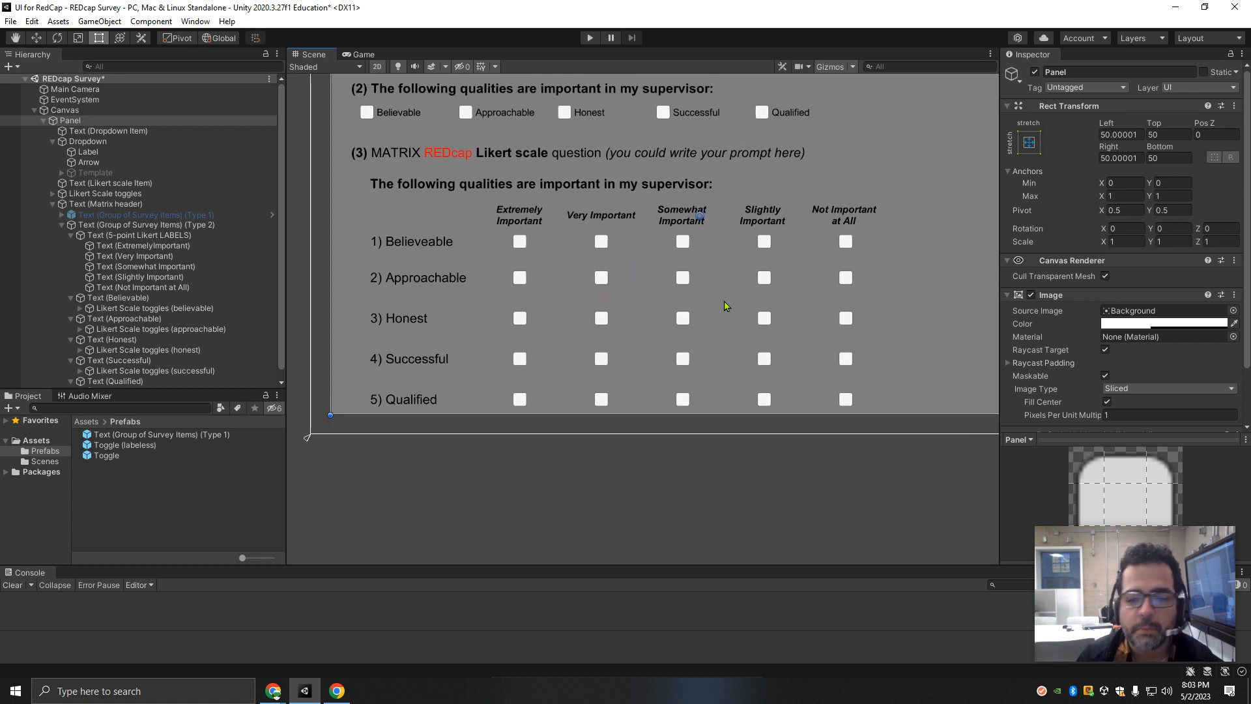
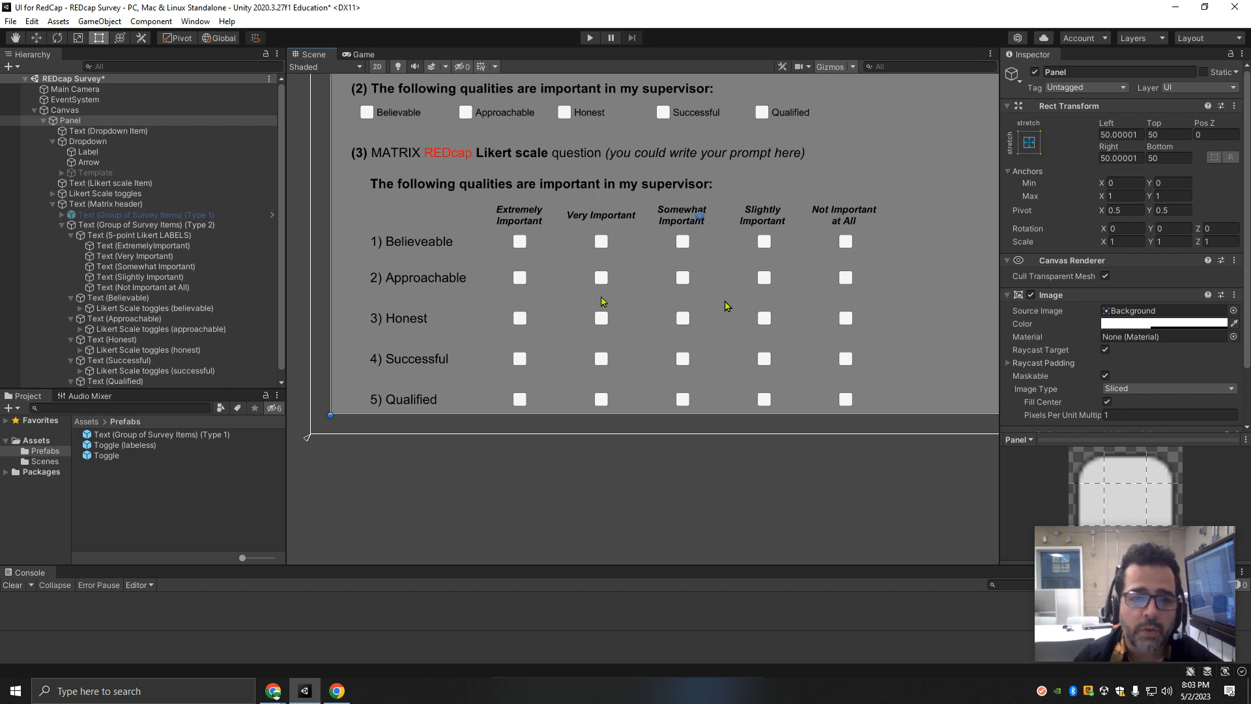
click(71, 236)
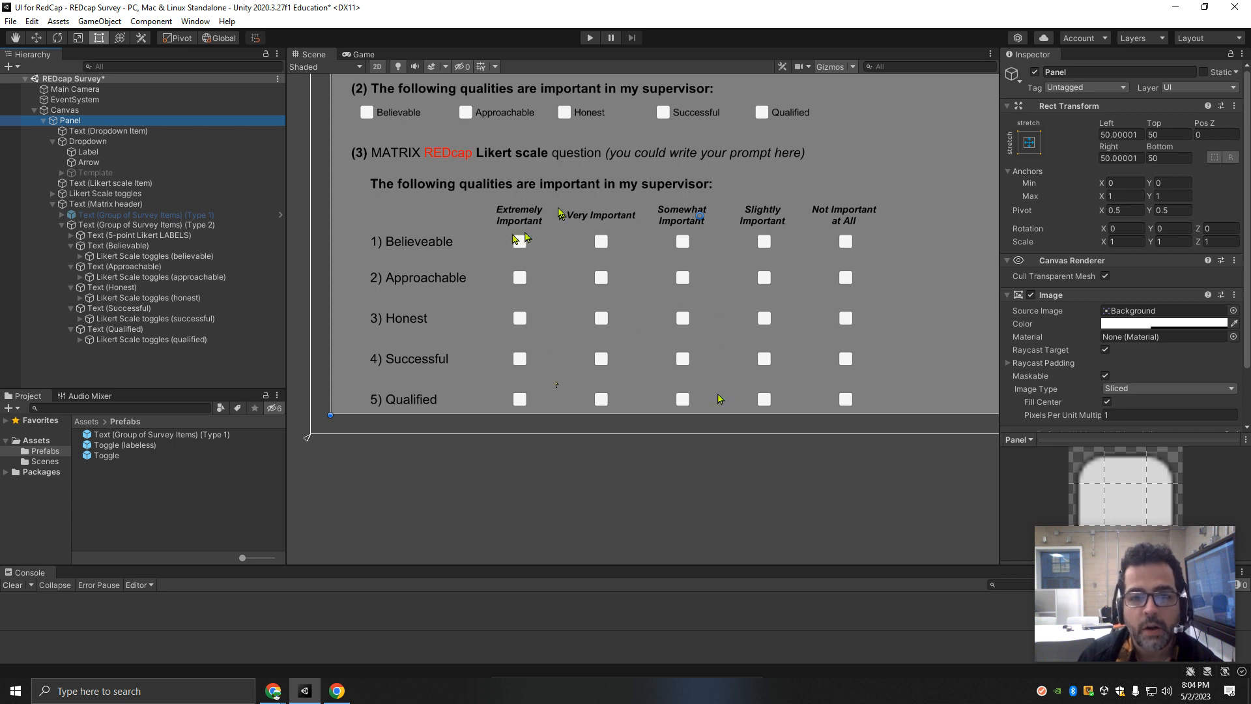
Step: Widen the Text (Believable) box to about 1259 so that it spans all five label columns
scroll(523, 278, down, 1)
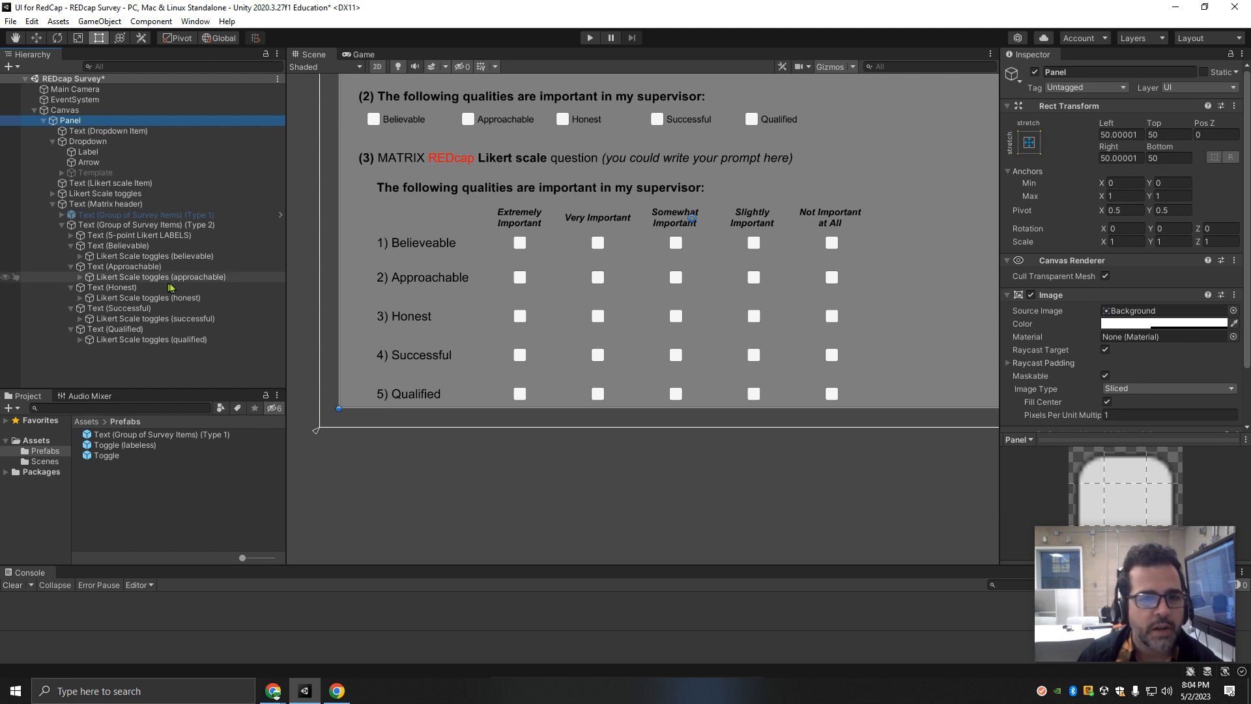
click(431, 247)
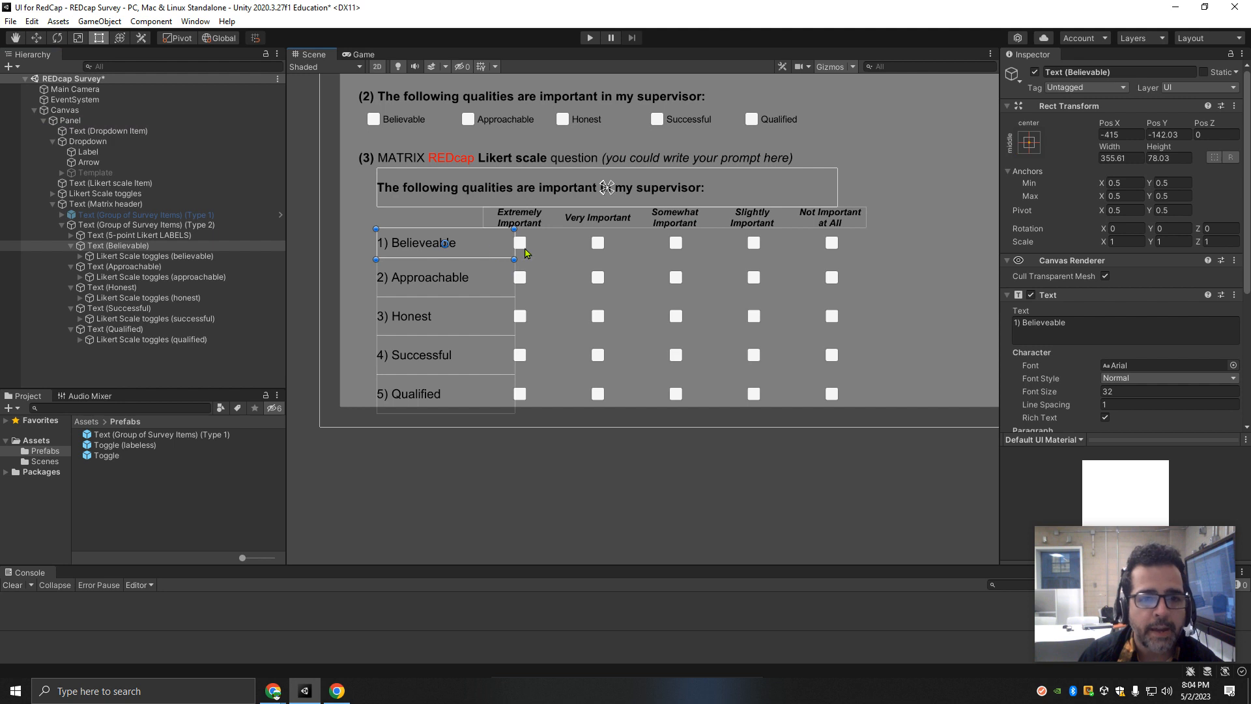
drag(515, 246, 866, 249)
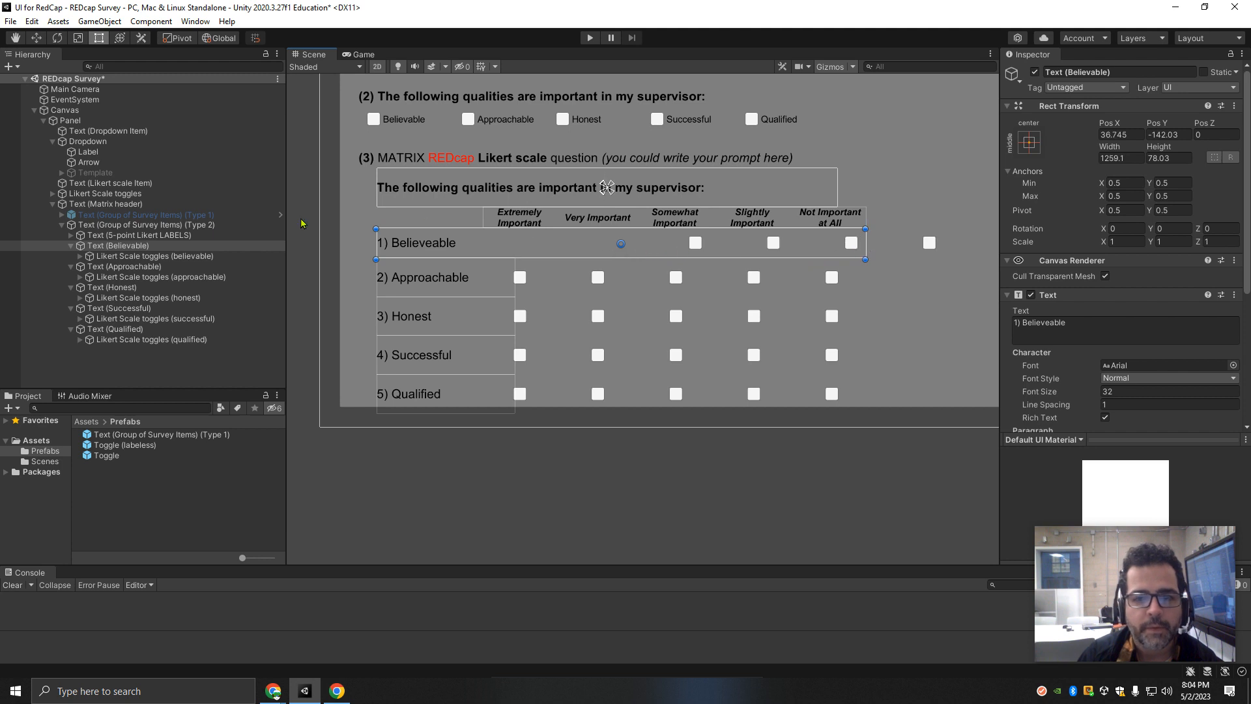
Step: Shift the believable toggle group back to X 93 and widen Text (Believable) to about 1283, aligning its toggles with the other rows
click(150, 256)
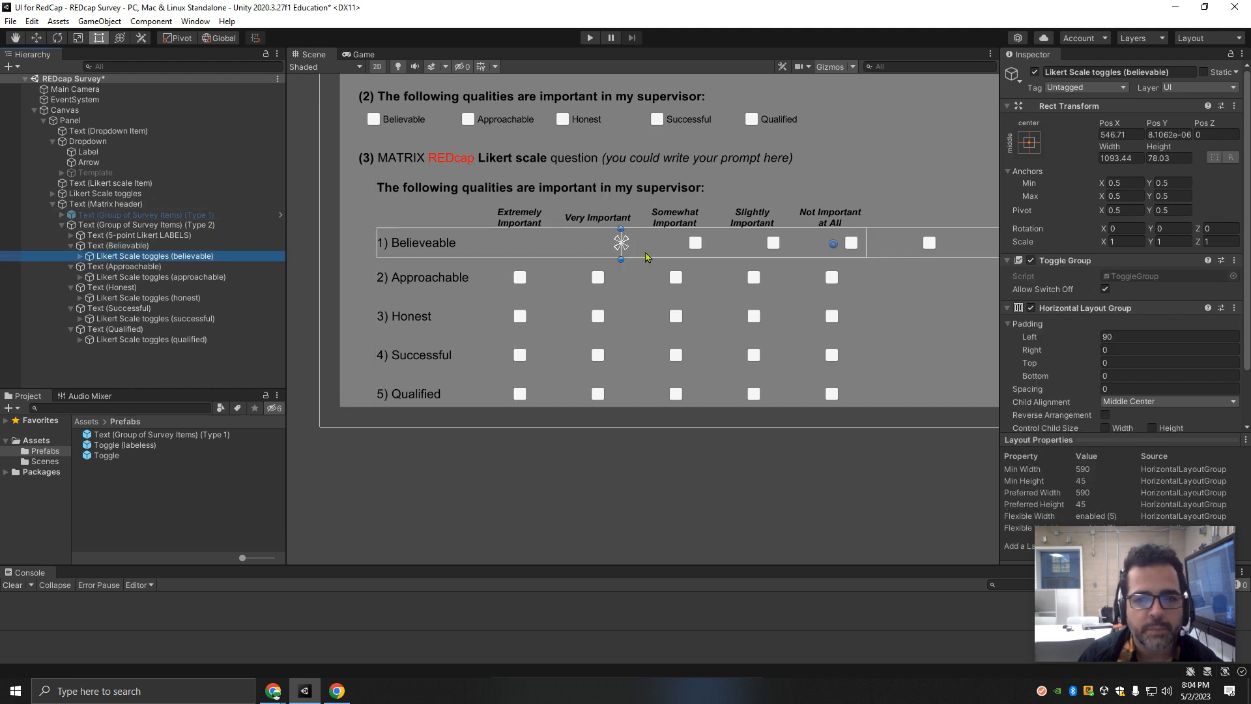
drag(646, 256, 472, 255)
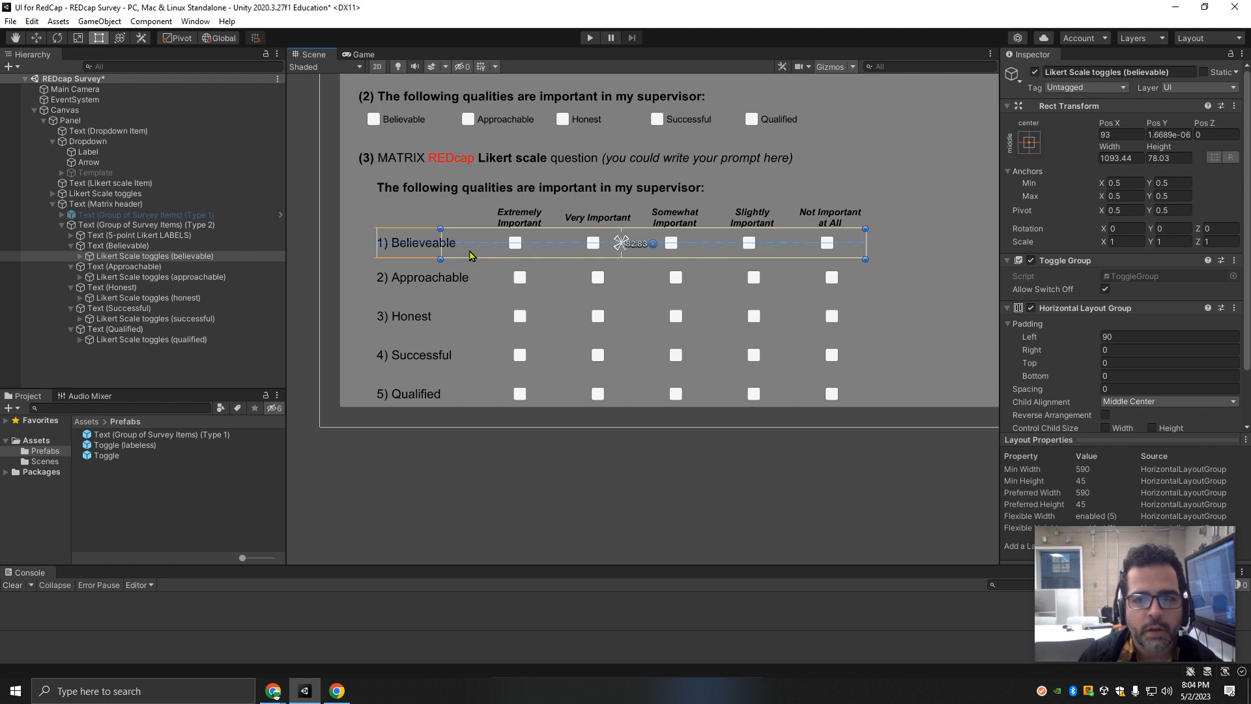
click(471, 255)
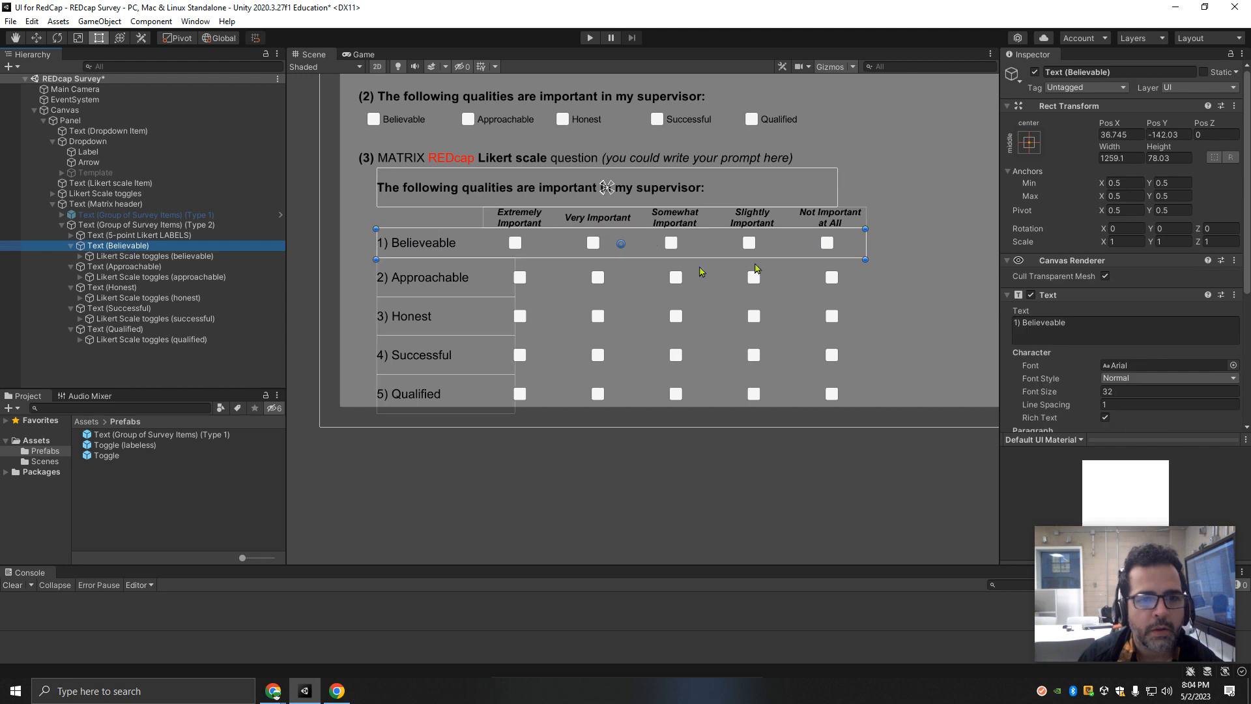
drag(865, 237, 874, 237)
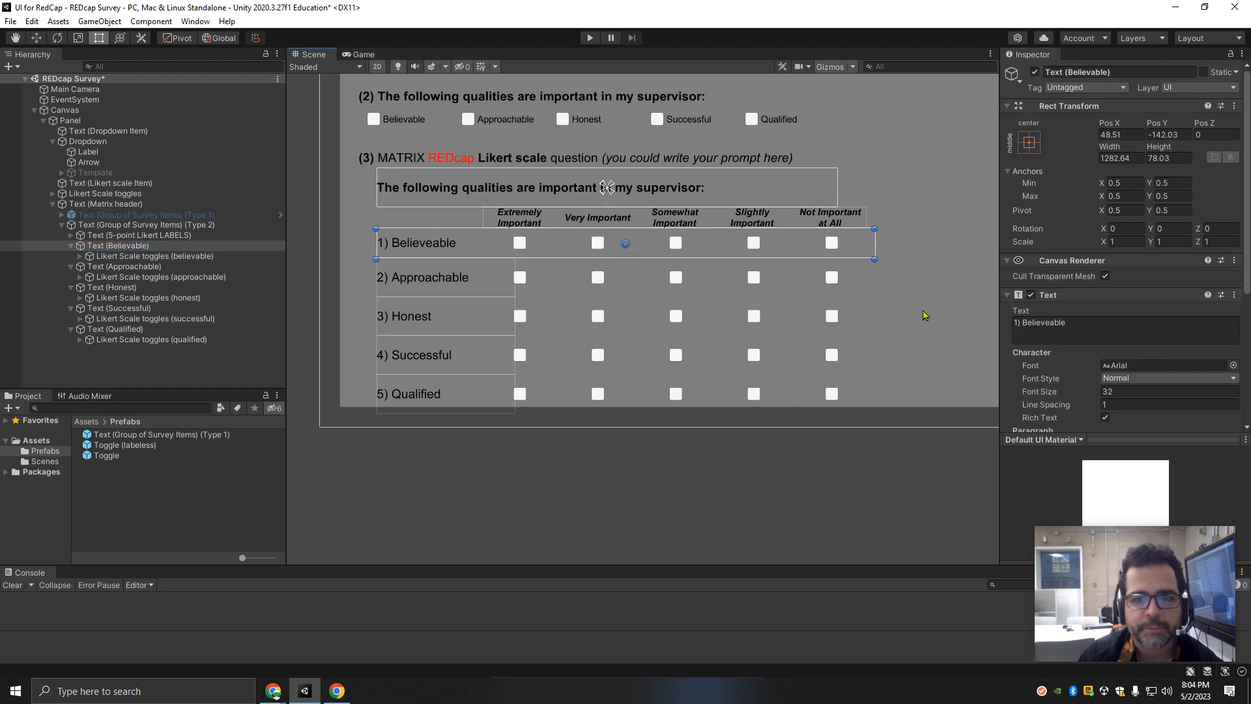
Step: Add a UI Image under Text (Believable) and stretch it in both directions to fill the whole row
click(117, 236)
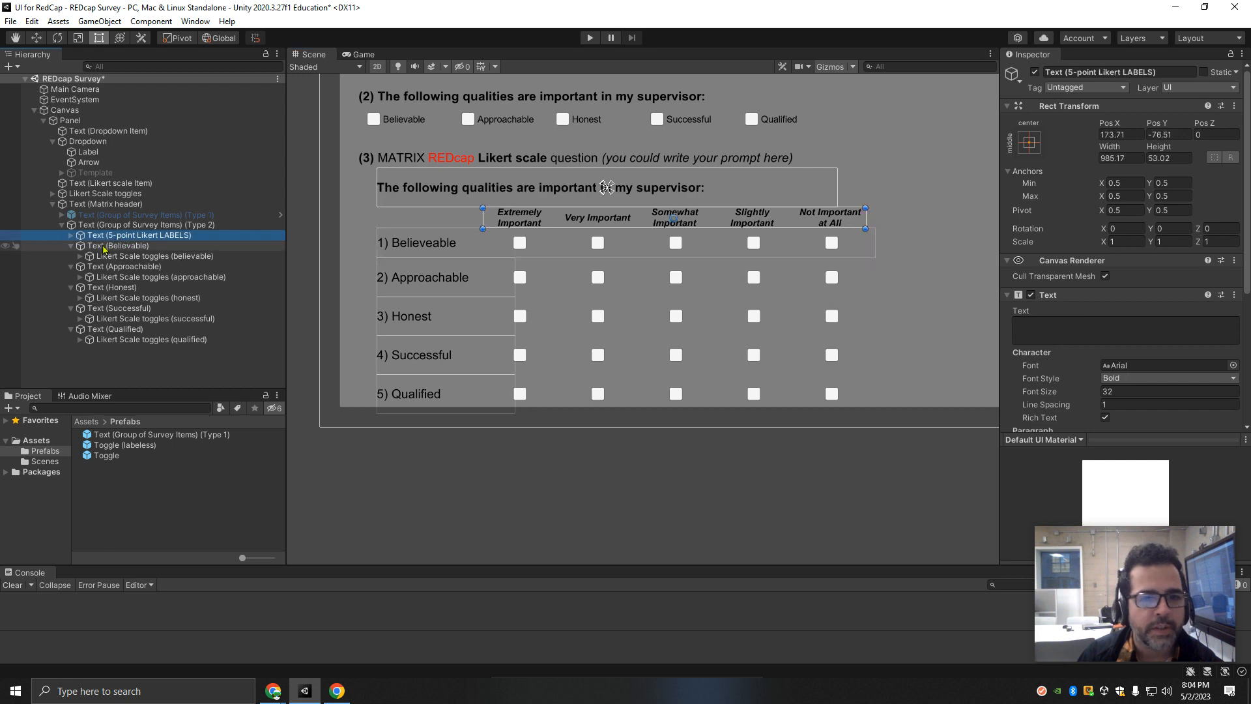
click(104, 246)
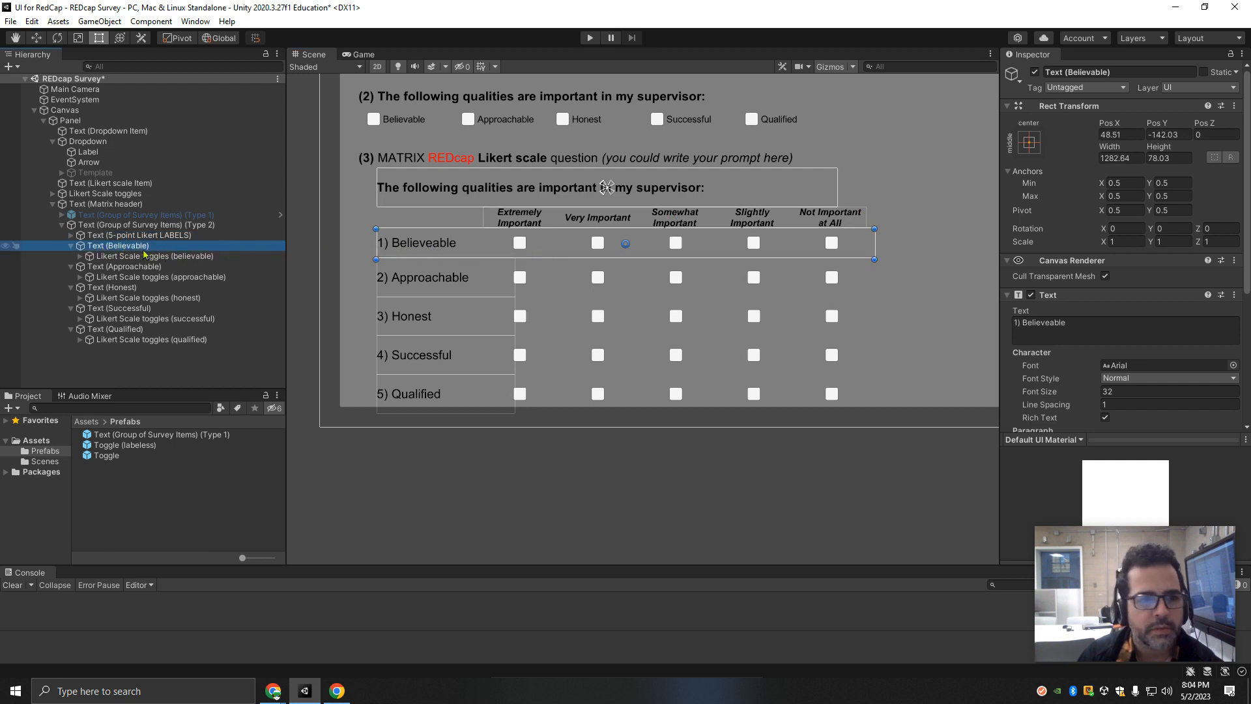
right_click(141, 248)
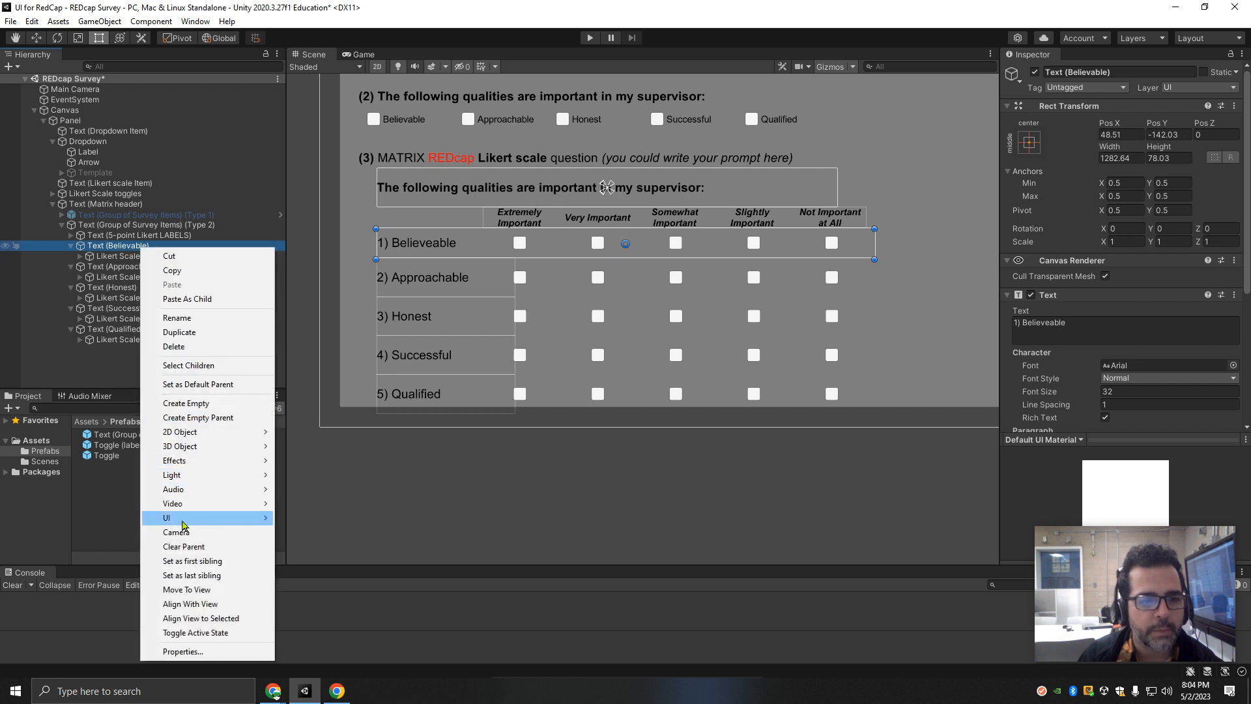
mouse_move(183, 525)
click(344, 318)
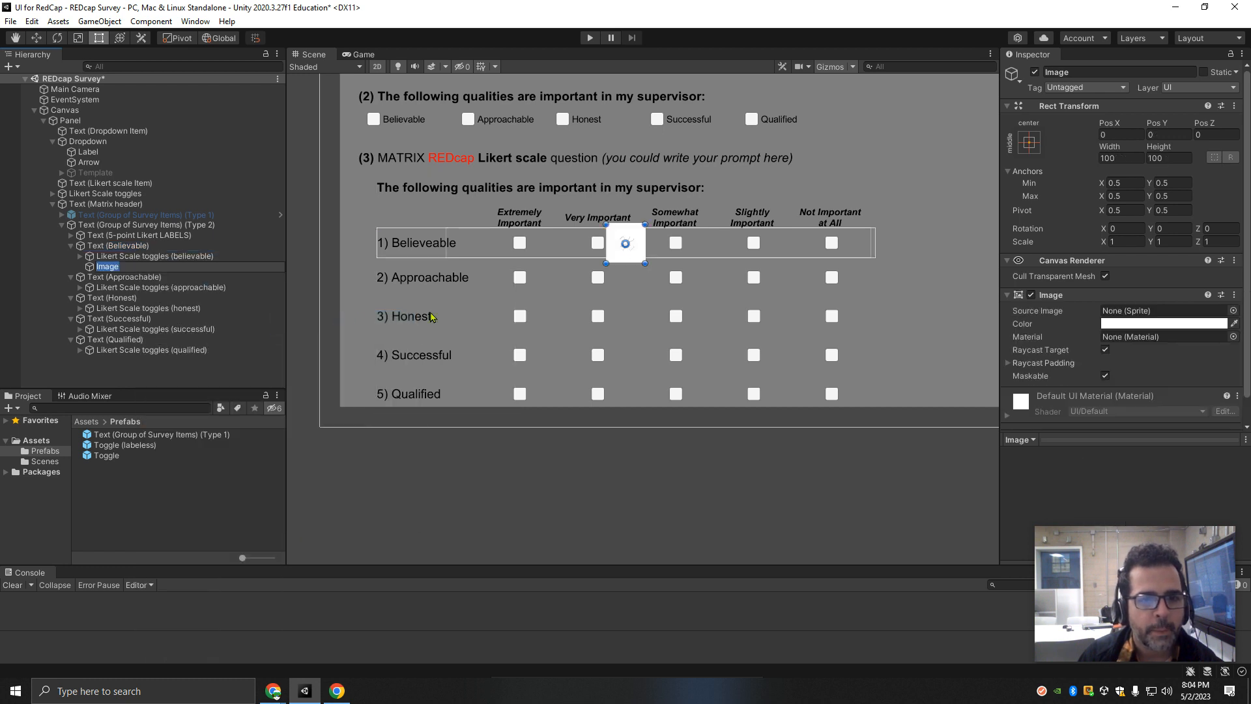
click(1030, 143)
alt+click(1171, 342)
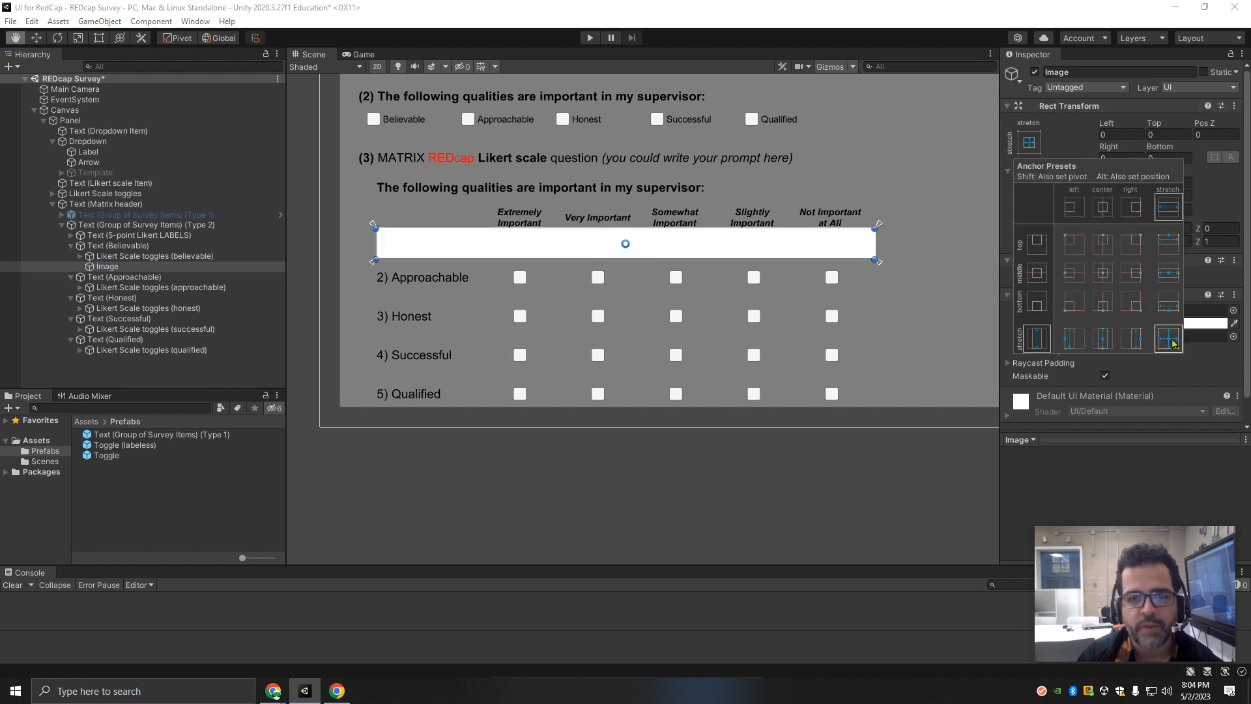
Step: Make the row's white image semi-transparent by setting its color alpha to 100
click(1199, 325)
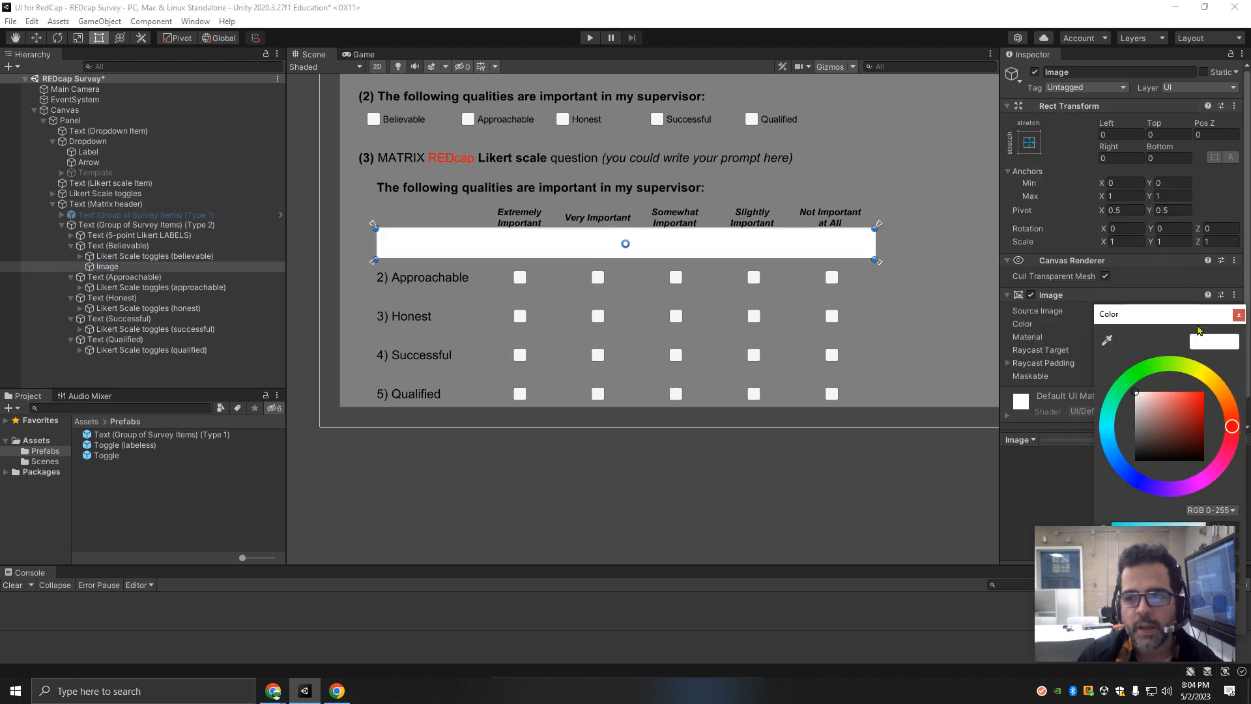
scroll(1052, 391, down, 1)
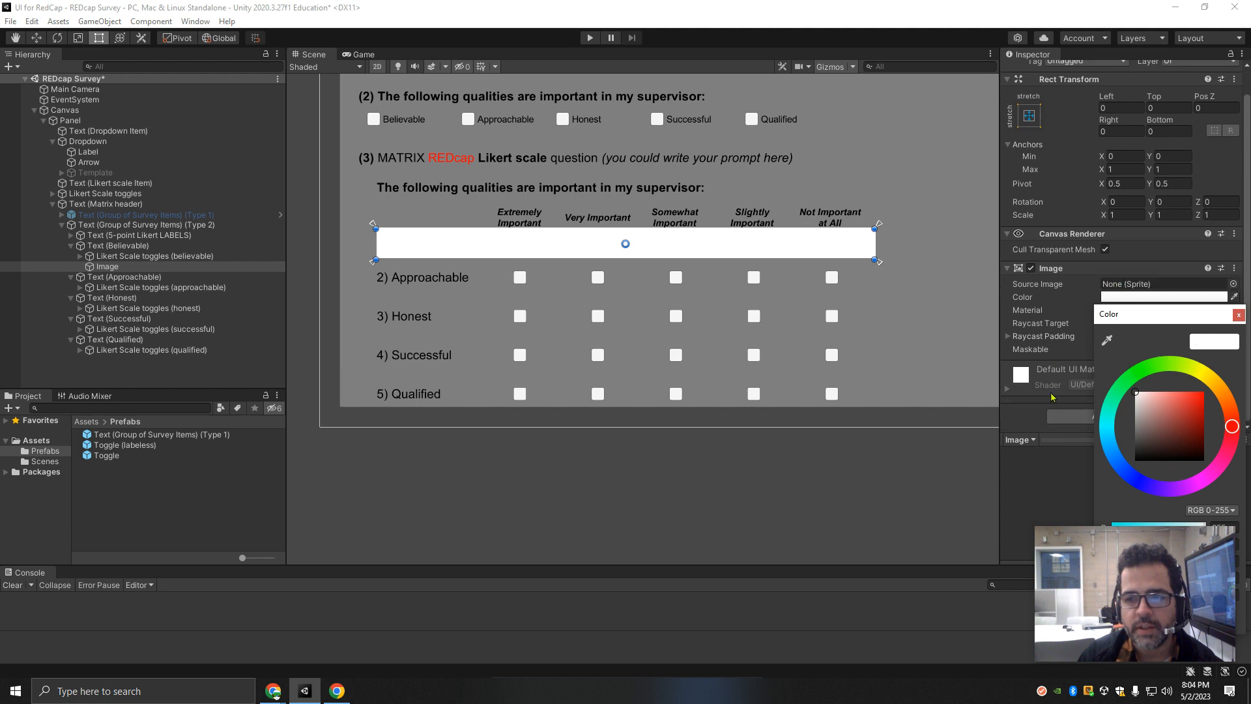
drag(1140, 553, 643, 551)
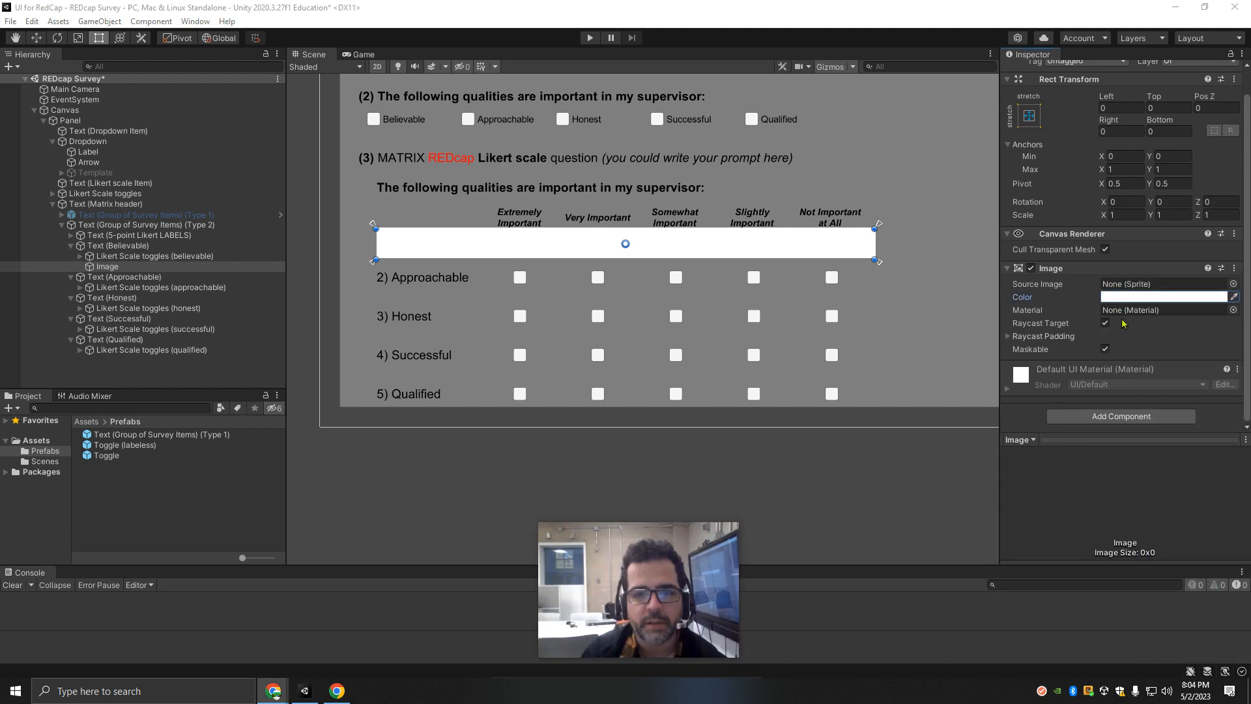
click(1145, 297)
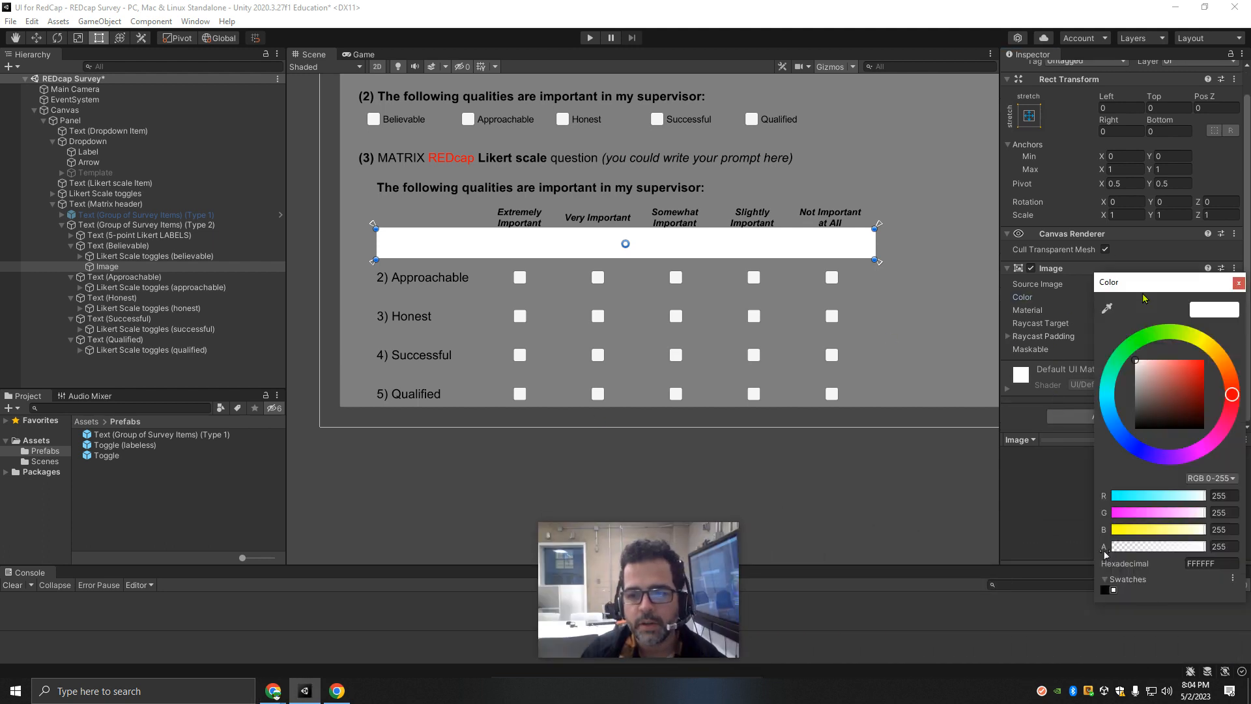
click(1231, 547)
text(100)
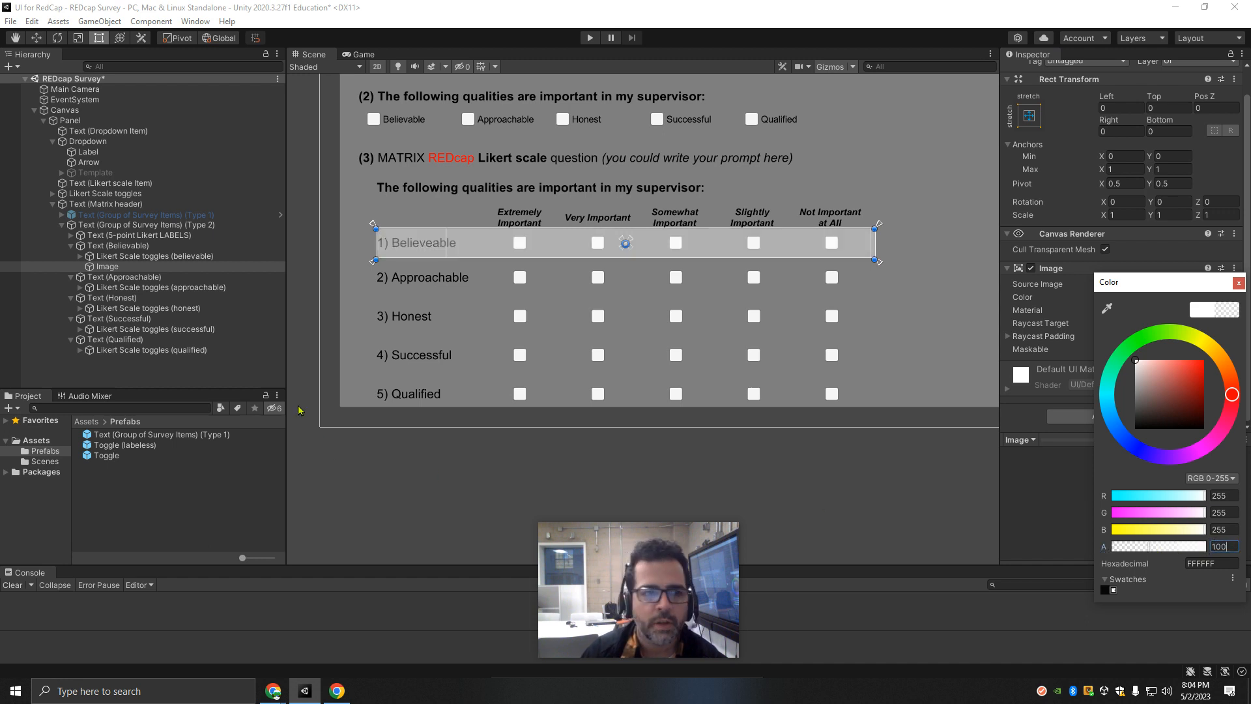
Step: Rename the image as BackShade (Image) and place it before Likert Scale toggles (believable) in the hierarchy
click(123, 266)
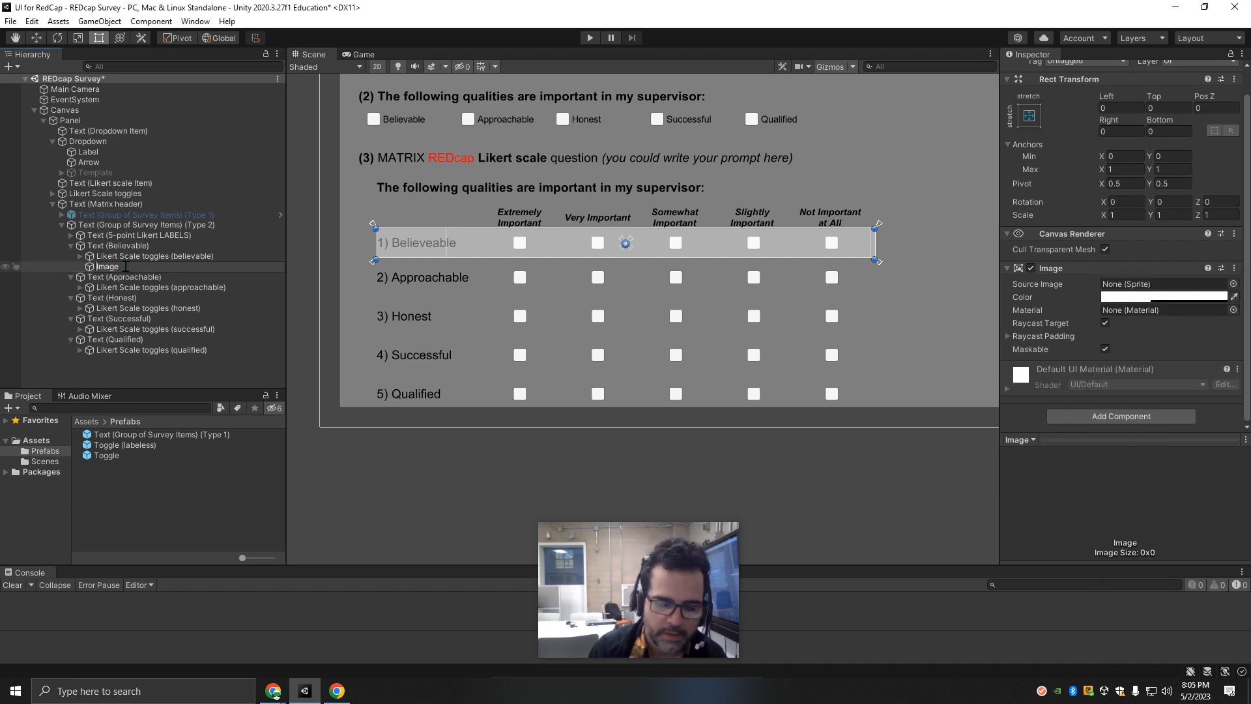
text(Back)
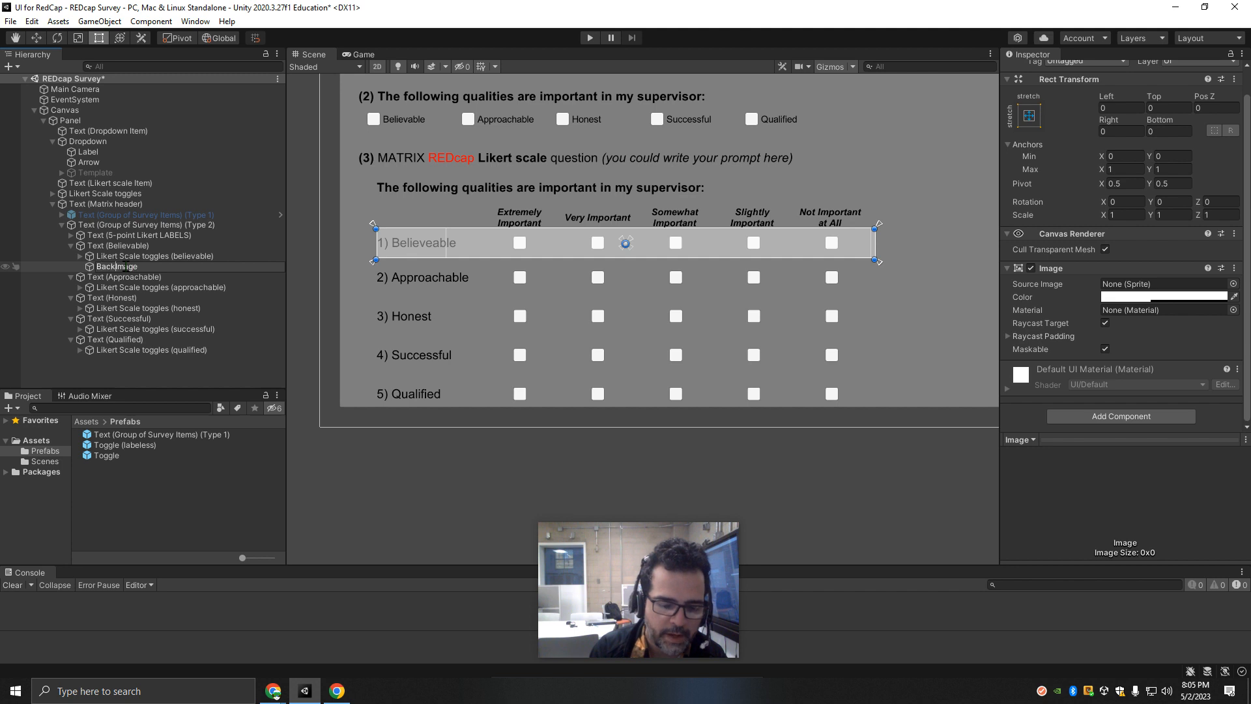
text(Shade ()
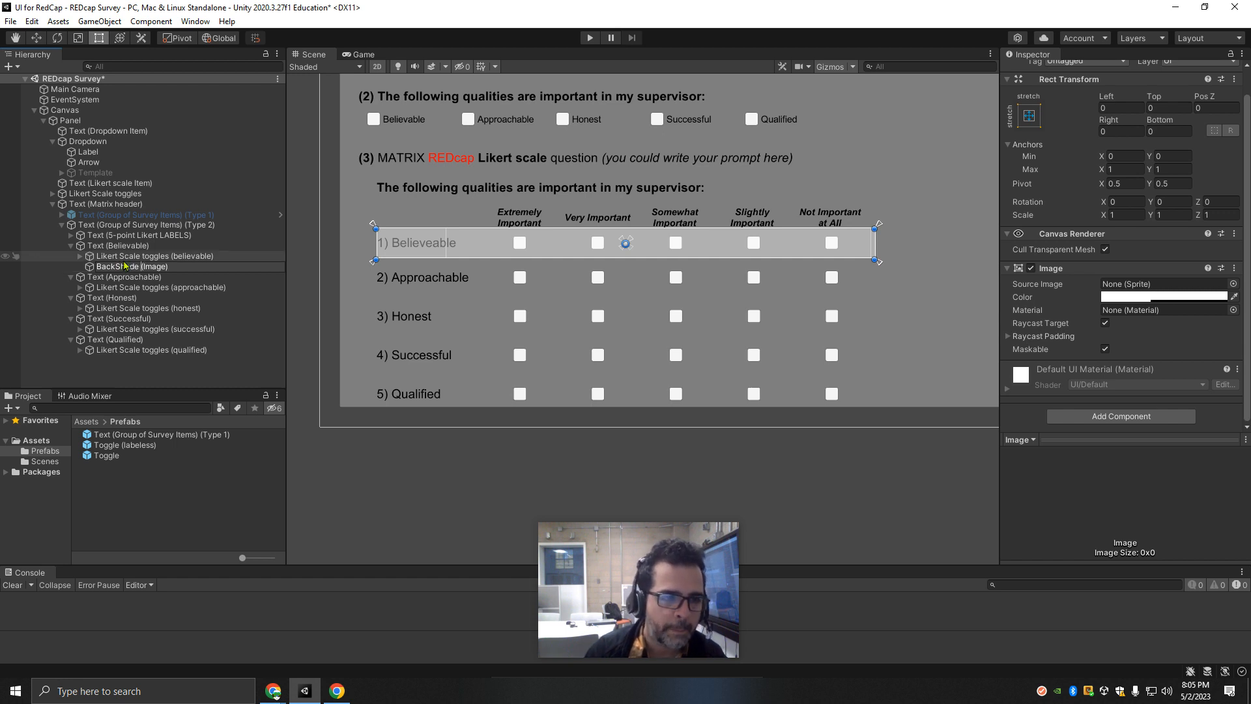
click(118, 257)
drag(109, 266, 111, 258)
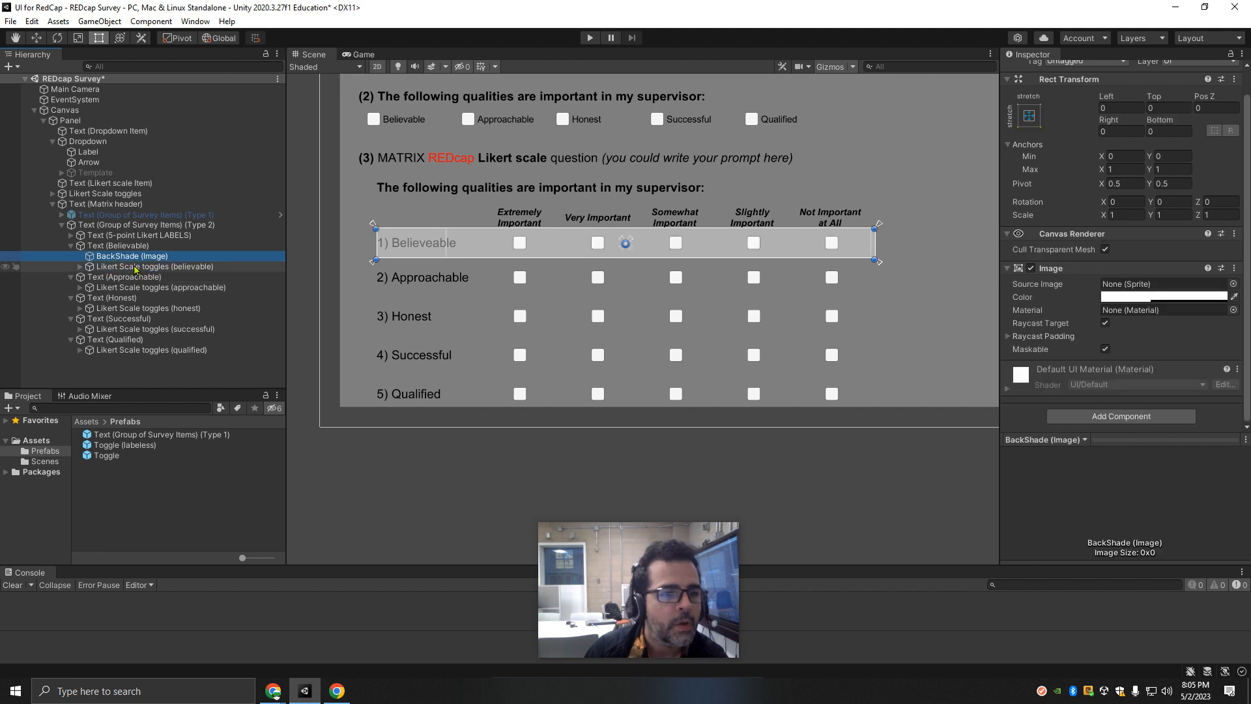
click(120, 268)
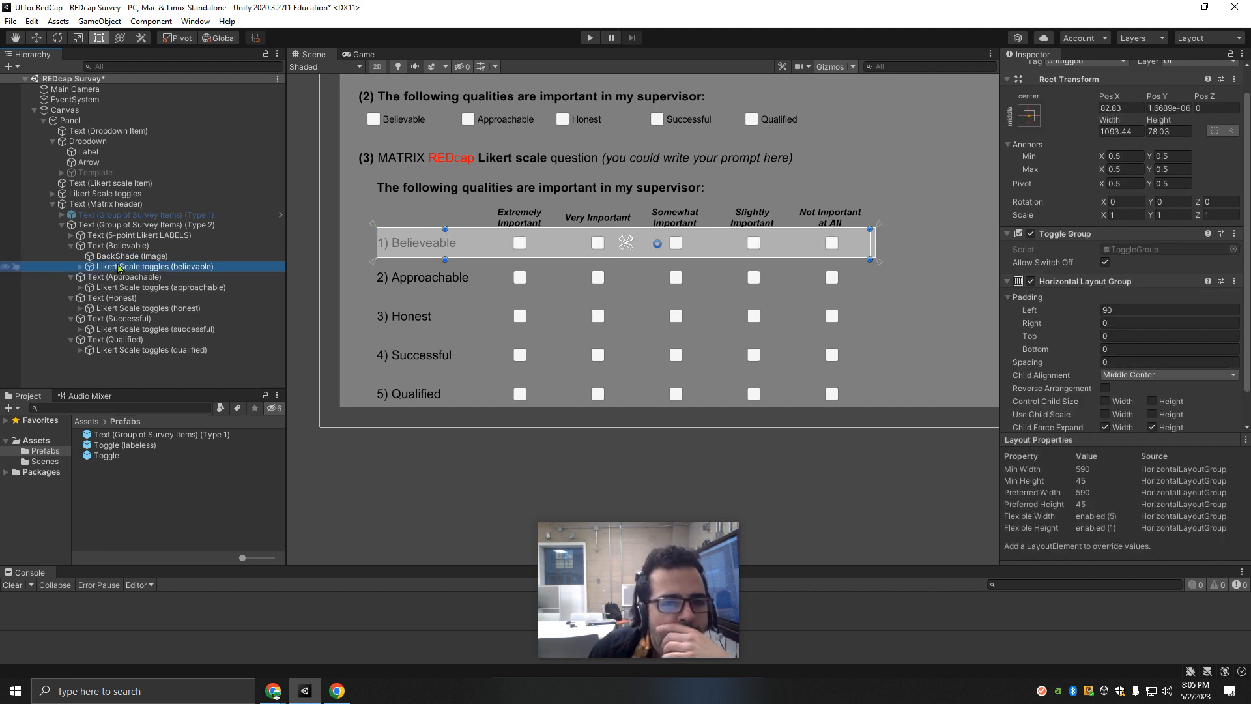
click(120, 257)
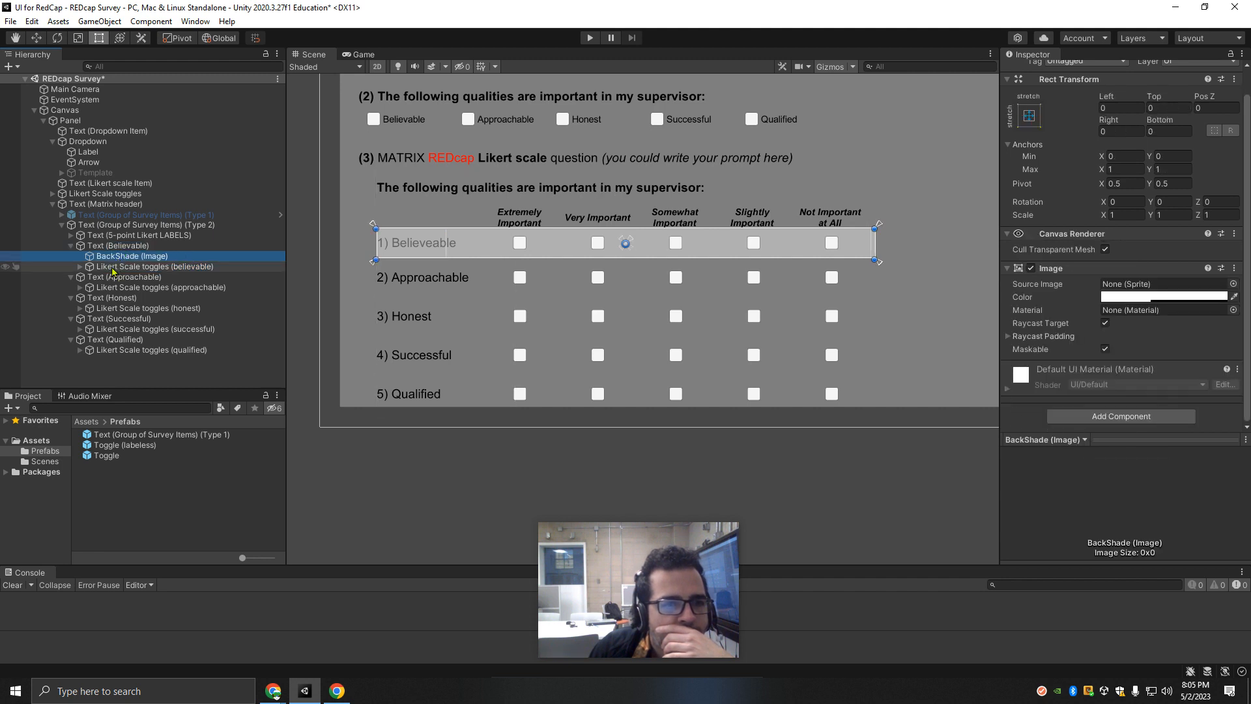
click(125, 237)
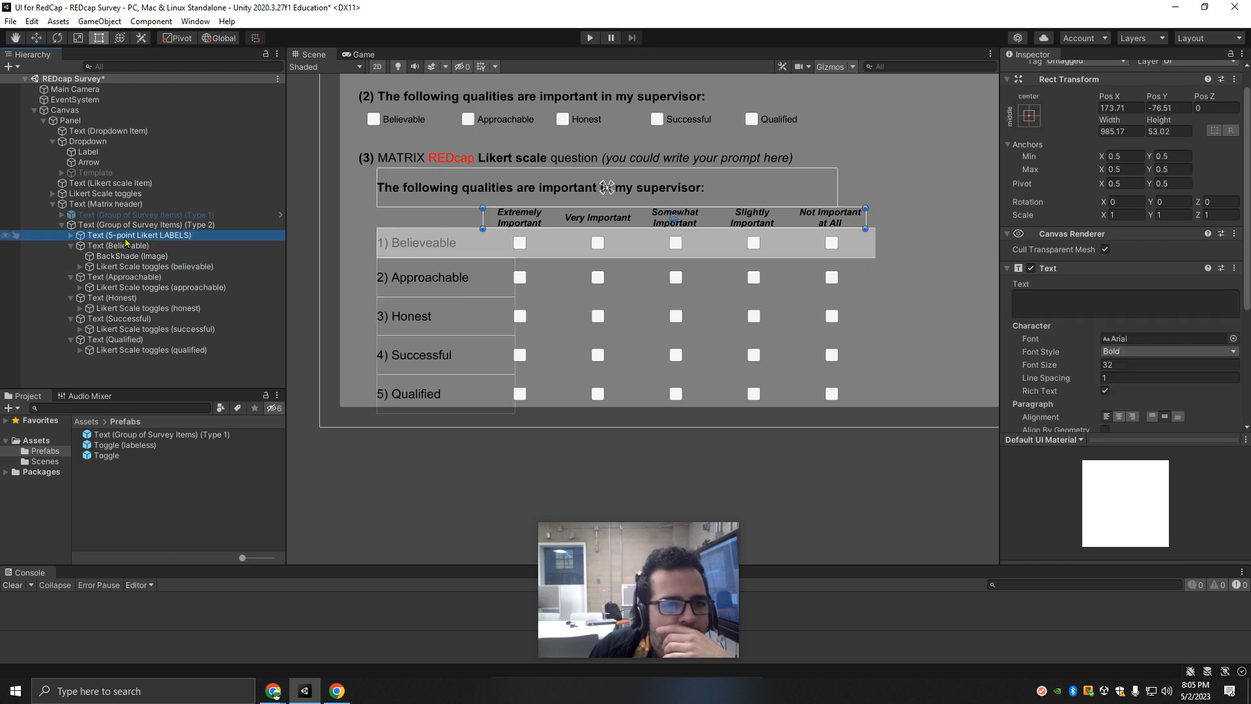
click(71, 236)
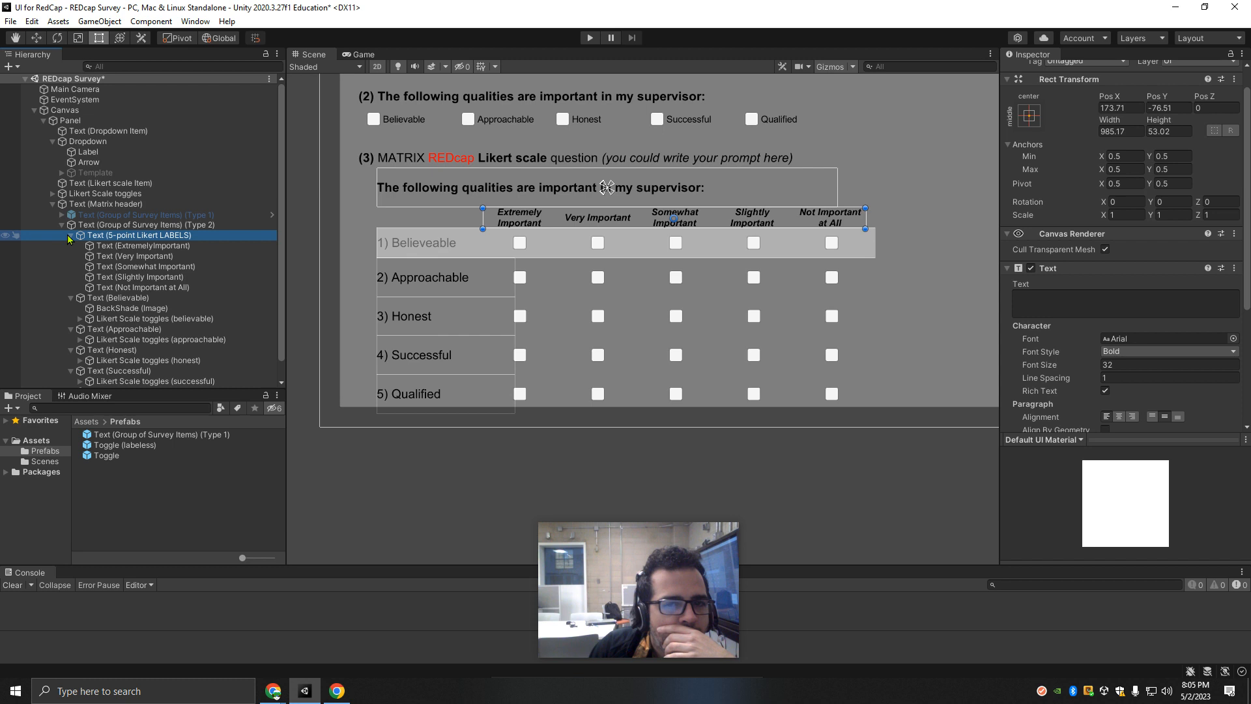
click(71, 235)
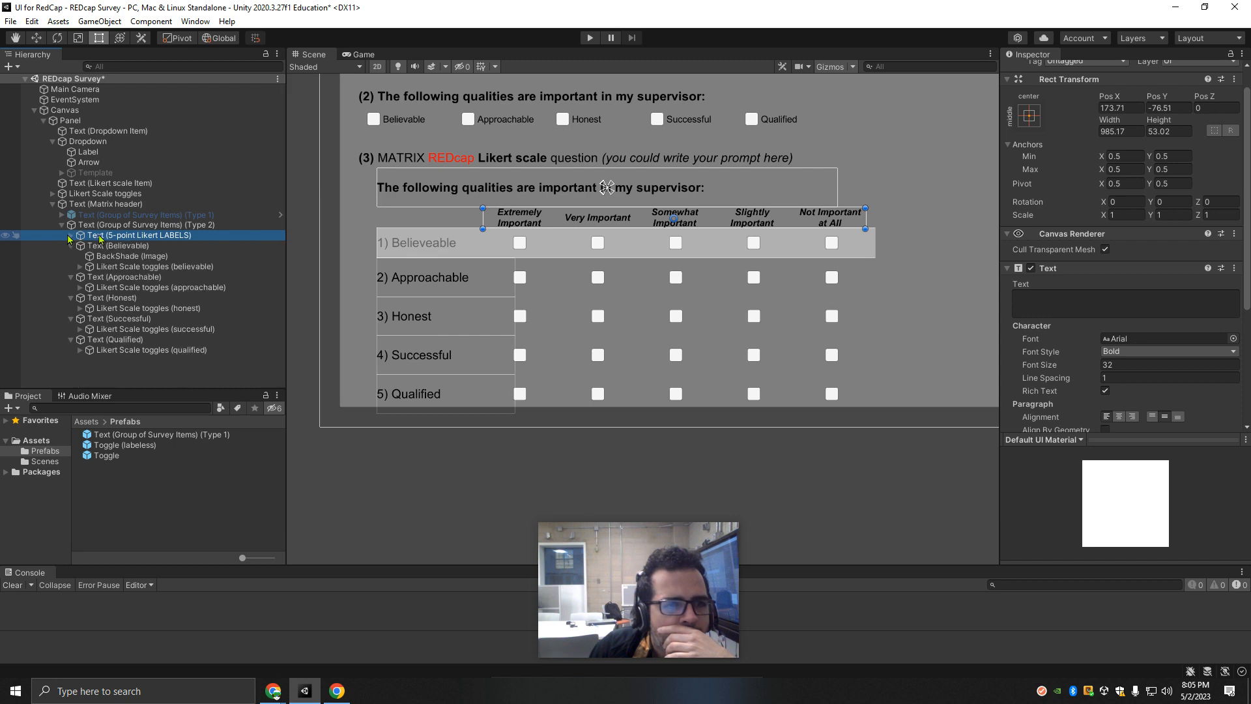
Step: Try moving BackShade (Image) out of Text (Believable) so that it precedes that row in the Type 2 group, and undo the move
click(128, 256)
click(126, 248)
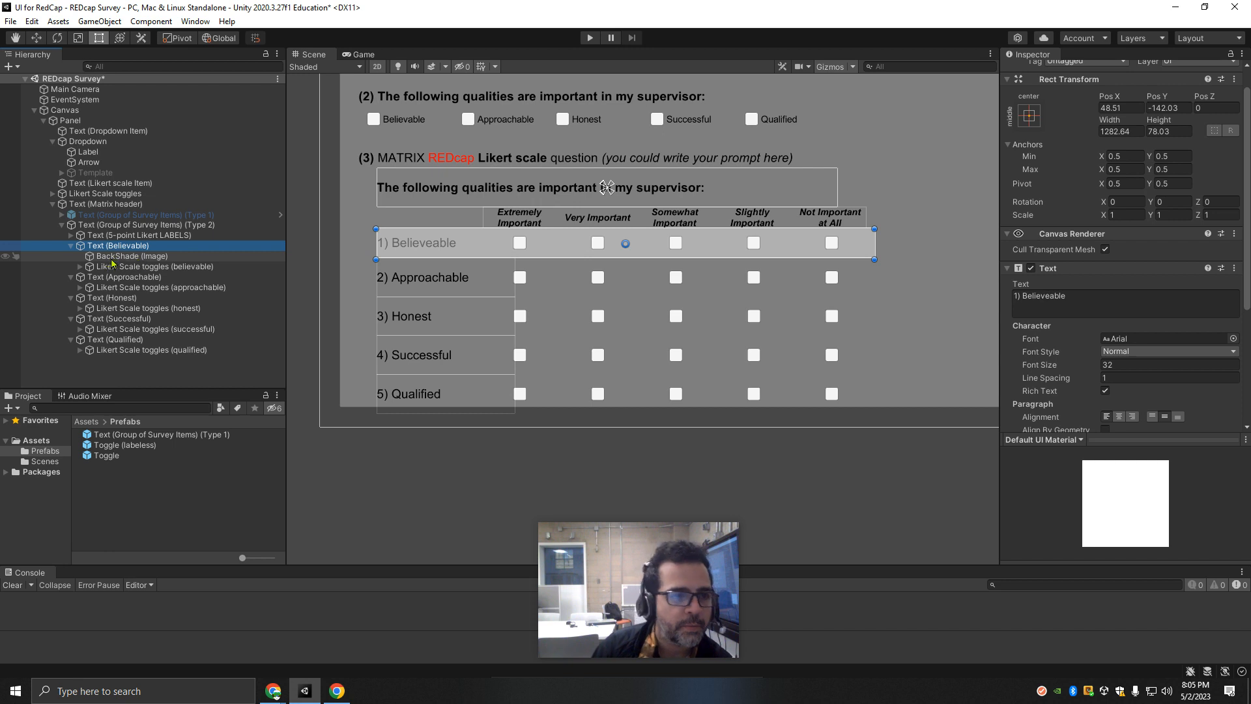
drag(113, 256, 127, 247)
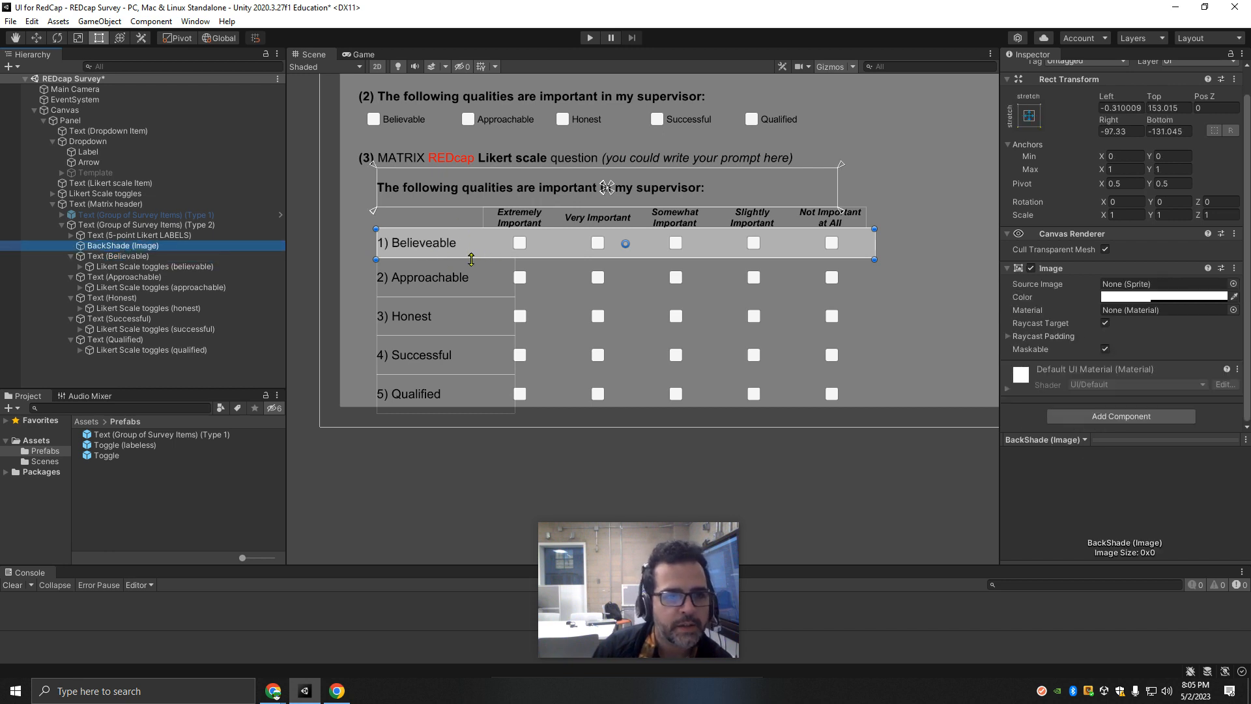
key(ctrl+z)
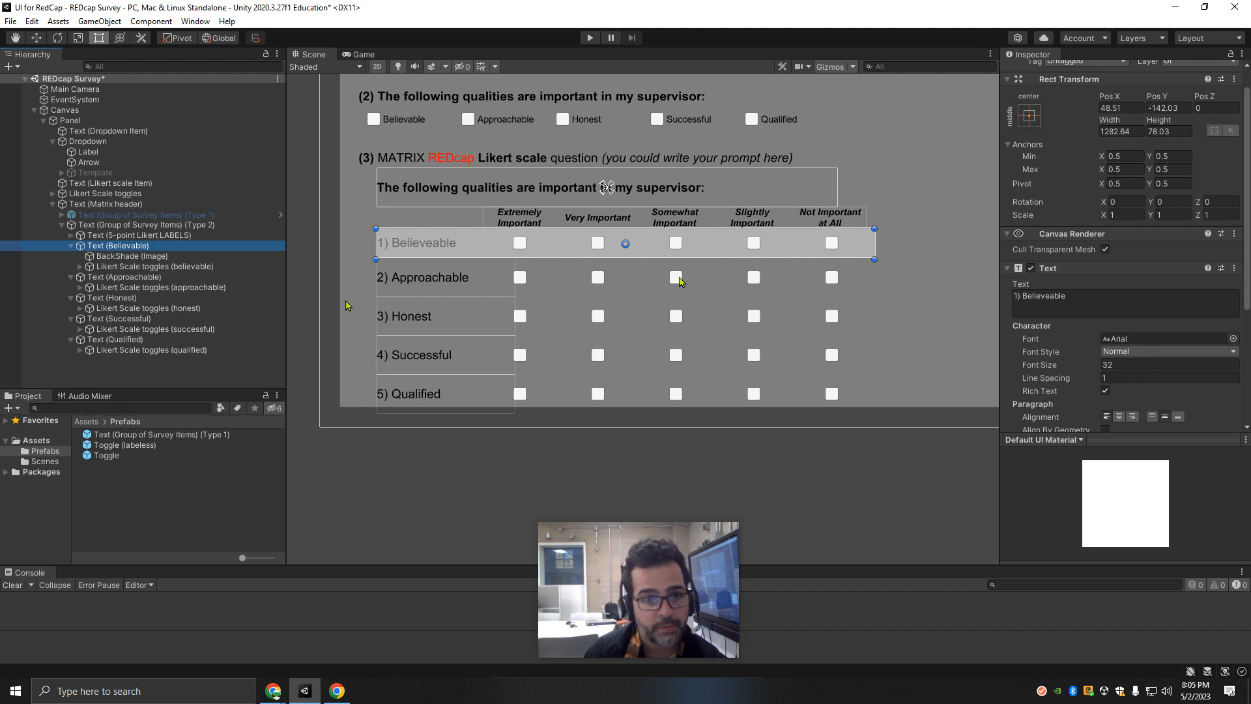
key(Down)
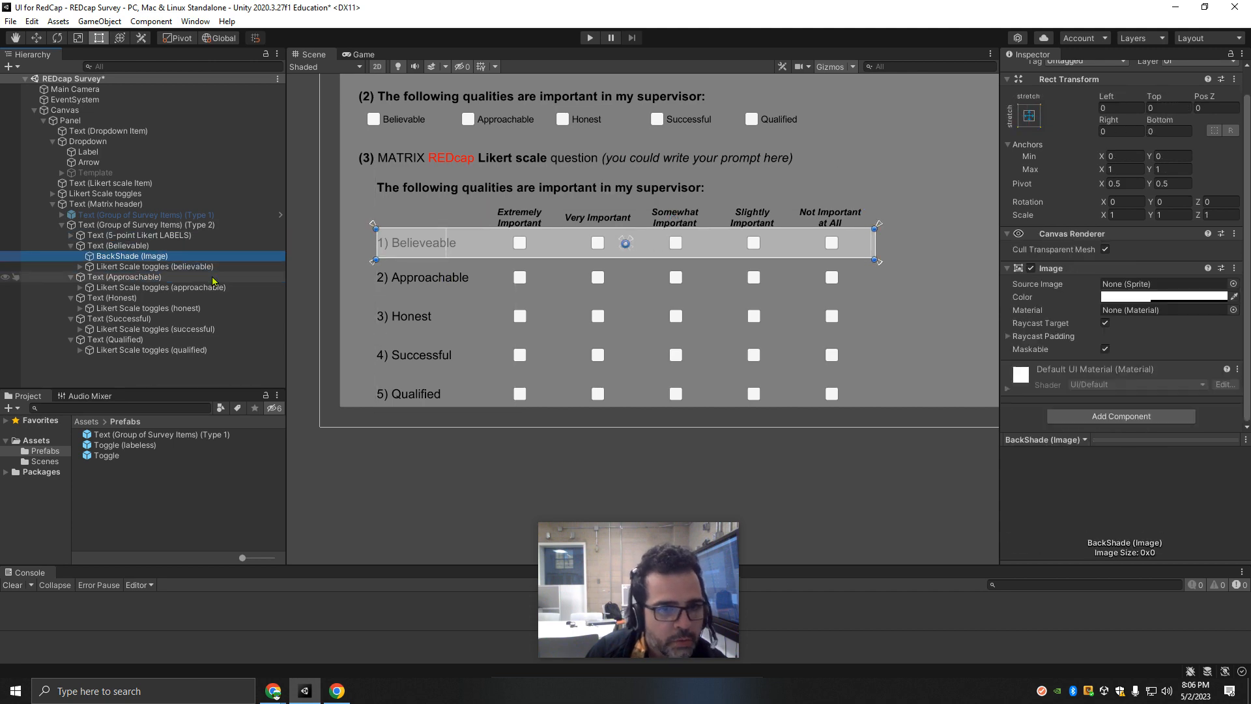
Step: Undo the reordering, renaming, recoloring and creation of the BackShade image in the believable row
key(ctrl+z)
key(ctrl+z)
key(ctrl+z)
key(ctrl+z)
key(ctrl+z)
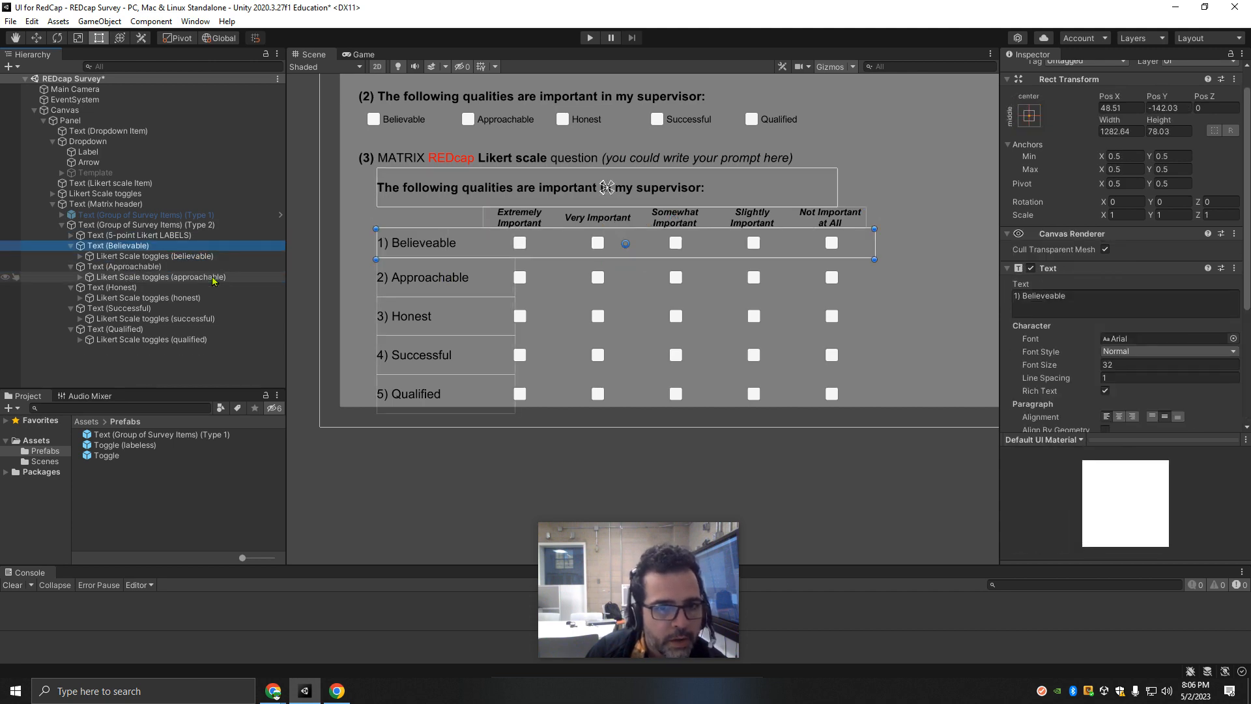
key(Up)
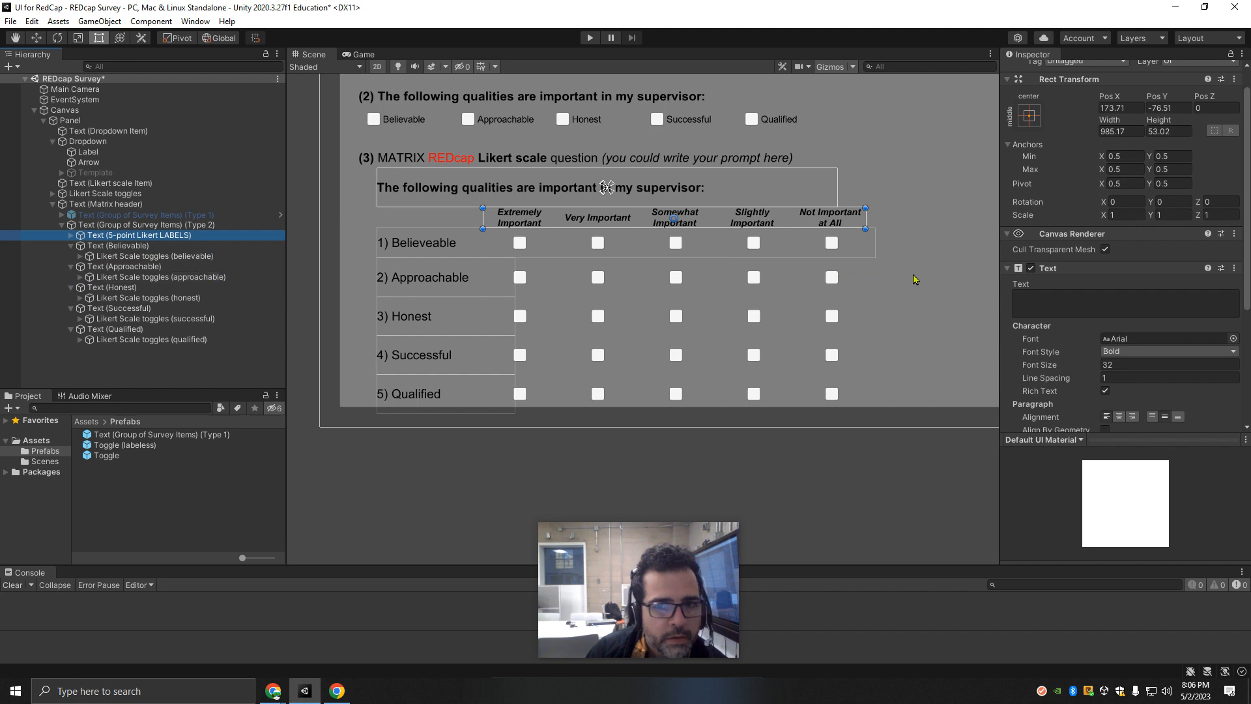
click(553, 222)
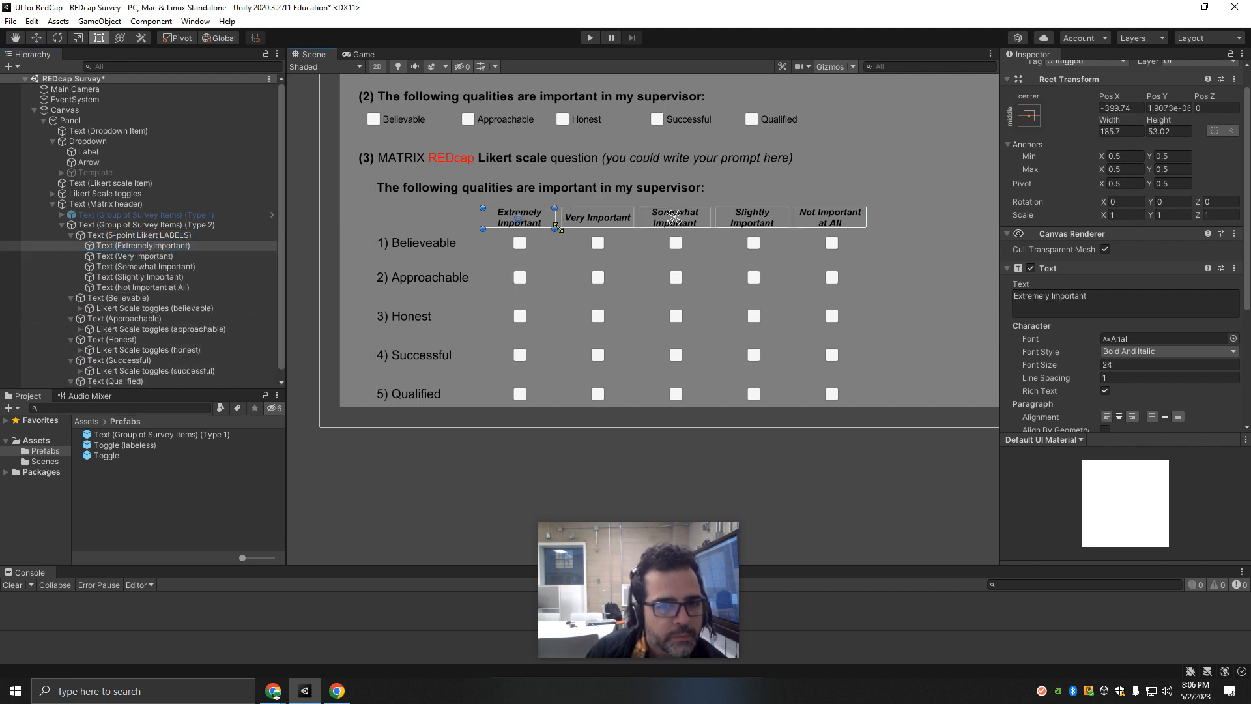
click(157, 237)
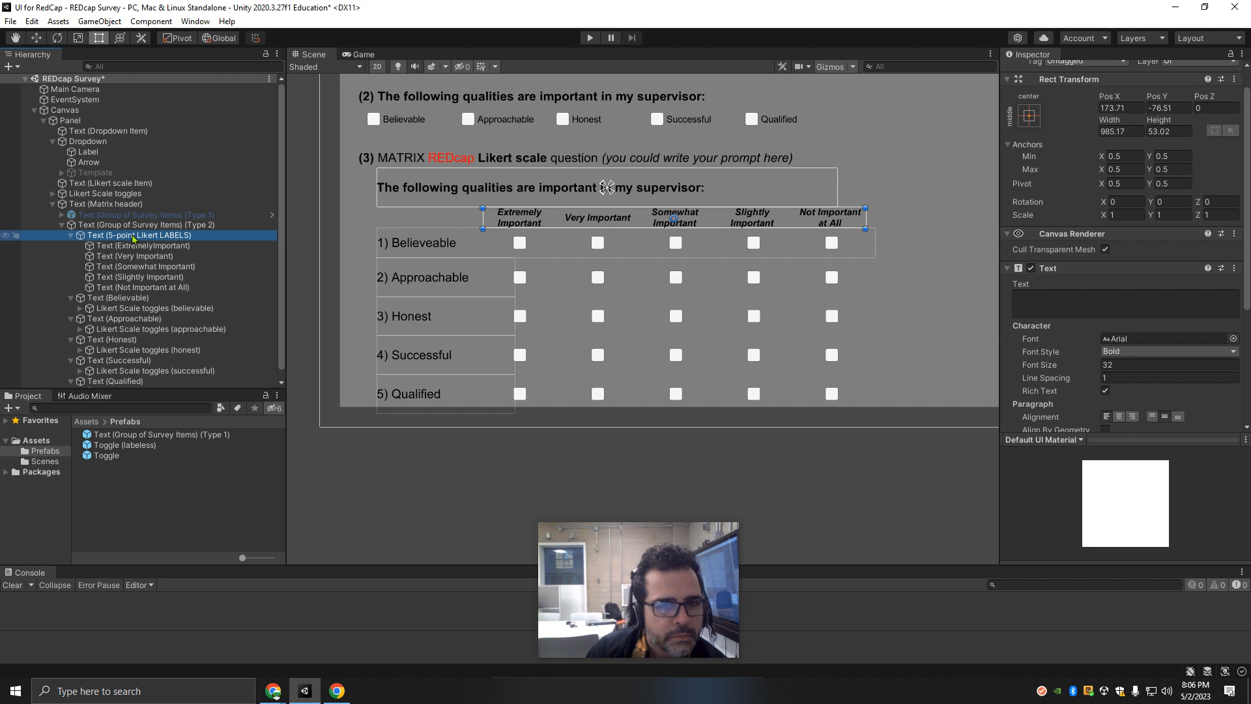
right_click(133, 238)
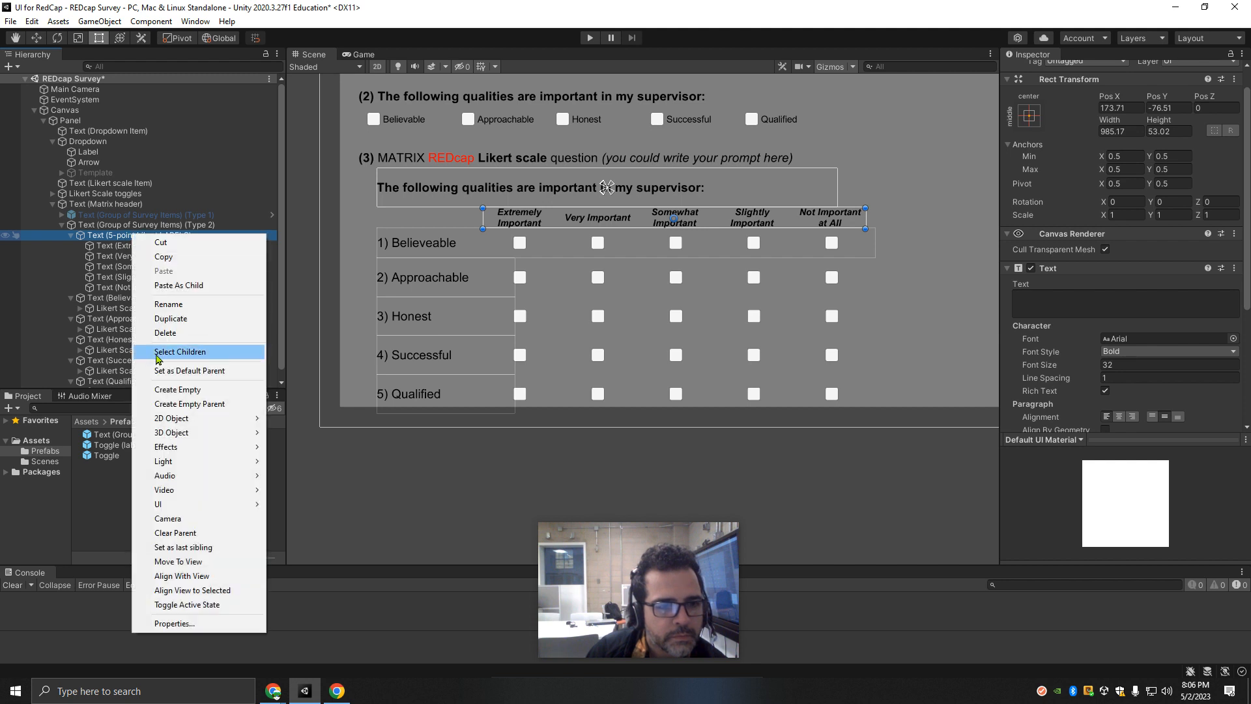
mouse_move(195, 505)
click(306, 275)
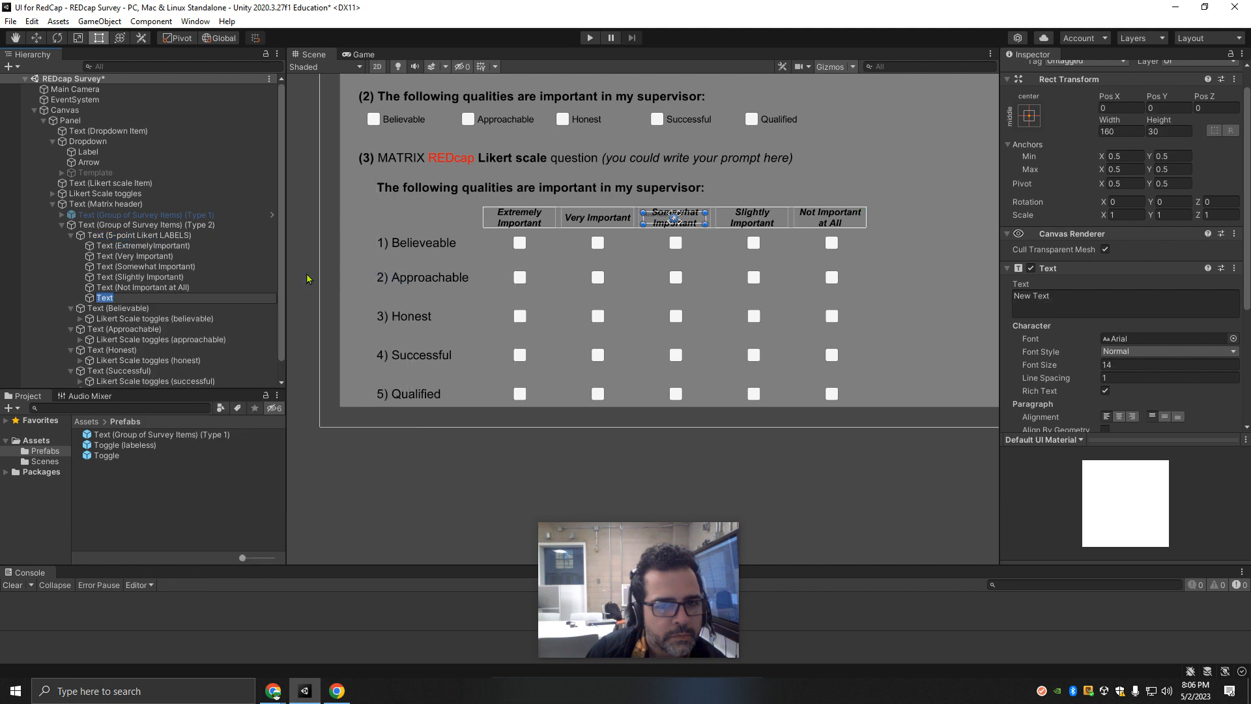
click(130, 235)
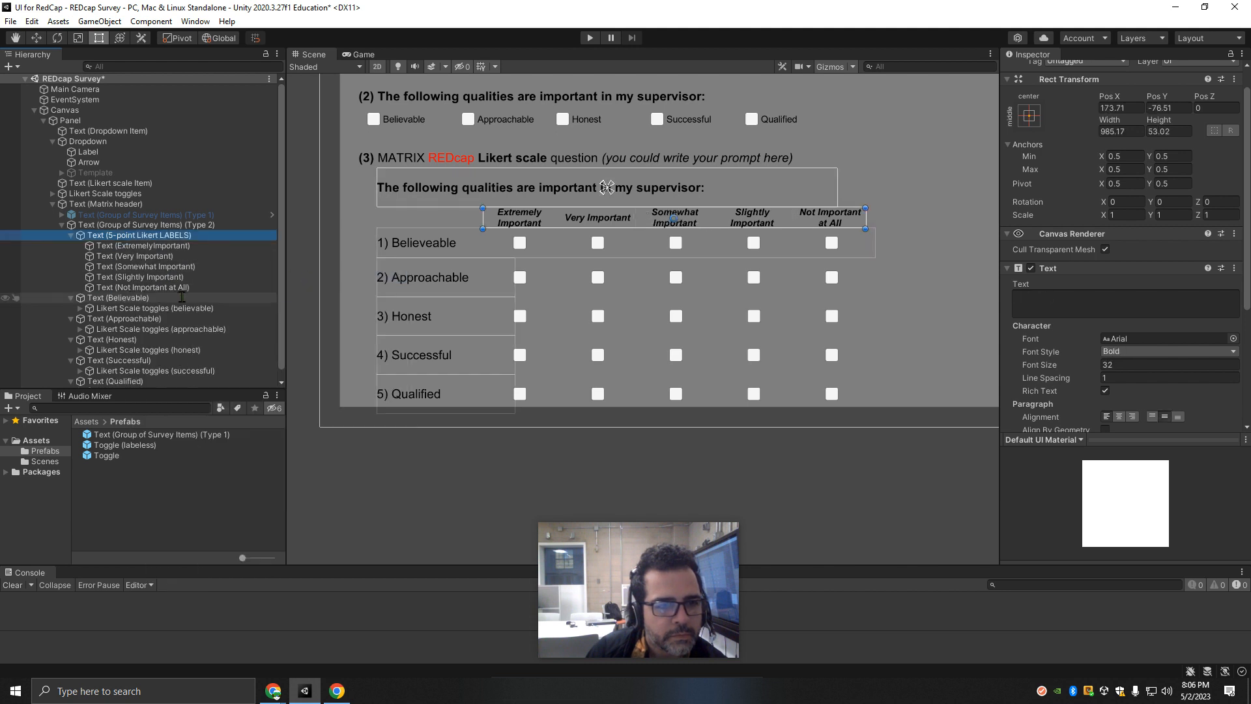
Step: Deactivate Text (Group of Survey Items) (Type 2) and activate Text (Group of Survey Items) (Type 1)
click(71, 236)
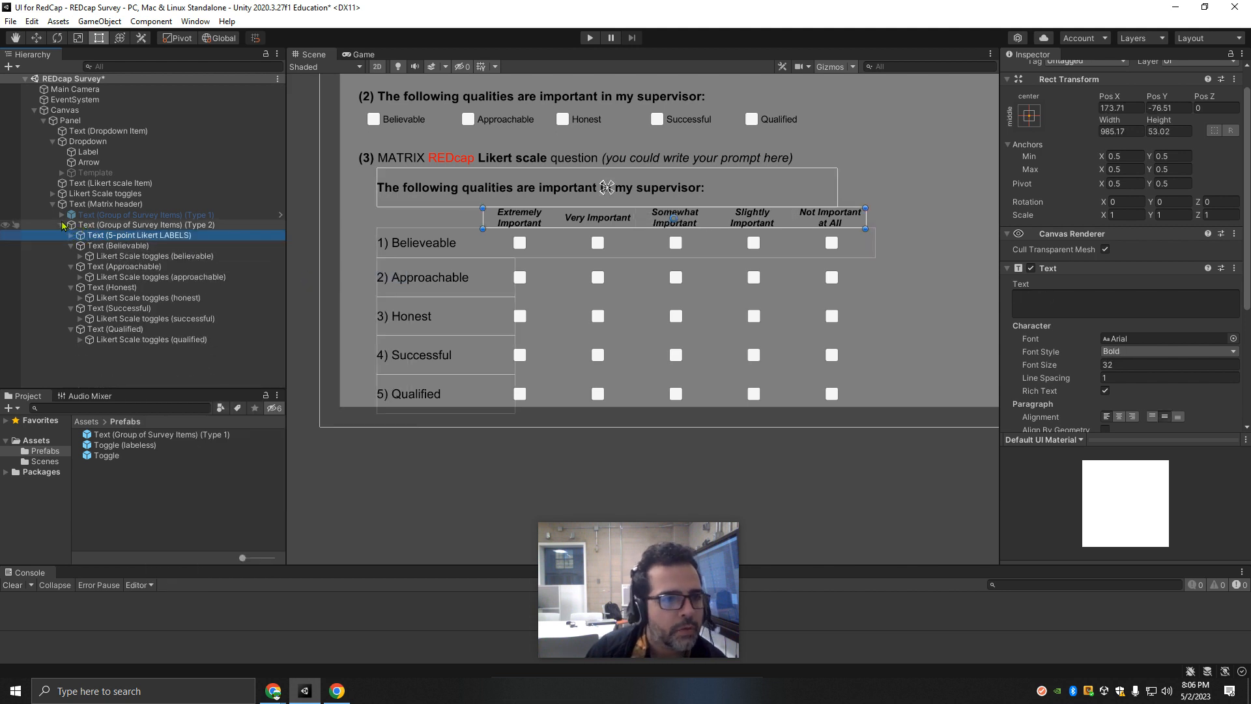
click(63, 225)
click(138, 227)
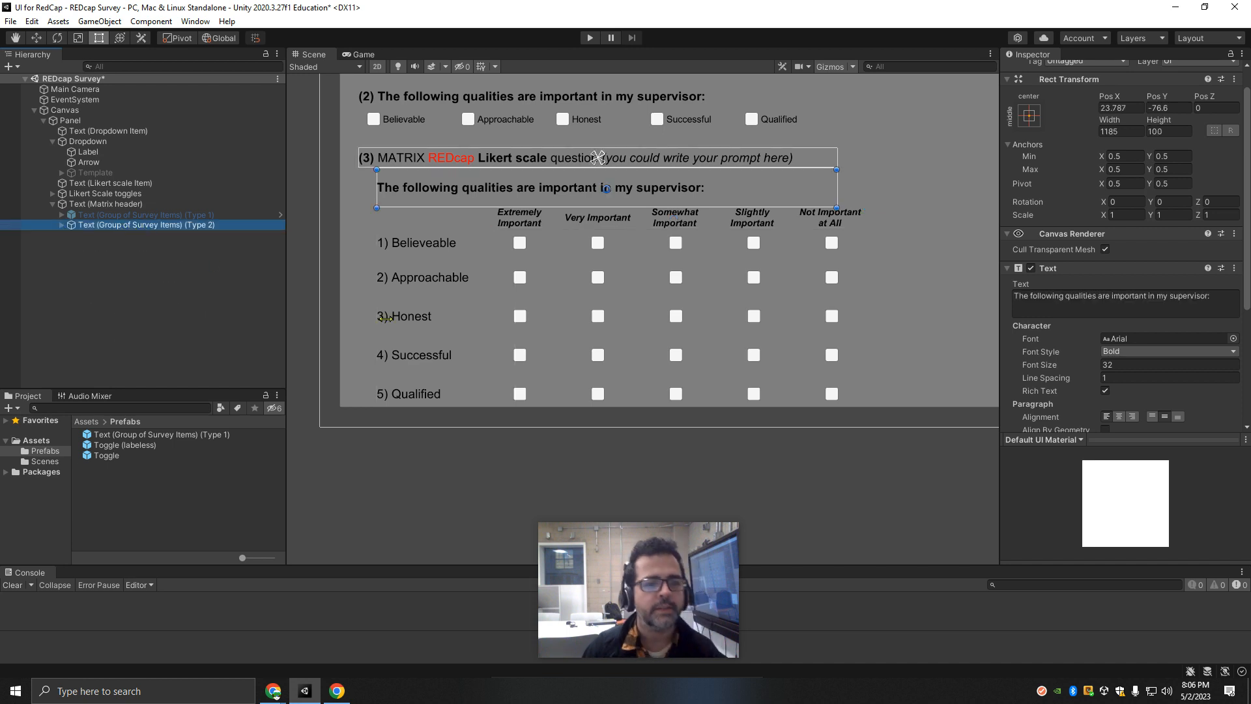
scroll(1075, 162, up, 2)
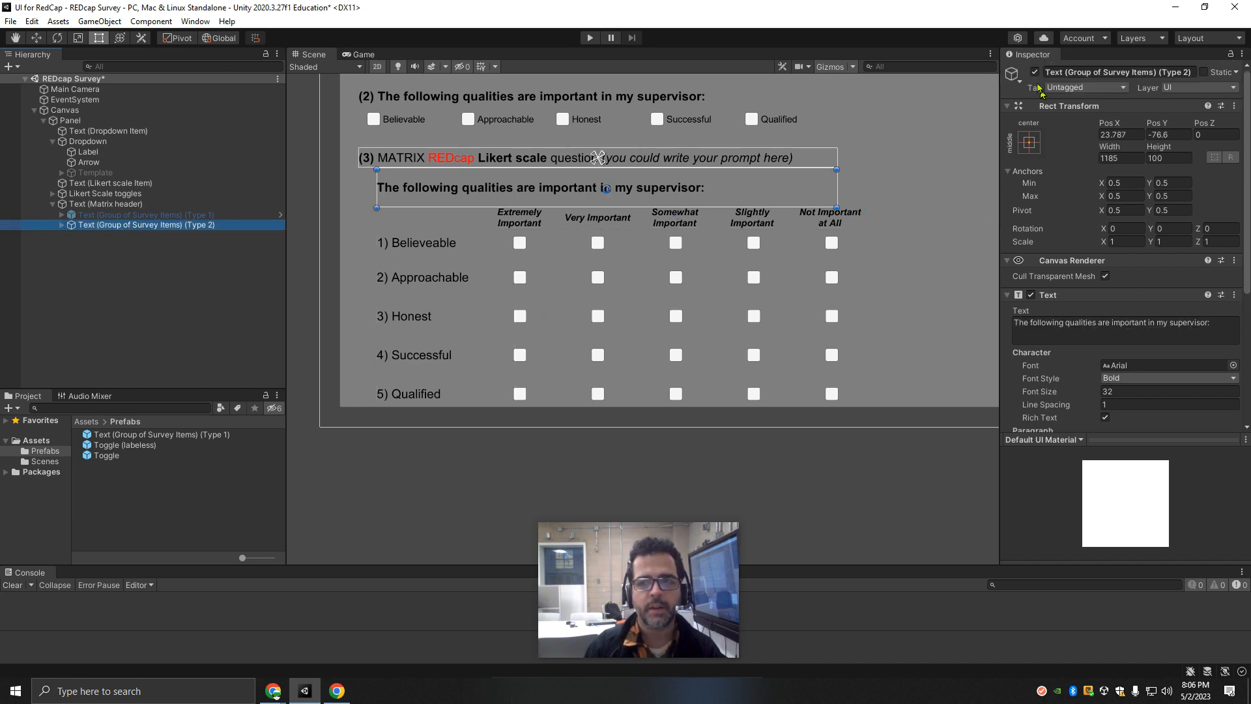
click(1034, 72)
click(143, 215)
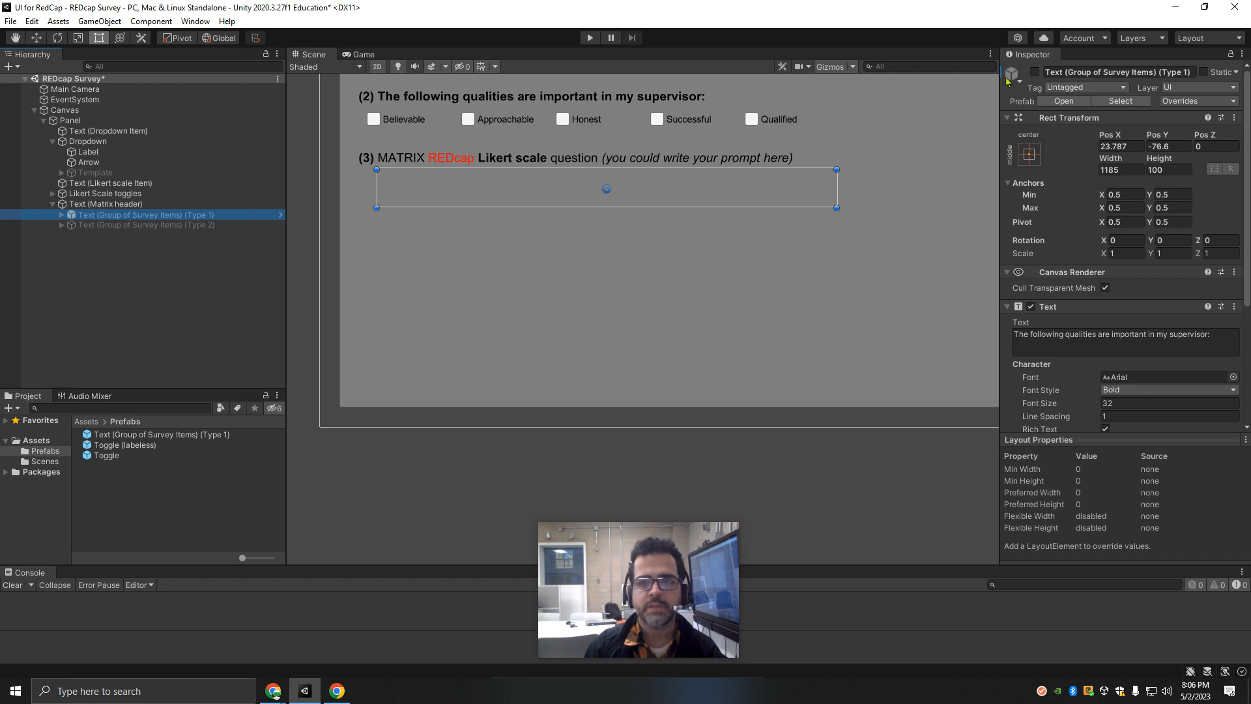
click(1035, 72)
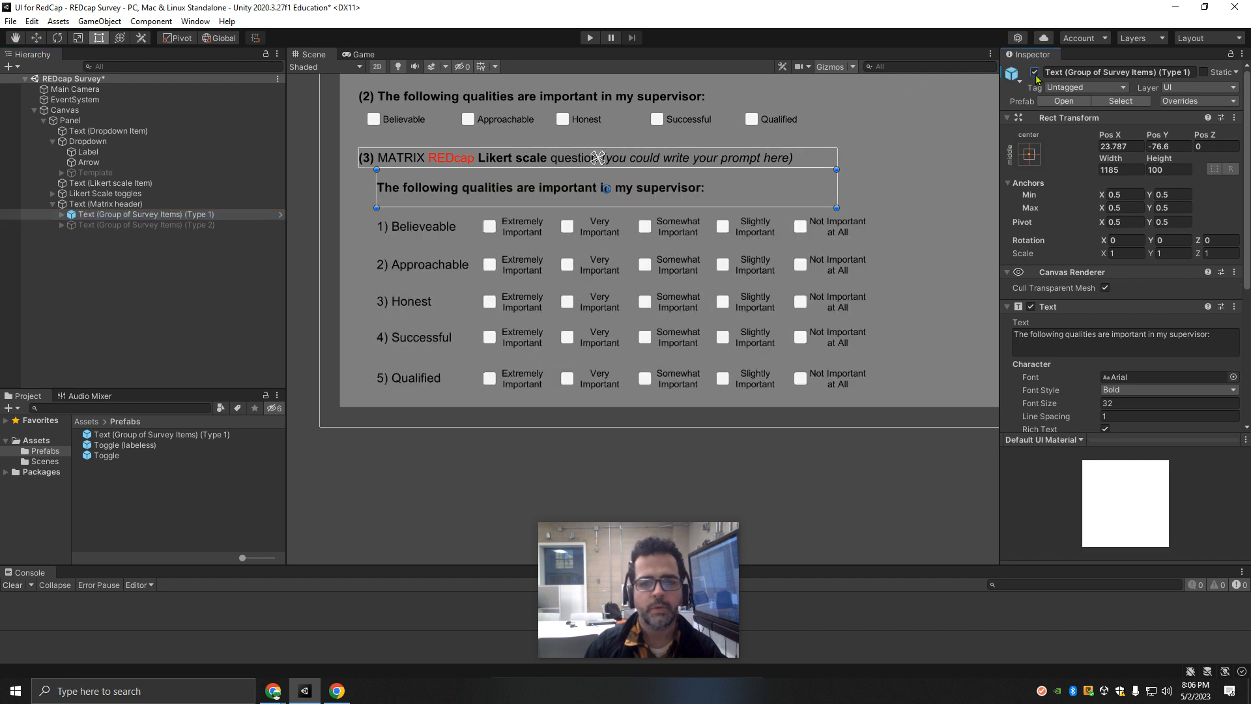
Step: Deactivate Text (Group of Survey Items) (Type 1) and activate Text (Group of Survey Items) (Type 2)
click(1034, 72)
click(178, 225)
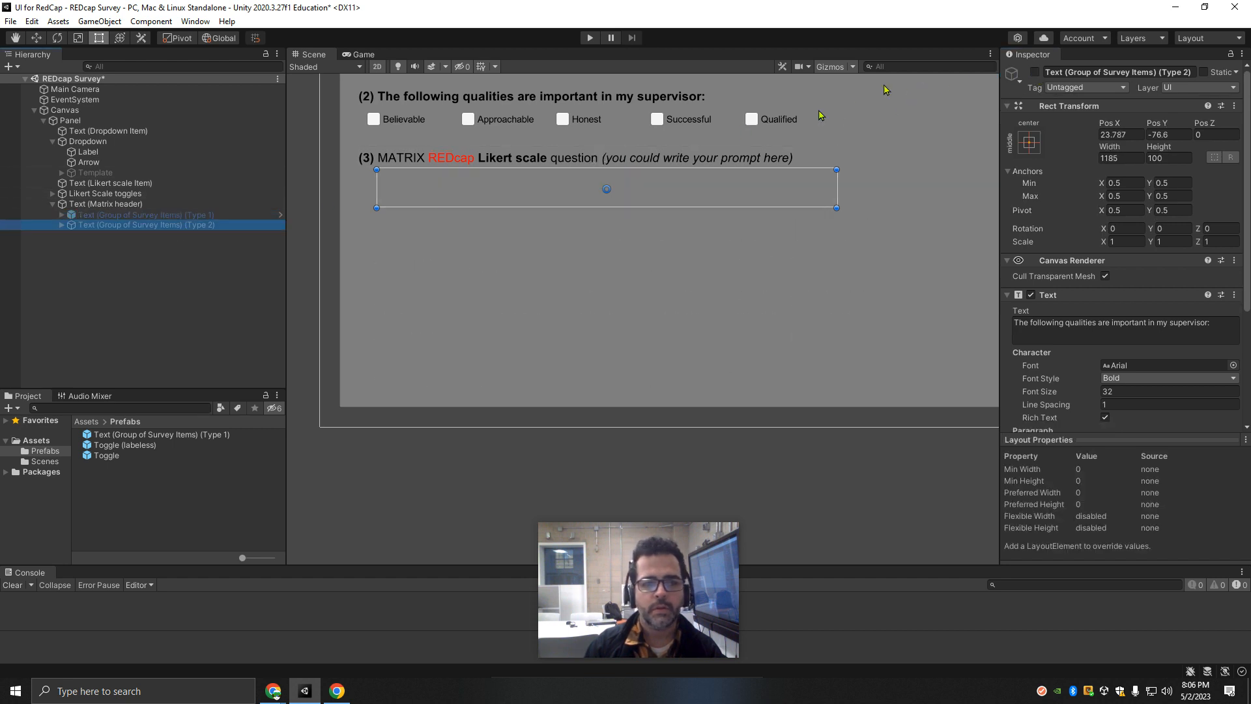
click(1034, 73)
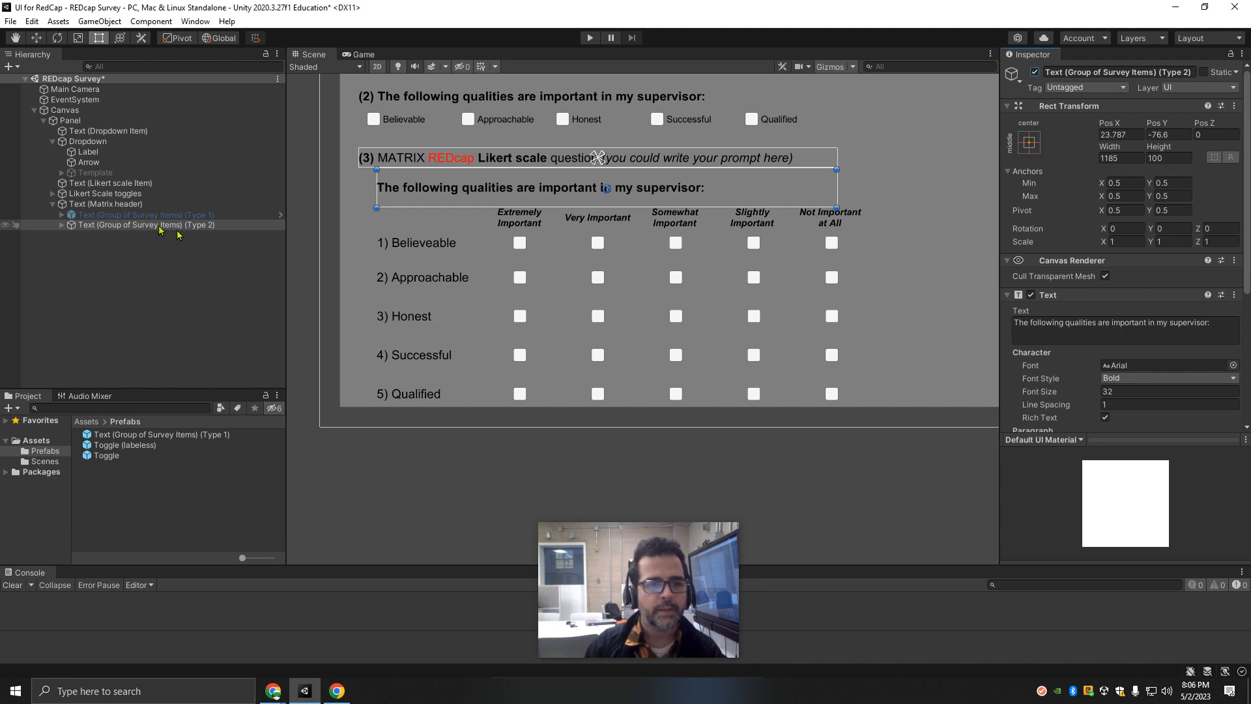
Step: Create a prefab of Text (Group of Survey Items) (Type 2) in the Prefabs folder and widen the scene view
drag(98, 226, 121, 494)
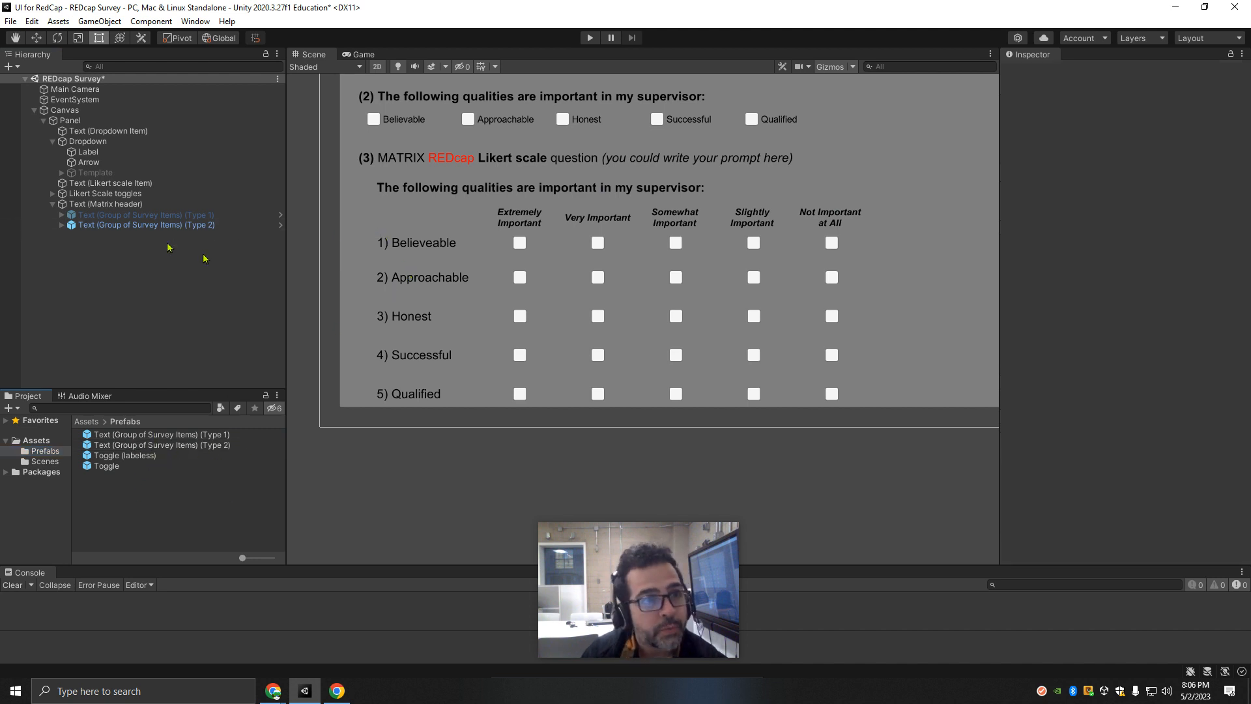
mouse_move(72, 456)
mouse_down()
mouse_move(101, 440)
mouse_move(80, 439)
mouse_up()
drag(286, 438, 261, 439)
Step: Save the REDcap Survey scene with the Type 2 survey item group active
scroll(547, 176, down, 4)
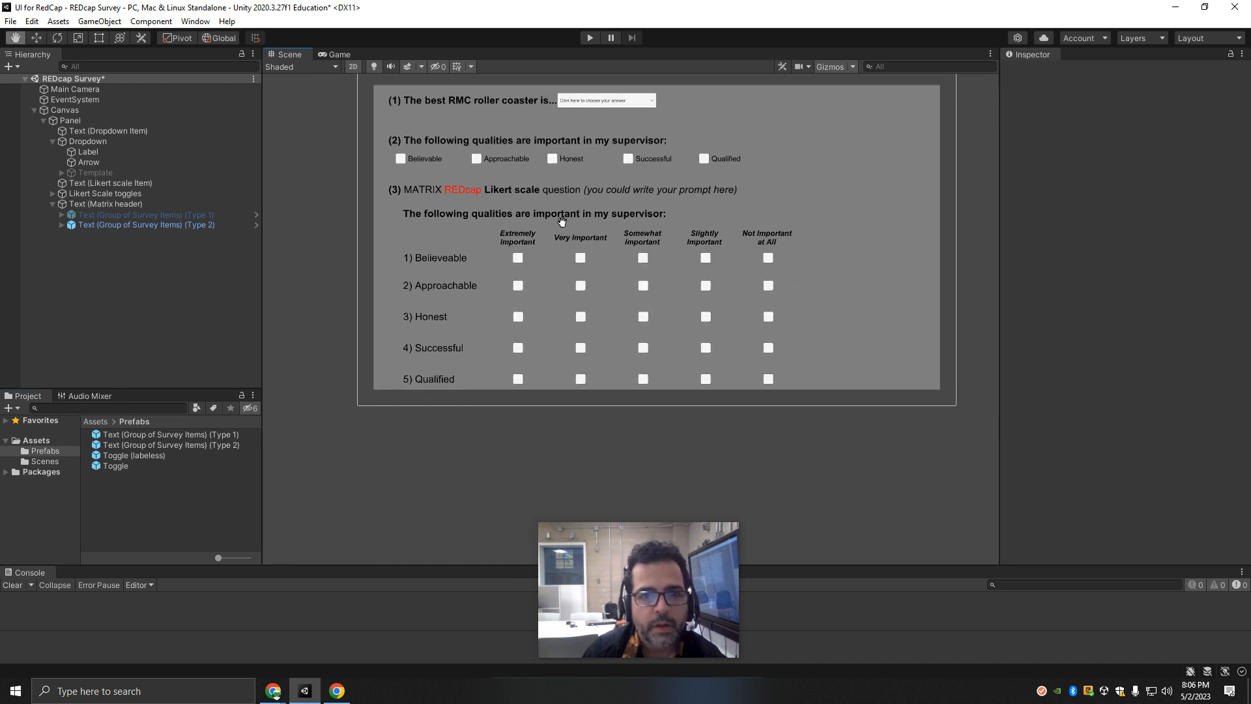
scroll(541, 264, up, 1)
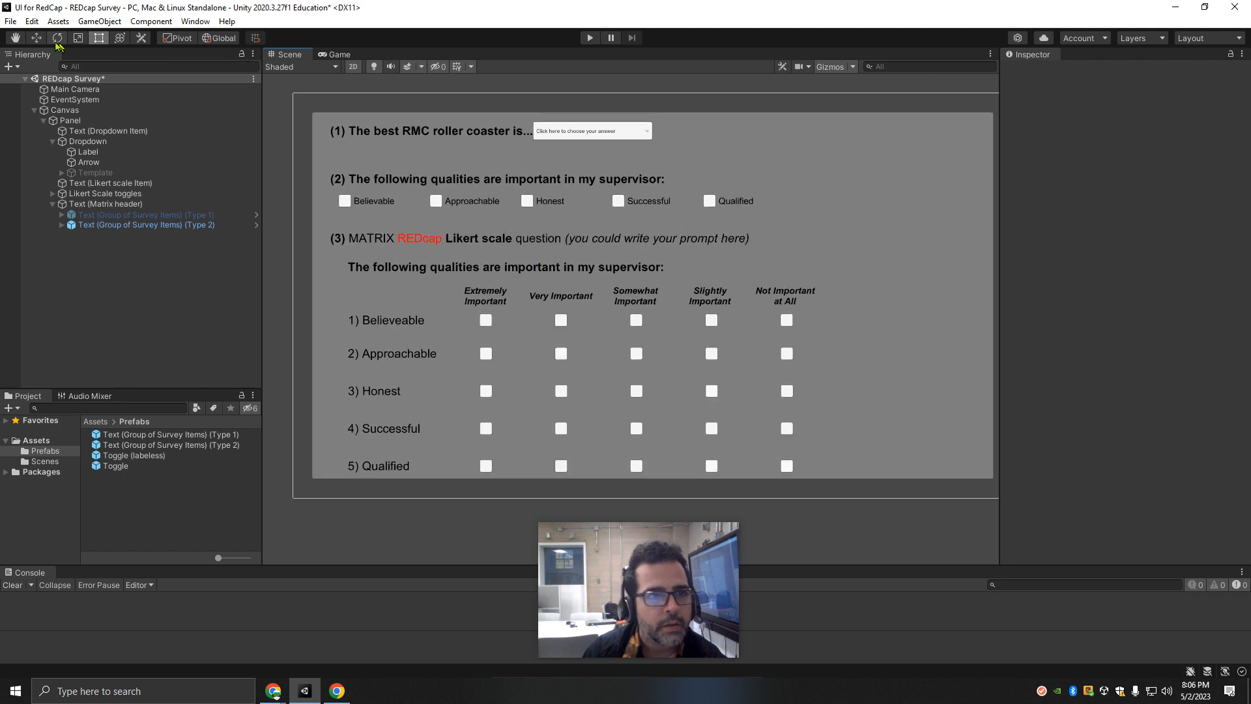
click(11, 21)
click(30, 84)
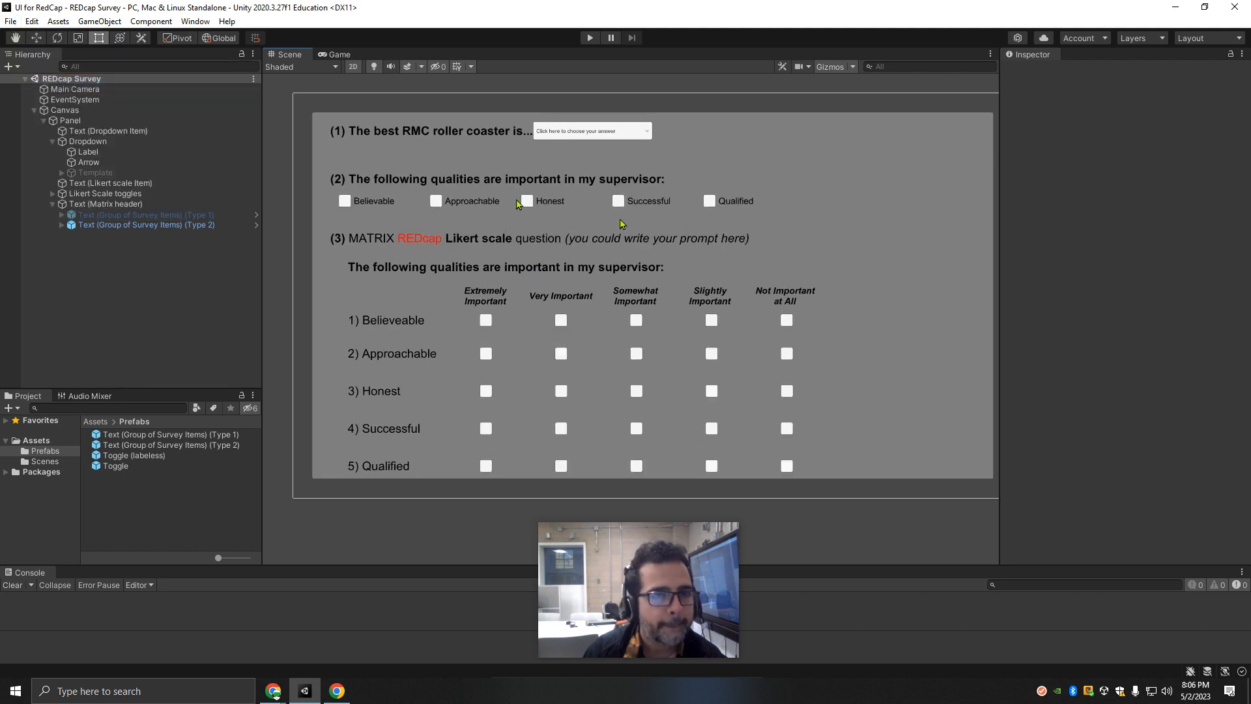